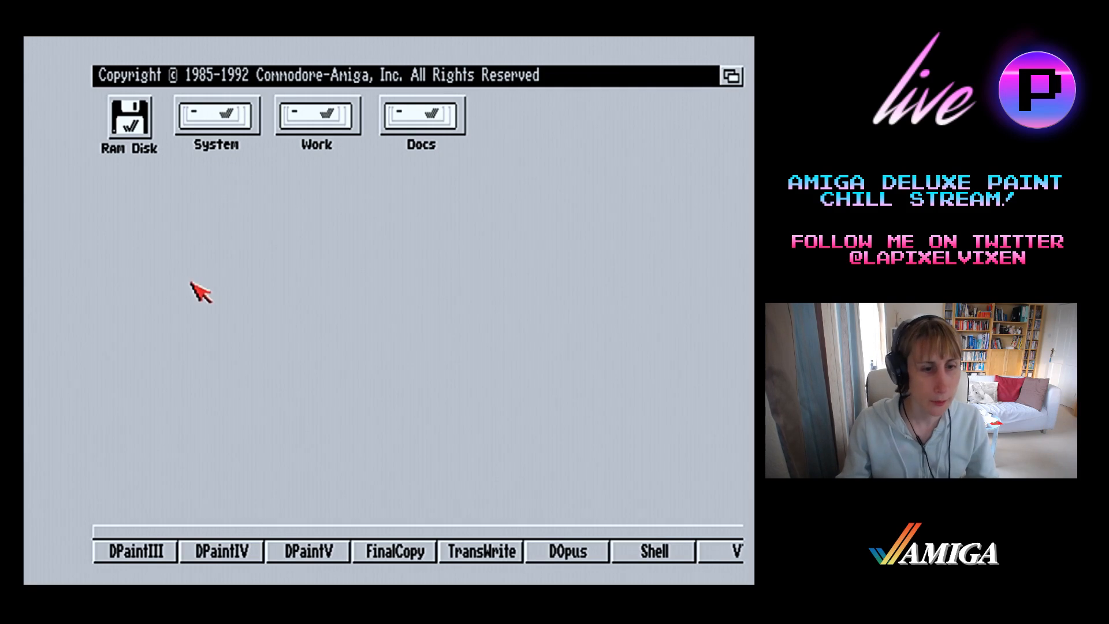
Open the Overscan preferences editor from the Prefs drawer on the System disk
double_click(228, 130)
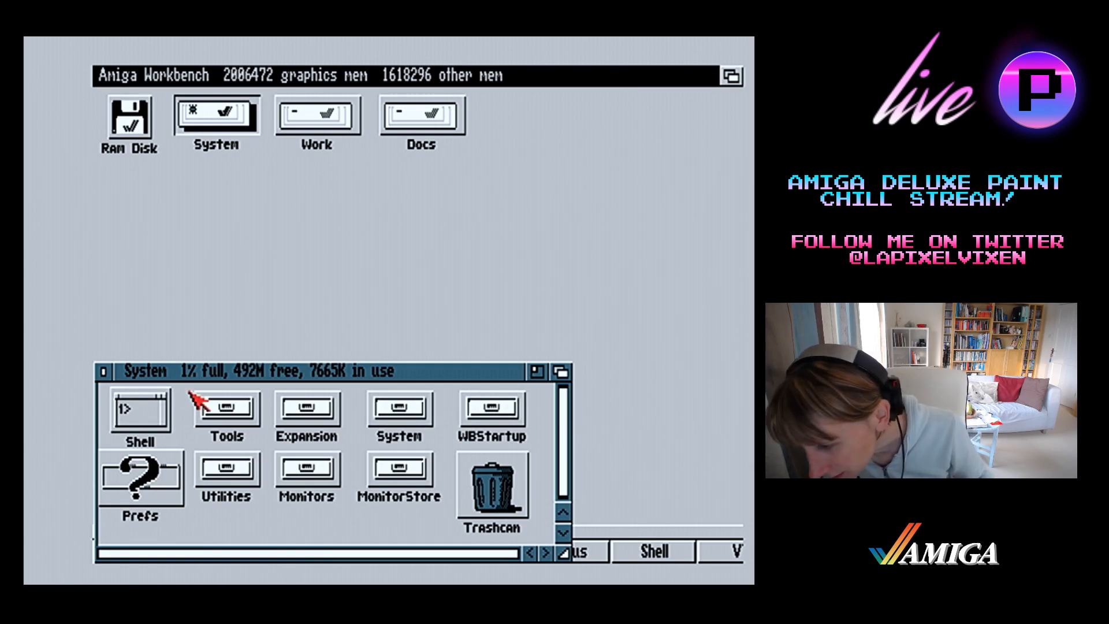
double_click(129, 461)
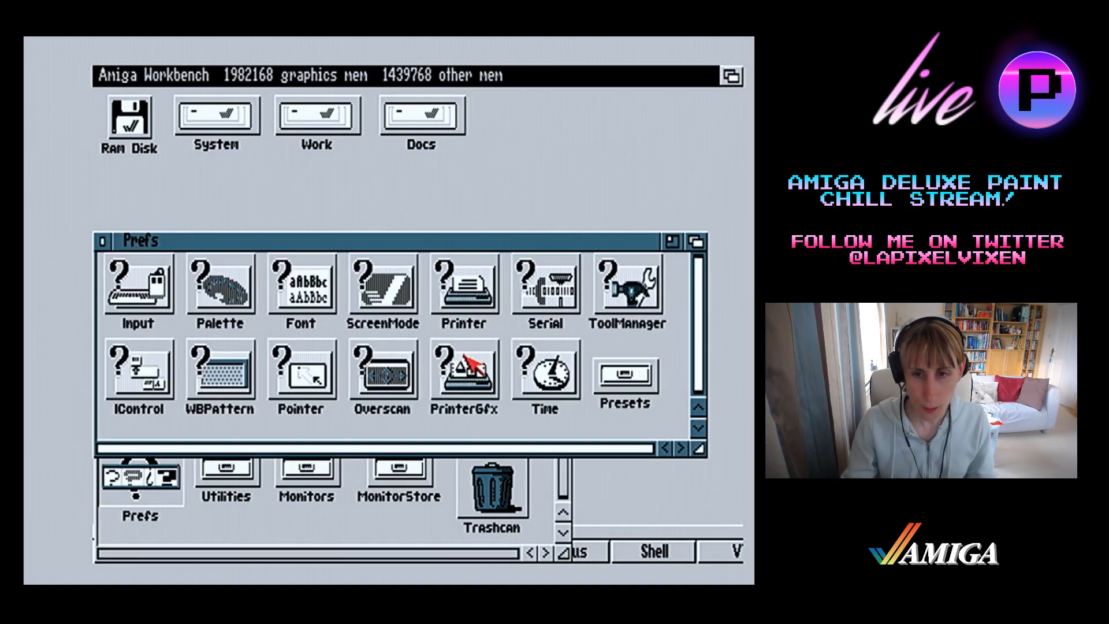
double_click(419, 369)
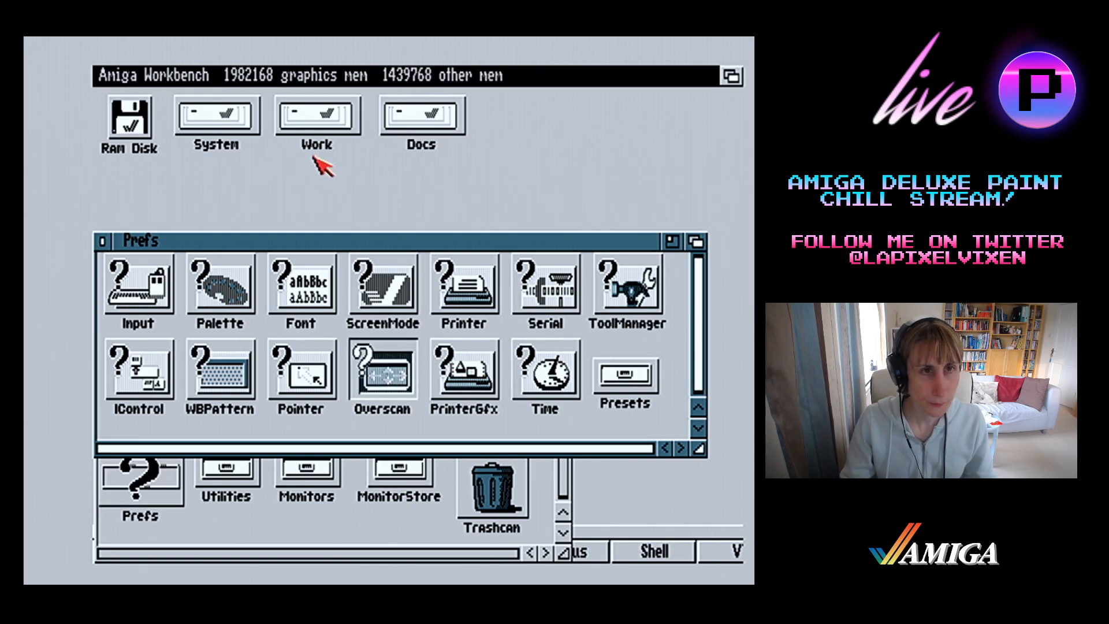
Load the HP23xi-Overscan.pre preset into the Overscan preferences and save it
right_click(124, 74)
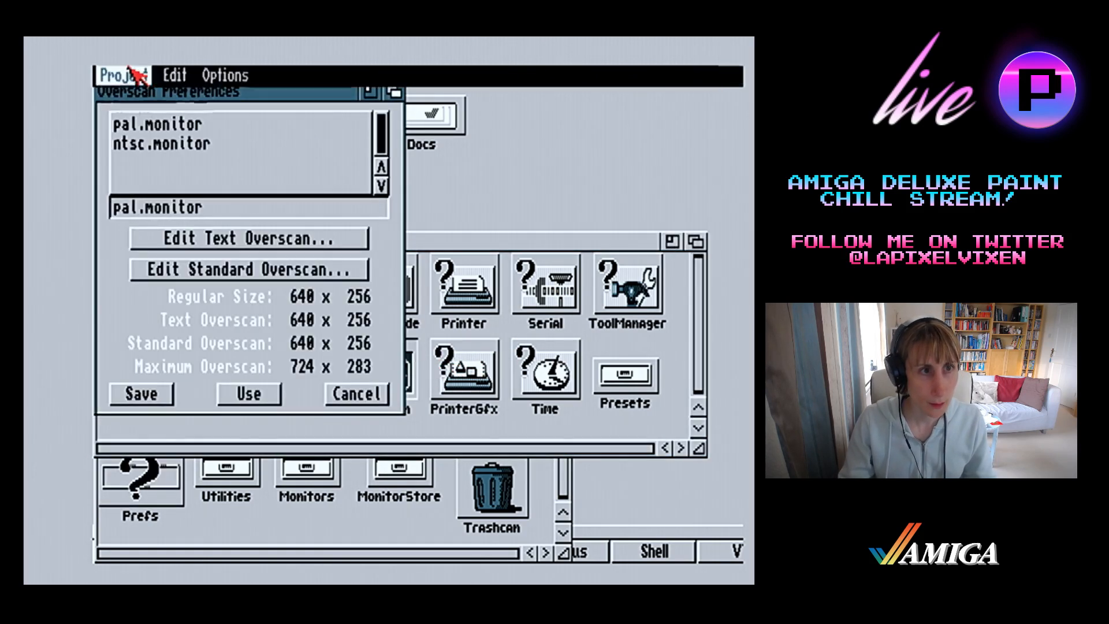
right_click(133, 97)
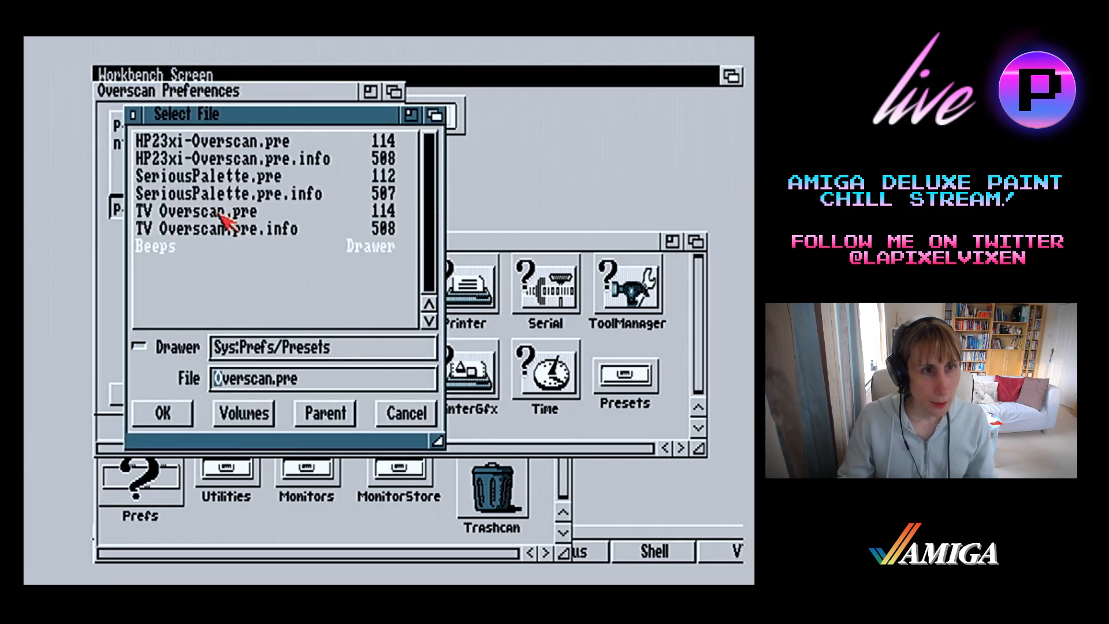
left_click(227, 147)
double_click(230, 148)
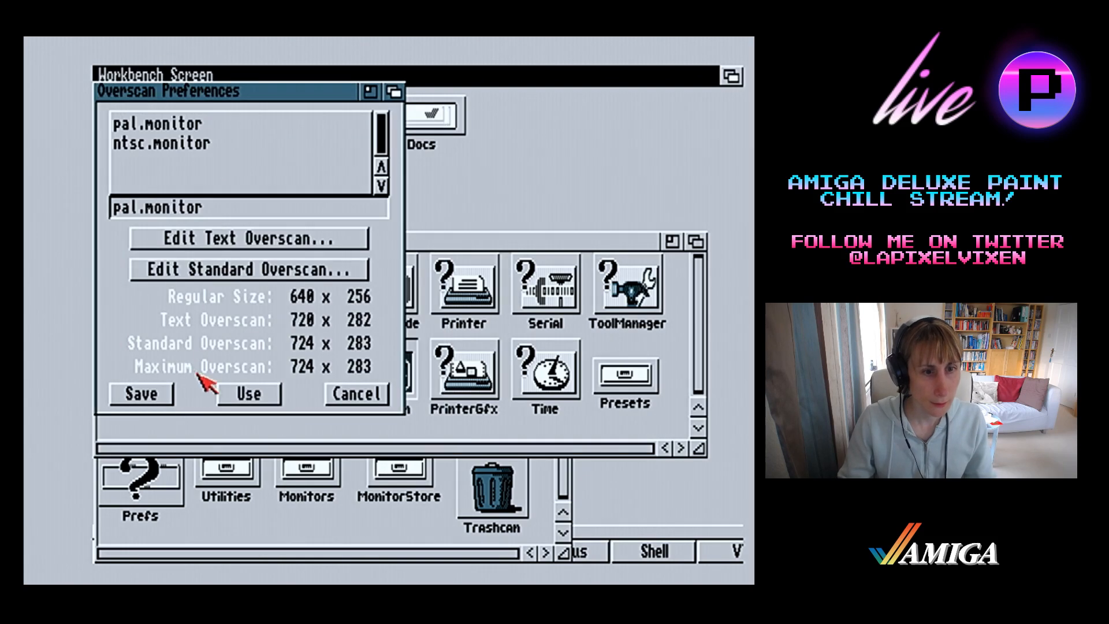
left_click(157, 389)
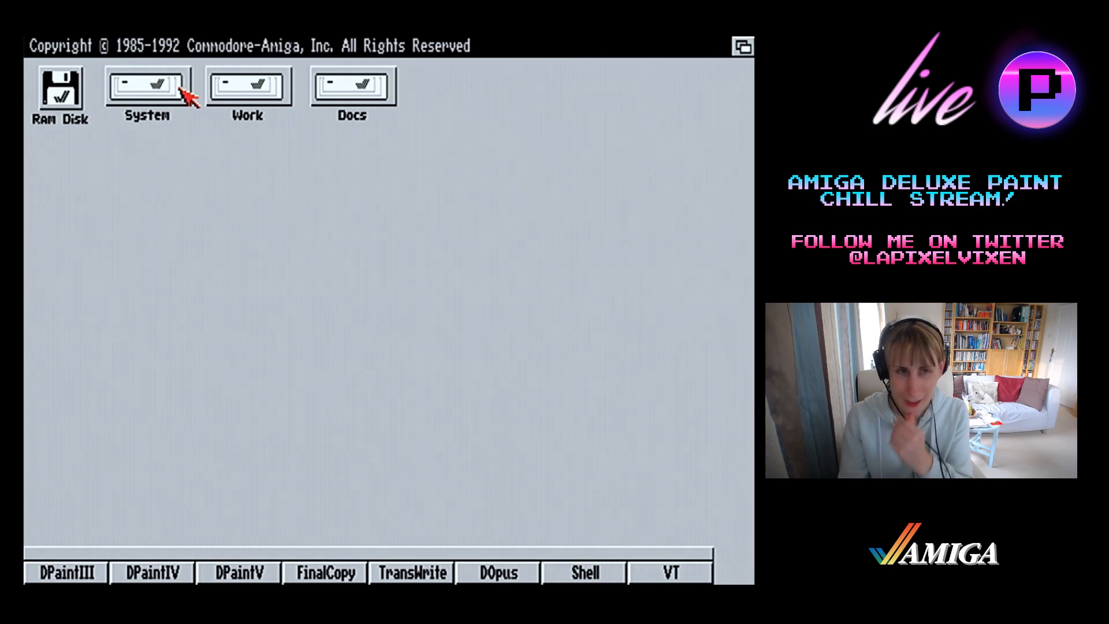
Launch DPaintIV from the Workbench and dismiss its ownership notice
left_click(229, 100)
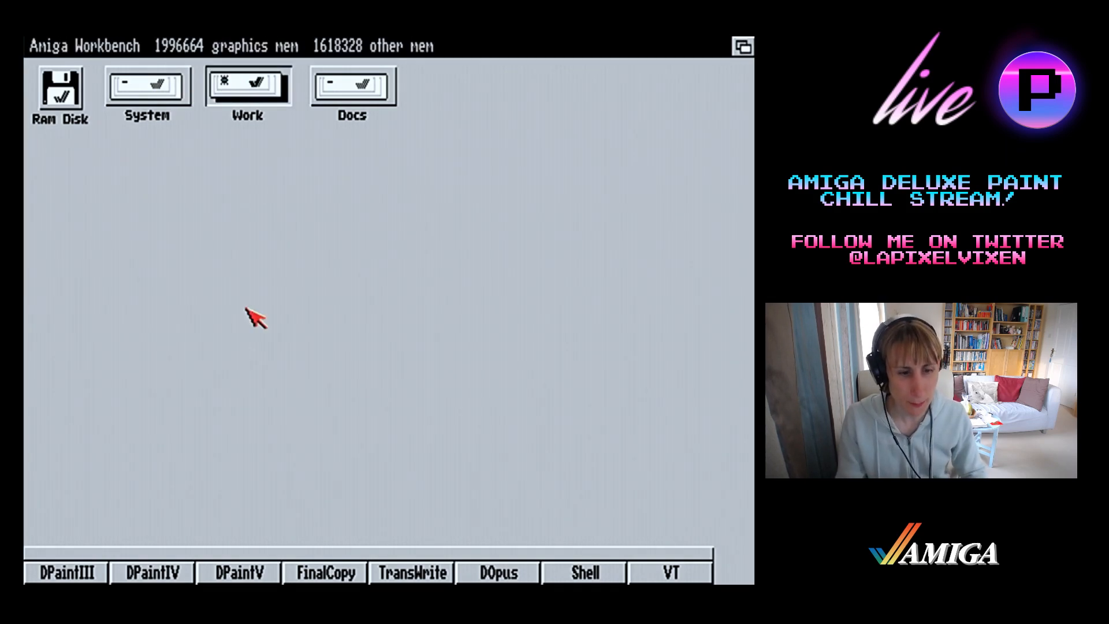
left_click(234, 436)
left_click(187, 579)
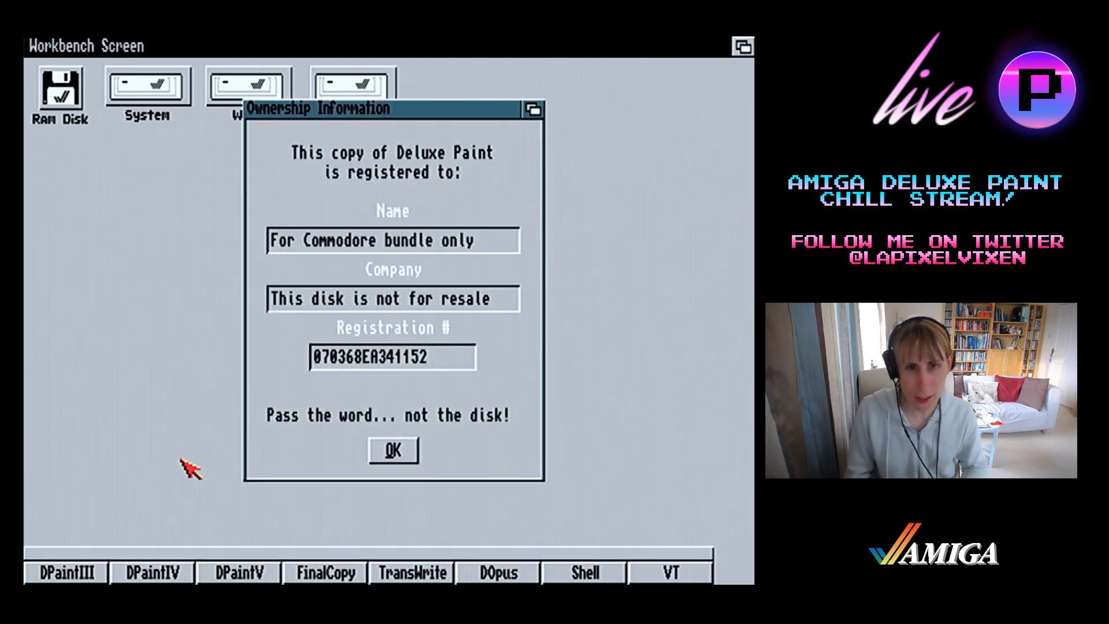
left_click(390, 450)
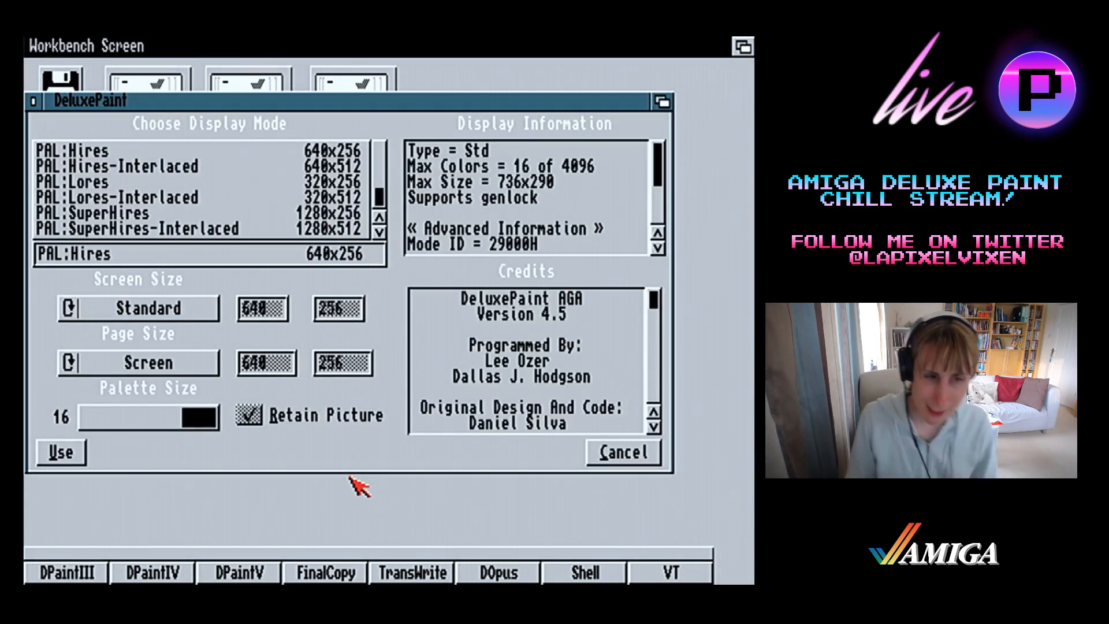
Start the paint screen in PAL:Lores 320x256 display mode with a 16-colour palette
left_click(283, 183)
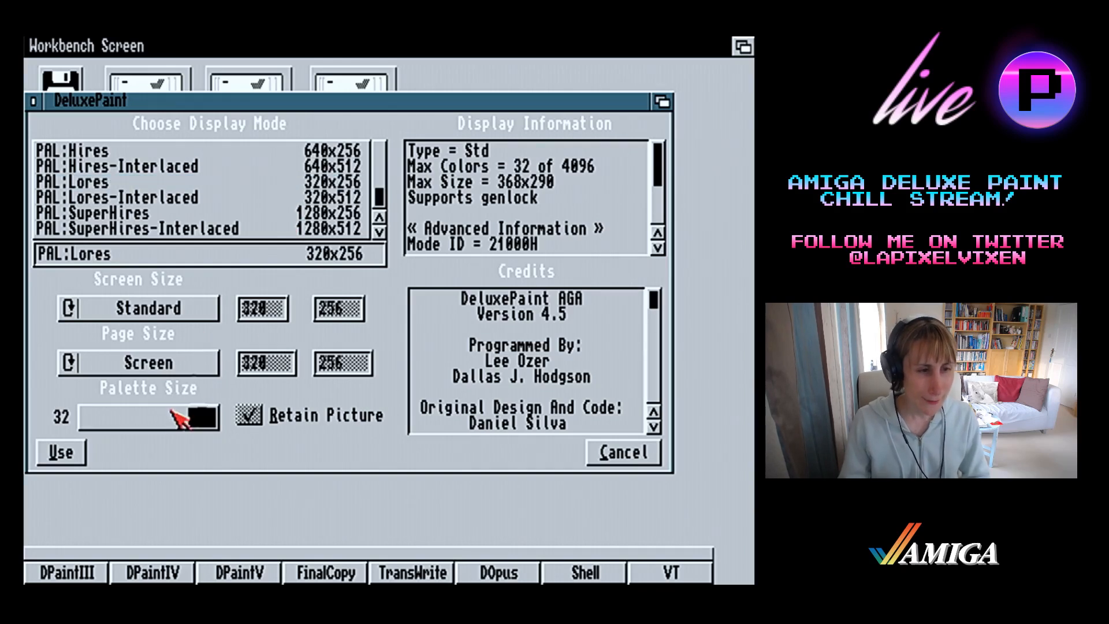
left_click(139, 420)
left_click(60, 451)
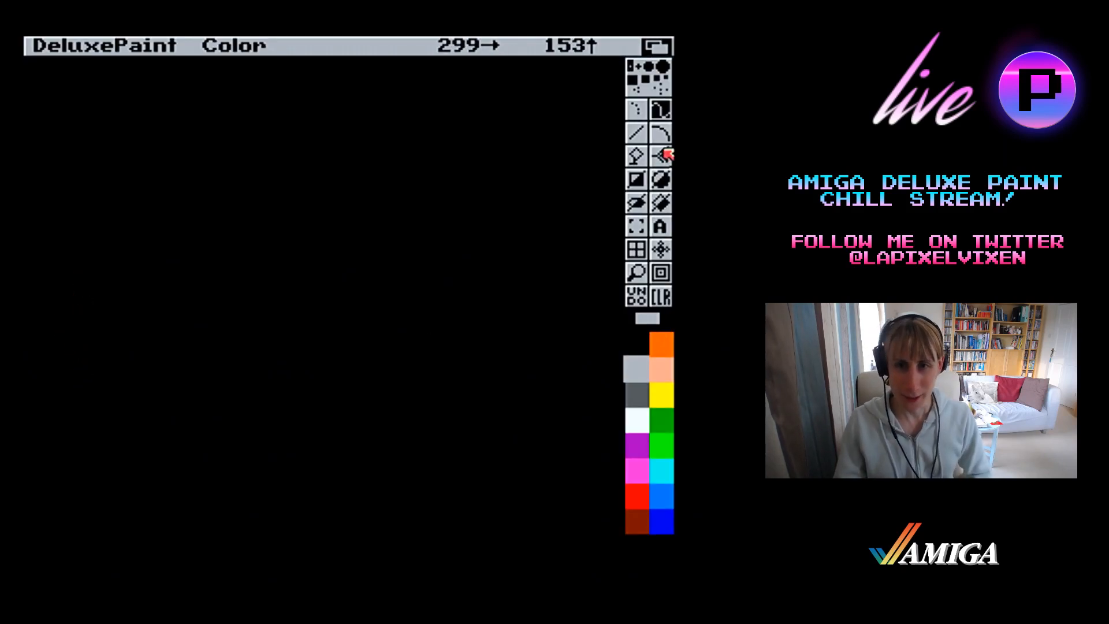
Draw two overlapping white rectangle outlines with the toolbars hidden for the second, and clear the canvas
left_click(639, 180)
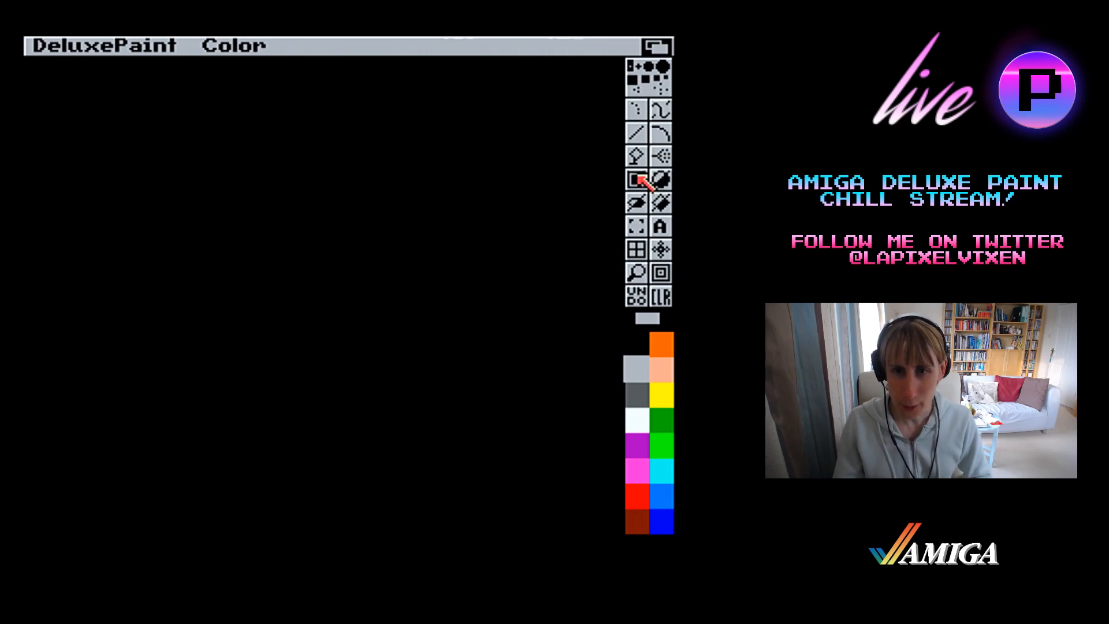
left_click(636, 420)
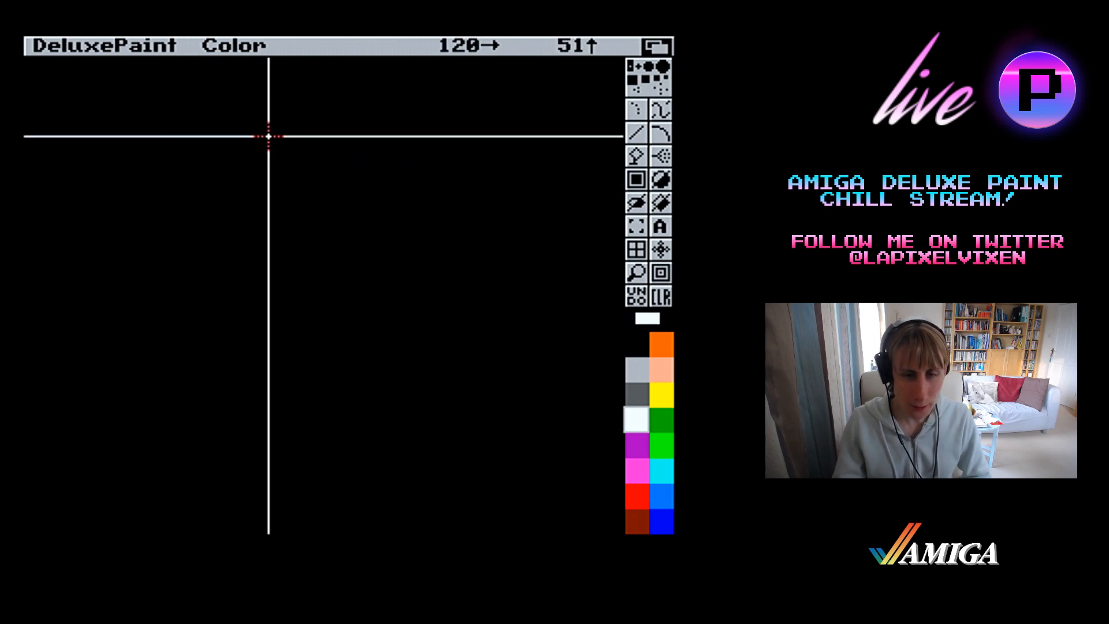
mouse_move(287, 134)
left_mouse_down()
mouse_move(485, 319)
mouse_move(602, 329)
mouse_move(669, 366)
mouse_move(627, 344)
left_mouse_up()
key("F10")
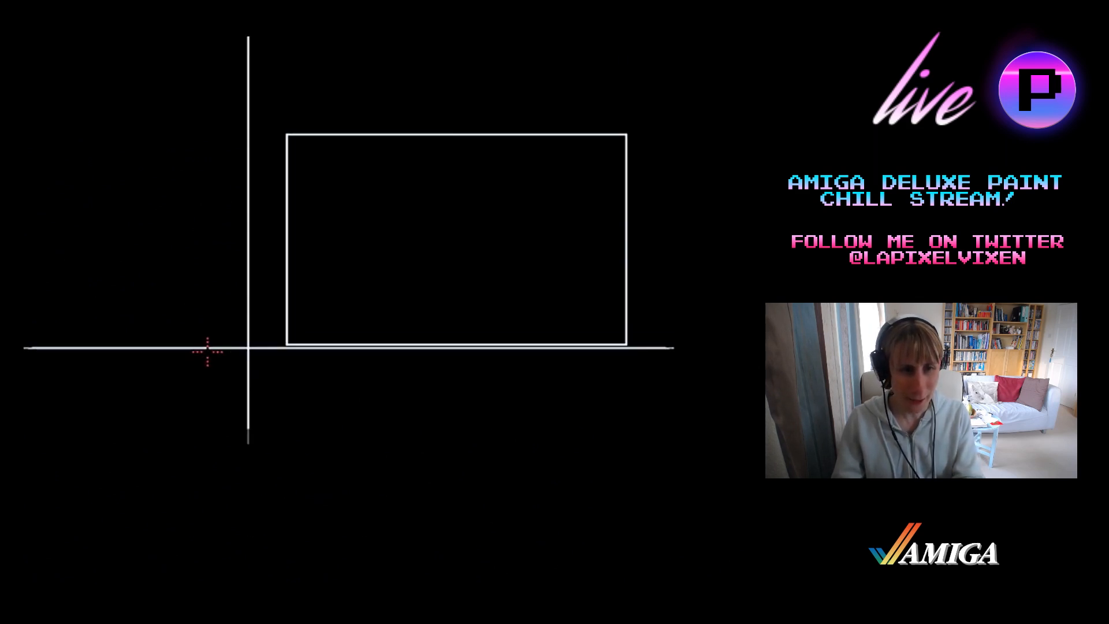
mouse_move(171, 295)
left_mouse_down()
mouse_move(332, 443)
mouse_move(318, 456)
mouse_move(325, 444)
left_mouse_up()
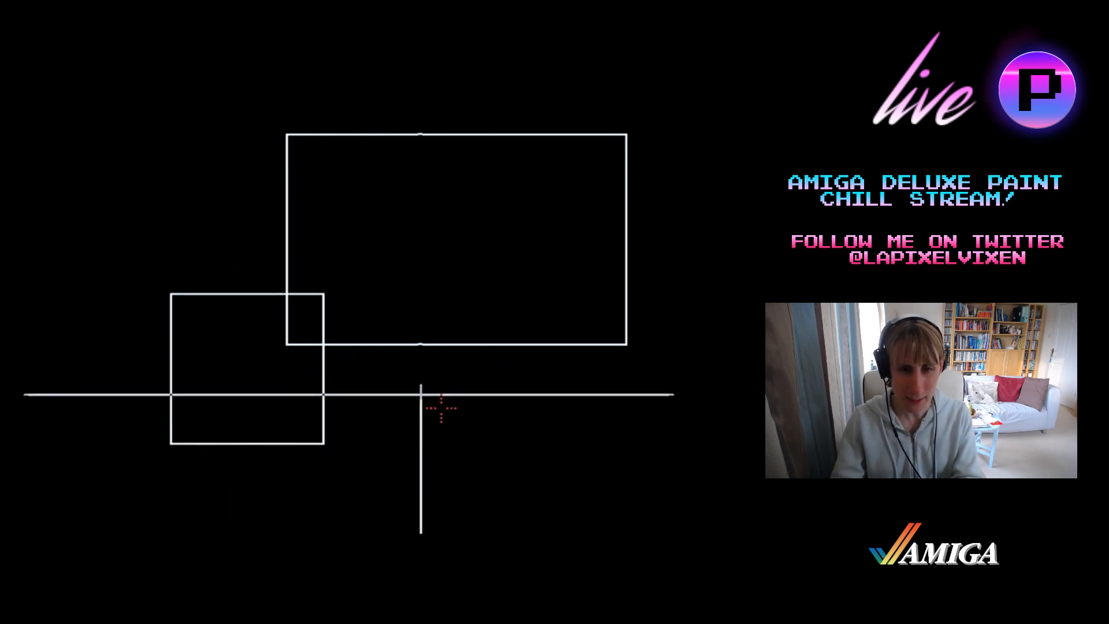
key("F10")
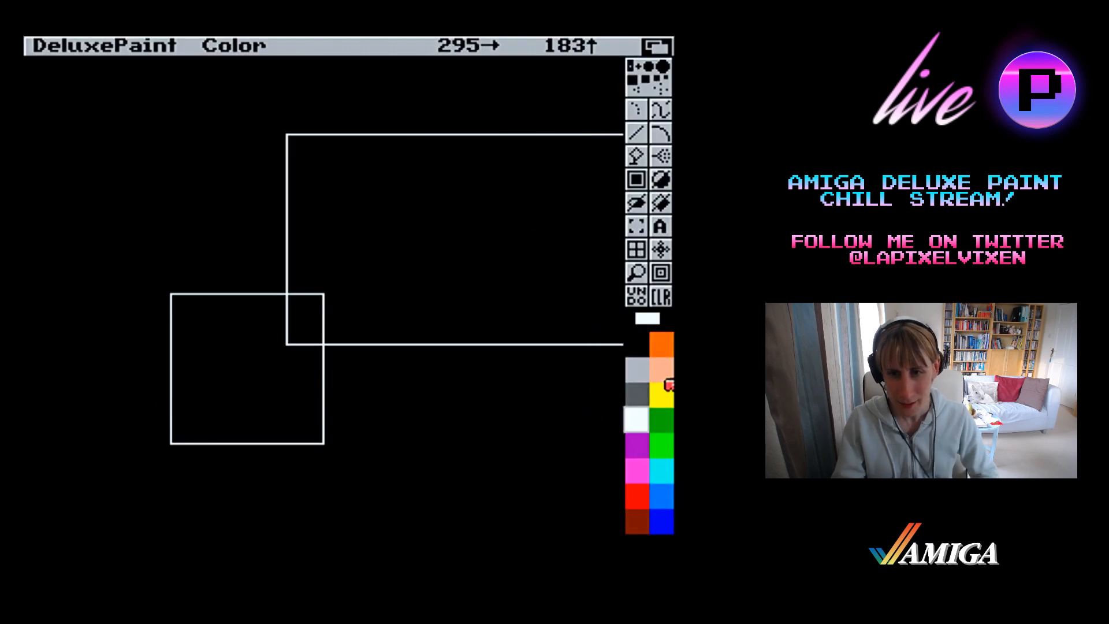
left_click(661, 296)
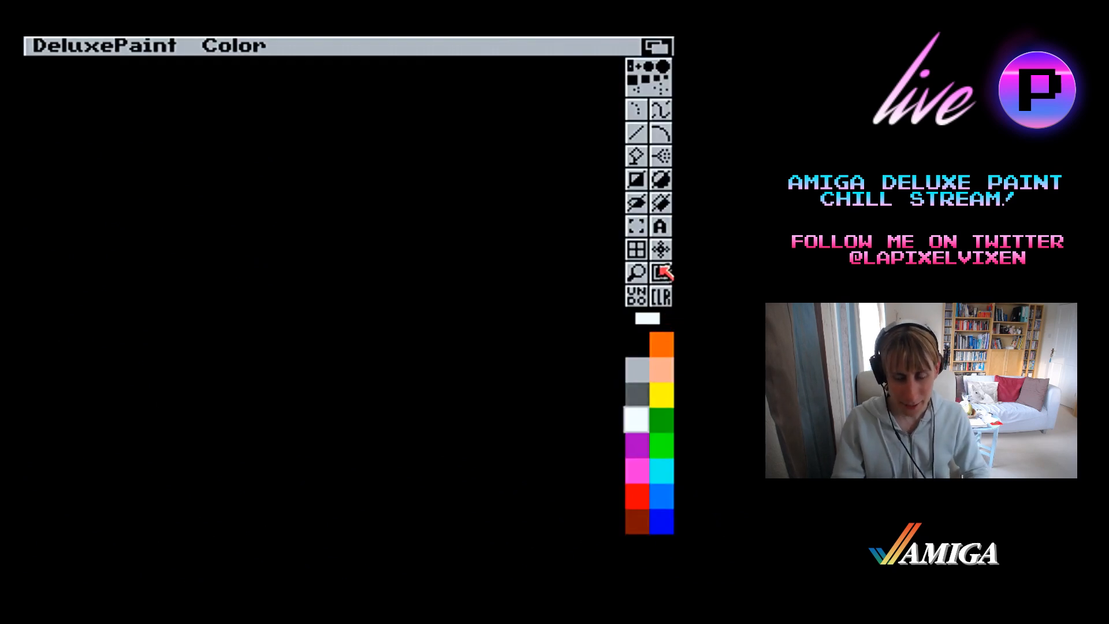
Start loading a palette and browse to the drawer ADH1:Graphics/Evangelion/Shinji
right_click(572, 160)
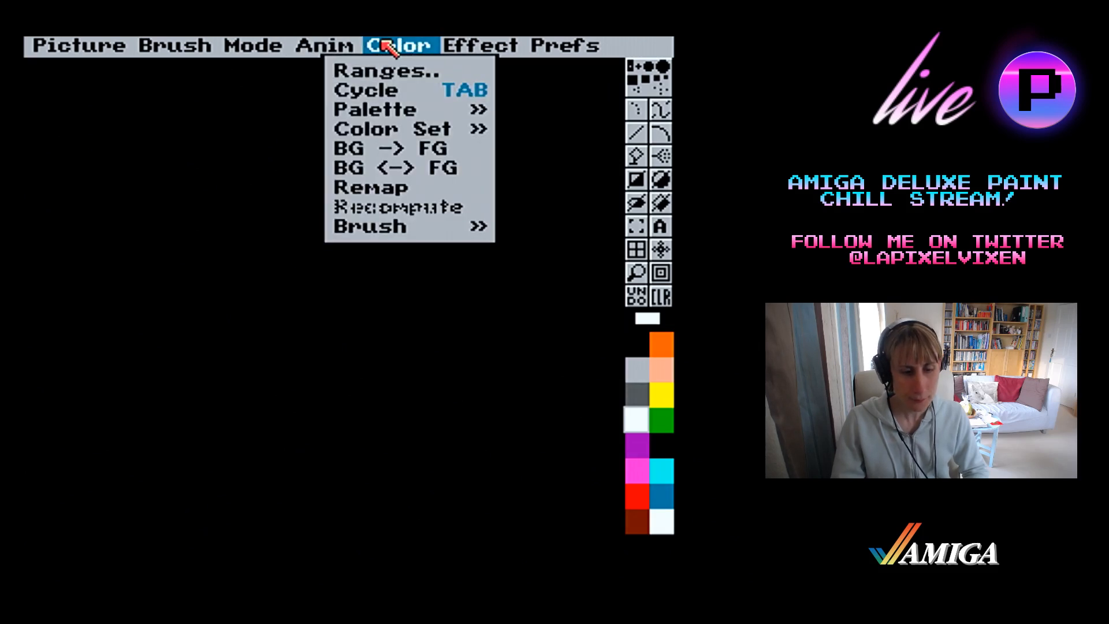
mouse_move(386, 110)
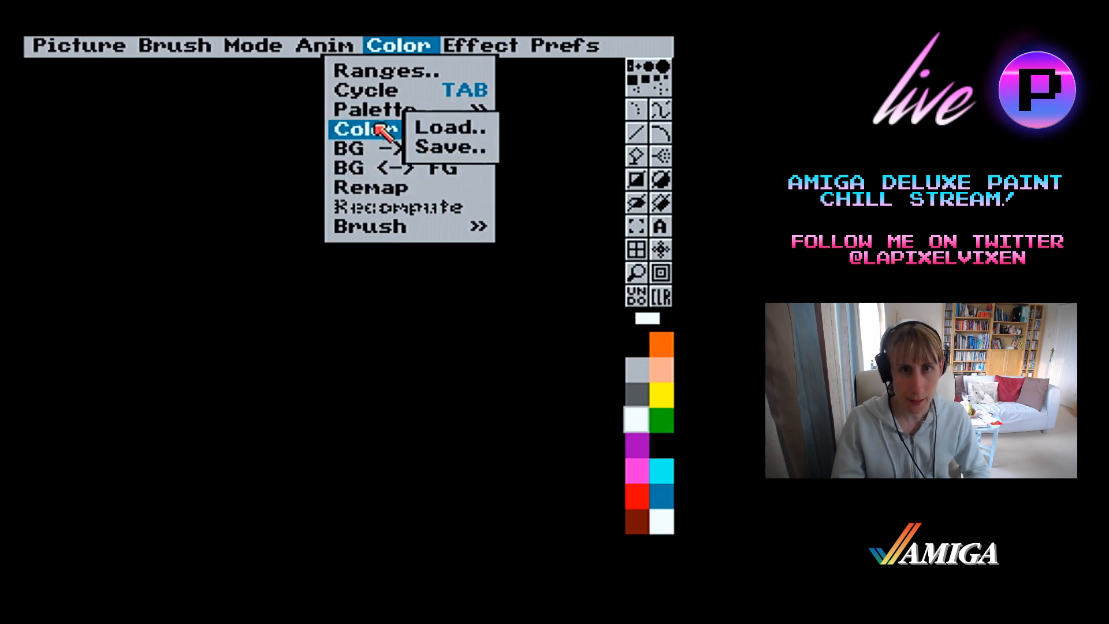
right_click(420, 206)
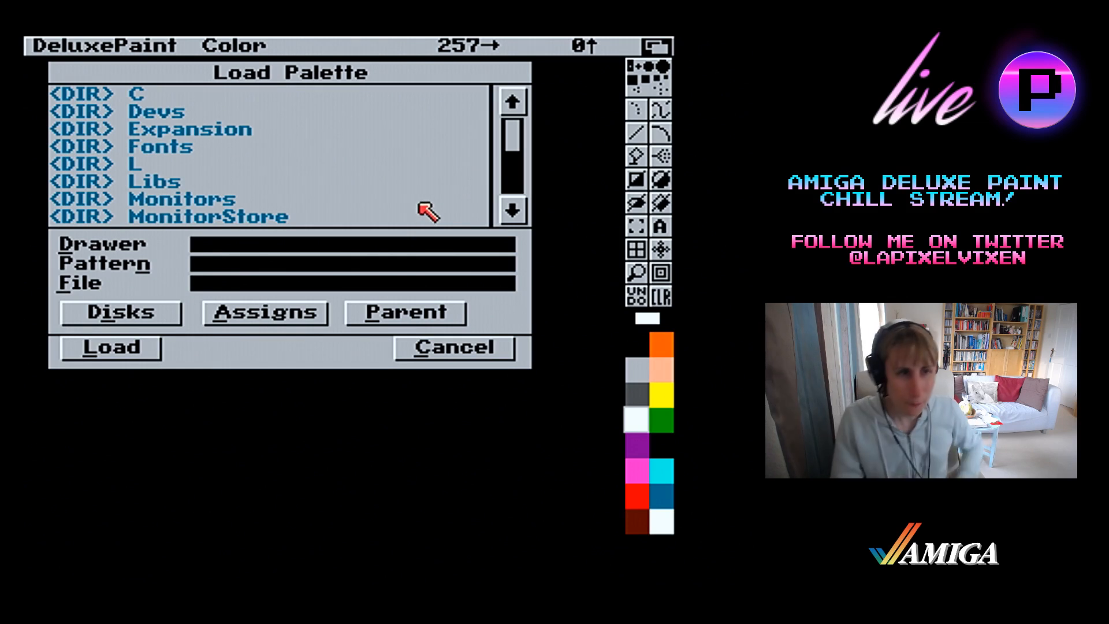
left_click(351, 264)
left_click(349, 251)
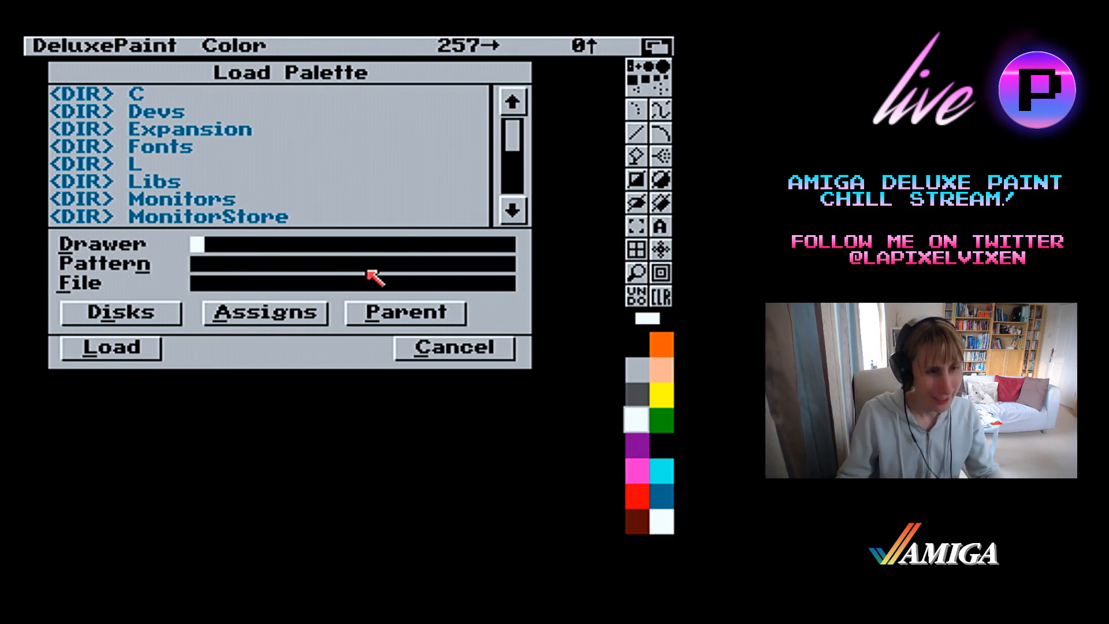
left_click(172, 315)
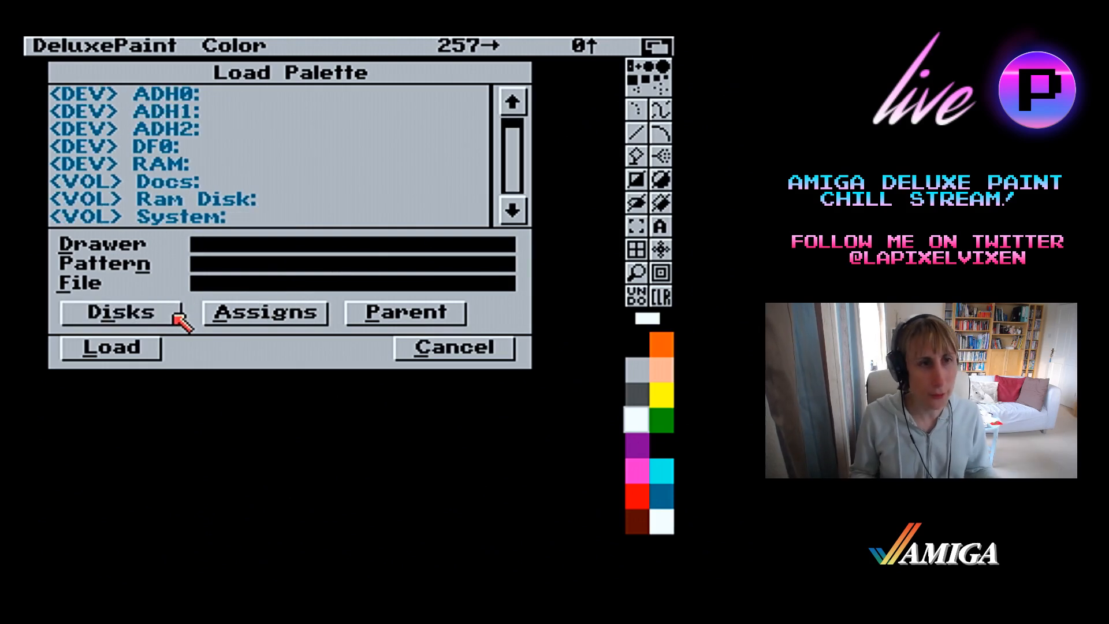
left_click(113, 111)
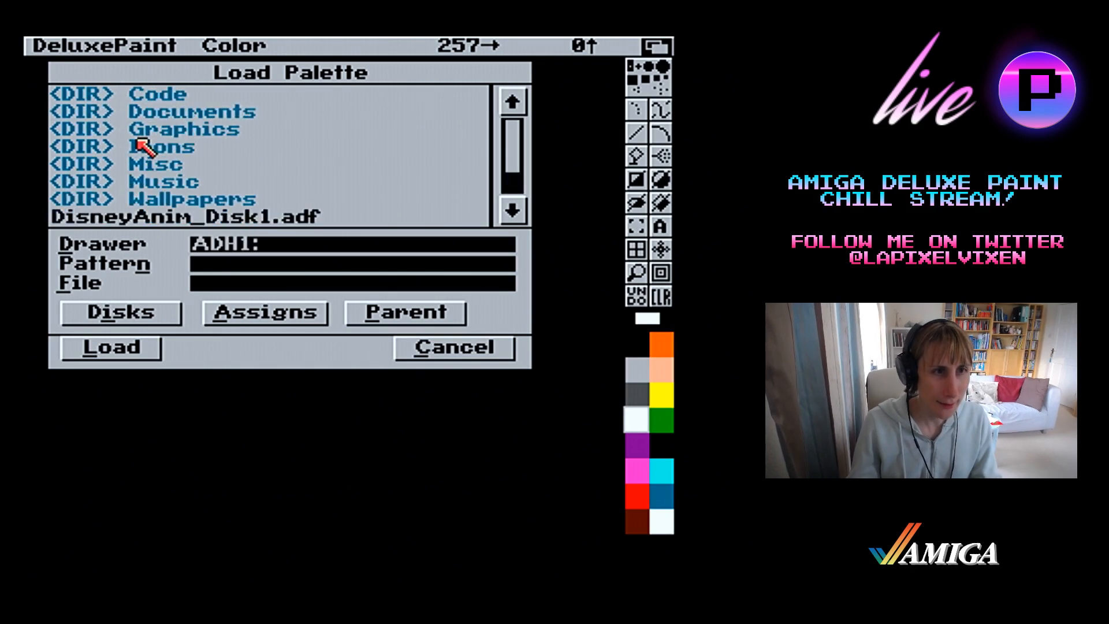
left_click(138, 136)
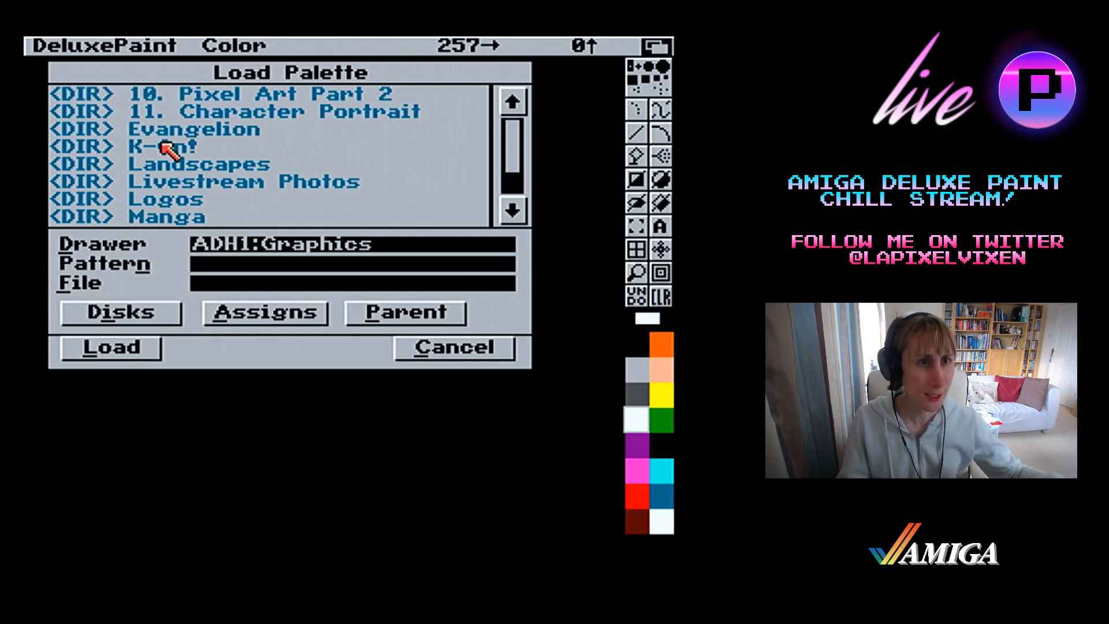
left_click(164, 132)
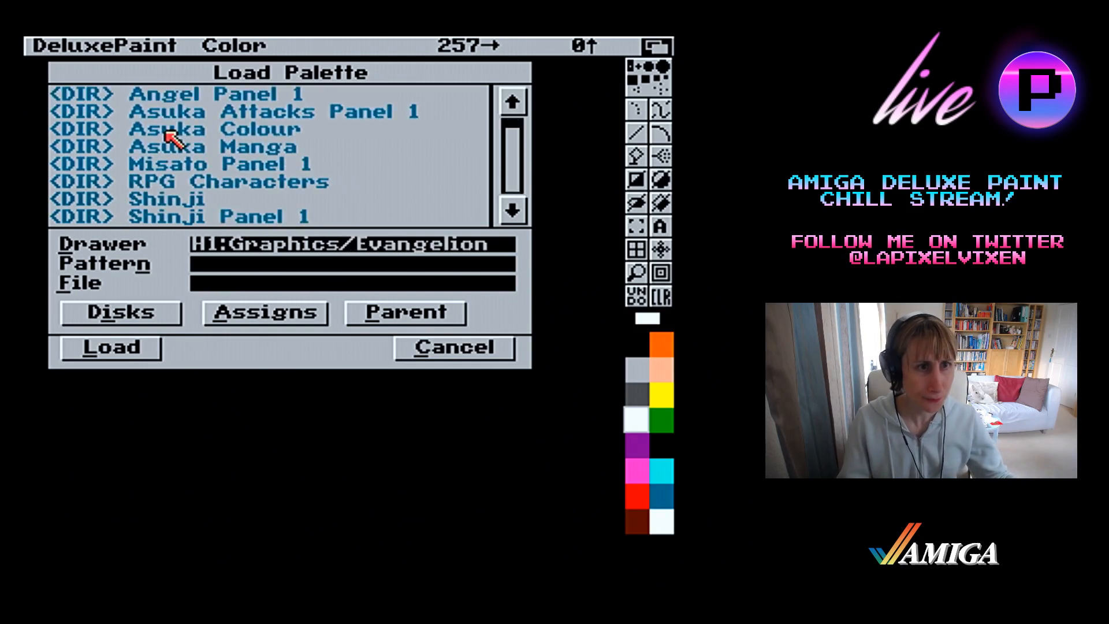
left_click(197, 199)
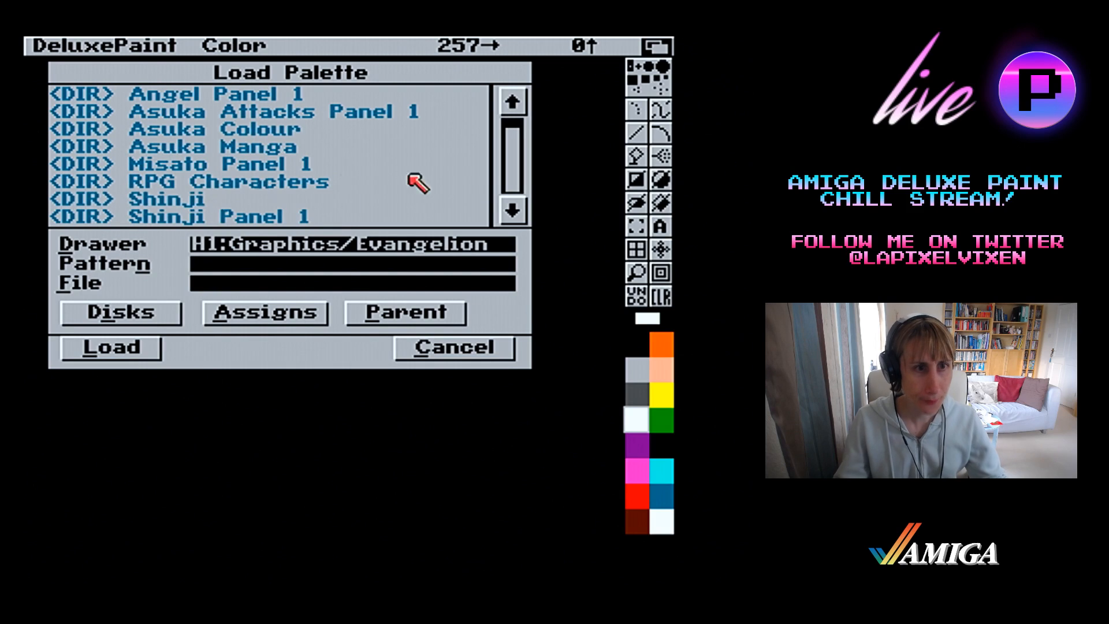
Find the Palette 16col file in the Shinji drawer and load it as the current palette
left_click(513, 180)
left_click(516, 178)
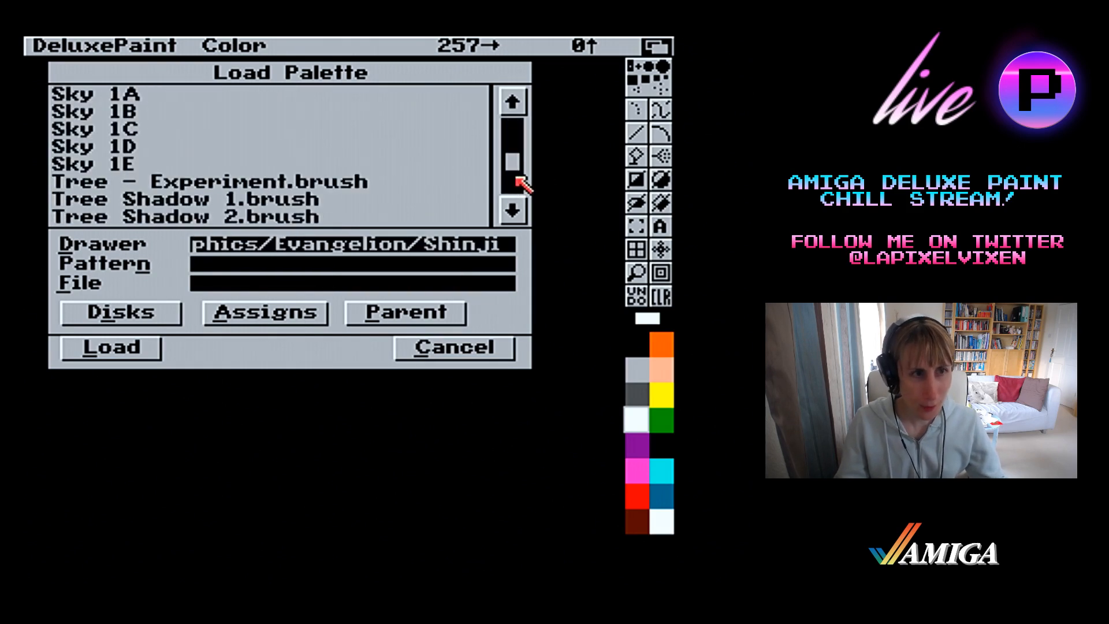
left_click(514, 185)
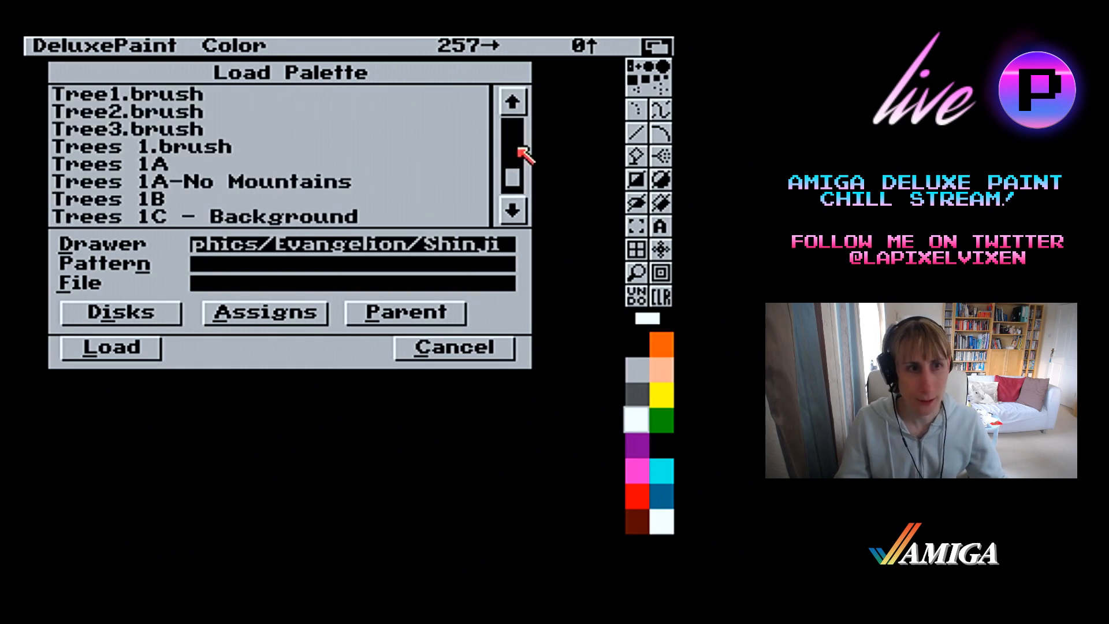
left_click(516, 147)
left_click(516, 145)
left_click(175, 184)
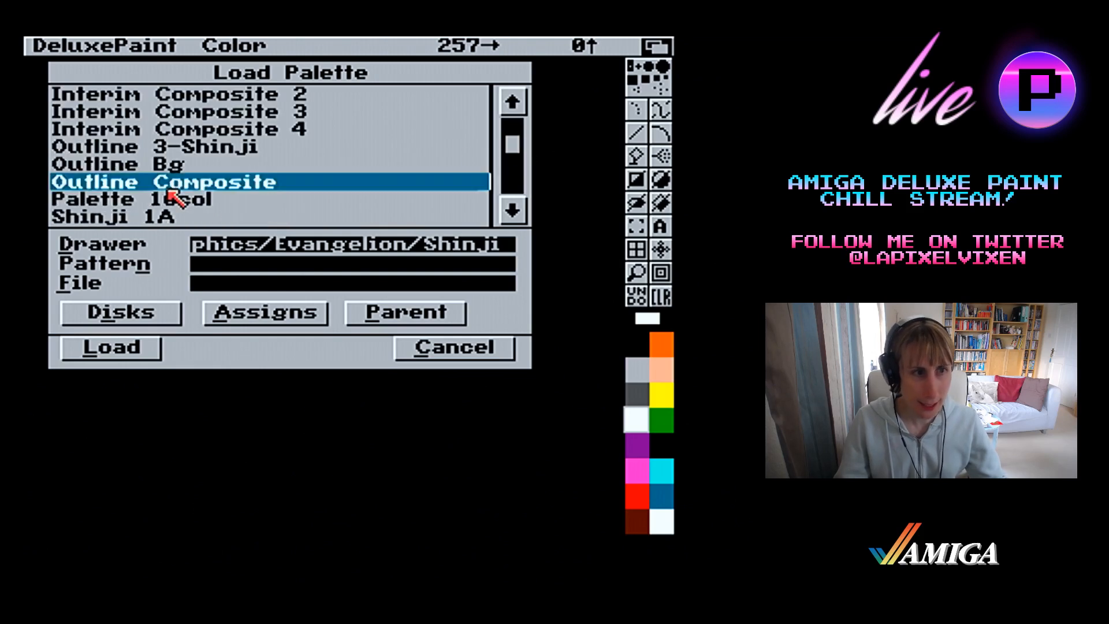
left_click(176, 200)
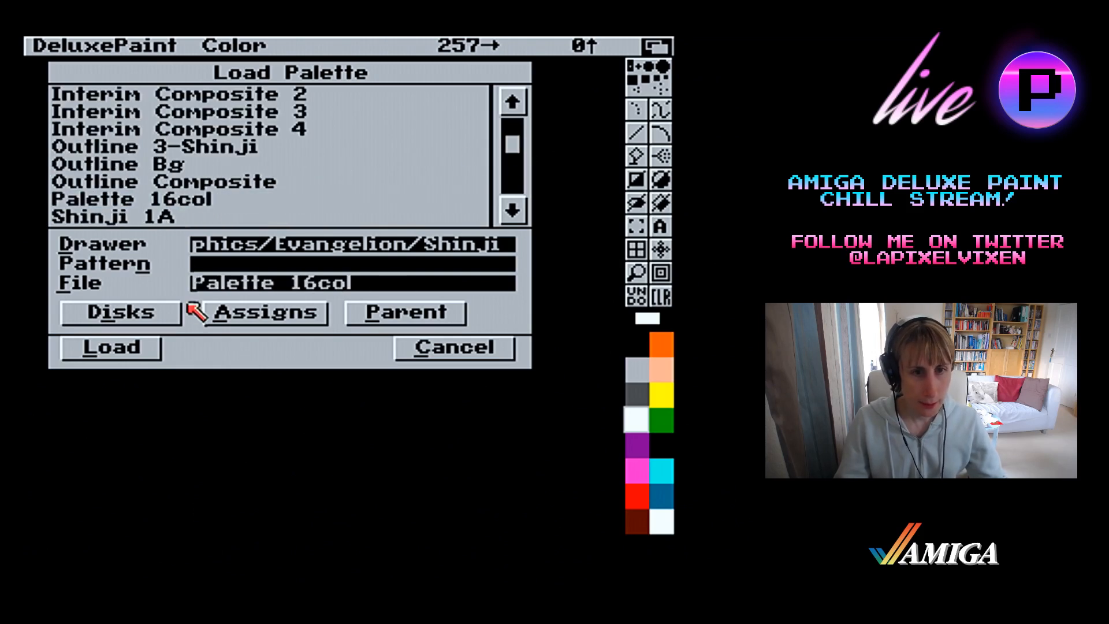
left_click(148, 347)
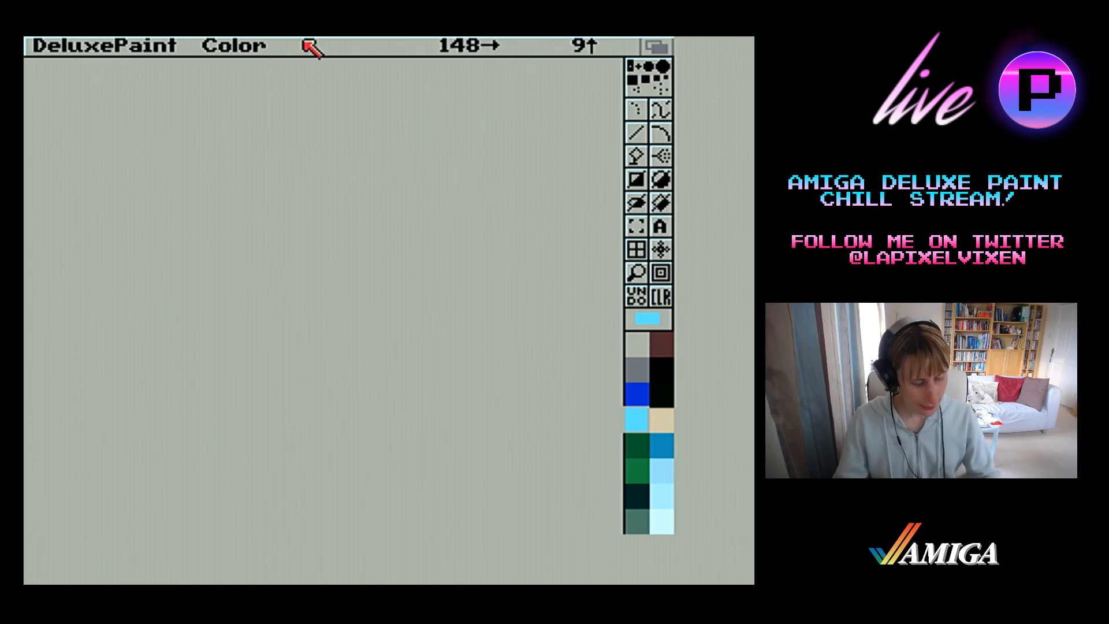
Load the picture Interim Composite 4 from the drawer ADH1:Graphics/Evangelion/Shinji
right_click(338, 45)
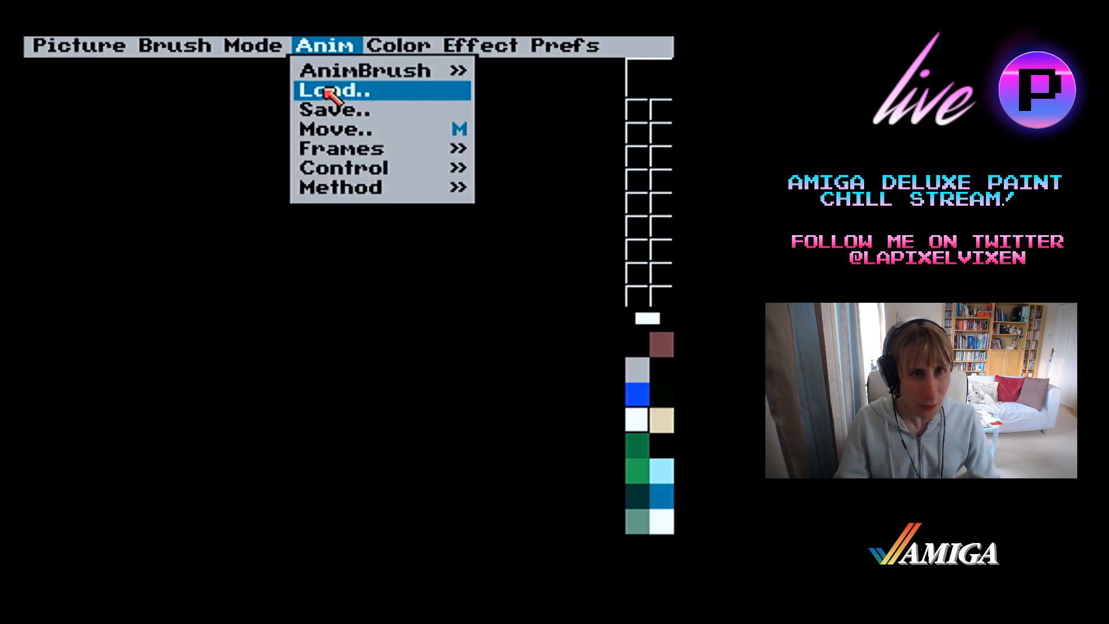
right_click(88, 69)
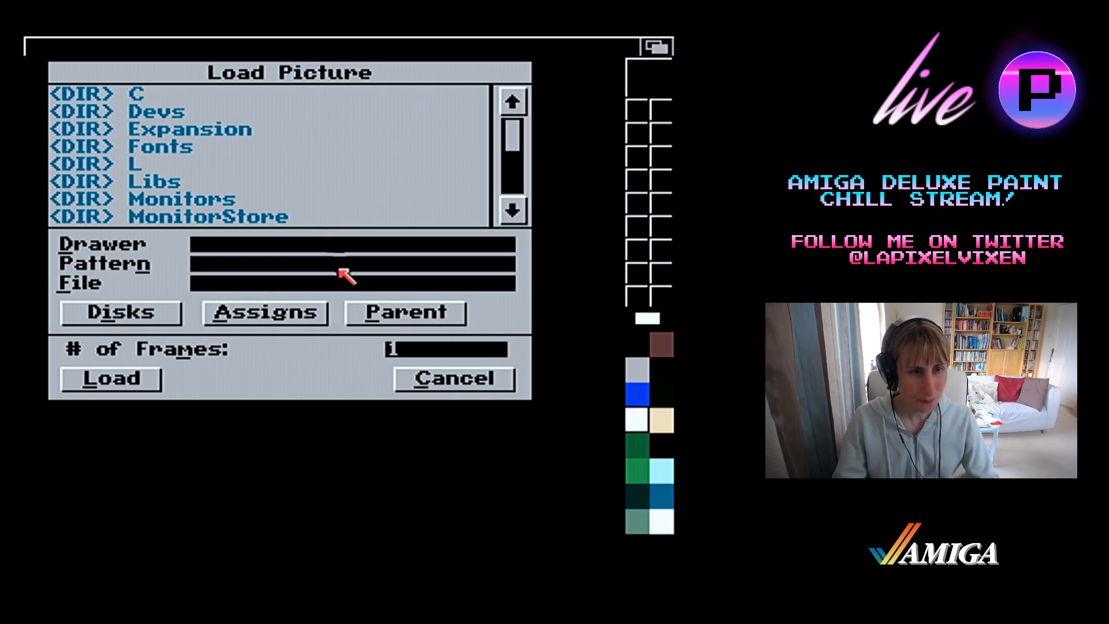
left_click(177, 316)
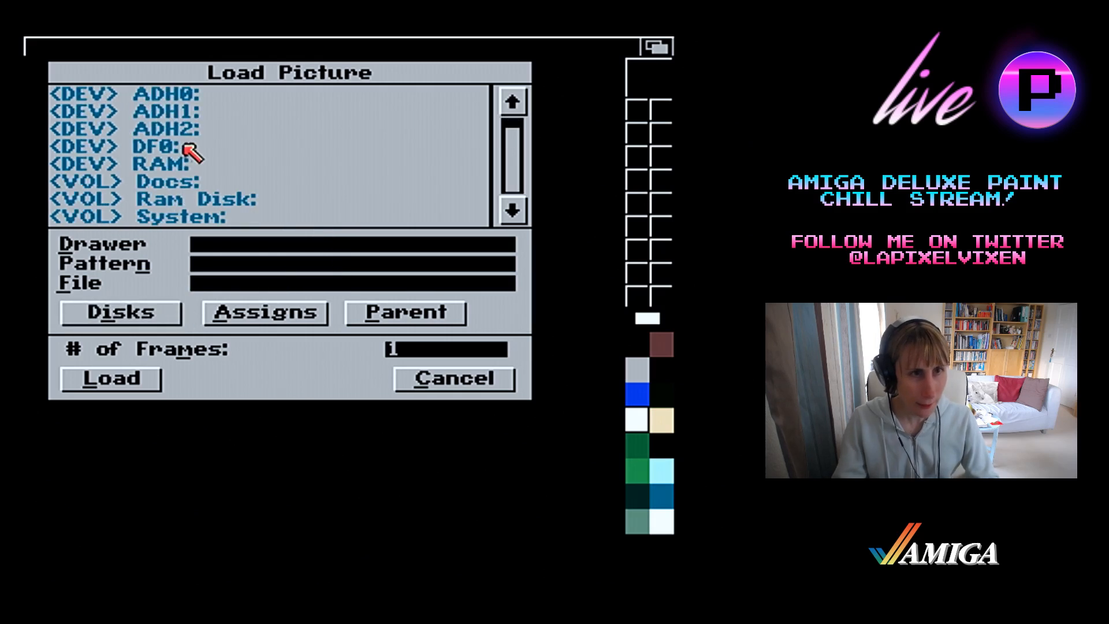
left_click(184, 111)
left_click(179, 129)
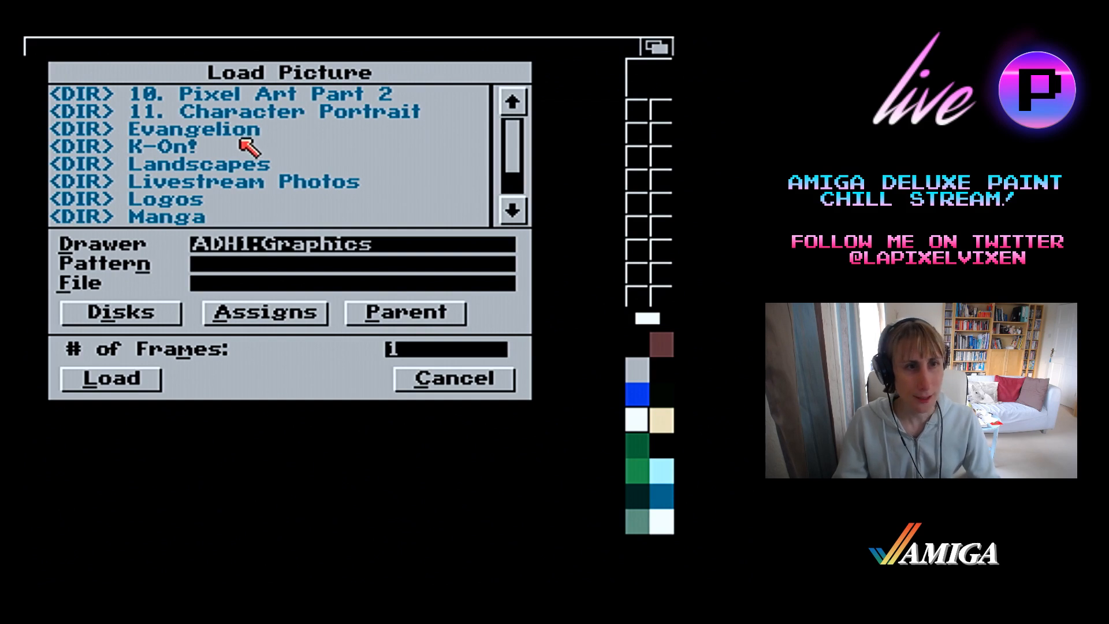
left_click(244, 139)
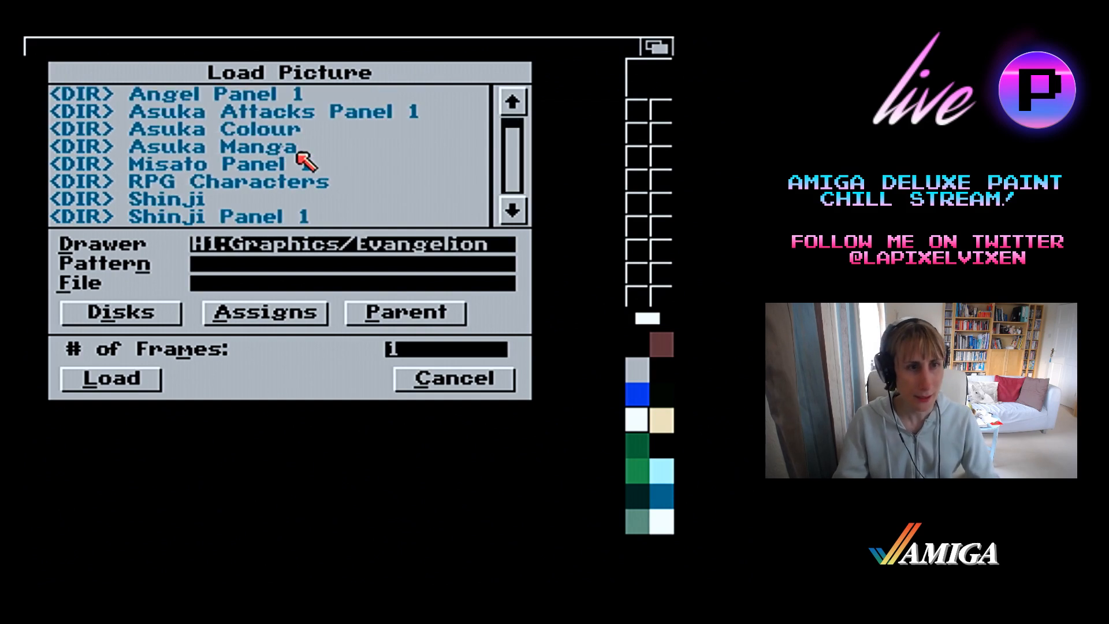
left_click(193, 202)
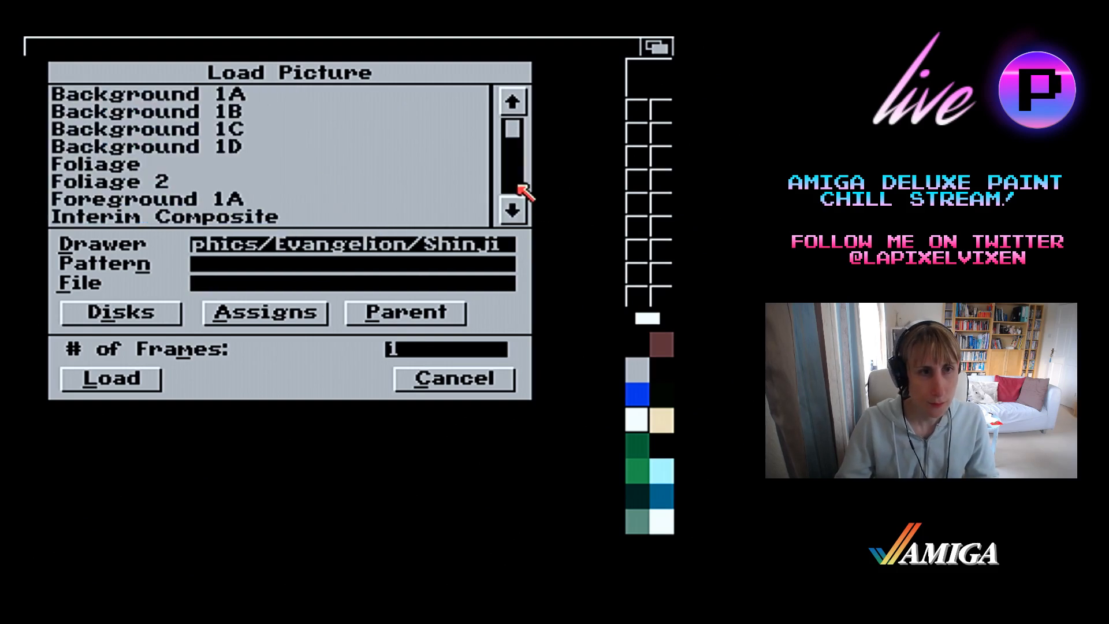
left_click(519, 186)
double_click(343, 131)
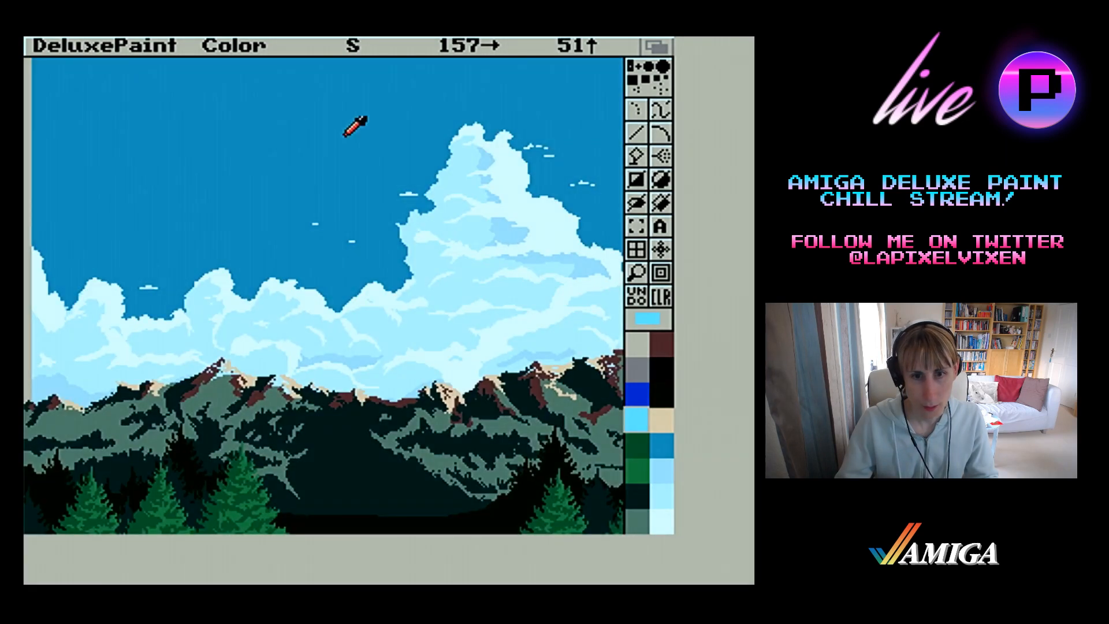
Look through the picture files in the Shinji drawer for loading, and cancel without choosing another one
right_click(74, 41)
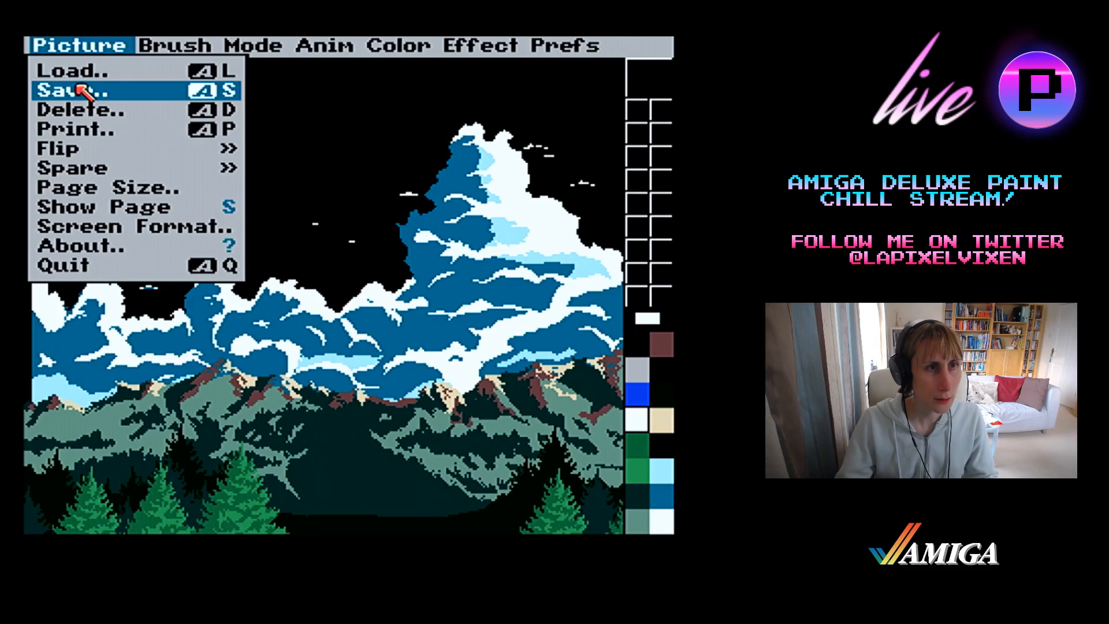
right_click(75, 77)
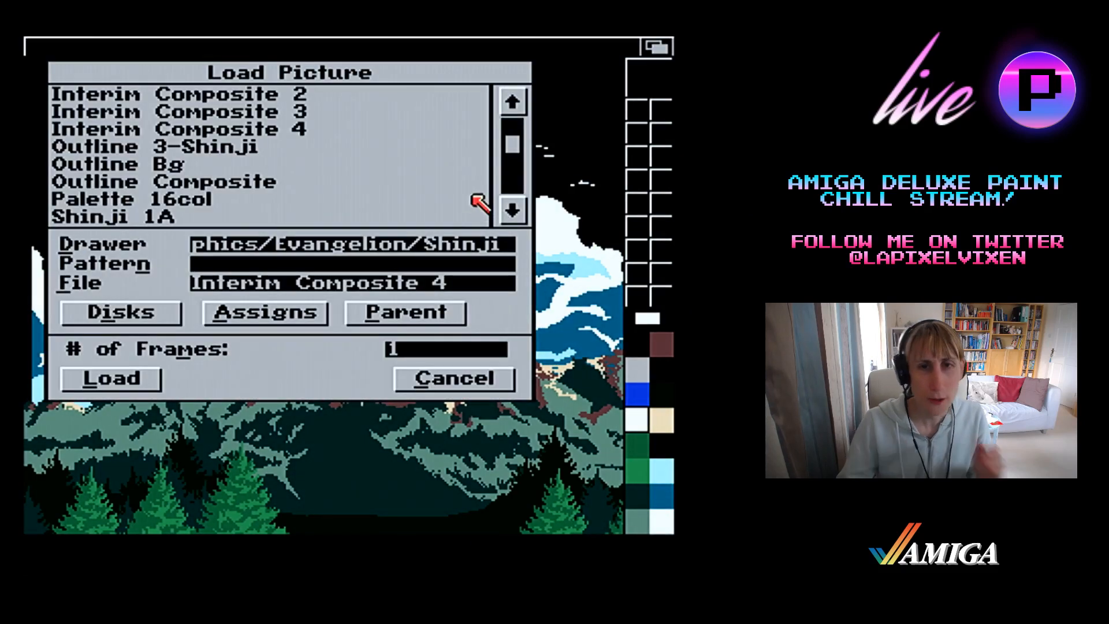
left_click(513, 189)
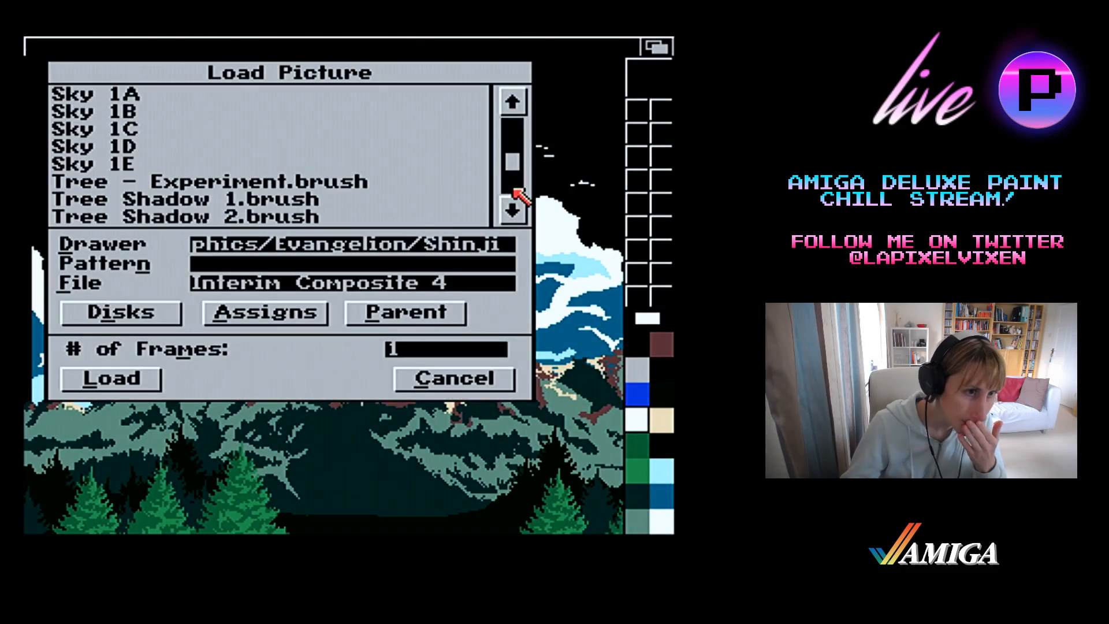
left_click(514, 190)
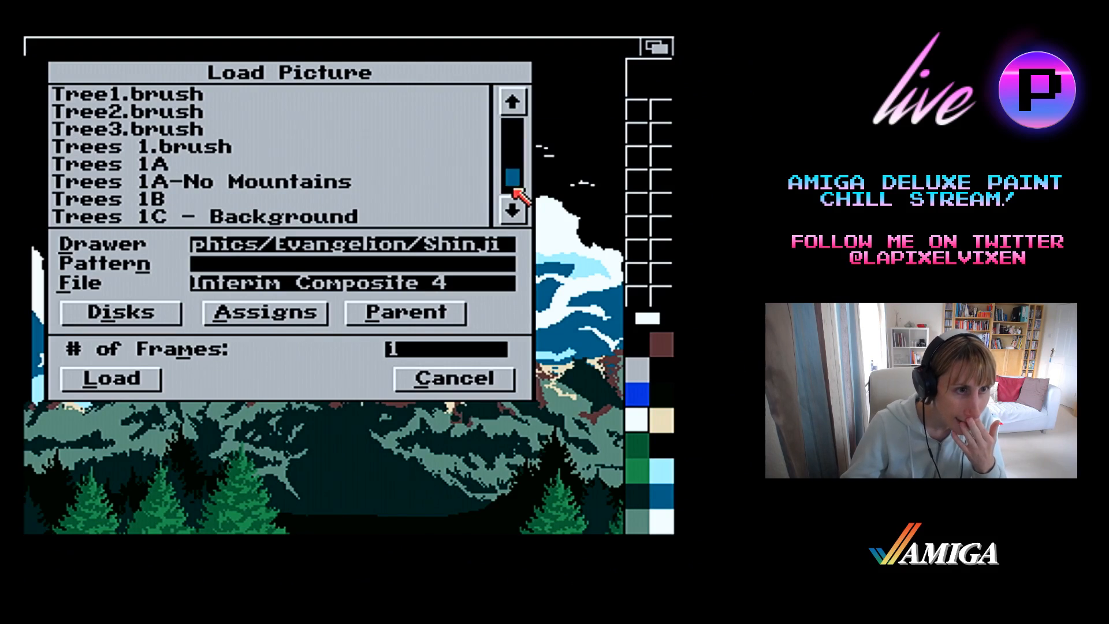
left_click_drag(514, 188, 513, 150)
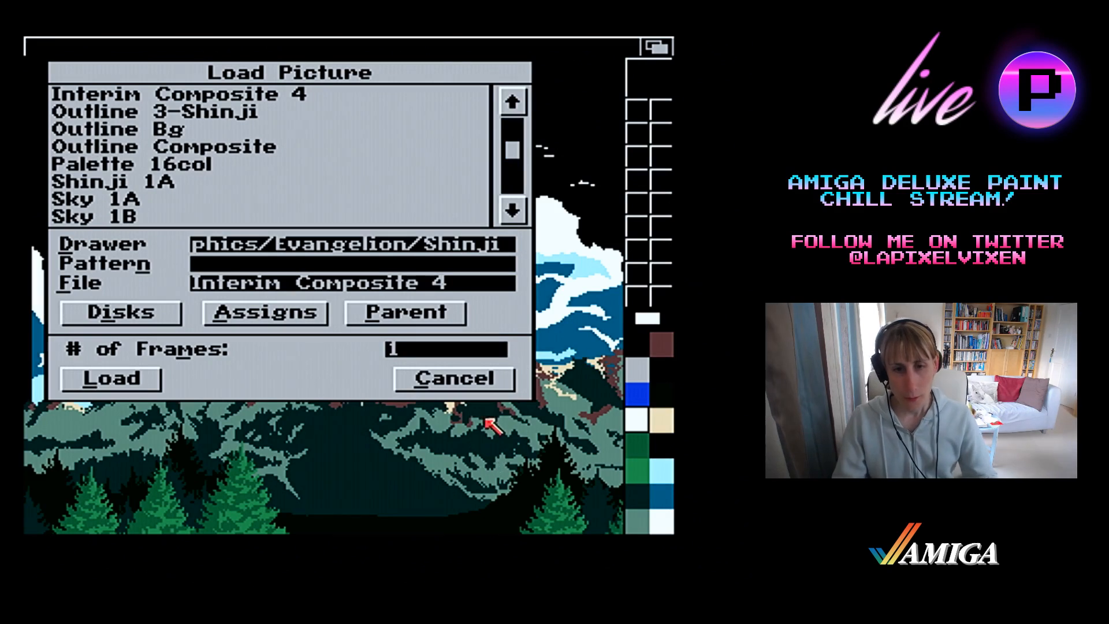
left_click(494, 382)
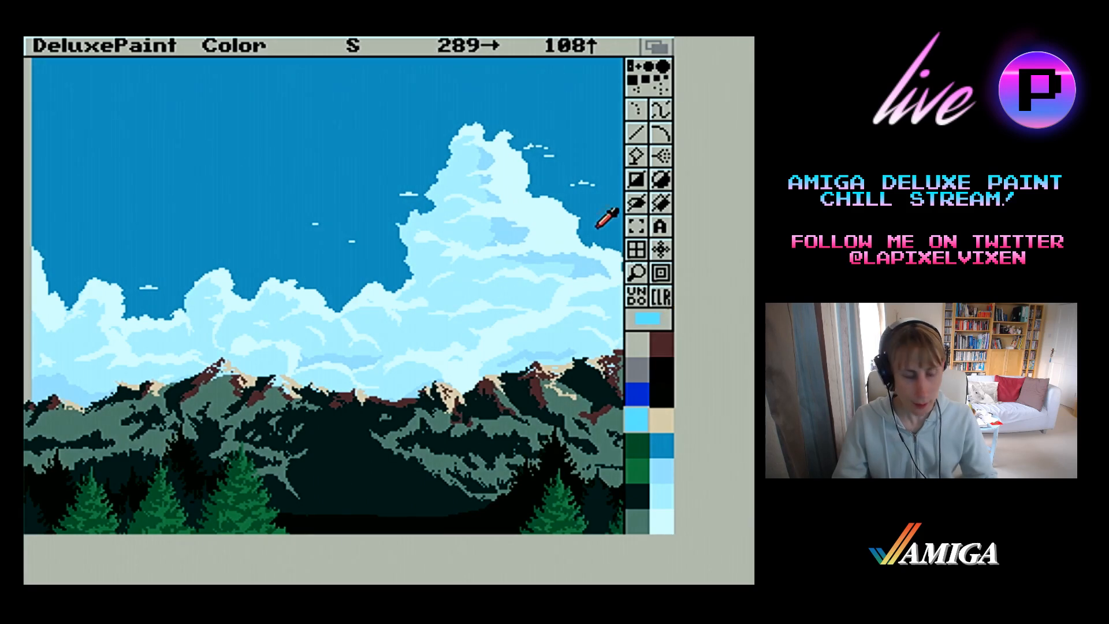
Open and dismiss the stencil settings, remove the active stencil, and clear the landscape picture from the canvas
key("asciitilde")
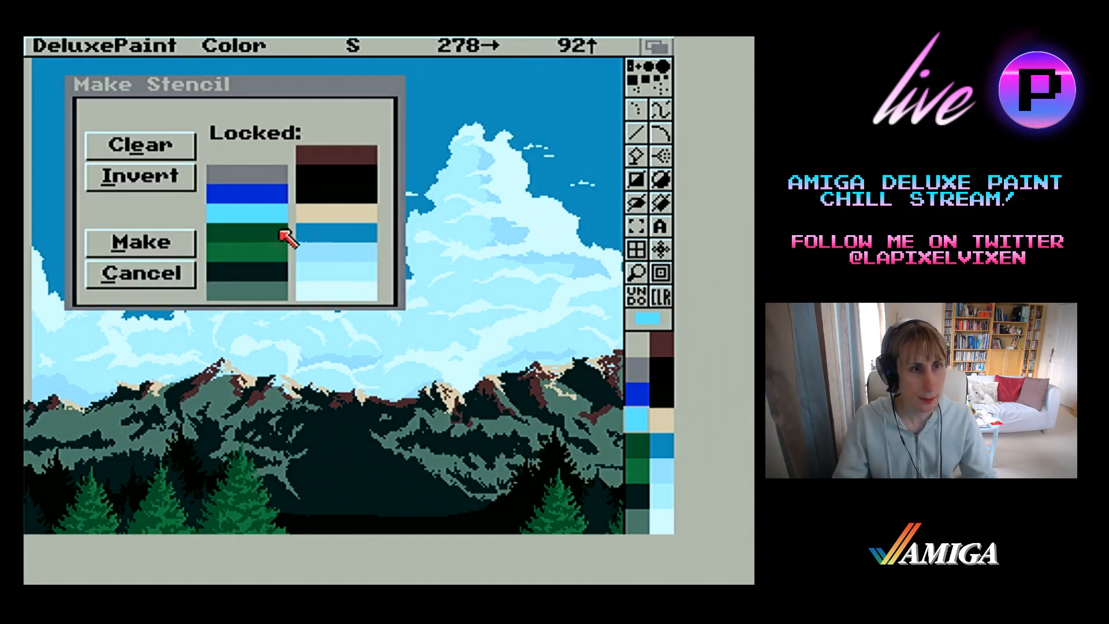
left_click(182, 270)
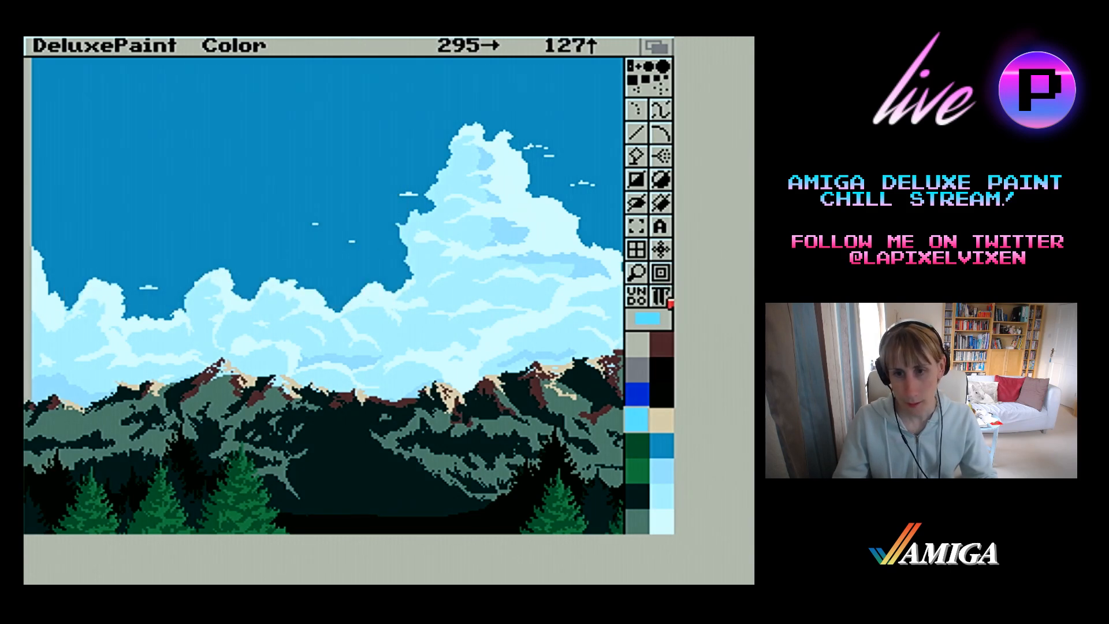
left_click(669, 301)
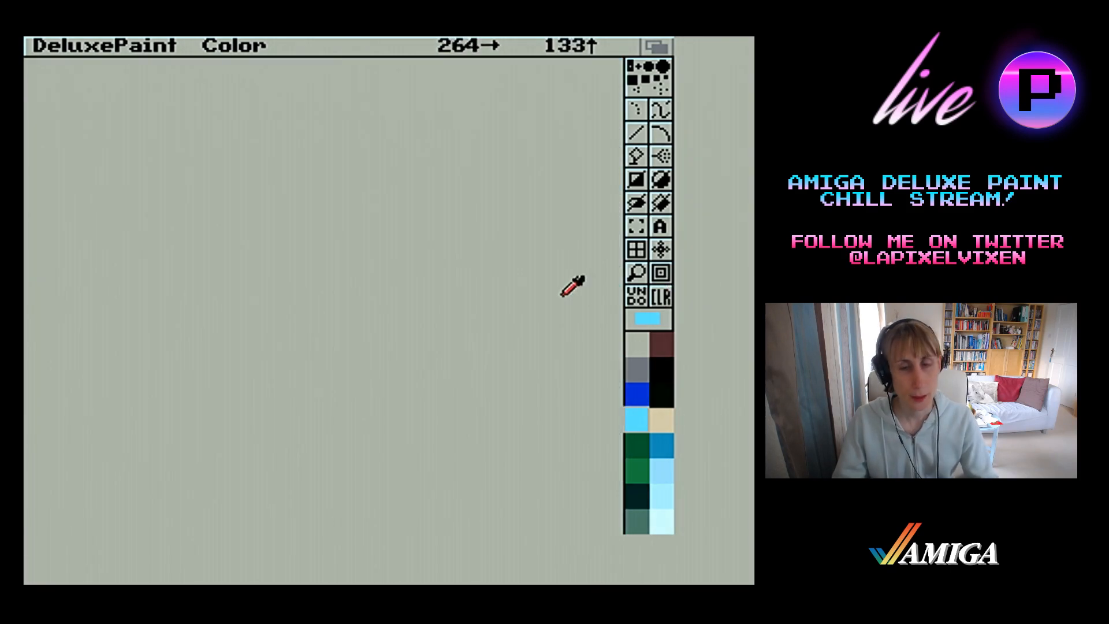
Delete the current page with the Spare page command Delete this Page
right_click(74, 42)
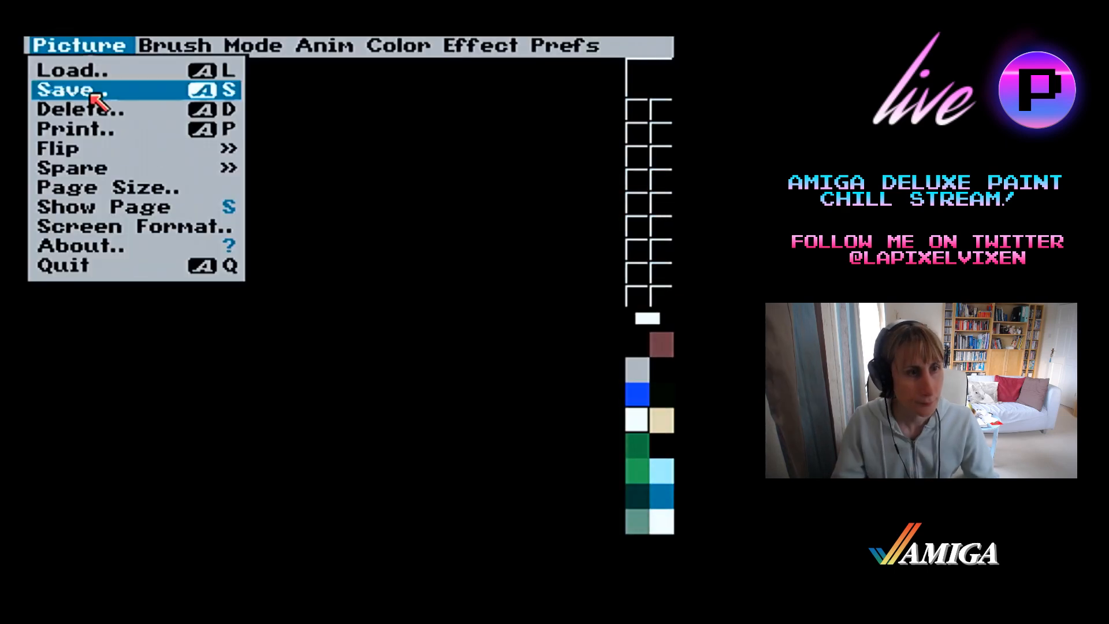
mouse_move(43, 168)
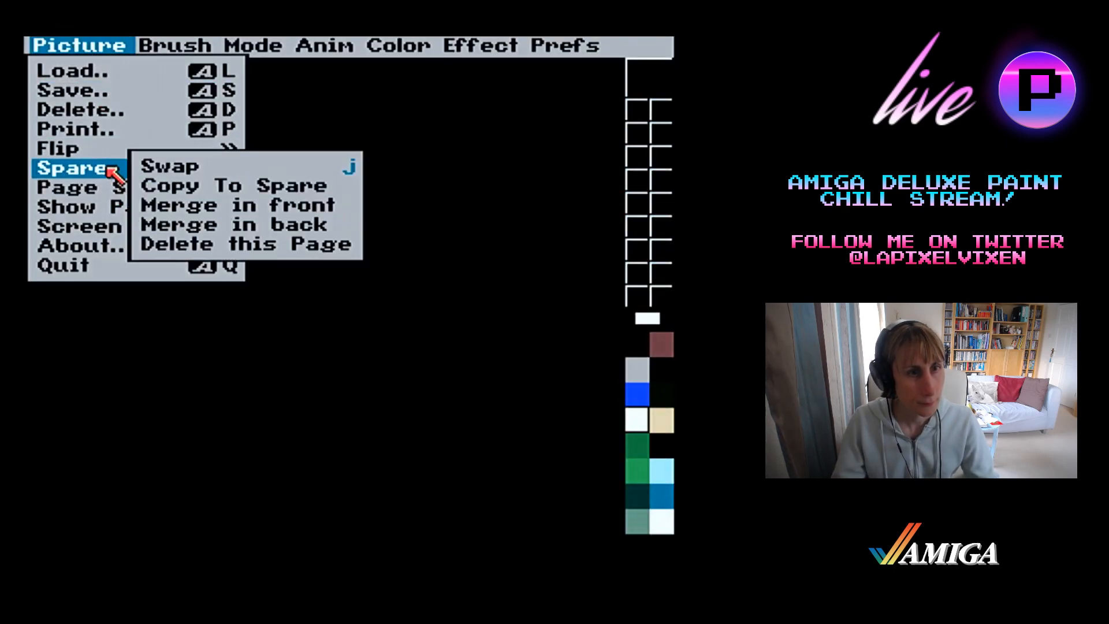
right_click(173, 244)
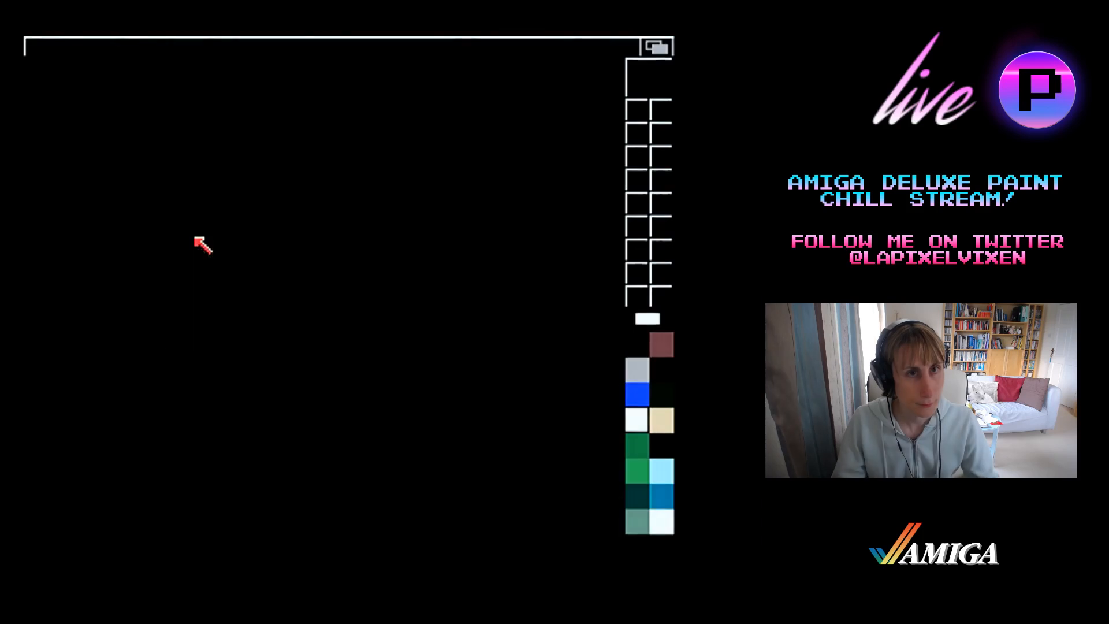
left_click(246, 329)
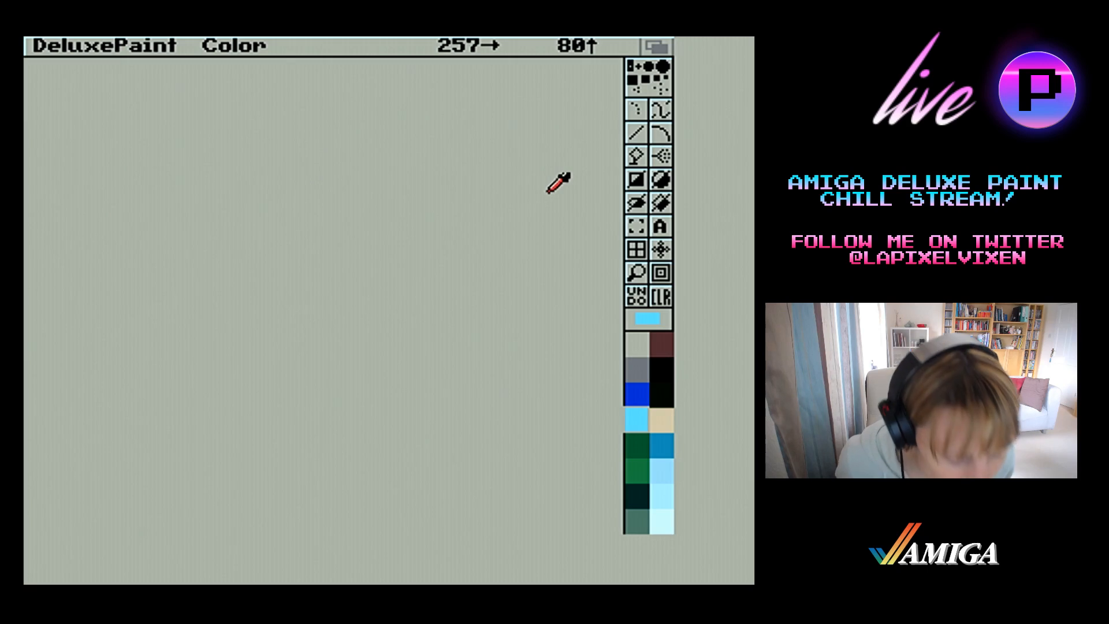
Switch to the Workbench and open the Misato Panel 1 drawer in Docs, inside Graphics and Evangelion
left_click(659, 46)
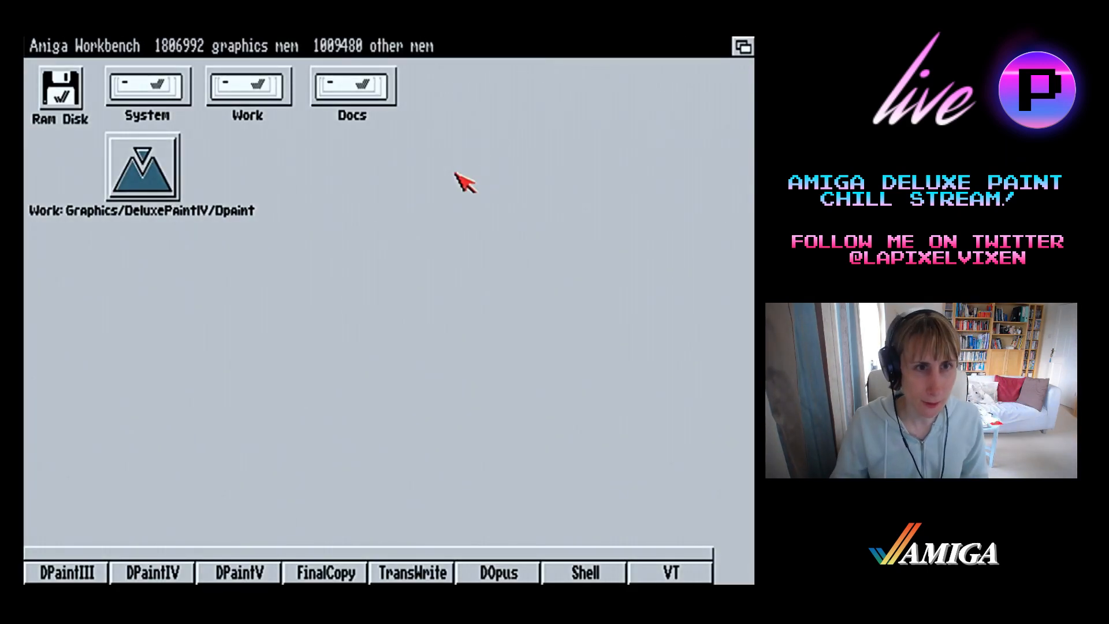
left_click(278, 81)
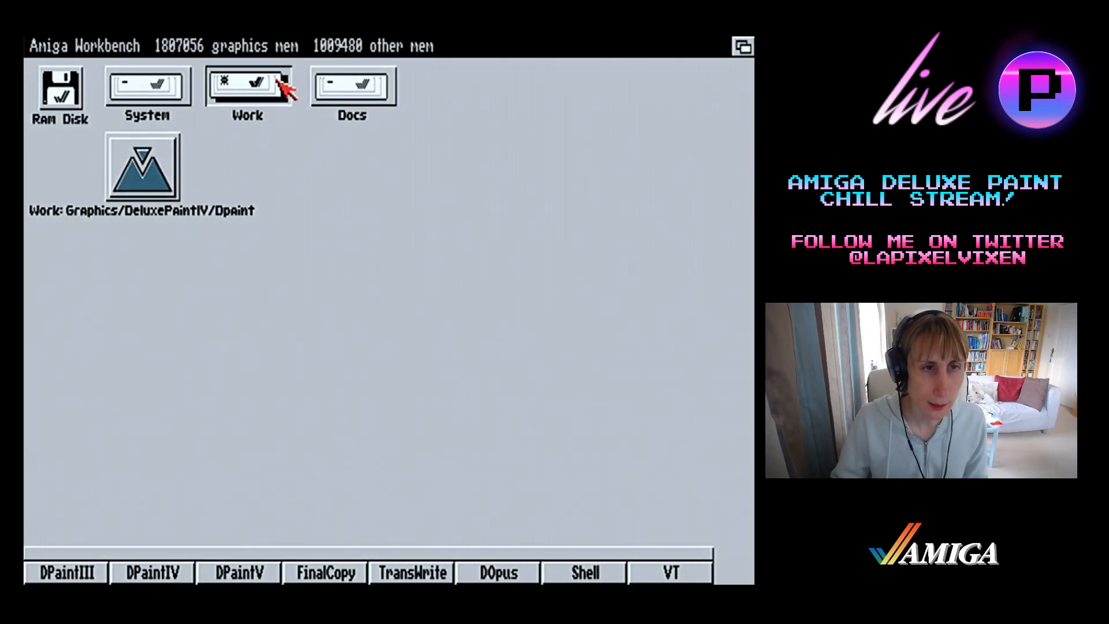
double_click(358, 85)
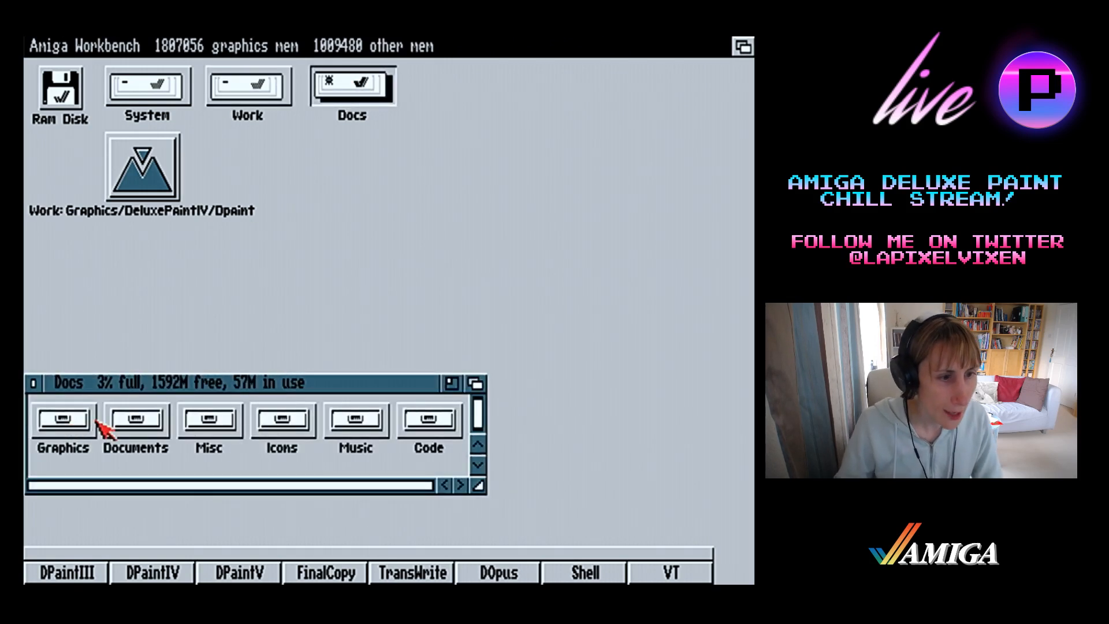
double_click(92, 424)
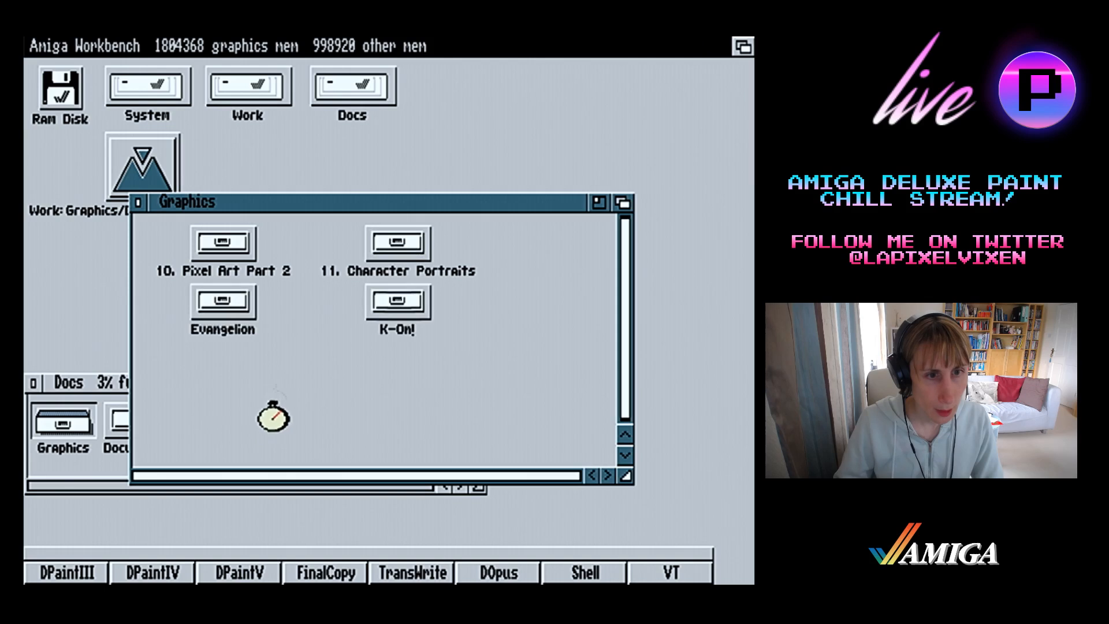
double_click(249, 306)
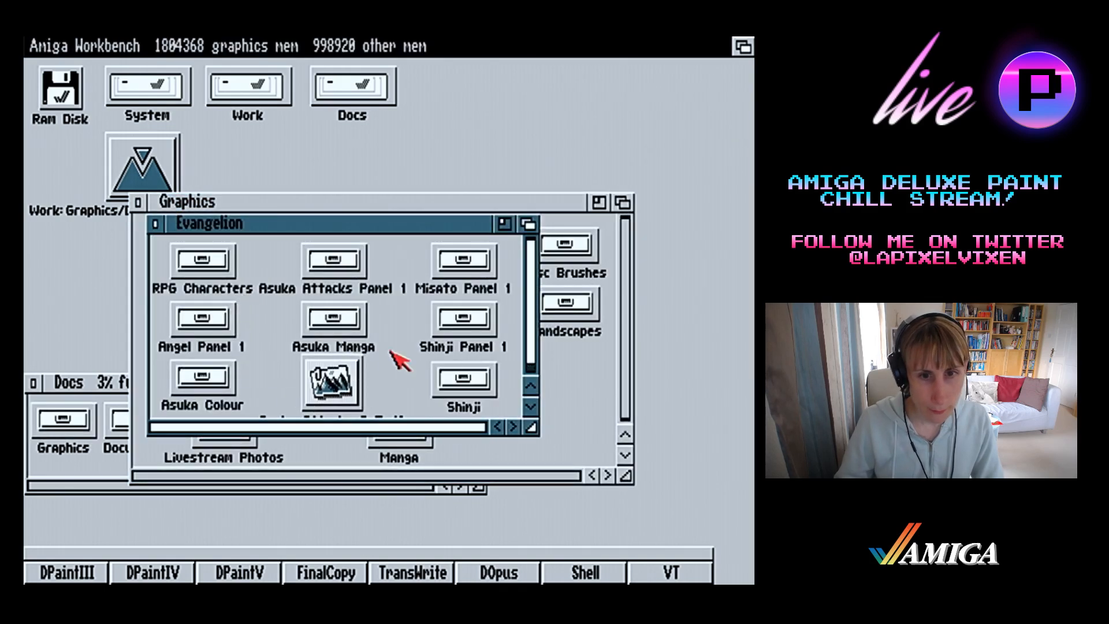
left_click(478, 276)
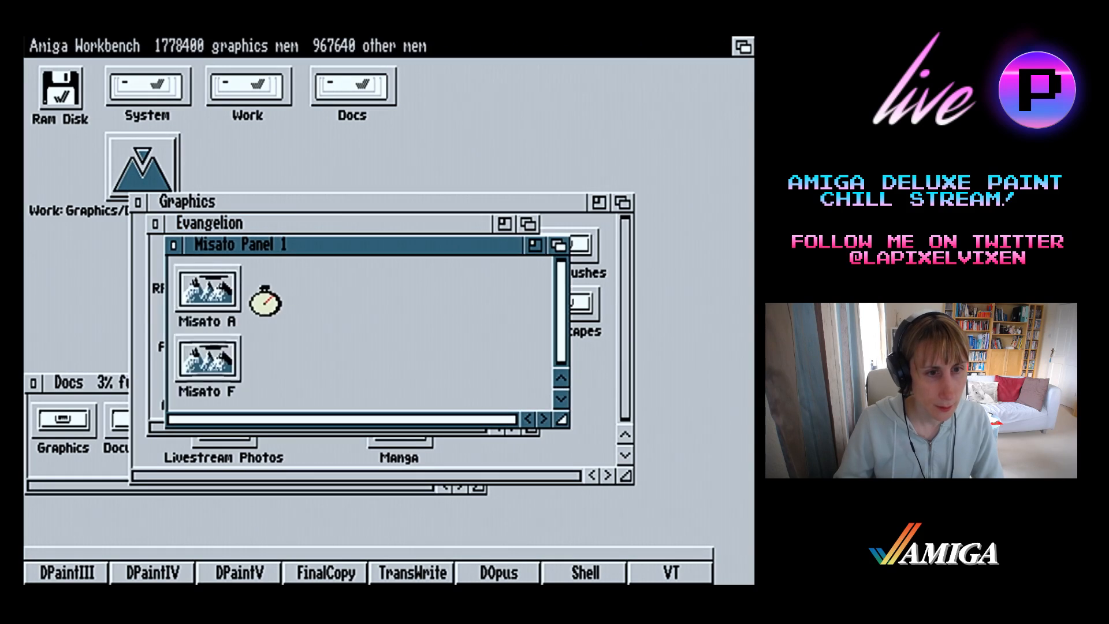
View the picture Misato F full screen, close it, and switch back to the Deluxe Paint screen
left_click_drag(208, 358, 691, 575)
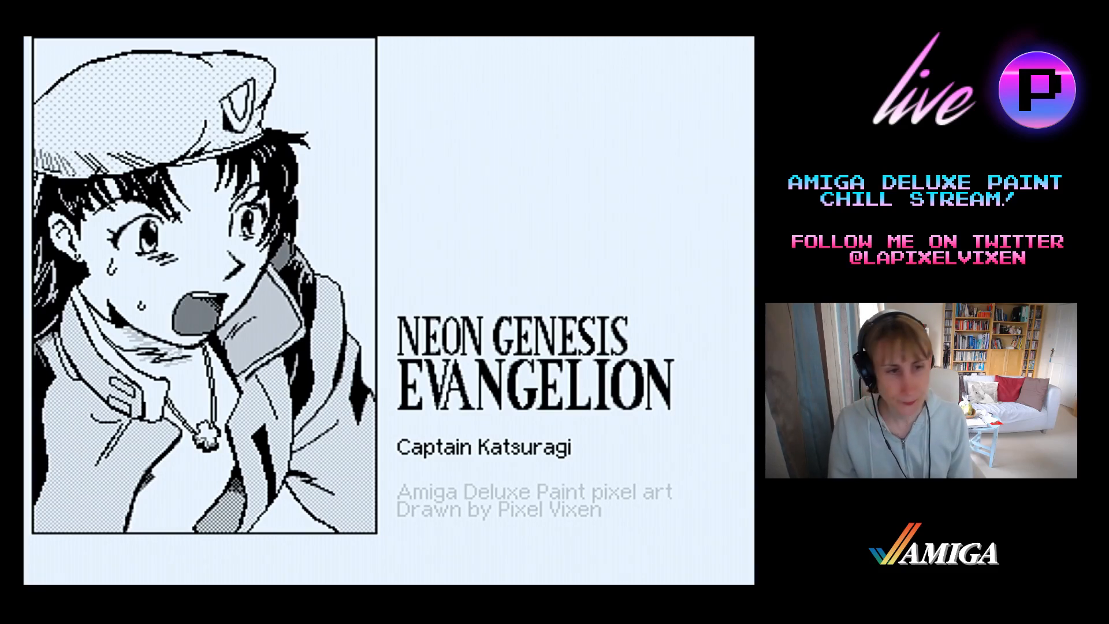
key("Escape")
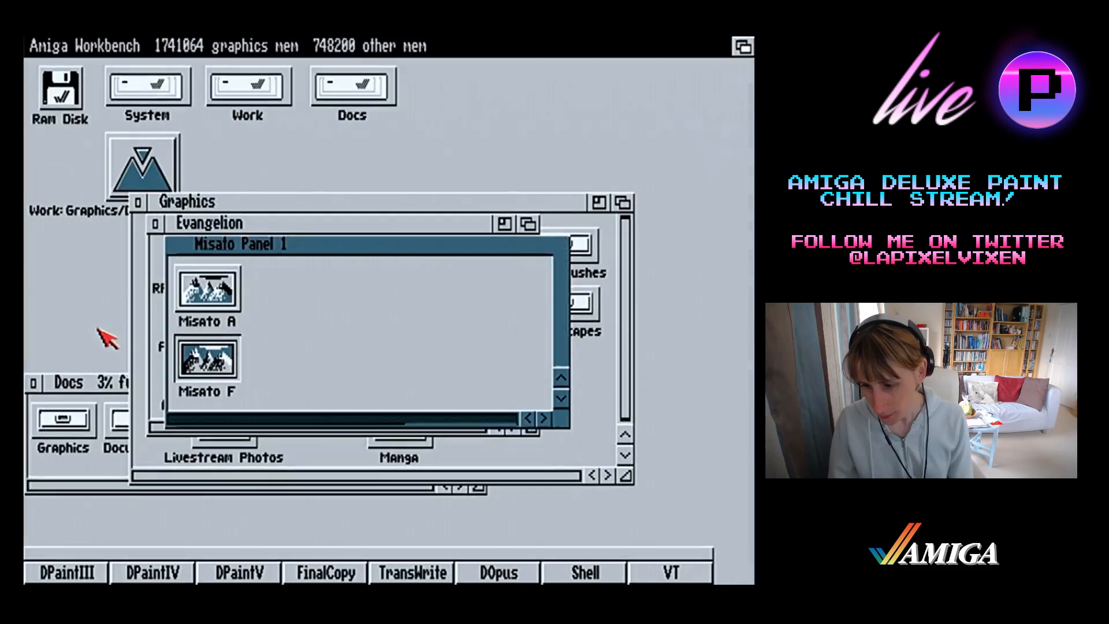
left_click(742, 43)
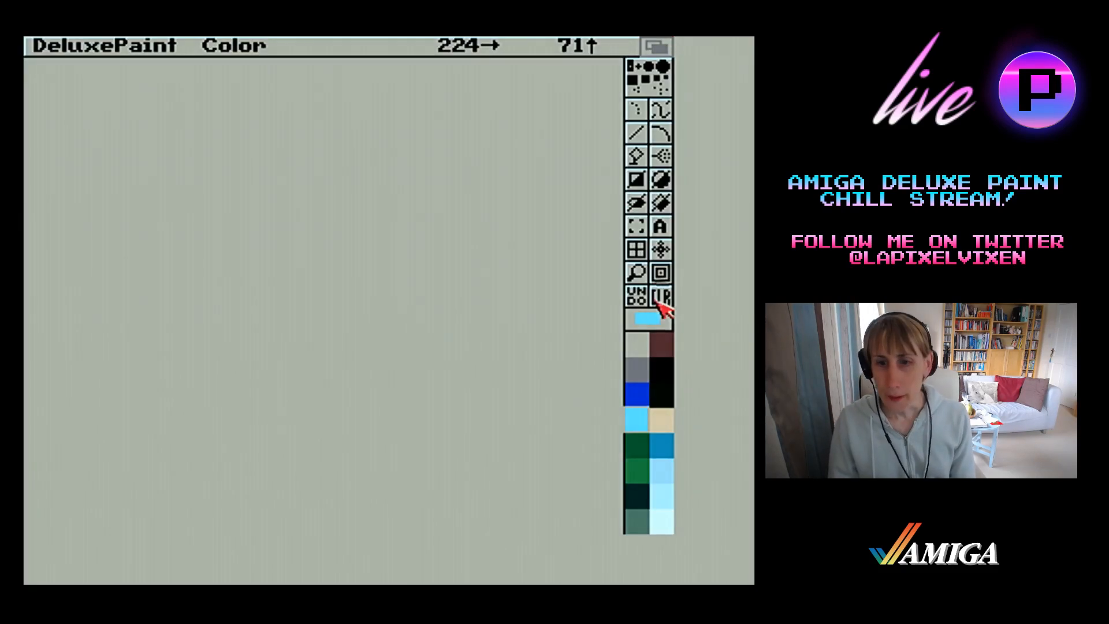
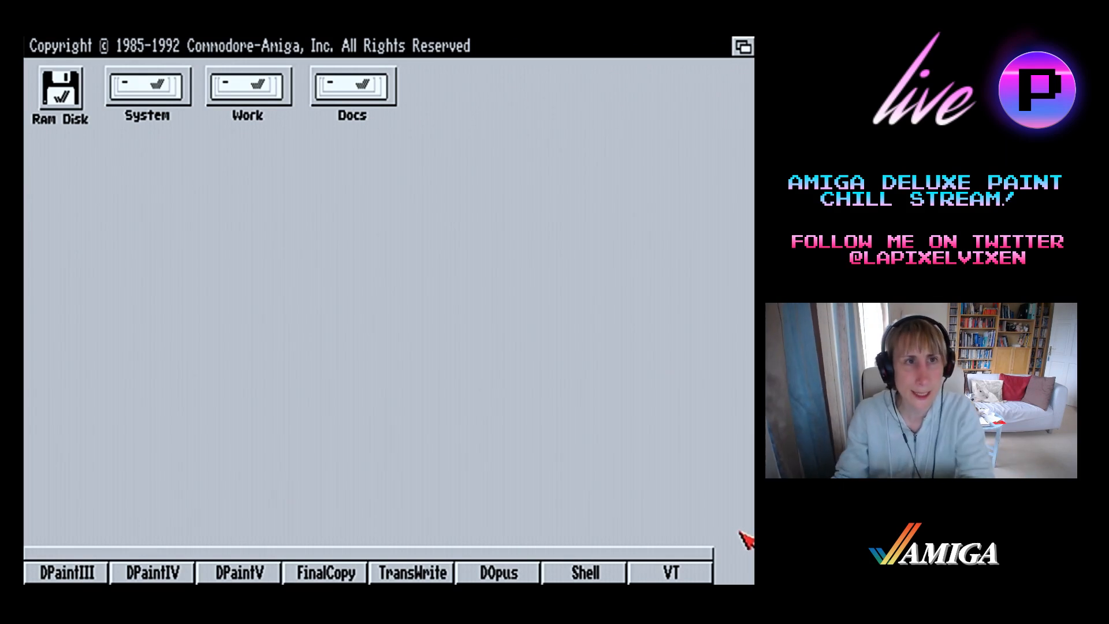
Start DPaintIV from the Workbench in PAL:Lores 320x256 display mode with a 16-colour palette
left_click(186, 572)
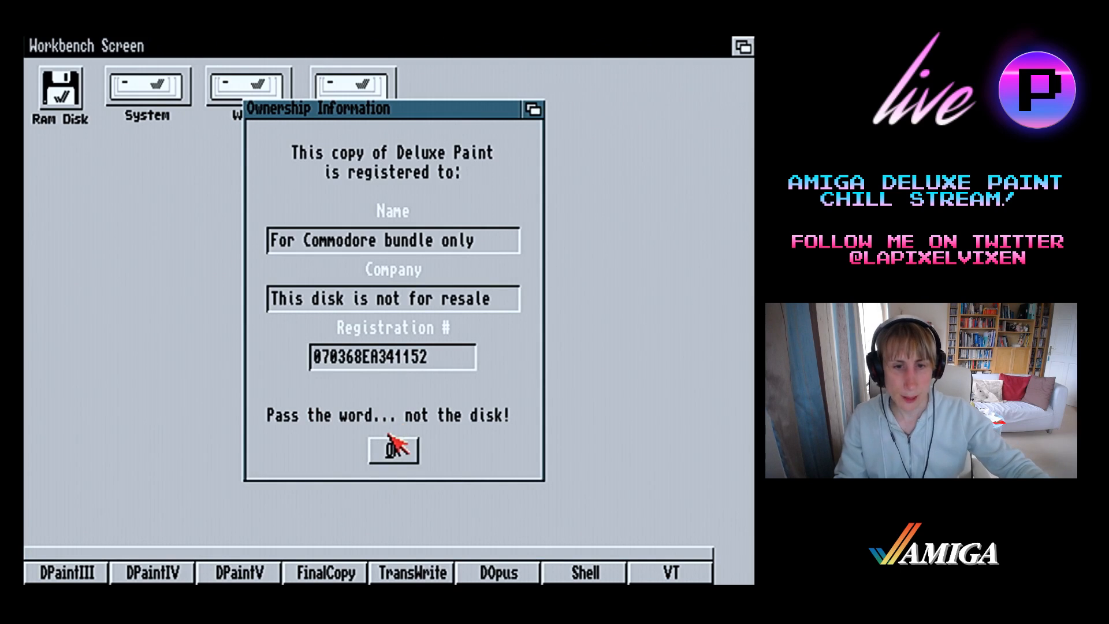
left_click(390, 446)
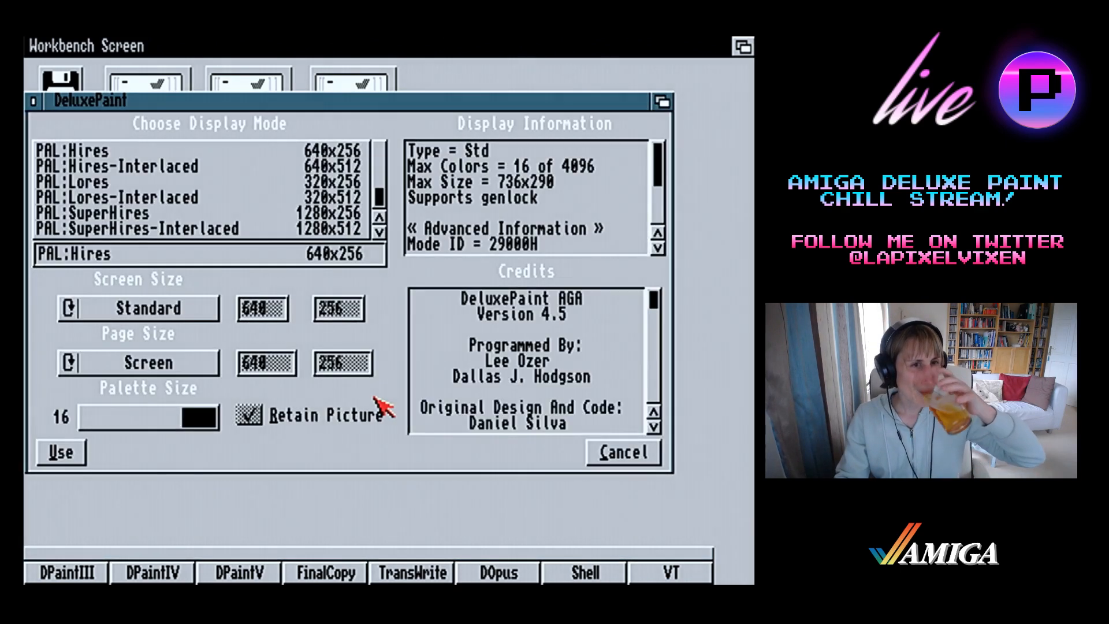
left_click(156, 184)
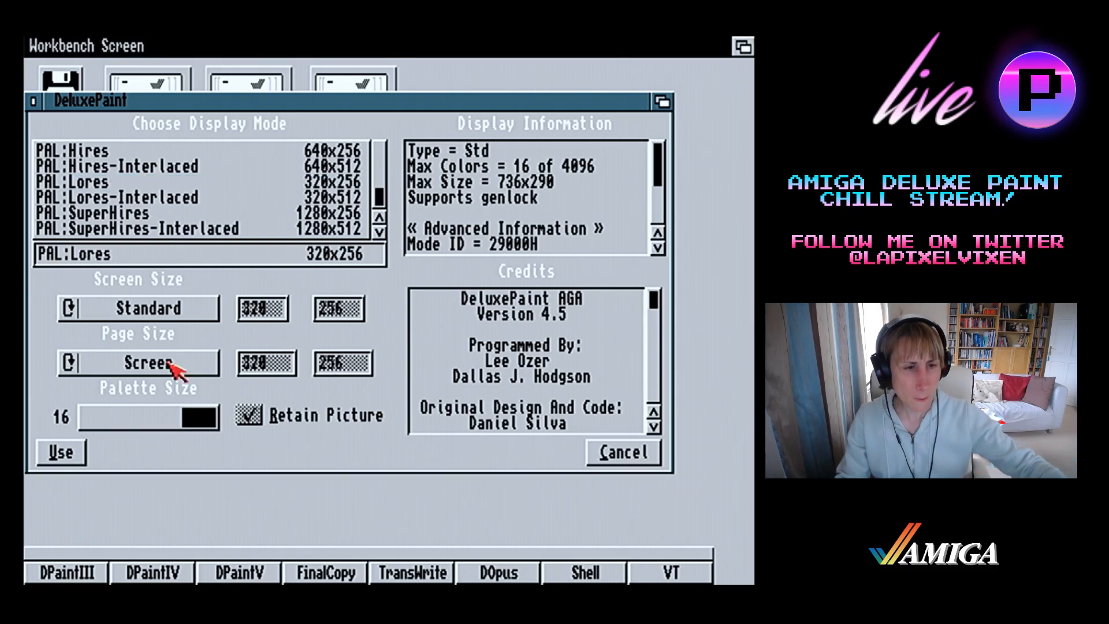
left_click(140, 425)
left_click(84, 449)
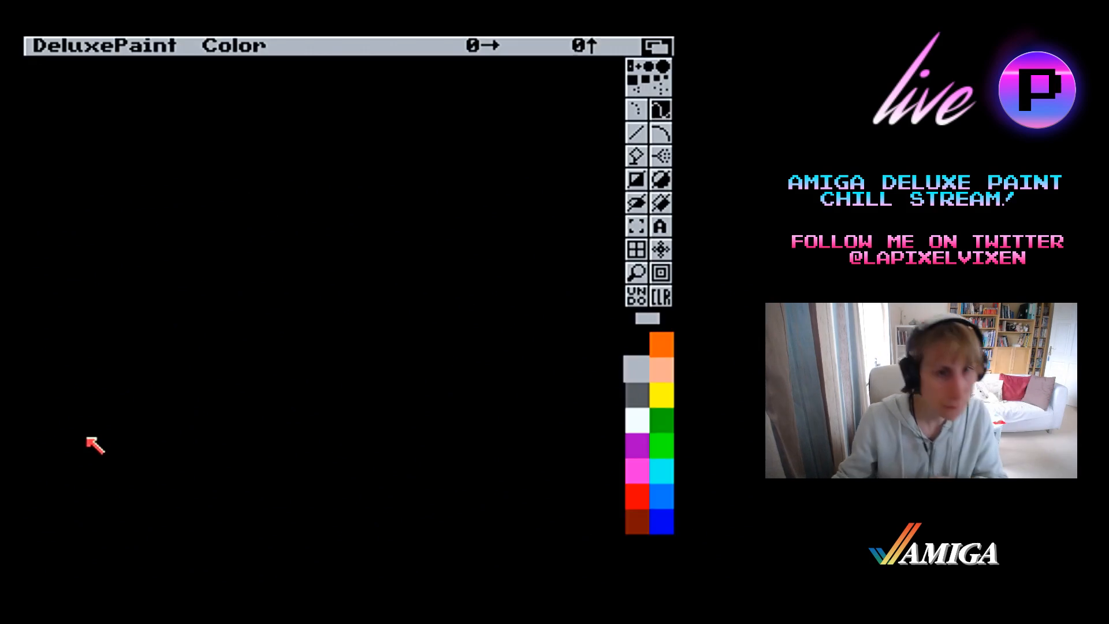
Start loading a palette and browse to the Shinji drawer in ADH1:Graphics/Evangelion
right_click(277, 44)
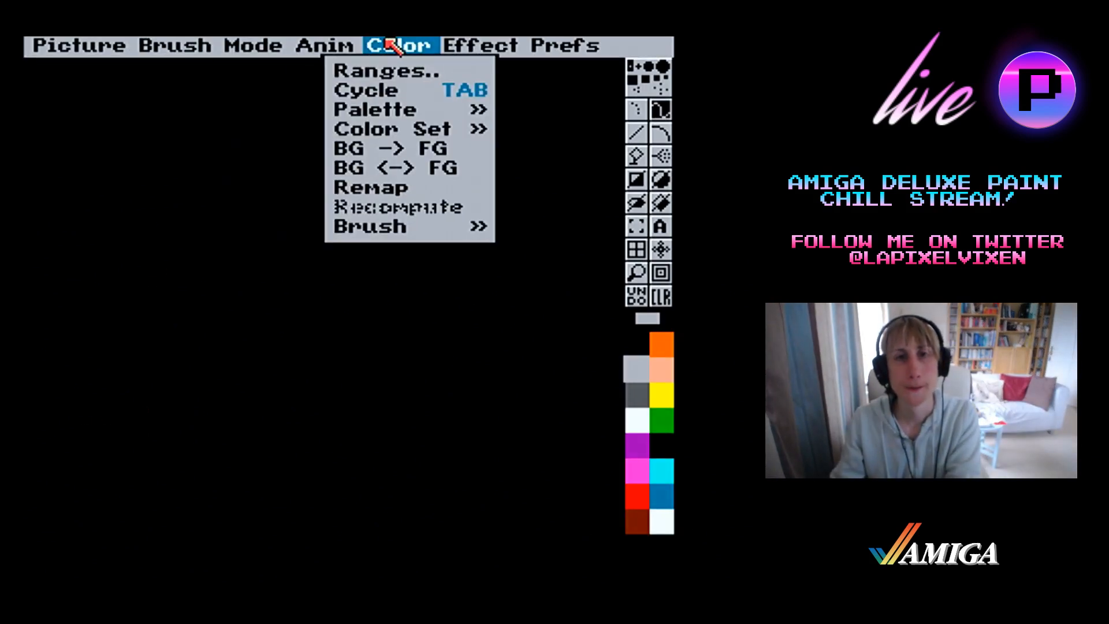
mouse_move(370, 109)
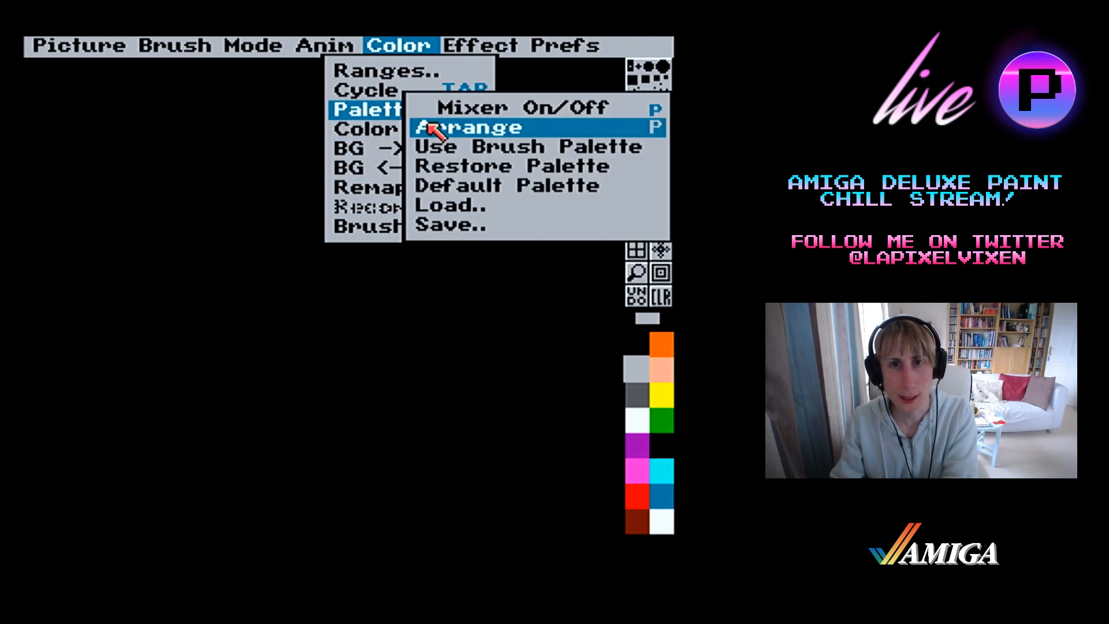
right_click(435, 205)
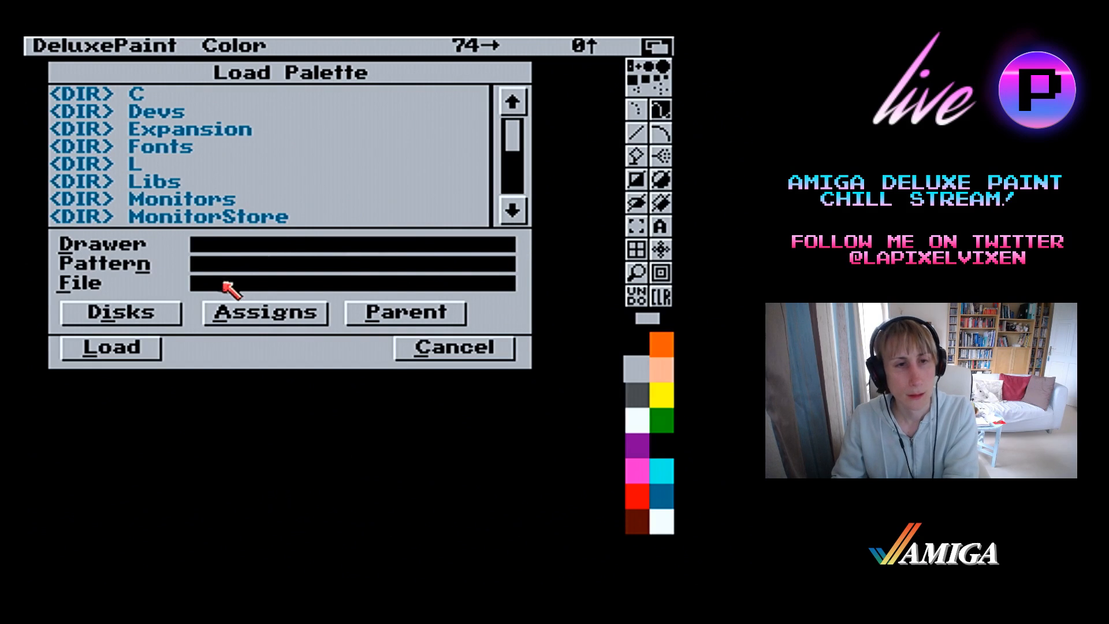
left_click(155, 312)
left_click(172, 113)
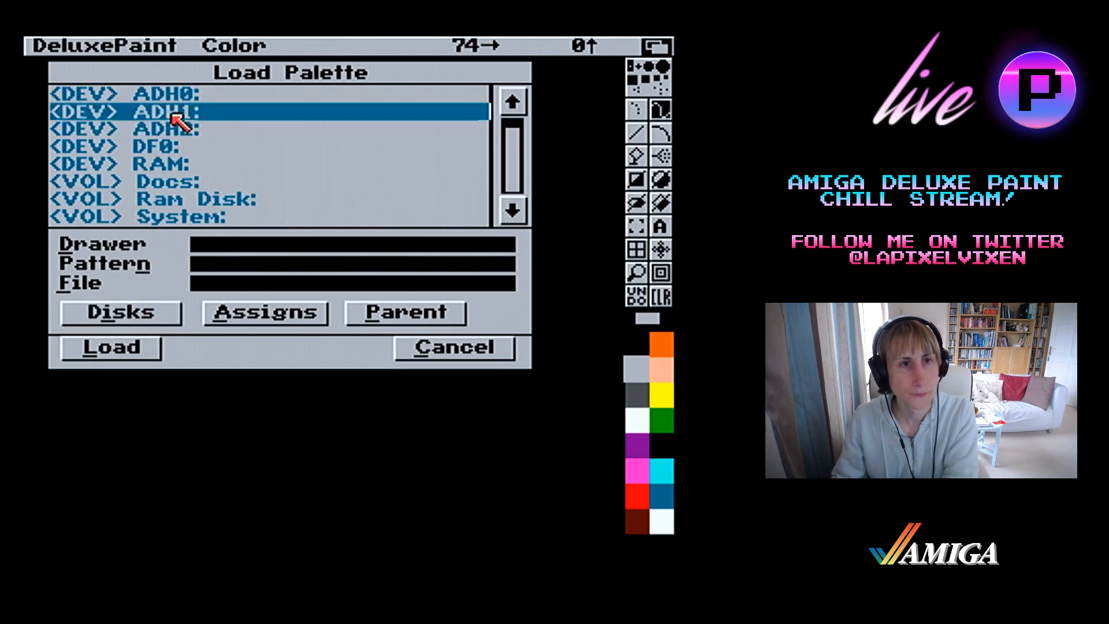
left_click(171, 111)
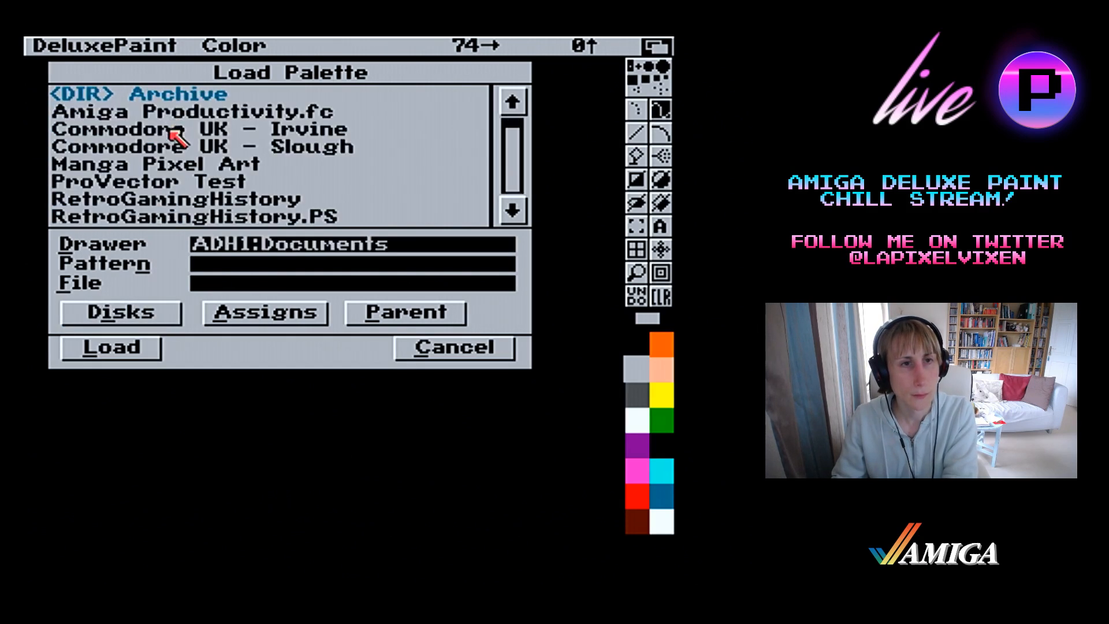
left_click(409, 315)
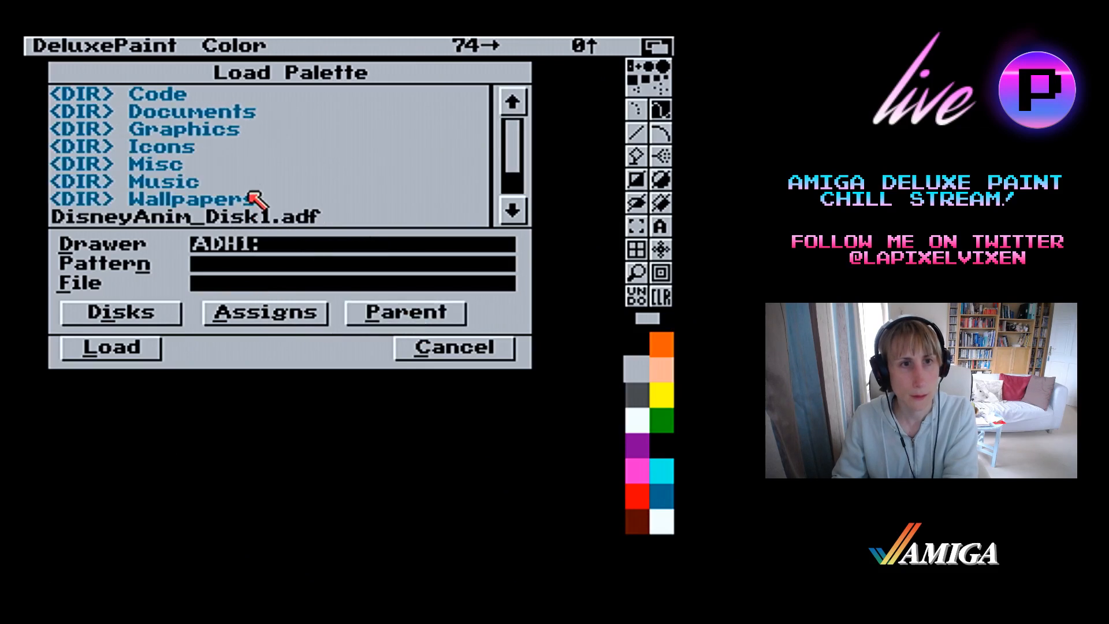
left_click(220, 131)
left_click(182, 133)
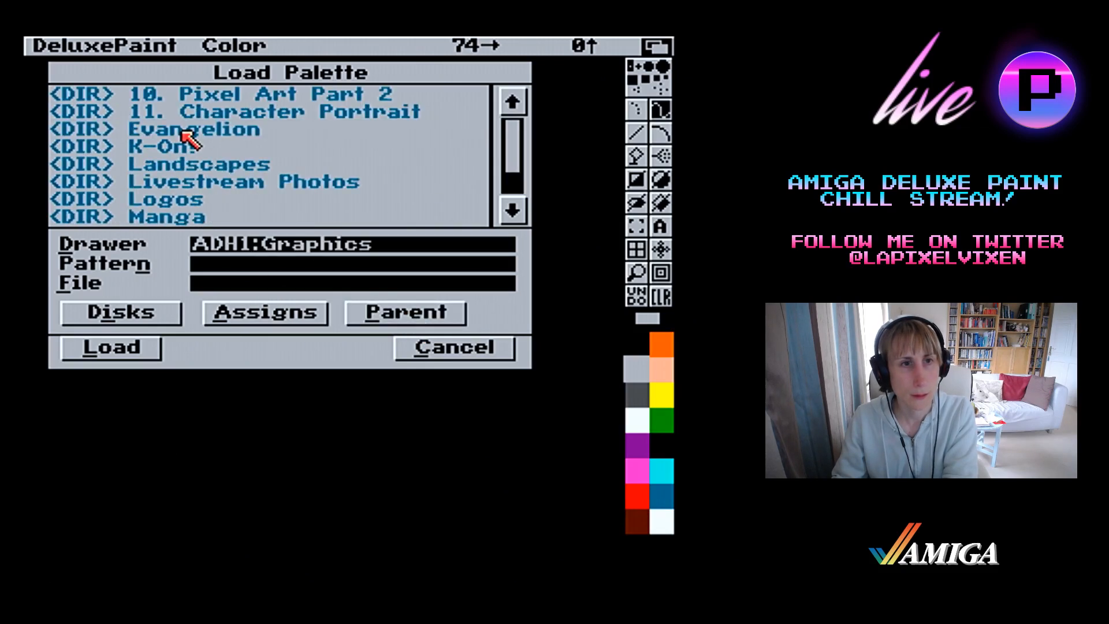
left_click(203, 198)
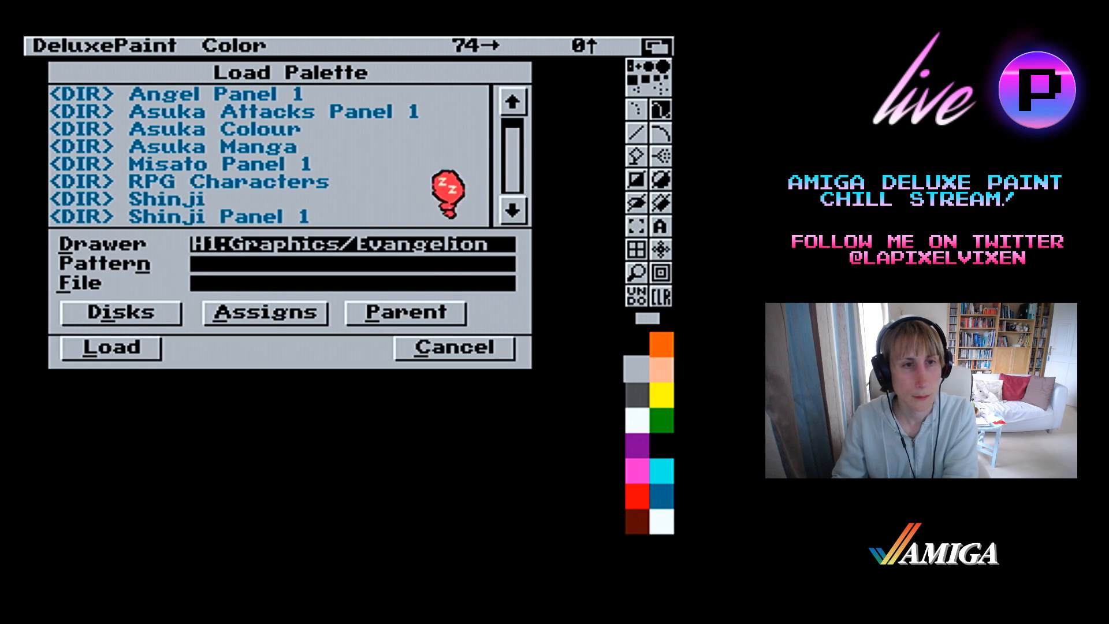
Find the file Palette 16col in the Shinji drawer and load it as the current palette
left_click(519, 191)
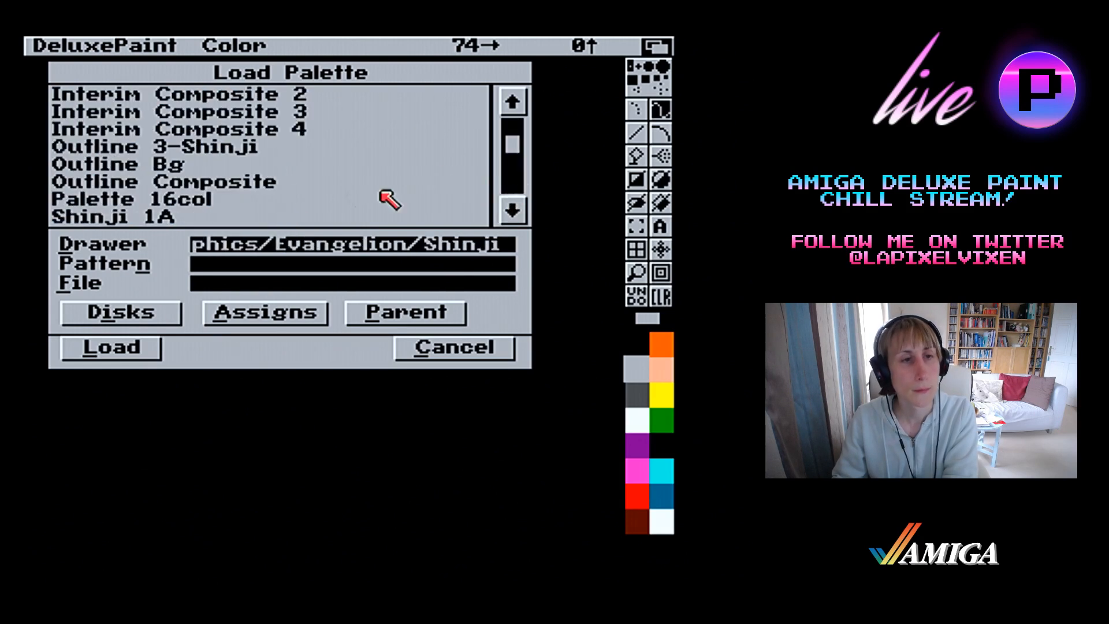
left_click(223, 182)
double_click(213, 199)
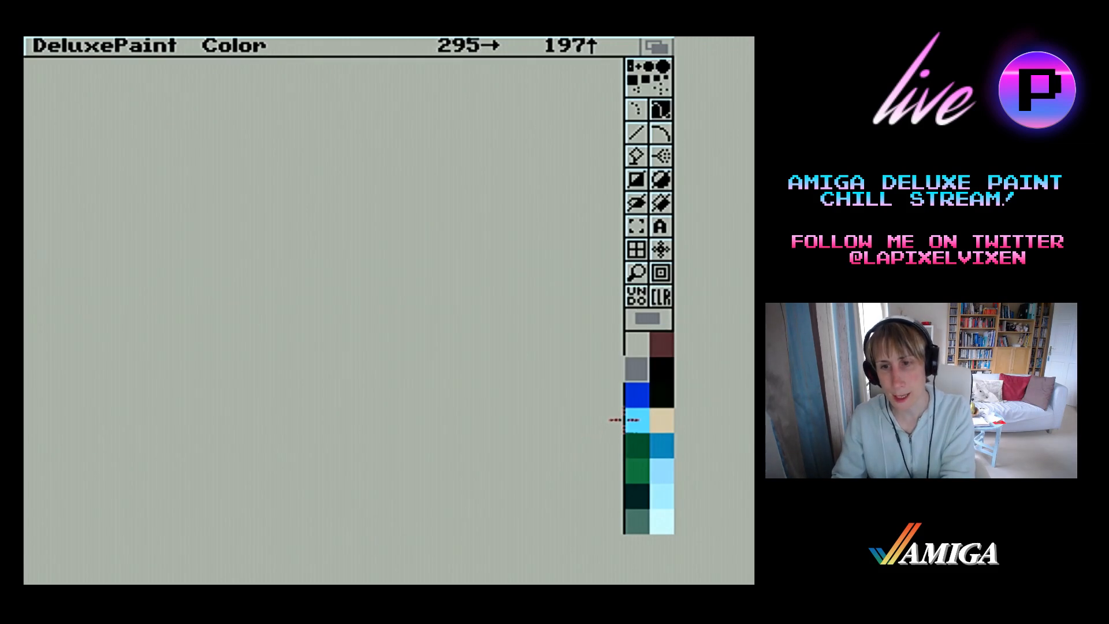
Choose the light blue colour and draw an unfilled circle in the upper middle of the canvas
left_click(639, 421)
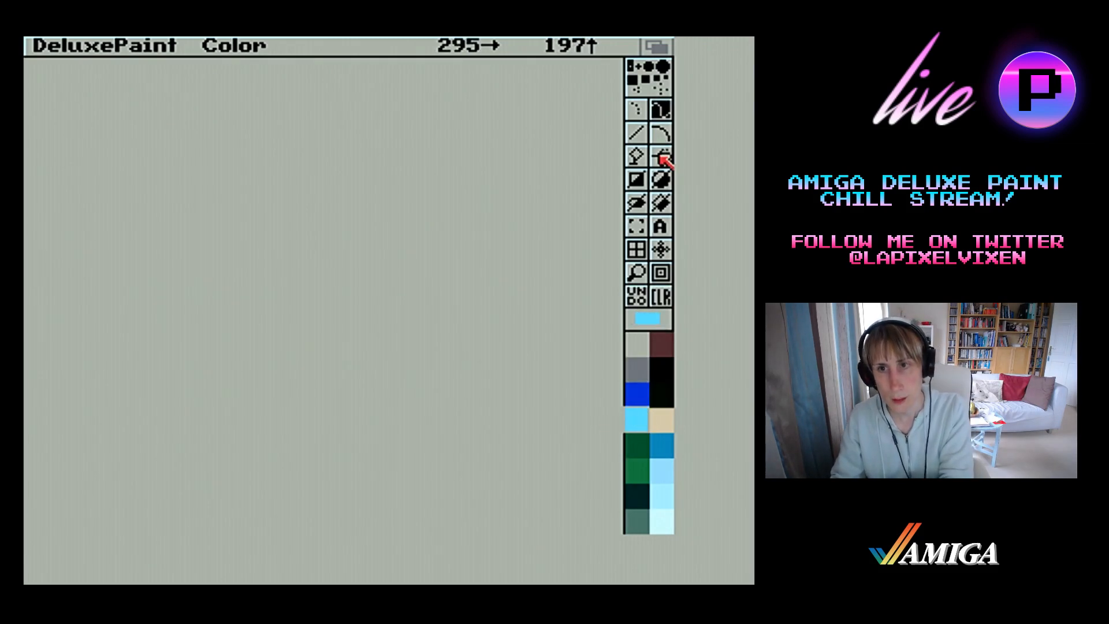
left_click(661, 179)
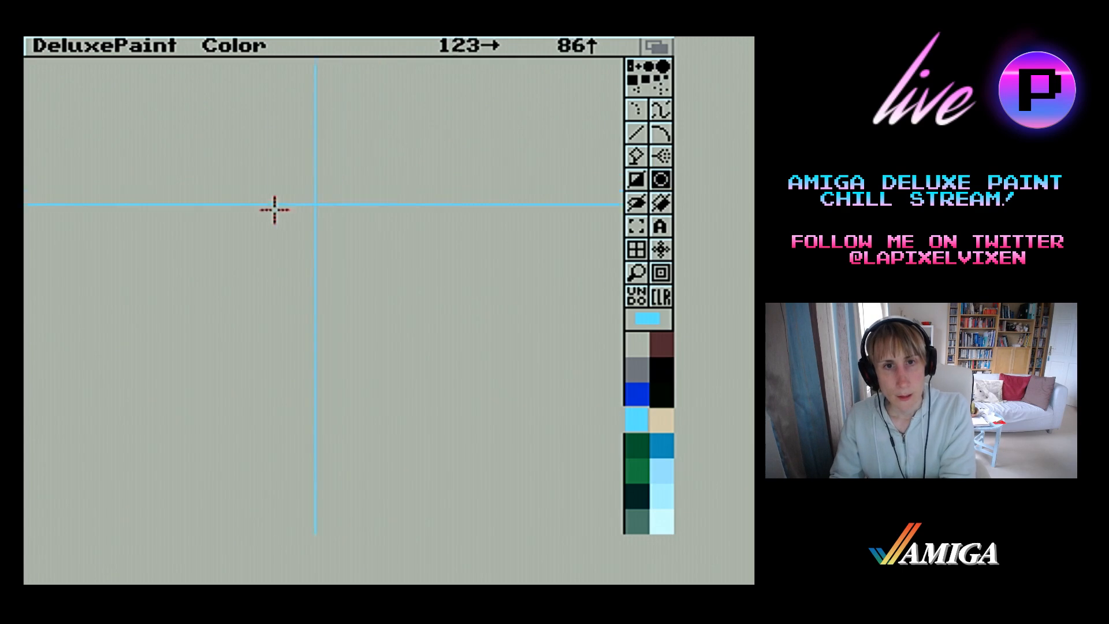
left_click_drag(282, 205, 315, 246)
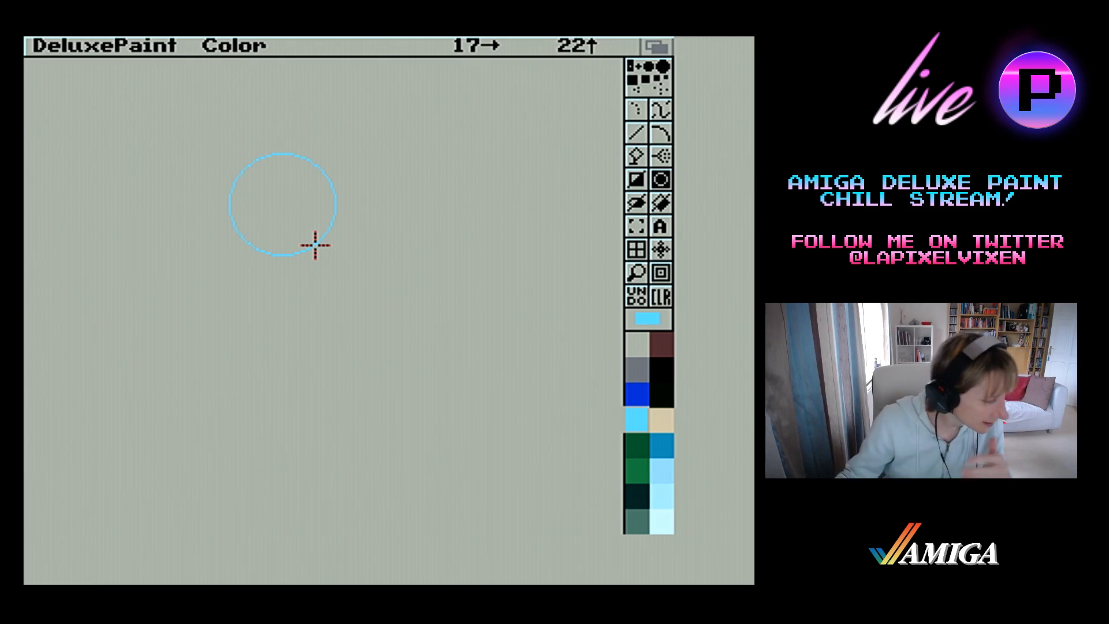
left_click_drag(315, 245, 315, 246)
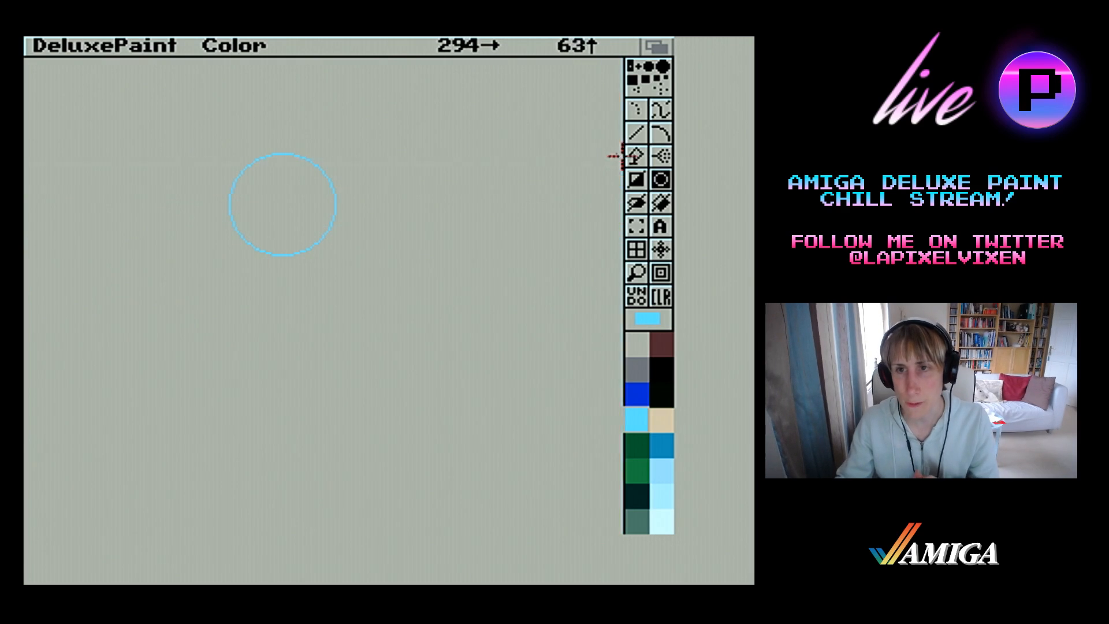
Try a straight line and then a curved guideline running leftwards from the circle's right edge
left_click(637, 133)
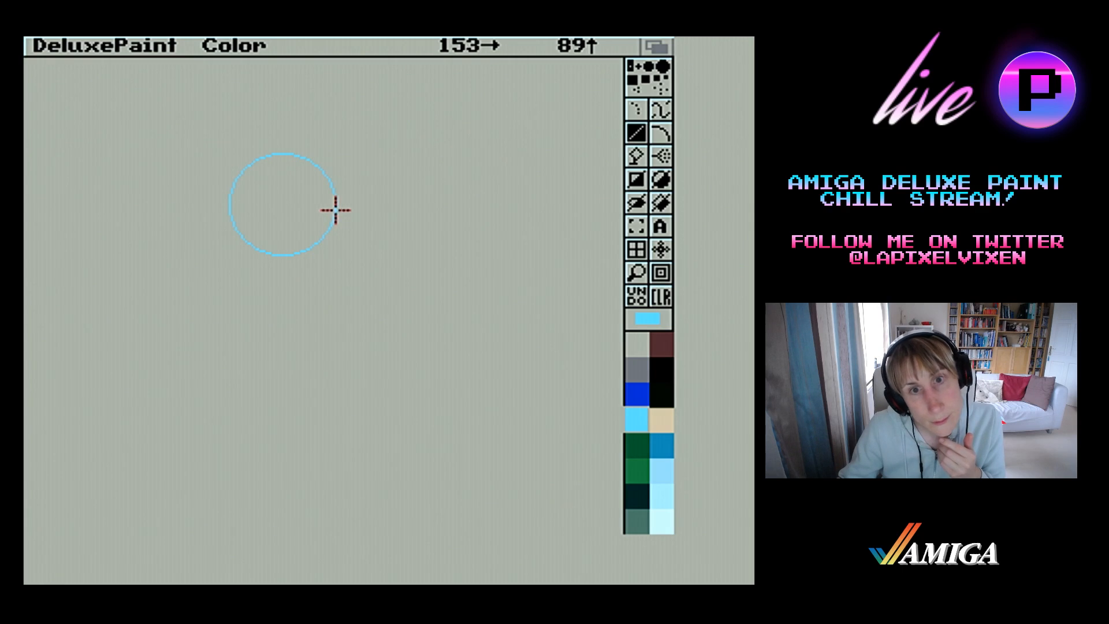
left_click_drag(336, 206, 291, 204)
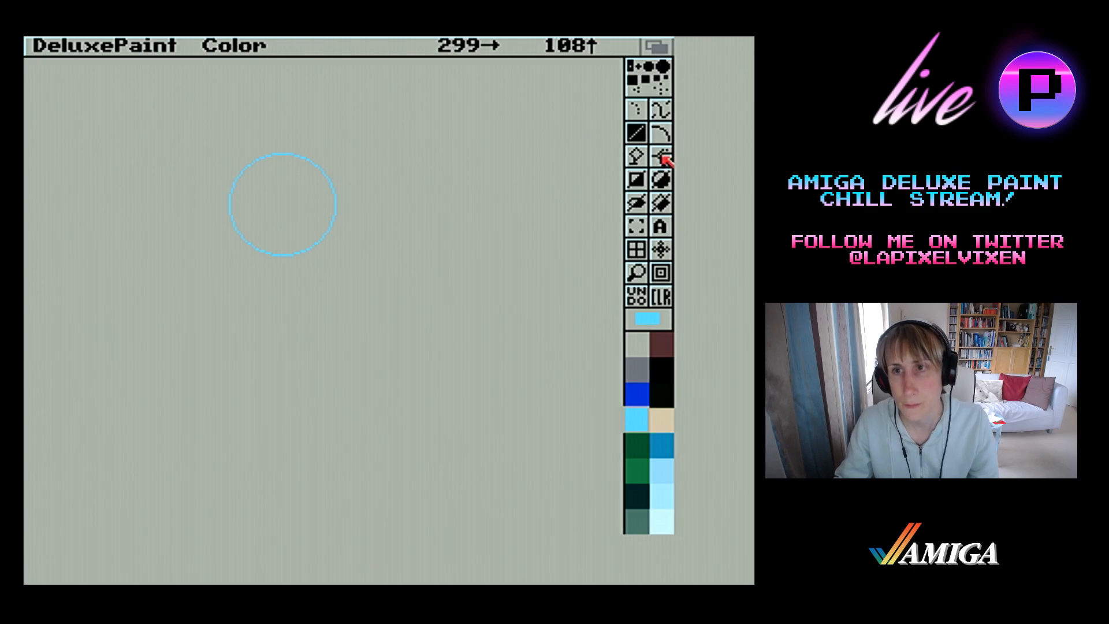
left_click(662, 135)
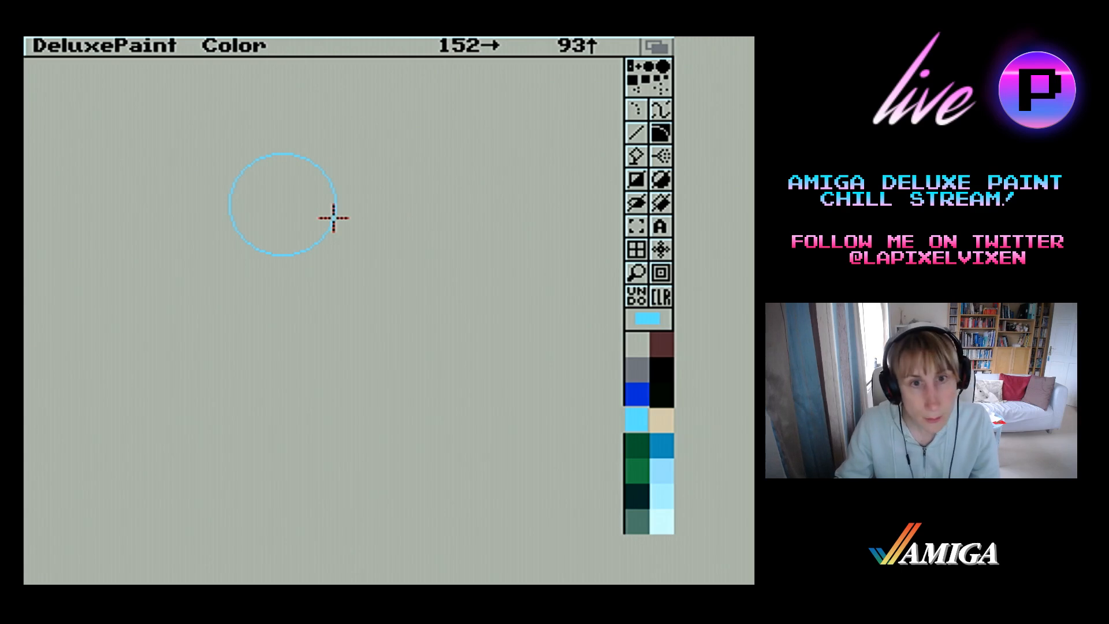
left_click_drag(333, 218, 254, 206)
left_click(317, 209)
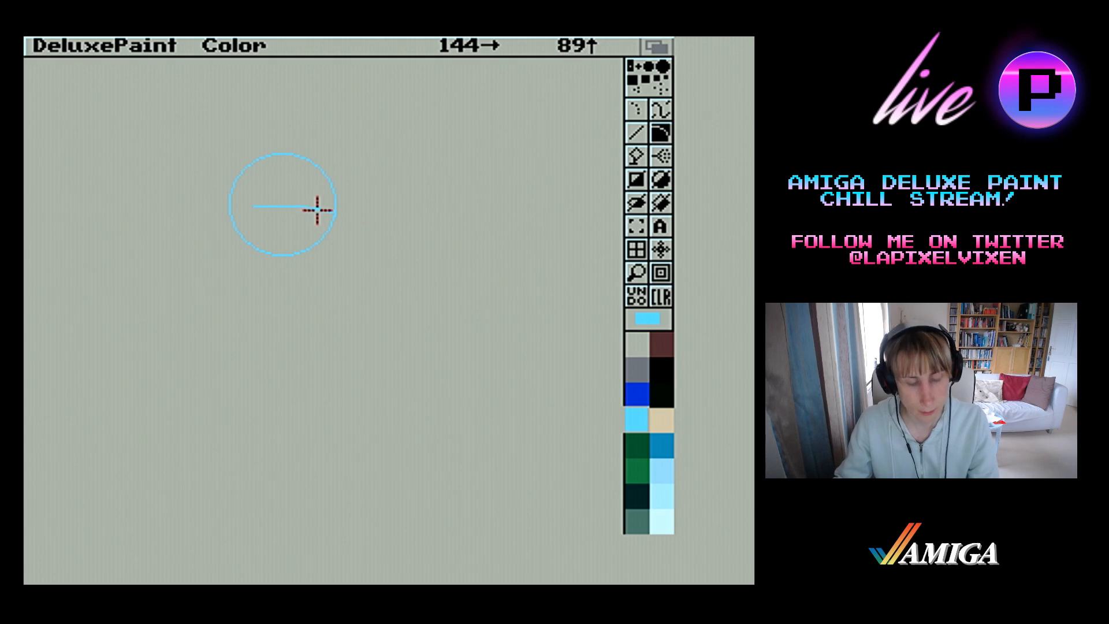
key("p")
left_click(329, 326)
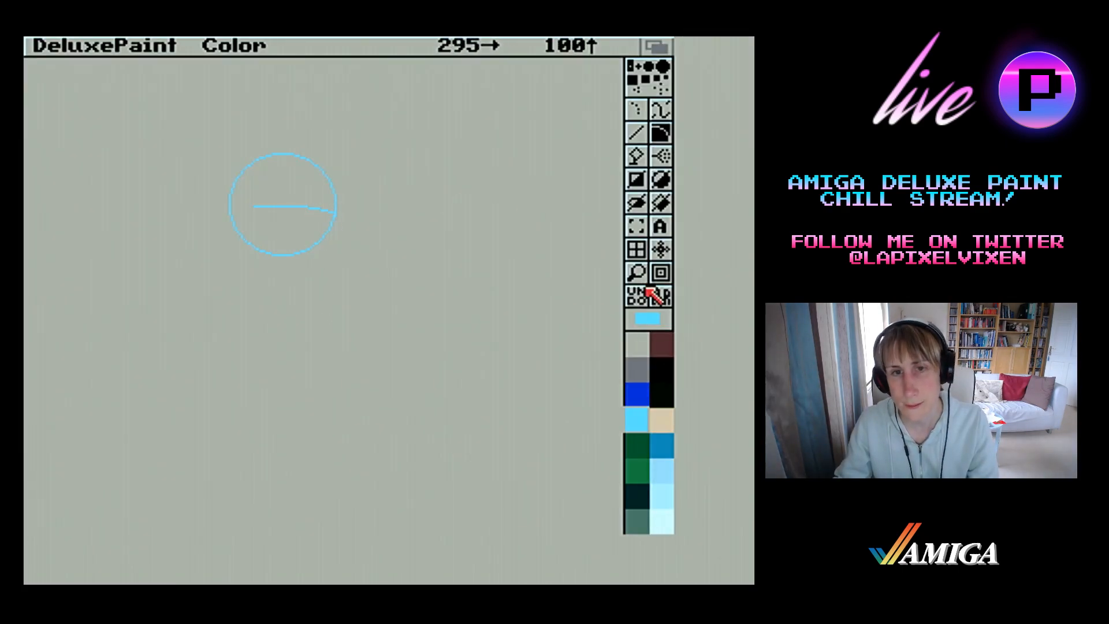
Clear the canvas and draw a slightly larger light blue unfilled circle in its upper middle
left_click(660, 297)
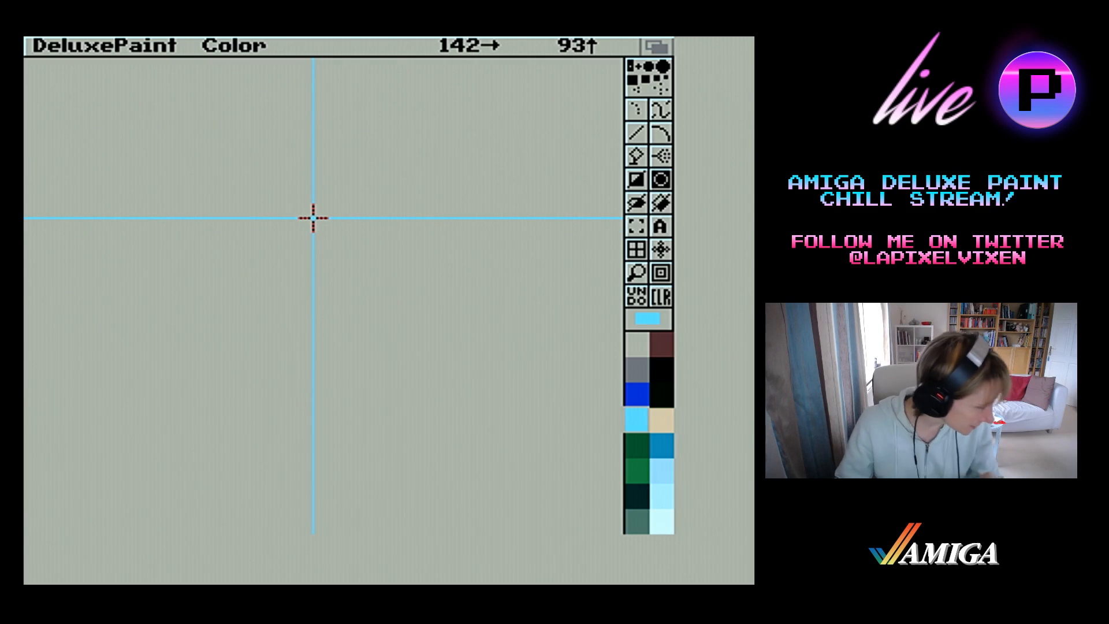
left_click_drag(316, 238, 327, 273)
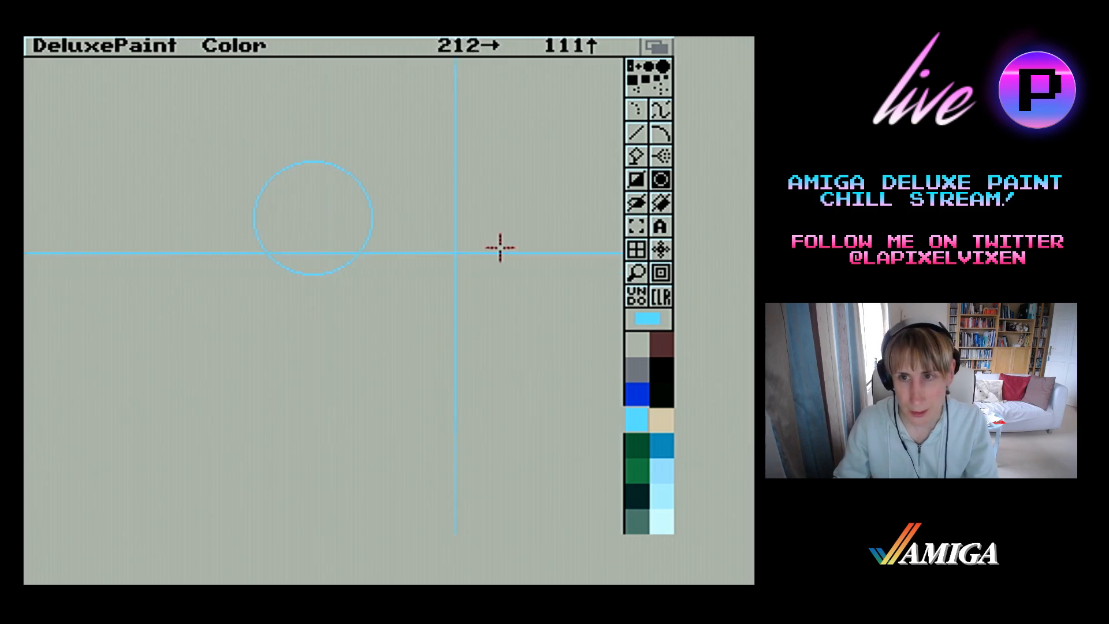
Draw a slightly downward-bowed curve across the circle from its right edge to the upper part of its left edge
left_click(660, 134)
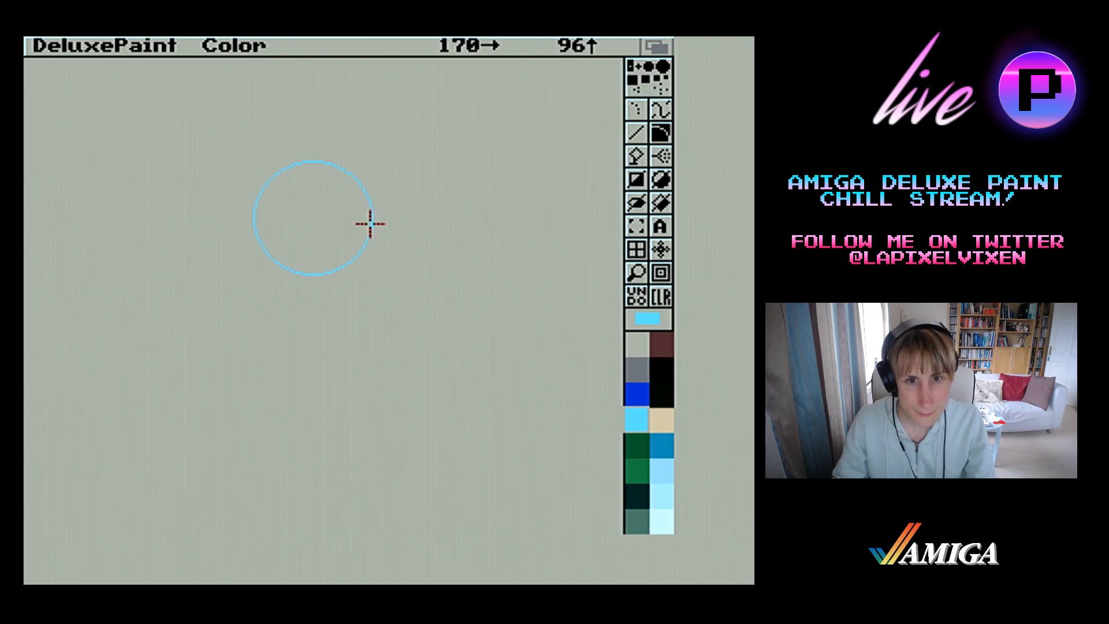
left_click_drag(369, 225, 258, 201)
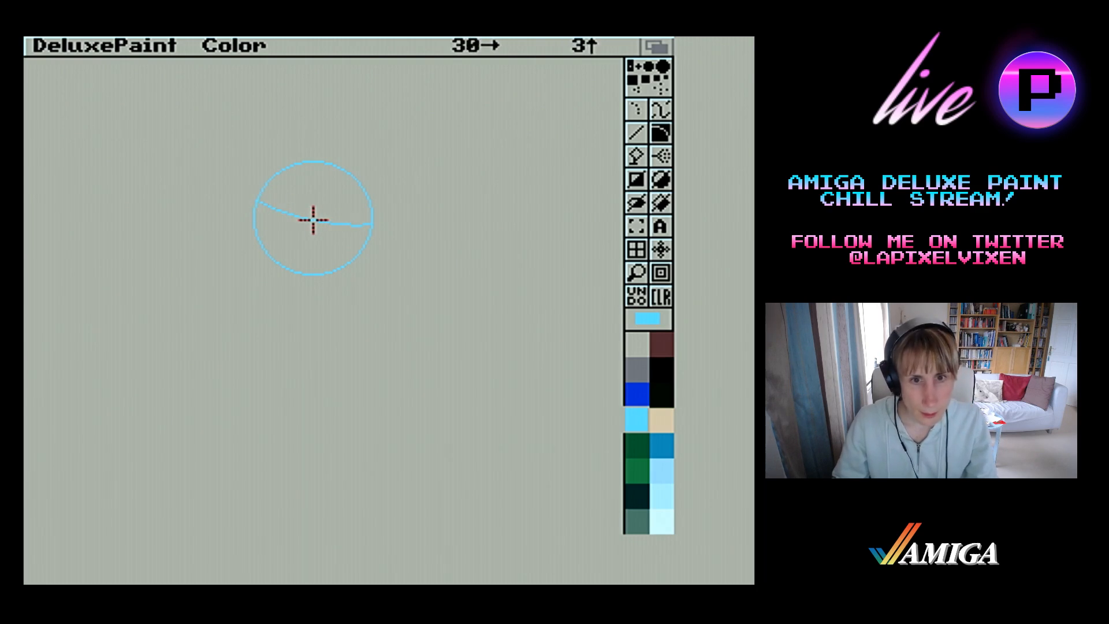
left_click(313, 219)
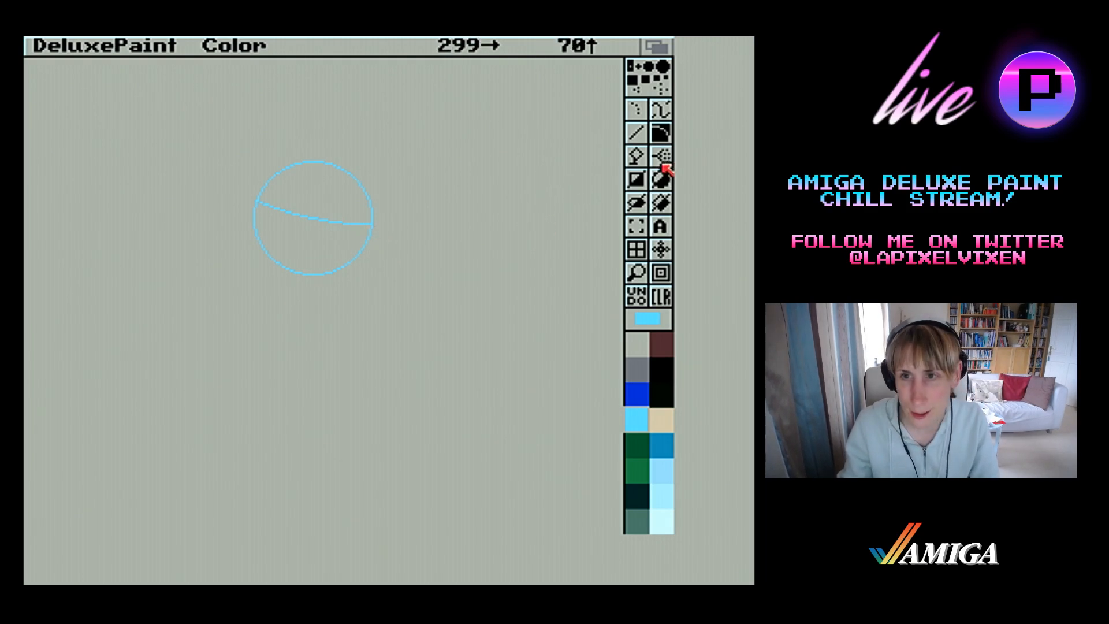
Draw a short, steep straight line crossing the curved guideline near its right end
left_click(636, 132)
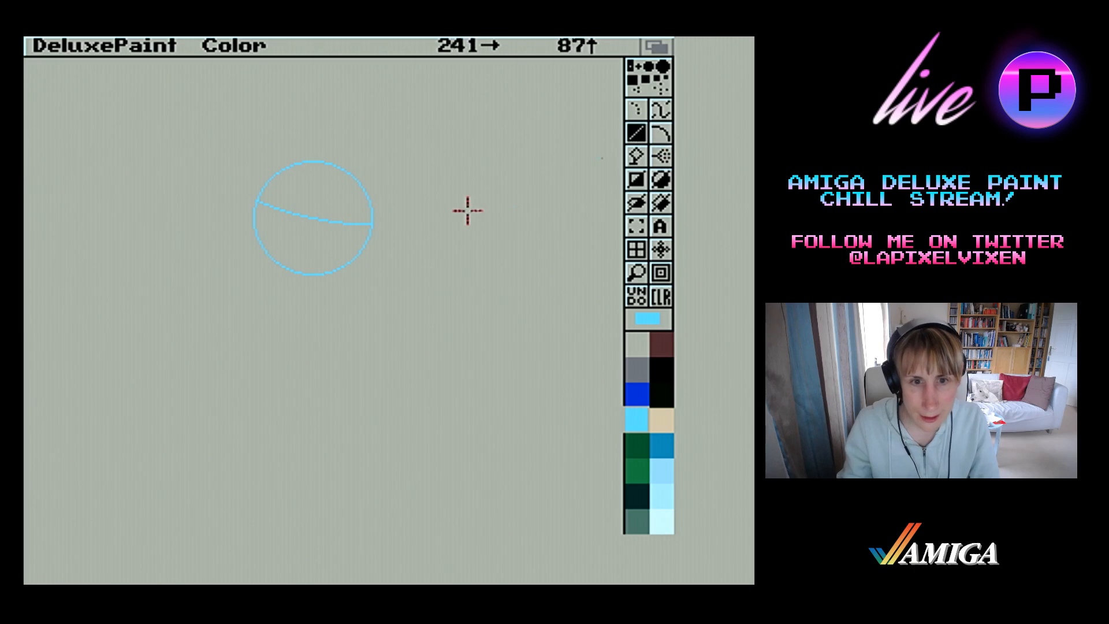
left_click(660, 138)
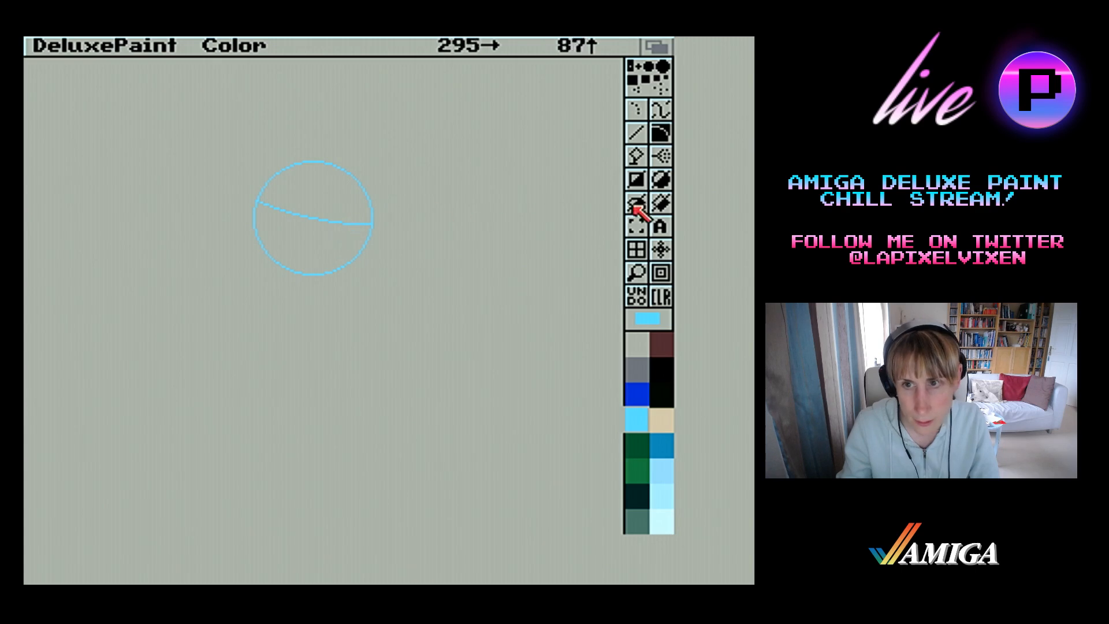
left_click(636, 133)
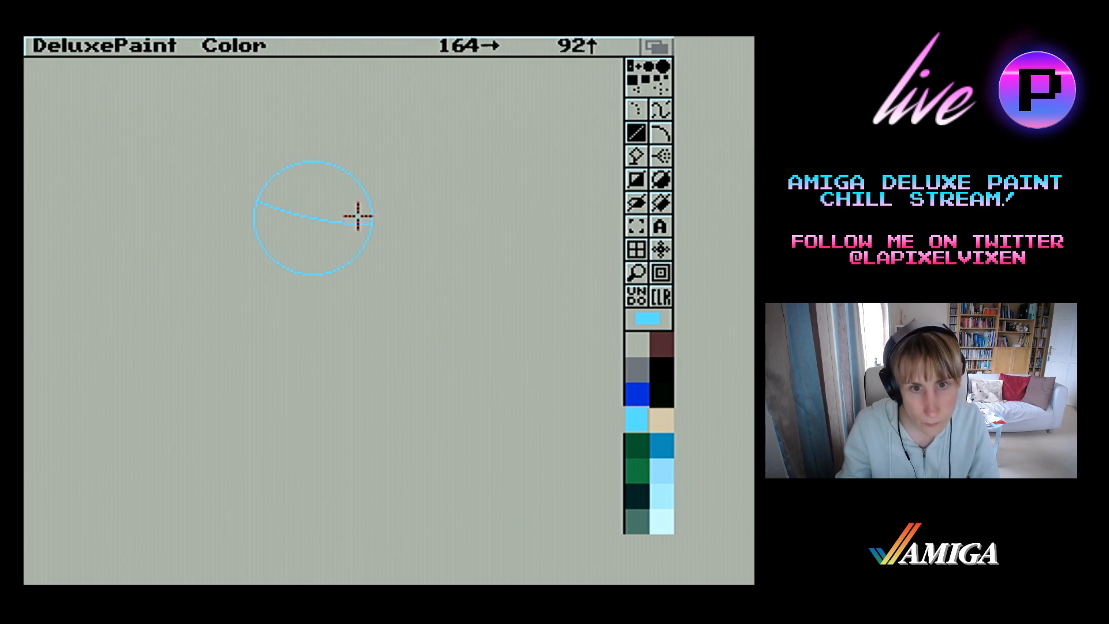
left_click_drag(358, 217, 355, 237)
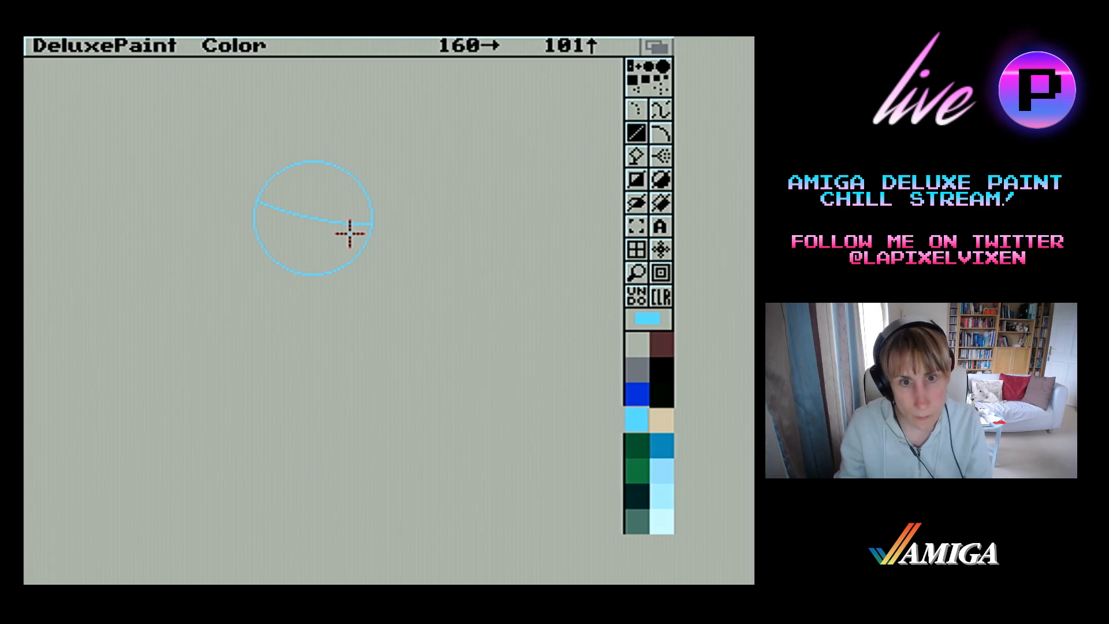
left_click_drag(350, 237, 359, 208)
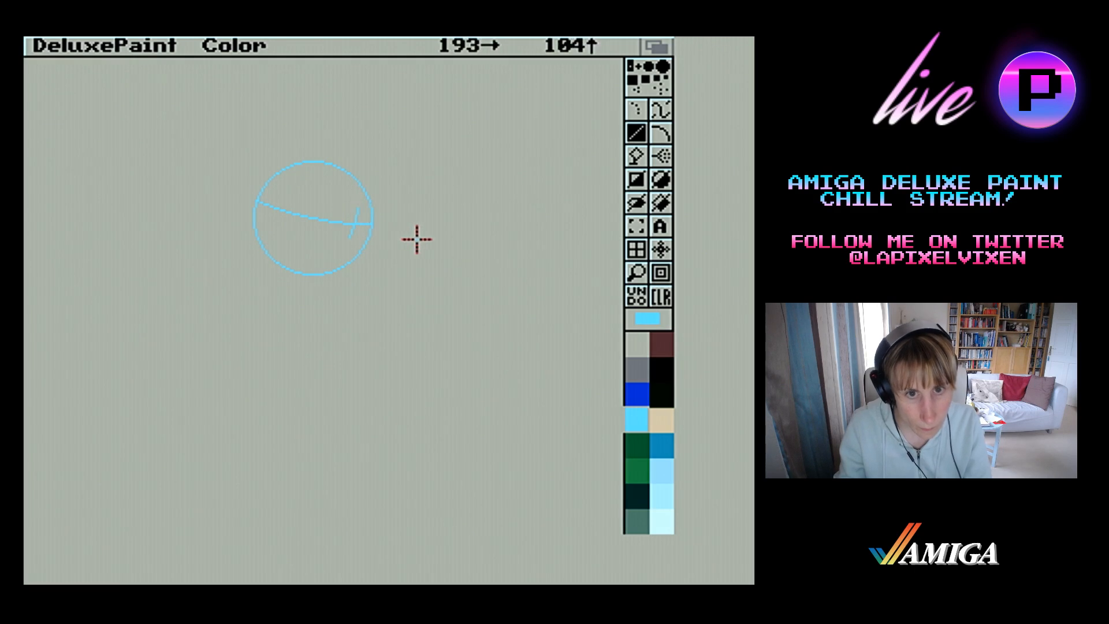
Draw a rightward-bowed vertical curve from the short line up to the circle's upper right edge
left_click(664, 140)
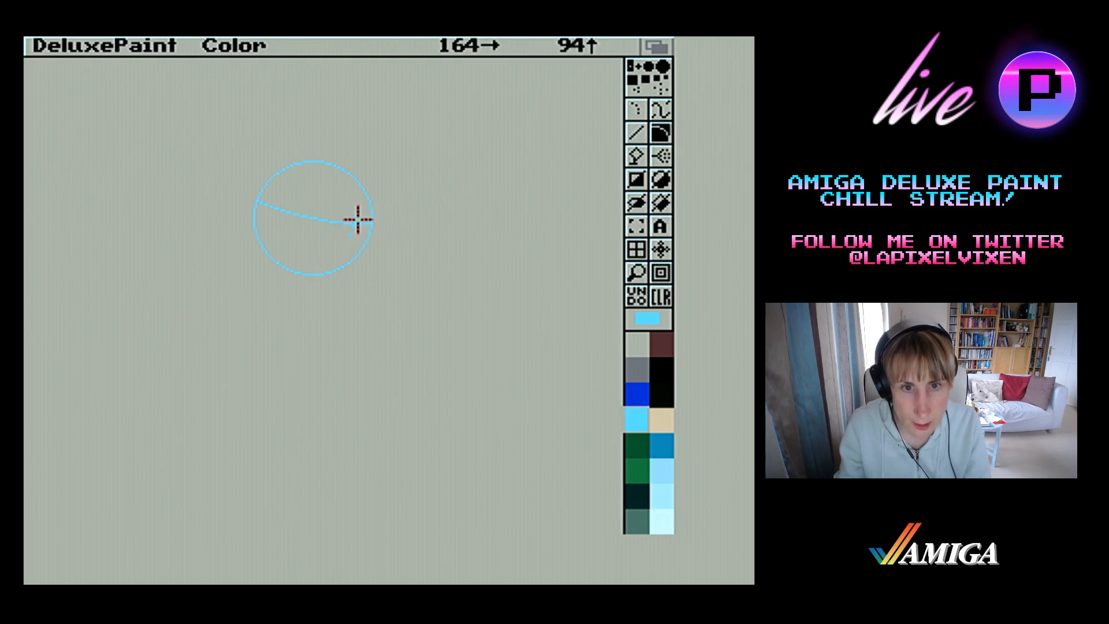
mouse_move(356, 222)
left_mouse_down()
mouse_move(346, 171)
mouse_move(359, 204)
left_mouse_up()
left_click(355, 199)
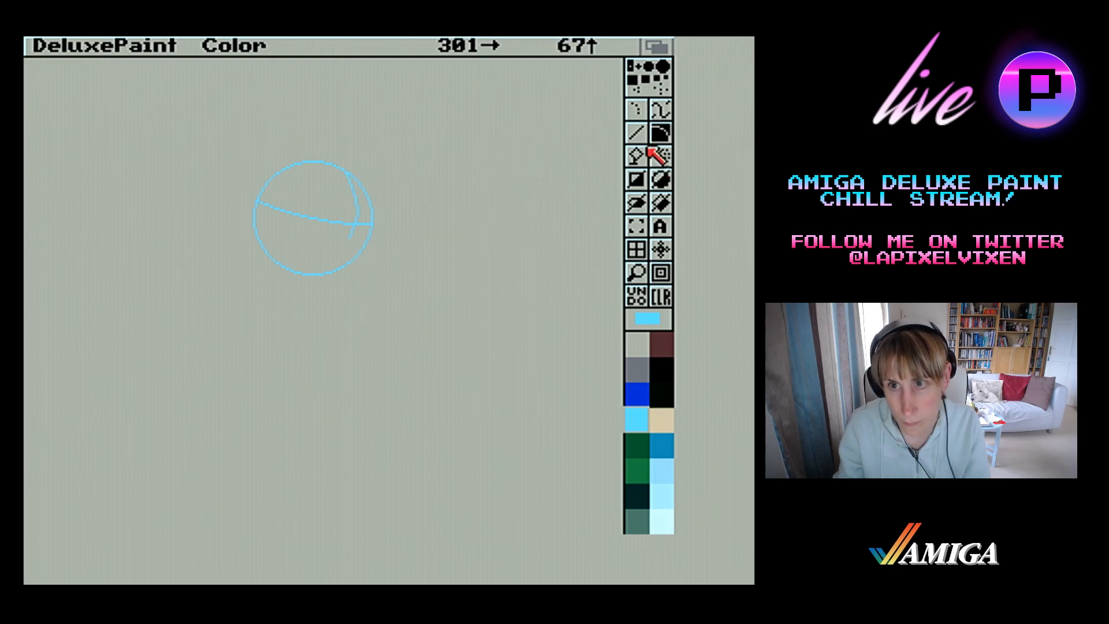
Redraw the lower part of the vertical curve down to the curved guideline and remove the short line extending below it
left_click(636, 133)
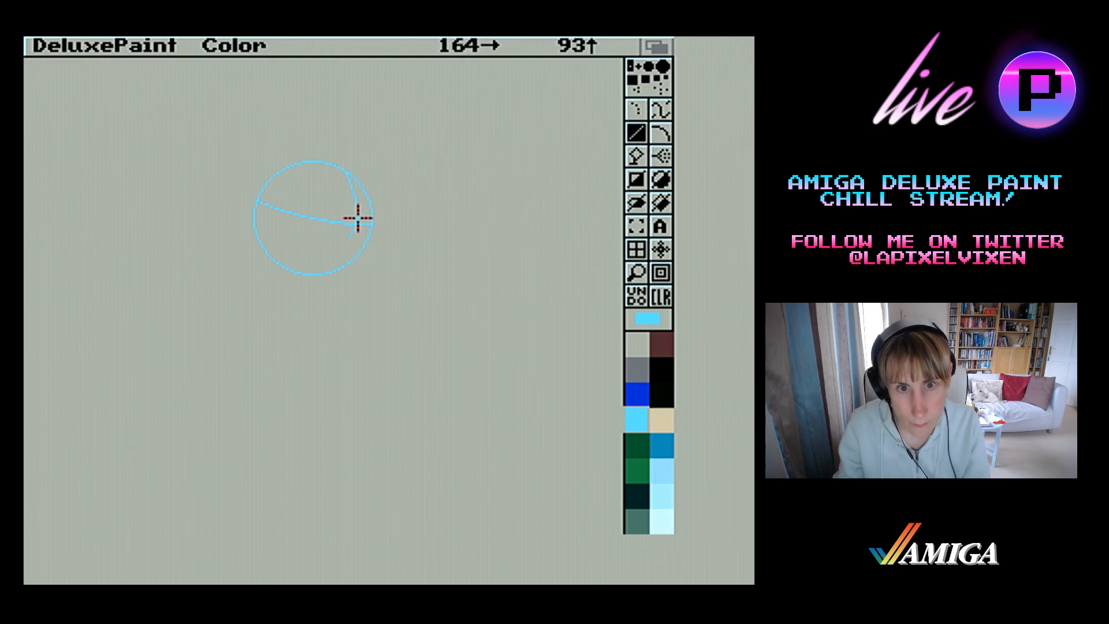
left_click_drag(359, 218, 358, 196)
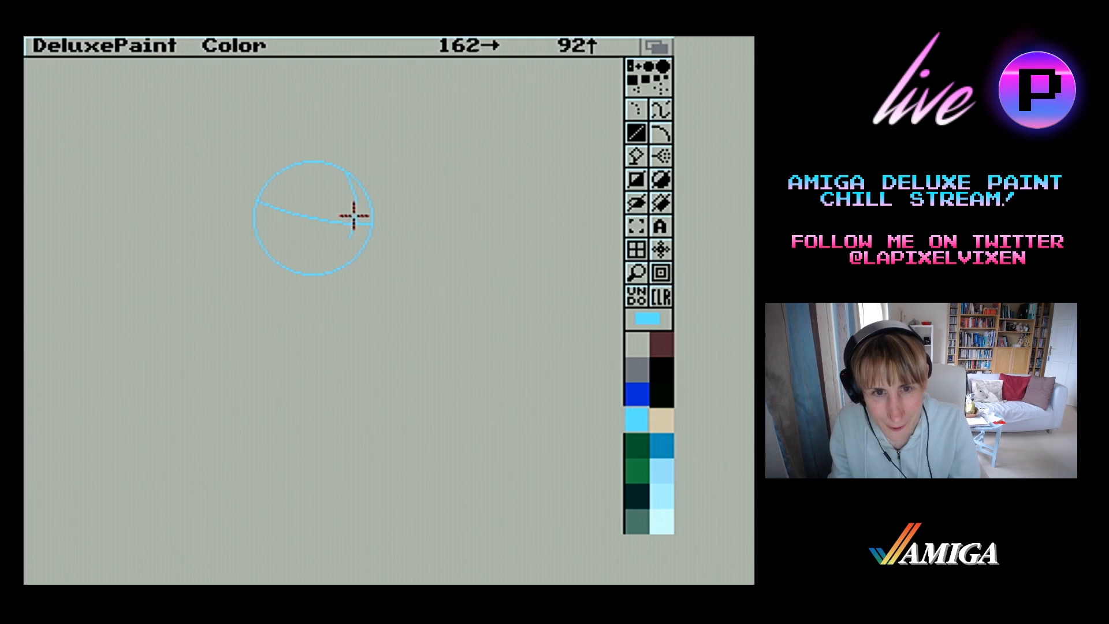
left_click_drag(356, 216, 355, 191)
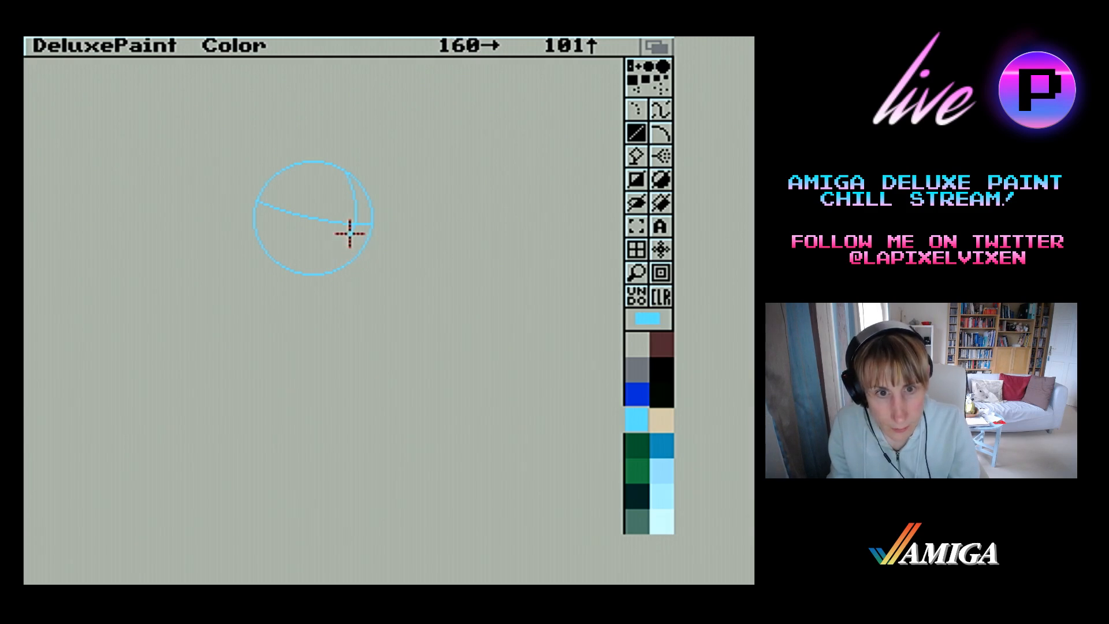
left_click_drag(349, 233, 351, 237)
key("u")
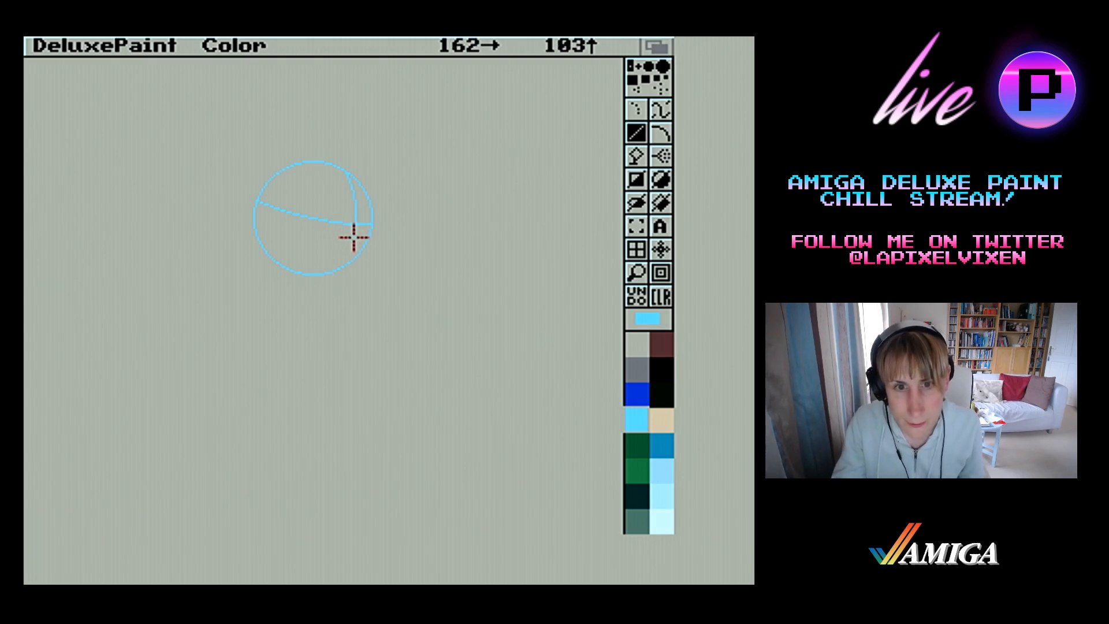
Draw the outer jaw line down from the circle's lower right edge and an inner curve from the guideline crossing to a chin point
left_click_drag(366, 240, 359, 275)
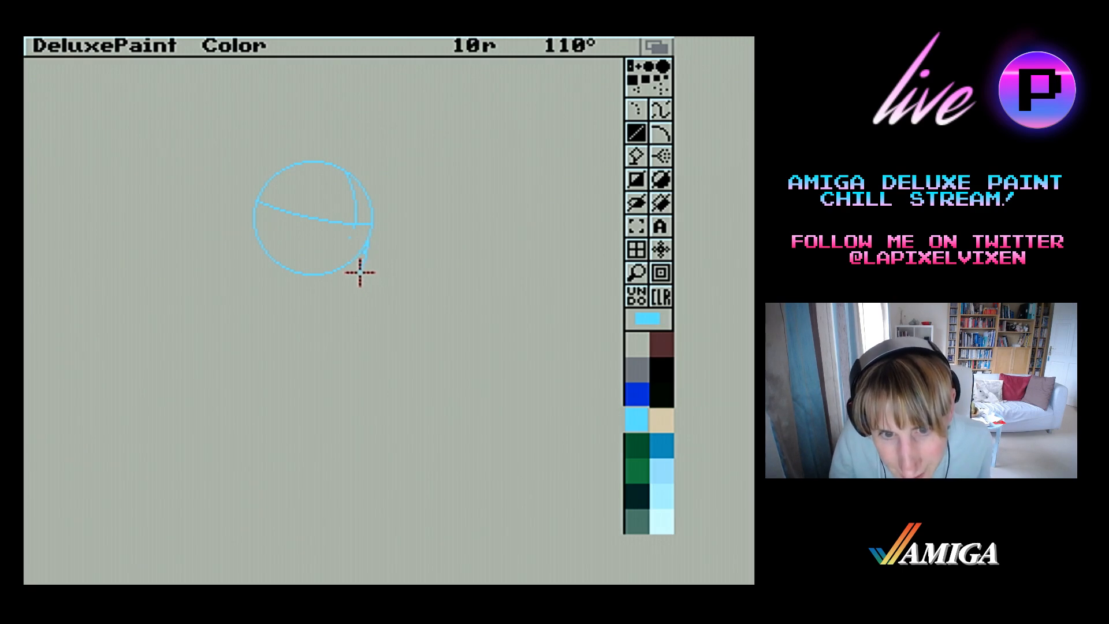
mouse_move(362, 276)
left_mouse_down()
mouse_move(343, 288)
mouse_move(367, 263)
mouse_move(346, 290)
left_mouse_up()
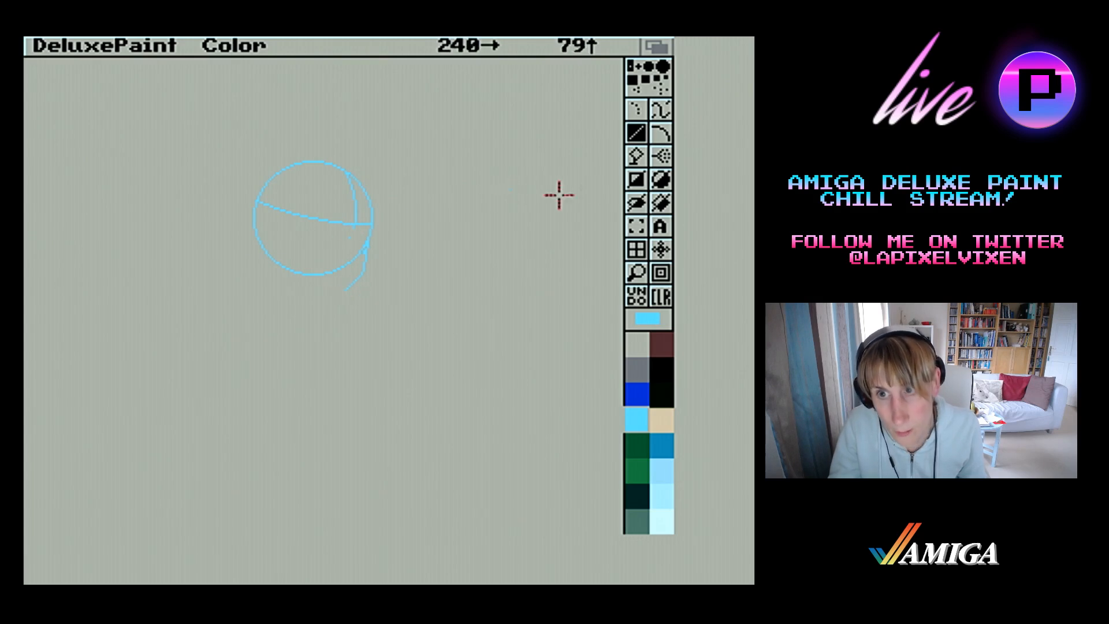
left_click(660, 135)
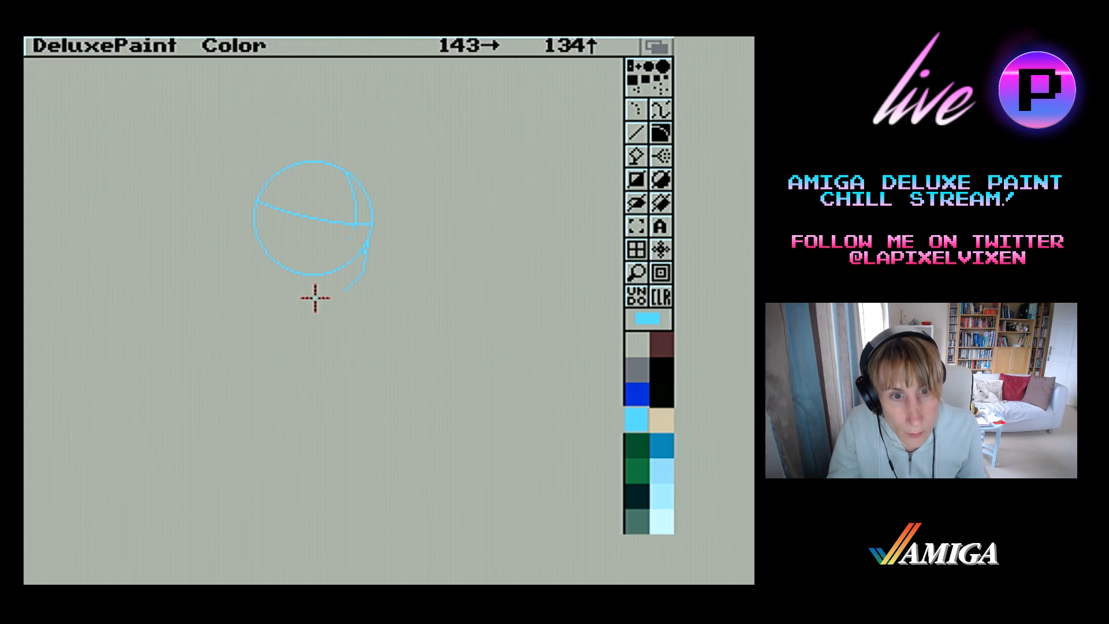
left_click_drag(315, 298, 338, 270)
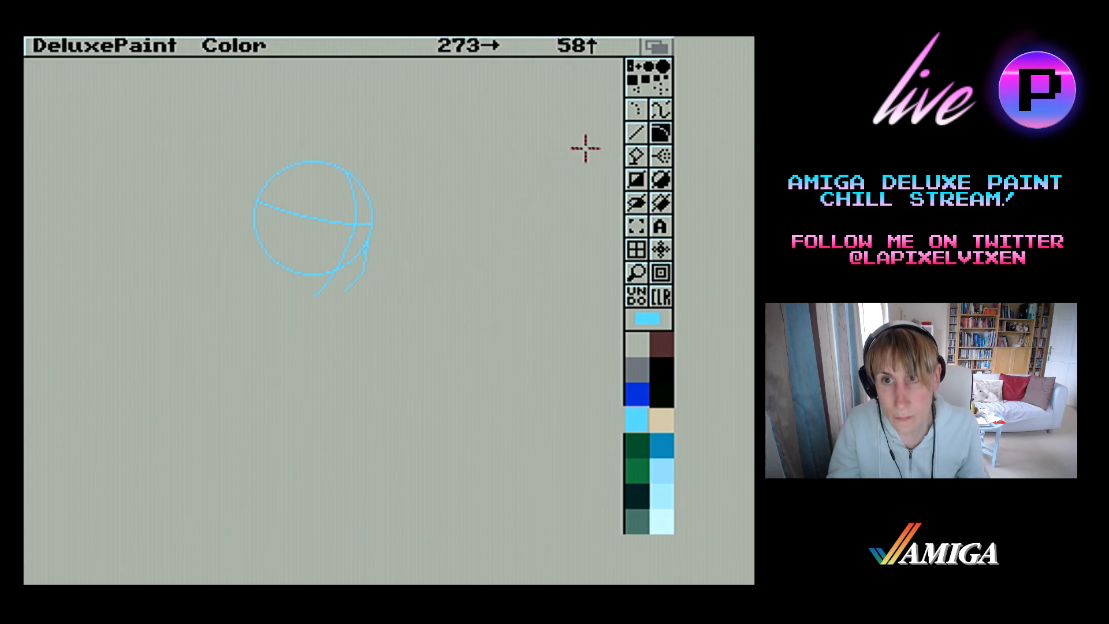
Redraw the lower jaw with straight segments joining the chin point to the bottom of the outer jaw line
left_click(637, 133)
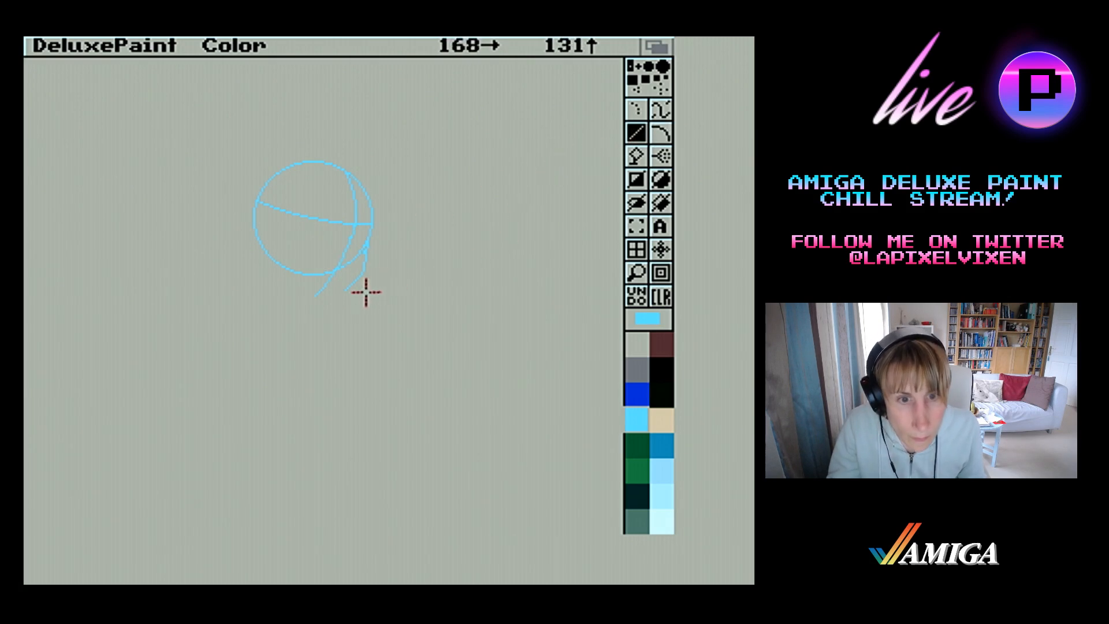
left_click_drag(310, 298, 357, 286)
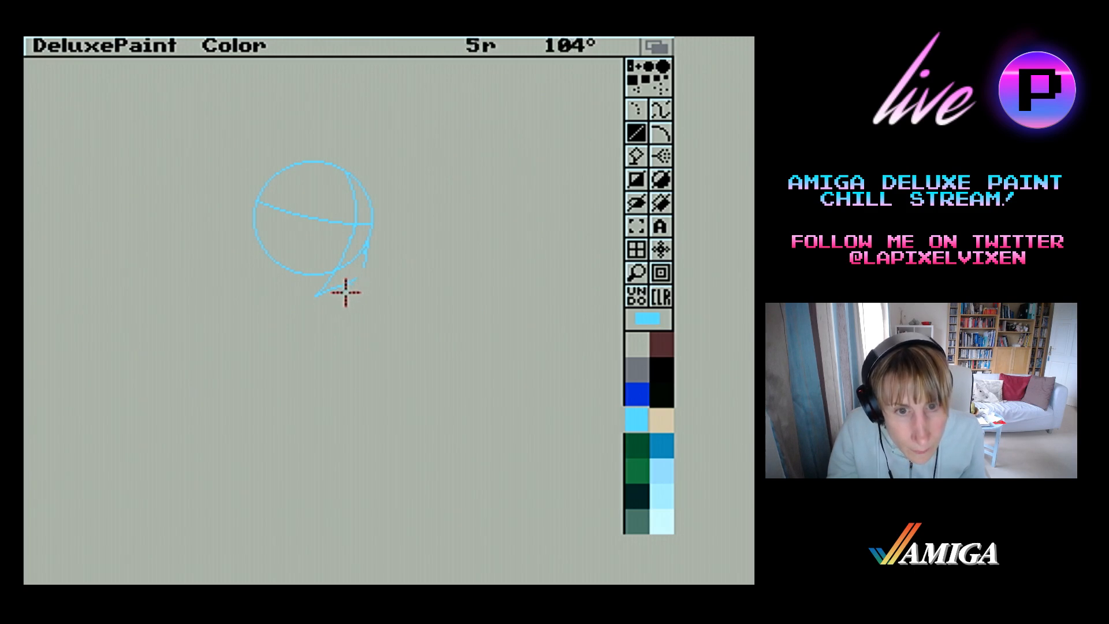
left_click_drag(351, 284, 351, 284)
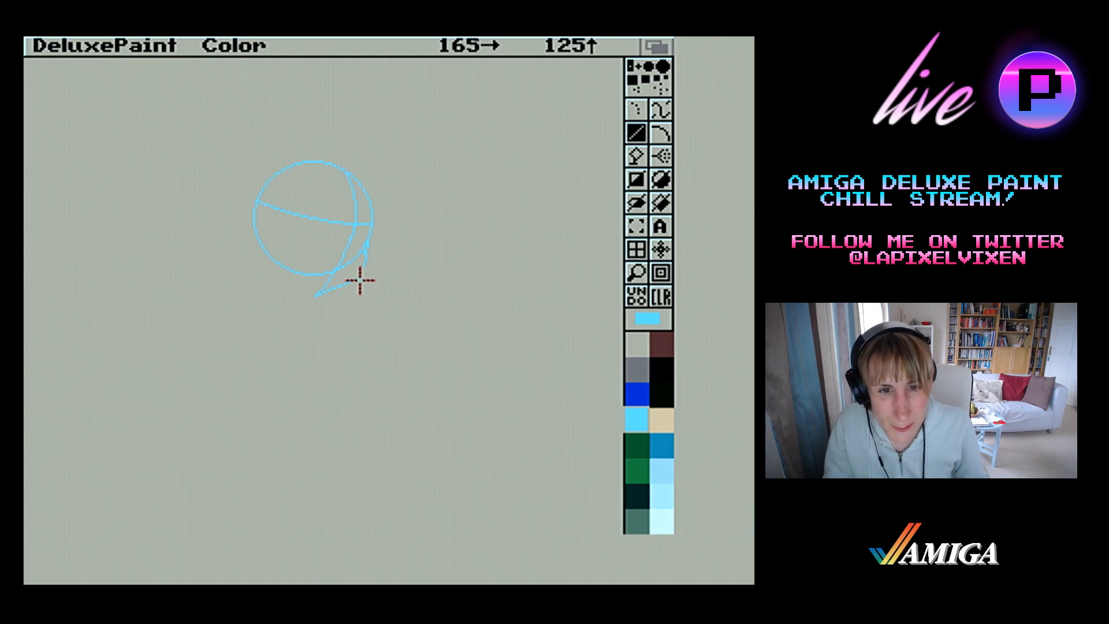
left_click_drag(353, 279, 364, 264)
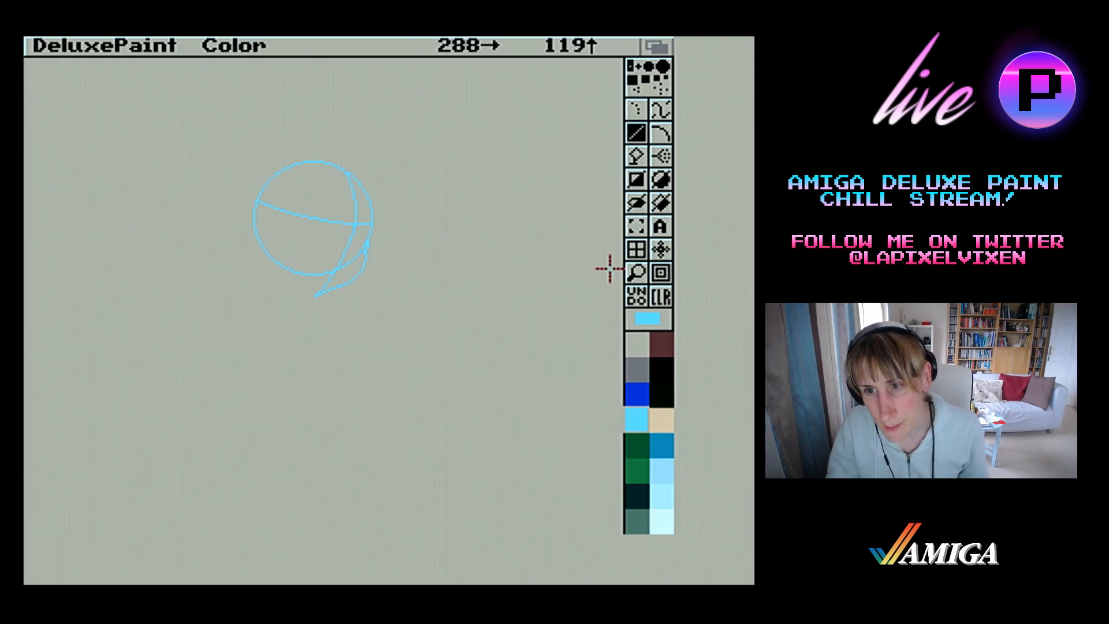
Magnify the jaw, erase the circle's overlap with the outer jaw line and redraw that line as a smooth continuous edge
left_click(630, 280)
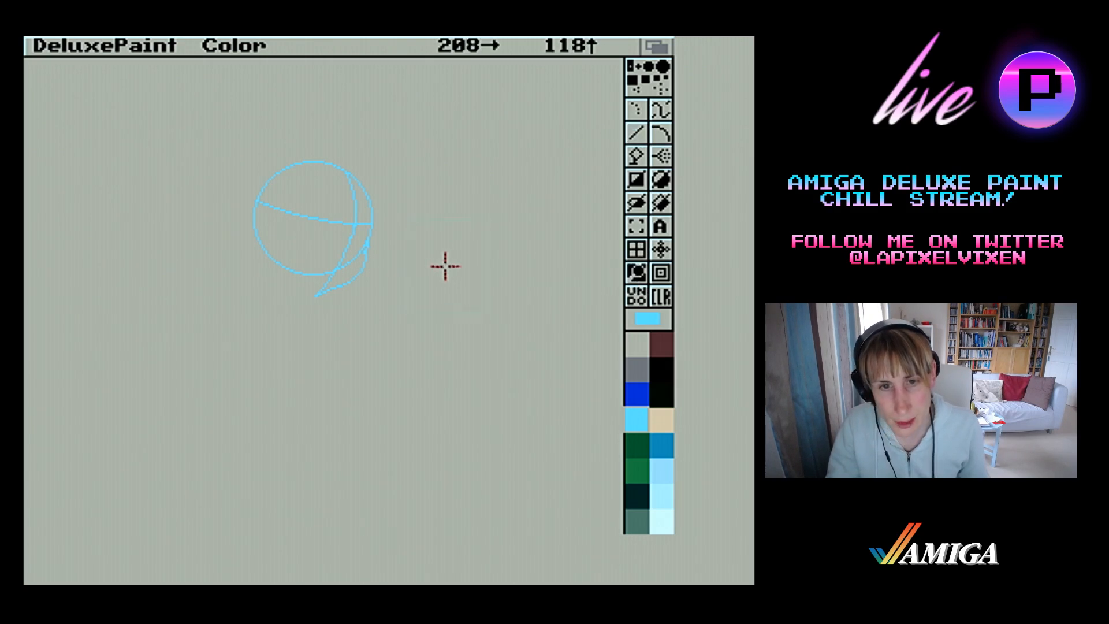
left_click(371, 258)
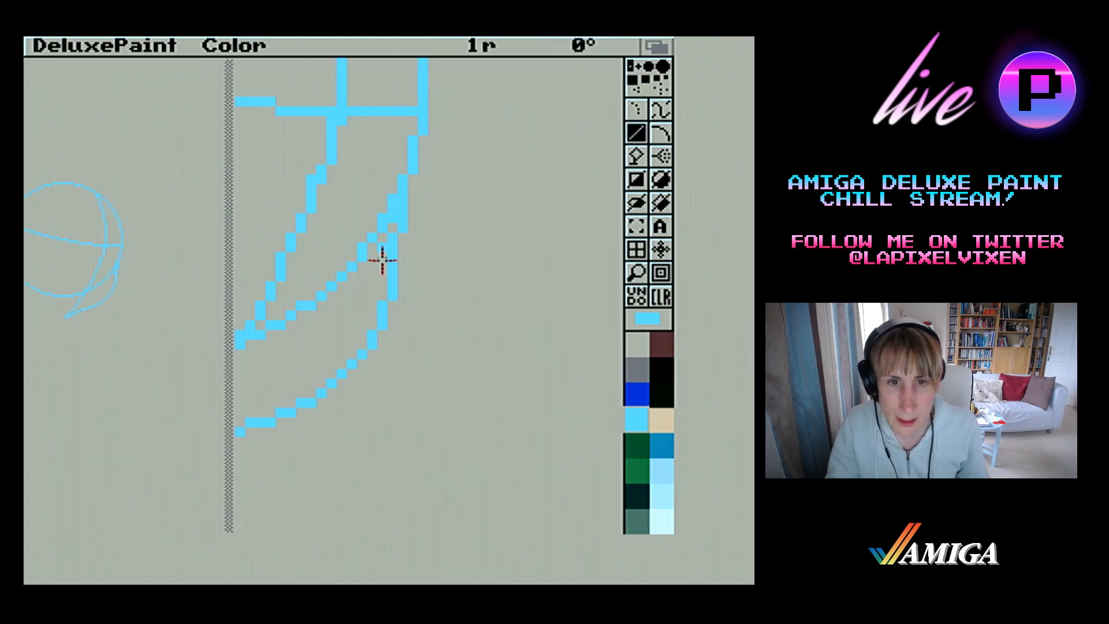
left_click_drag(392, 229, 395, 166)
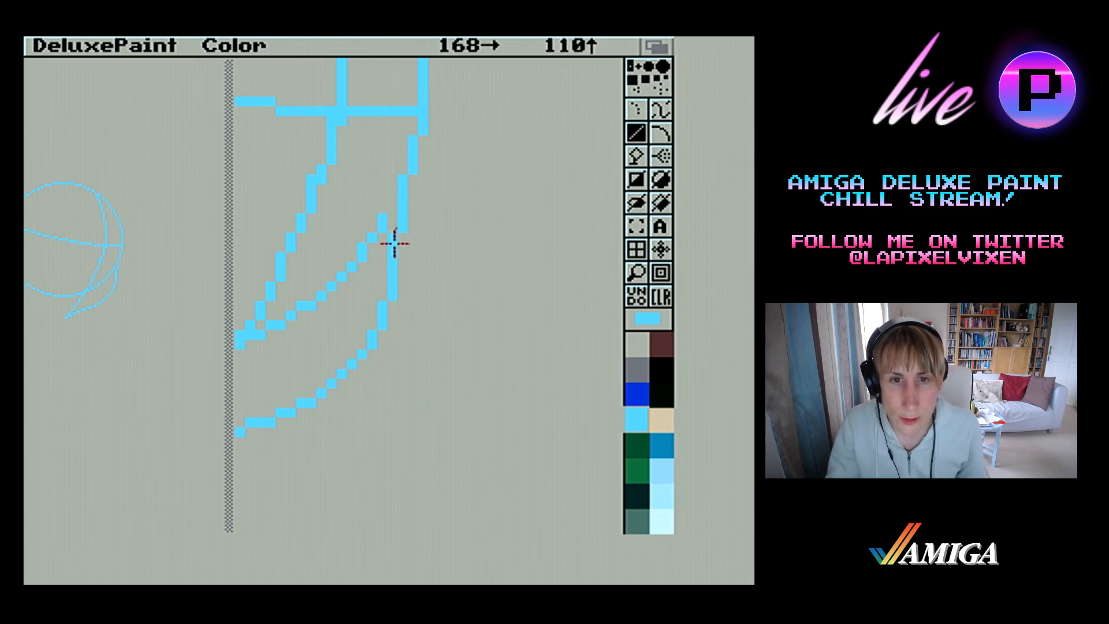
mouse_move(394, 245)
left_mouse_down()
mouse_move(393, 307)
mouse_move(394, 224)
left_mouse_up()
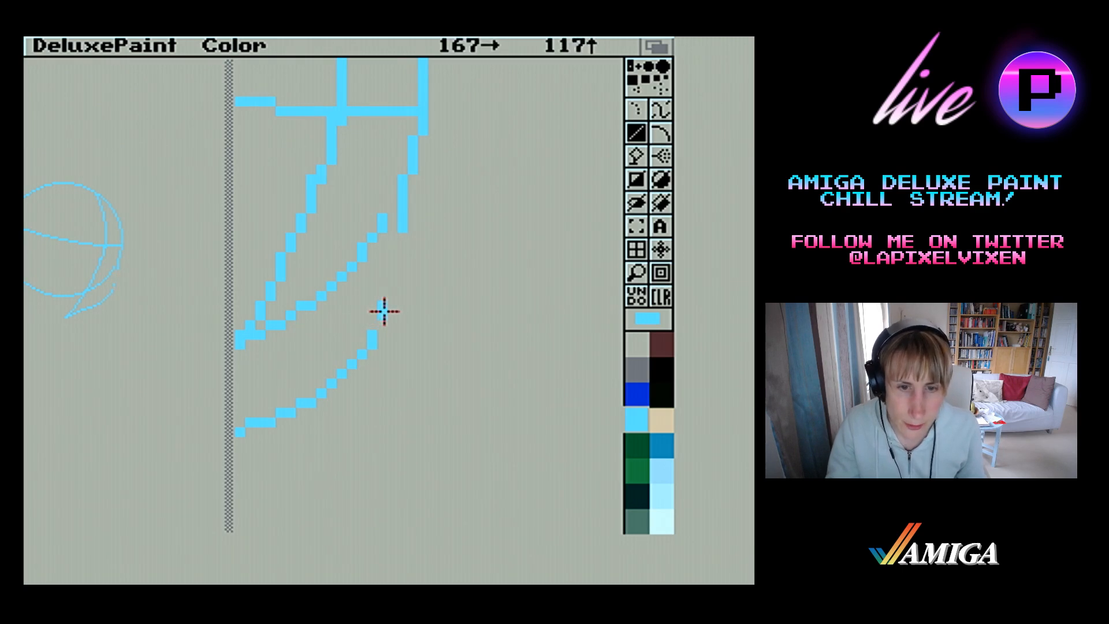
mouse_move(384, 308)
left_mouse_down()
mouse_move(379, 332)
mouse_move(374, 294)
mouse_move(395, 245)
left_mouse_up()
mouse_move(394, 246)
left_mouse_down()
mouse_move(386, 309)
mouse_move(355, 348)
mouse_move(383, 255)
mouse_move(400, 239)
left_mouse_up()
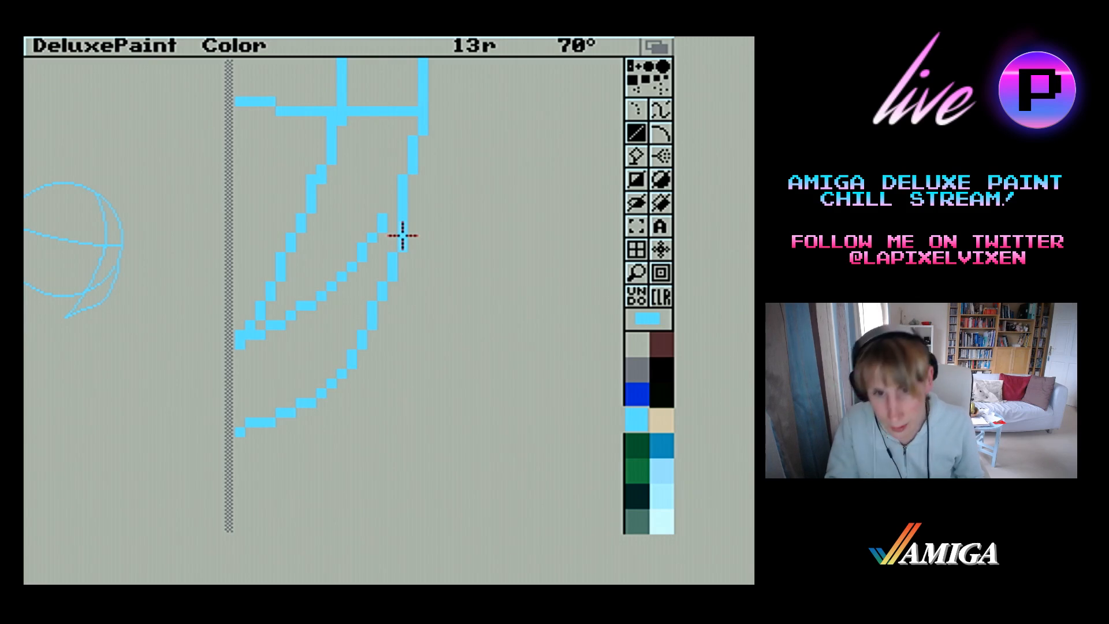
mouse_move(402, 235)
left_mouse_down()
mouse_move(398, 276)
mouse_move(401, 231)
left_mouse_up()
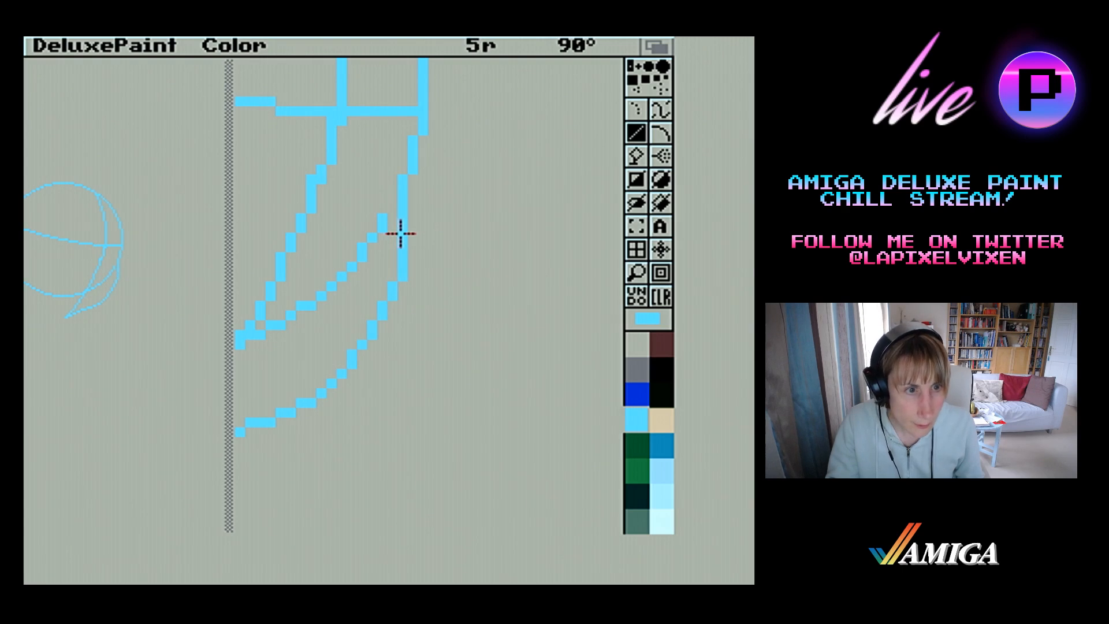
mouse_move(405, 231)
left_mouse_down()
mouse_move(403, 306)
mouse_move(394, 229)
left_mouse_up()
left_click(385, 297)
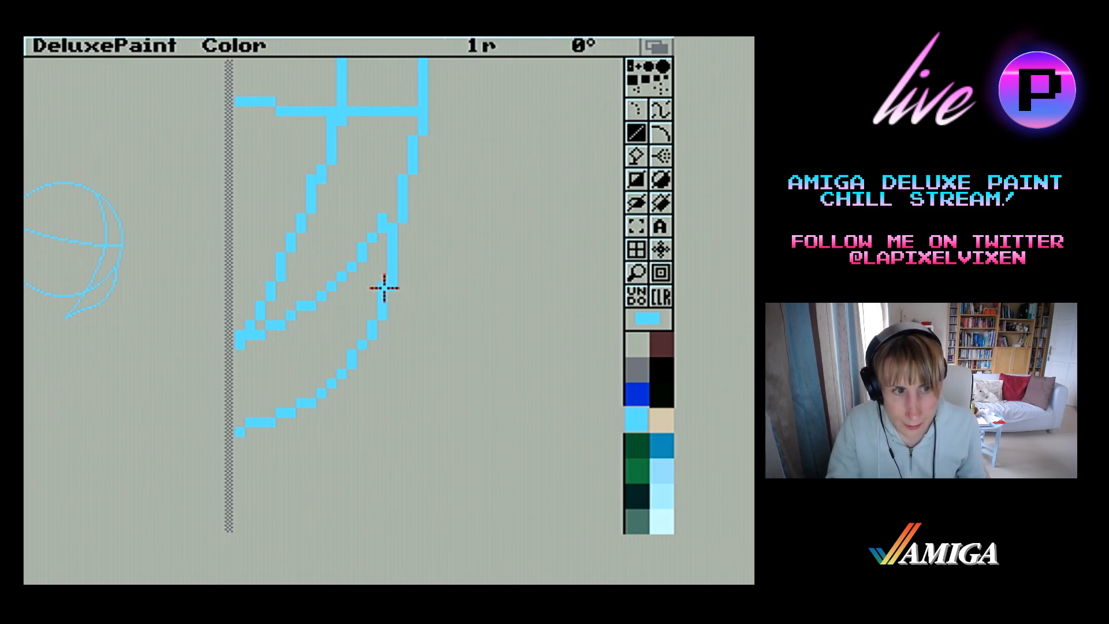
Erase most of the circle's arc between the inner and outer jaw lines
mouse_move(379, 219)
left_mouse_down()
mouse_move(342, 292)
mouse_move(317, 292)
left_mouse_up()
right_click(381, 228)
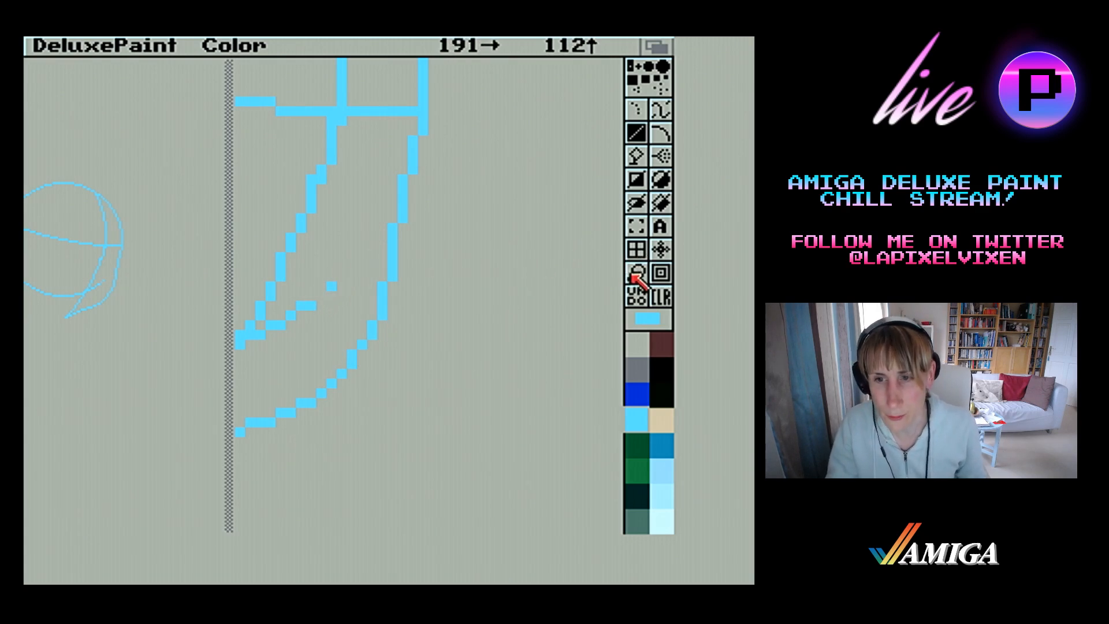
left_click(637, 272)
left_click(636, 272)
left_click(373, 266)
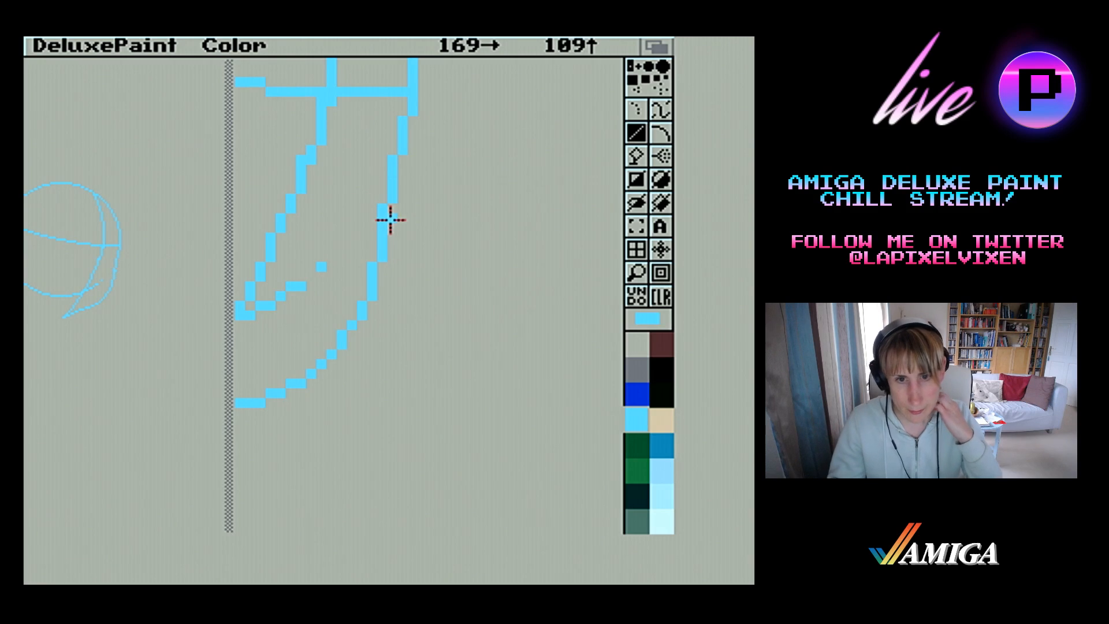
Try a steep straight line outside the outer jaw edge, roughly parallel to it, and undo it
left_click(393, 325)
left_click_drag(496, 323, 509, 323)
left_click_drag(508, 323, 387, 322)
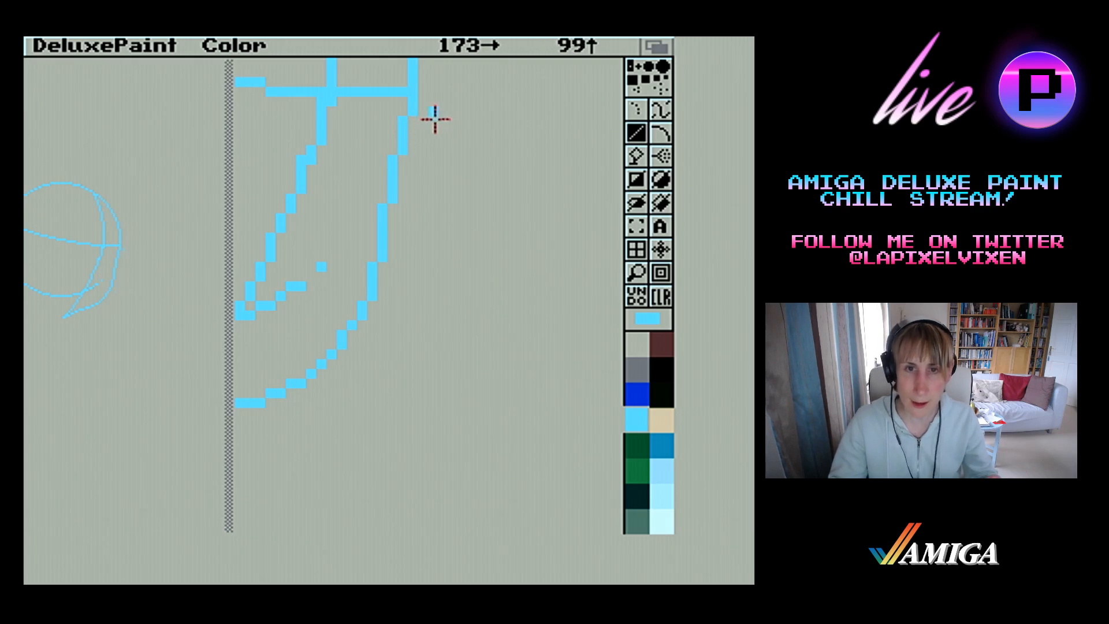
left_click_drag(440, 118, 415, 312)
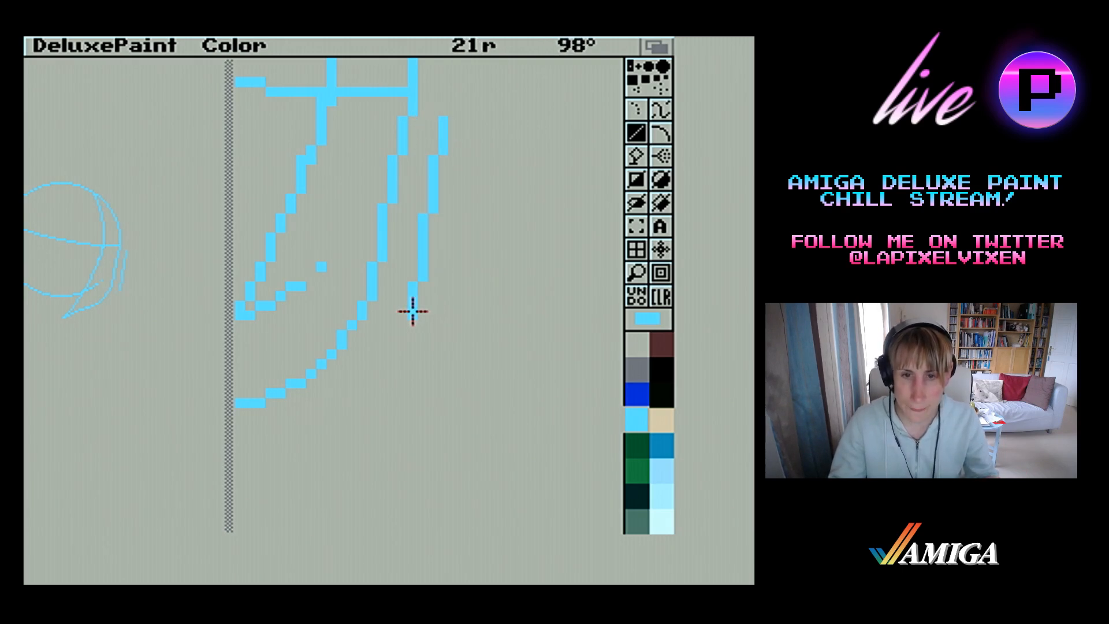
key("u")
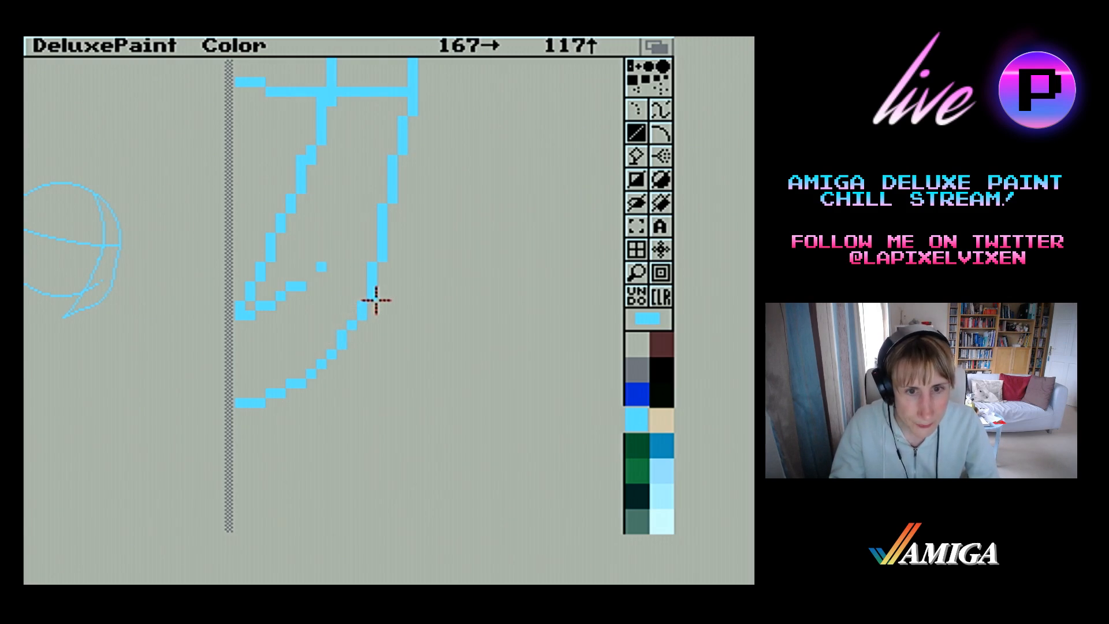
Erase the leftover arc pixels near the chin, even out the jaw's lower edge and clear the jaw corner
left_click_drag(330, 269, 249, 312)
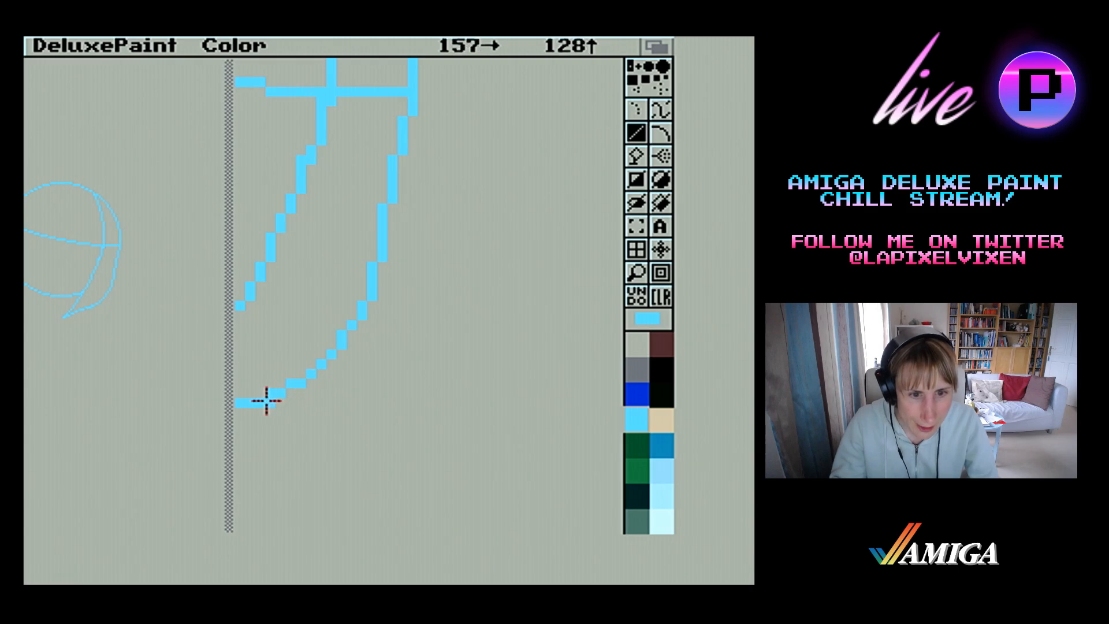
right_click(261, 401)
left_click(261, 395)
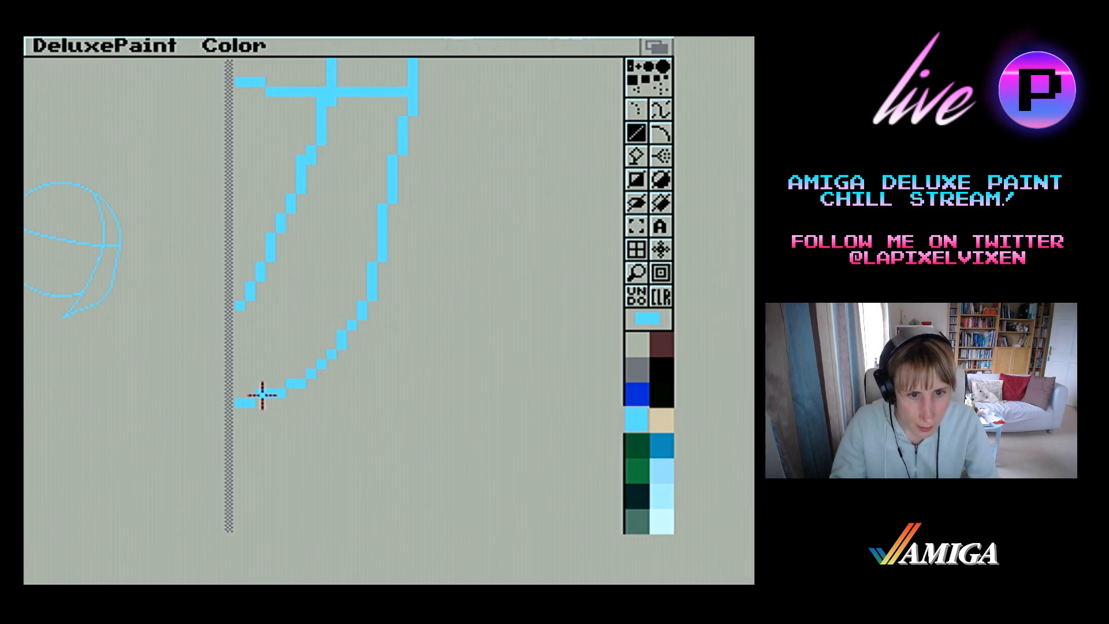
left_click(321, 364)
right_click(314, 370)
mouse_move(318, 364)
left_mouse_down()
mouse_move(309, 370)
mouse_move(350, 327)
mouse_move(340, 346)
left_mouse_up()
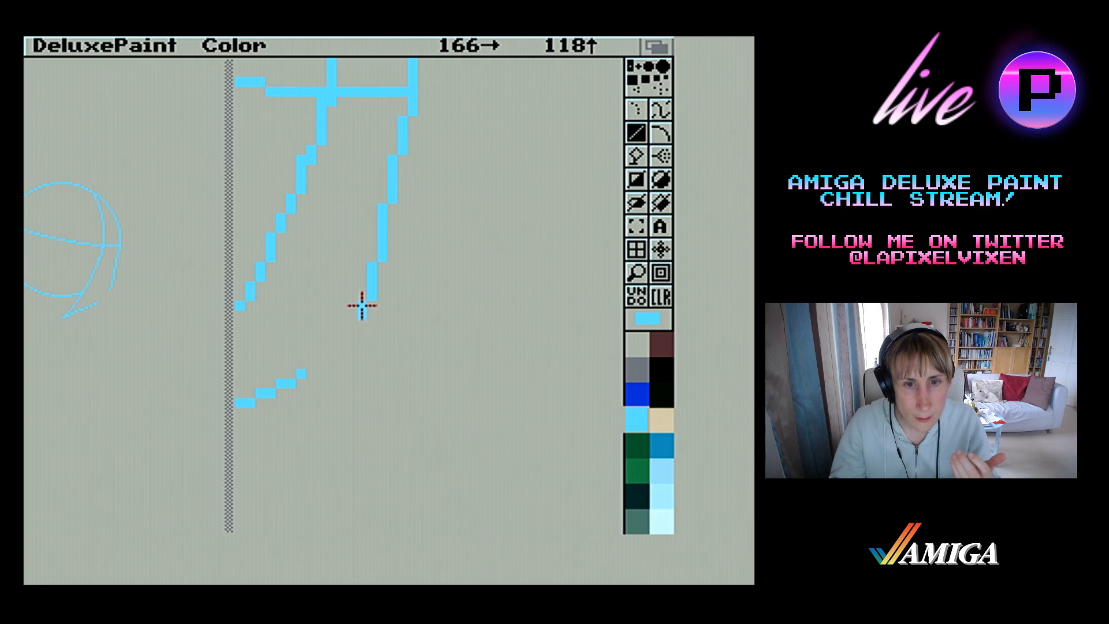
Try extending the outer jaw edge down and inward toward the lower edge, erasing the misplaced pixels
mouse_move(359, 308)
left_mouse_down()
mouse_move(341, 335)
mouse_move(349, 324)
mouse_move(353, 341)
left_mouse_up()
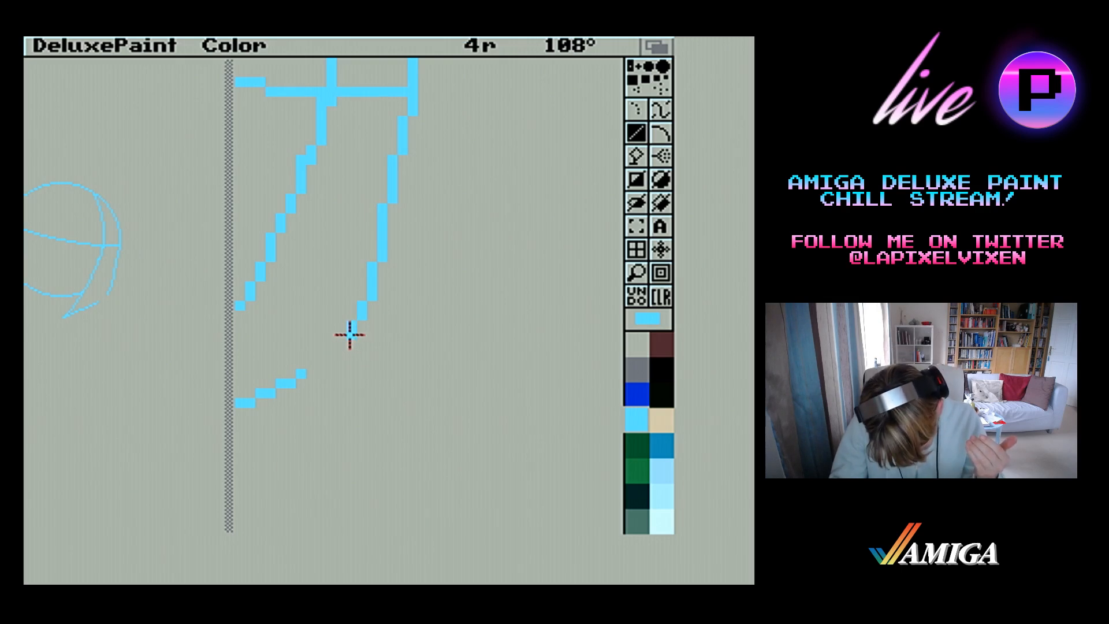
mouse_move(349, 335)
left_mouse_down()
mouse_move(331, 352)
mouse_move(373, 293)
mouse_move(339, 330)
mouse_move(369, 319)
mouse_move(359, 324)
mouse_move(371, 267)
left_mouse_up()
right_click(373, 290)
right_click(361, 285)
right_click(360, 323)
left_click_drag(356, 322, 359, 305)
right_click(368, 290)
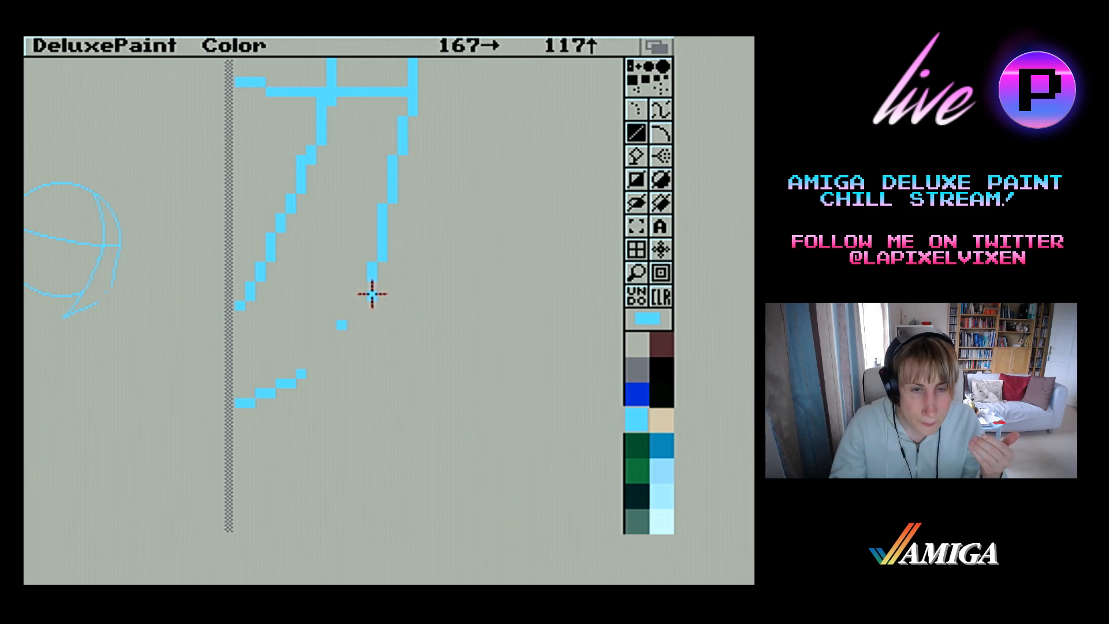
right_click(373, 296)
right_click(380, 254)
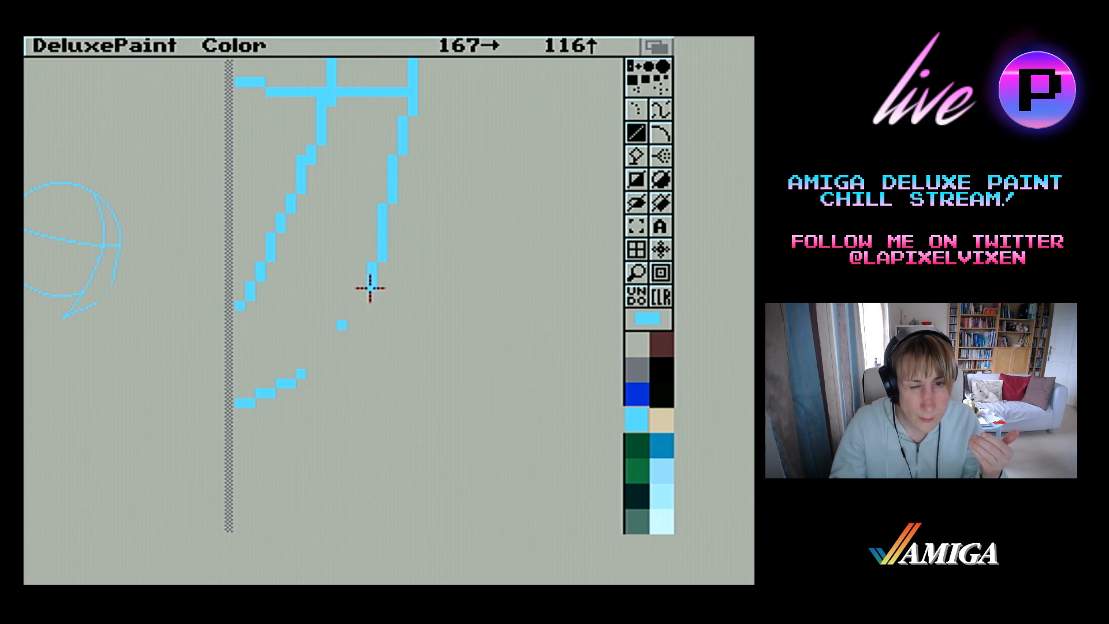
Join the outer jaw edge to the lower edge with a smooth stepped curve and erase the stray pixels inside the corner
mouse_move(366, 295)
left_mouse_down()
mouse_move(350, 326)
mouse_move(362, 317)
mouse_move(310, 372)
left_mouse_up()
right_click(346, 322)
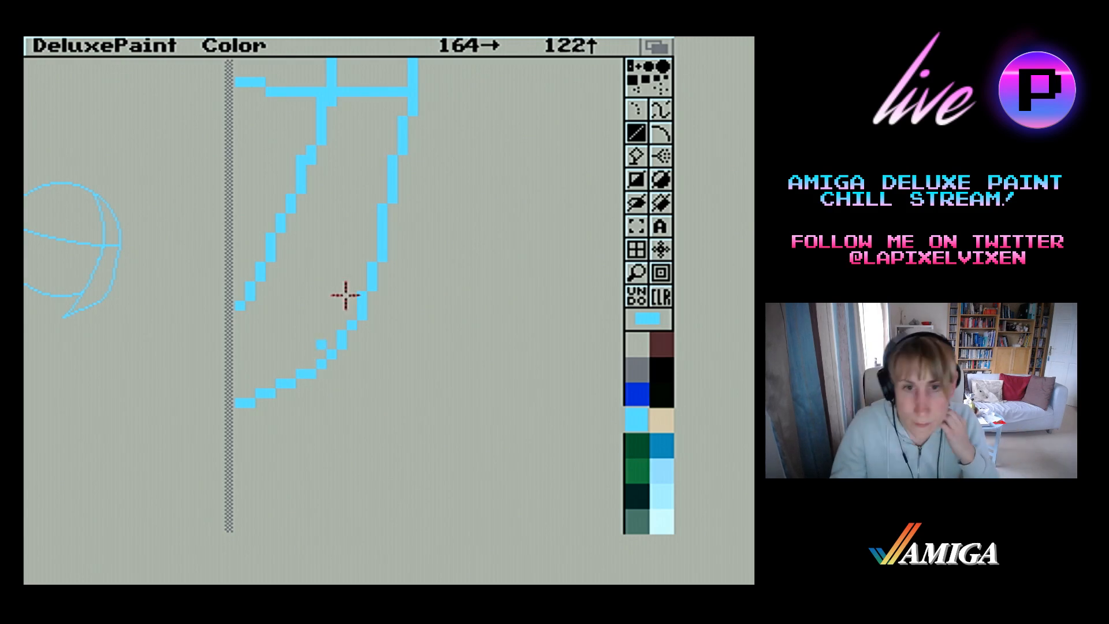
left_click(413, 247)
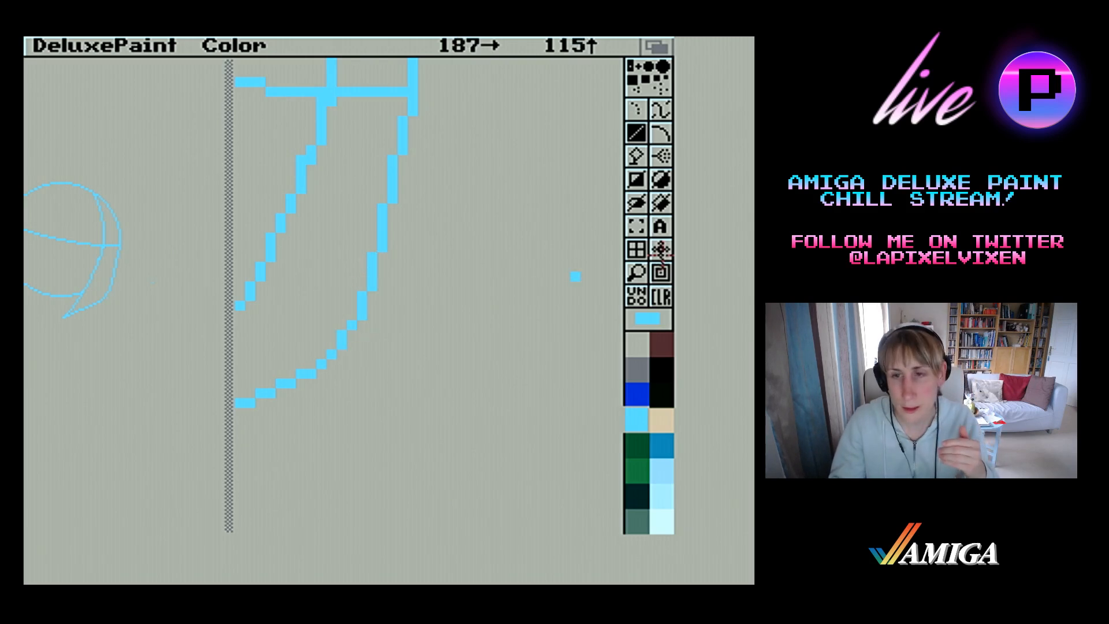
left_click(646, 270)
left_click(640, 271)
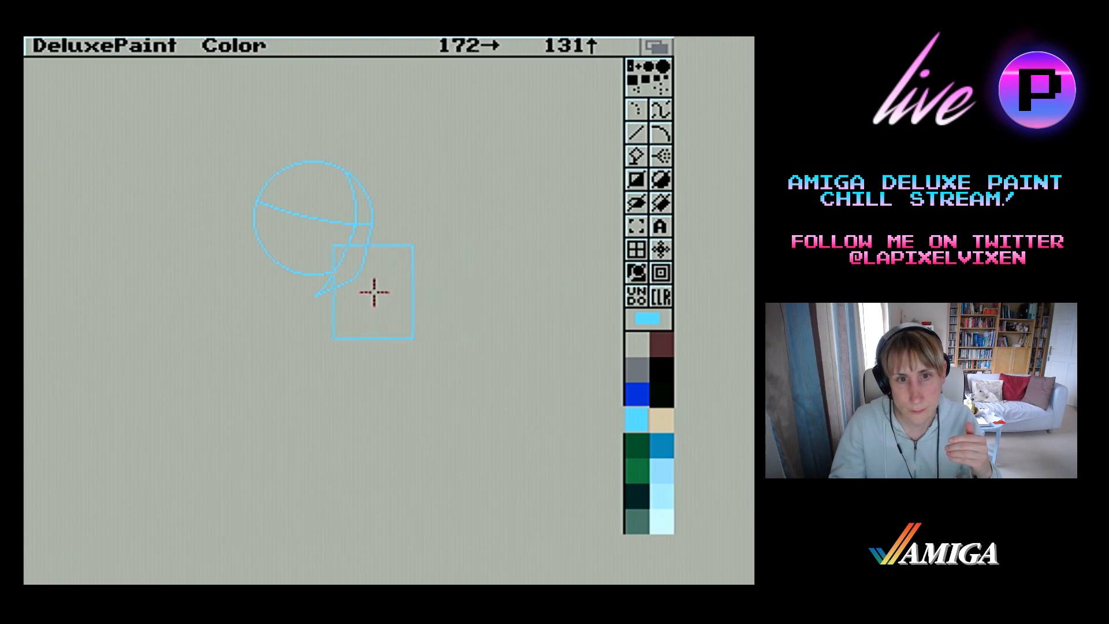
left_click(352, 286)
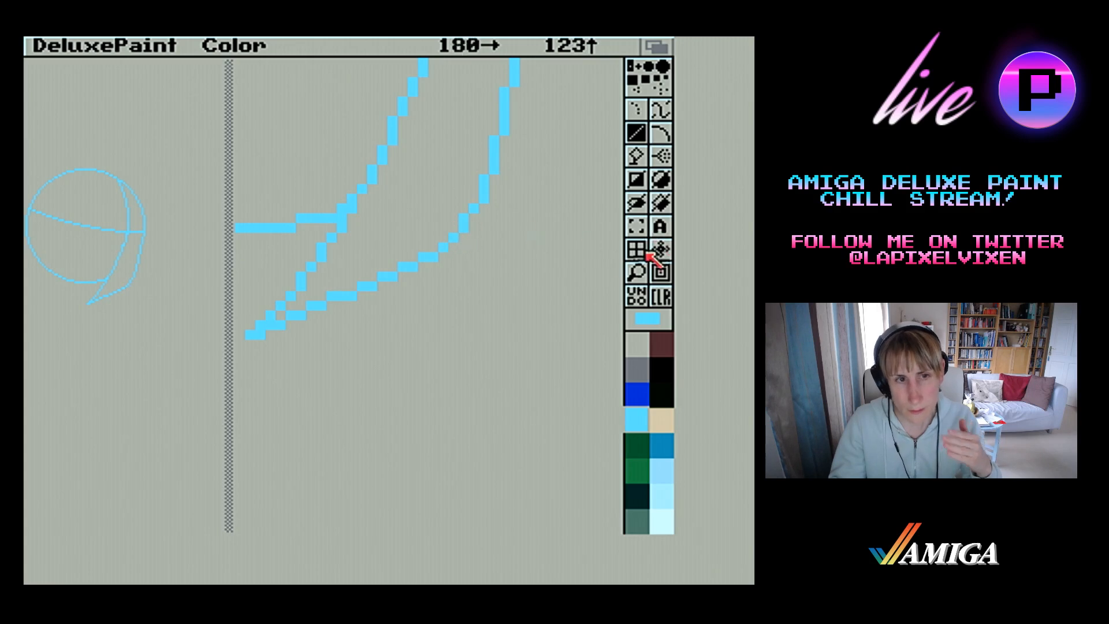
left_click(637, 272)
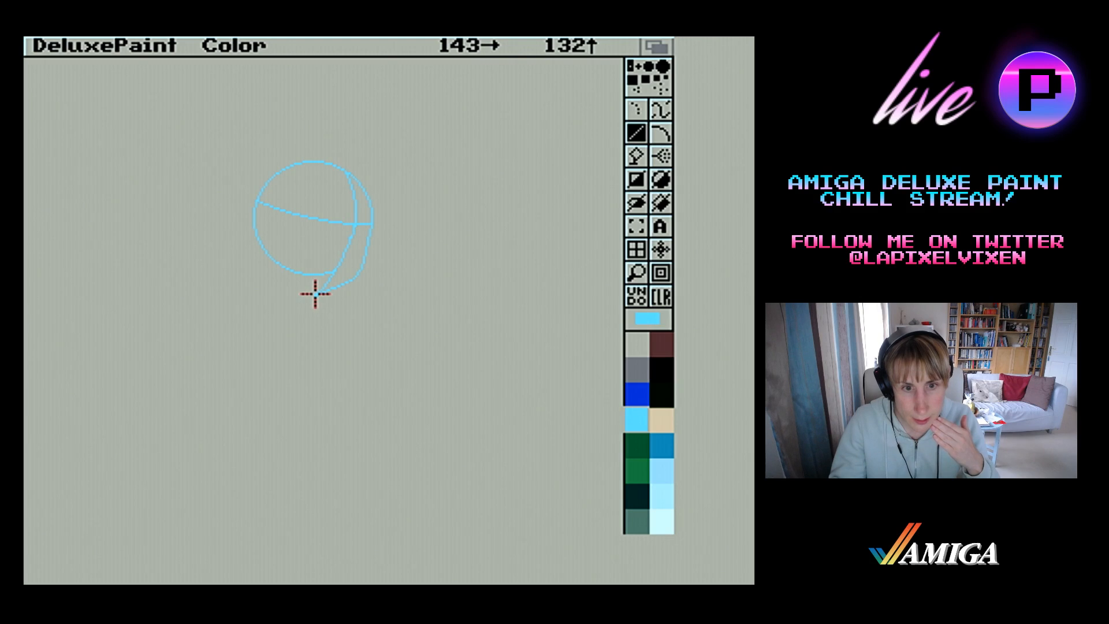
Draw the left jaw outline as four short straight lines curving from the chin up to the circle's left edge
left_click_drag(314, 296, 289, 287)
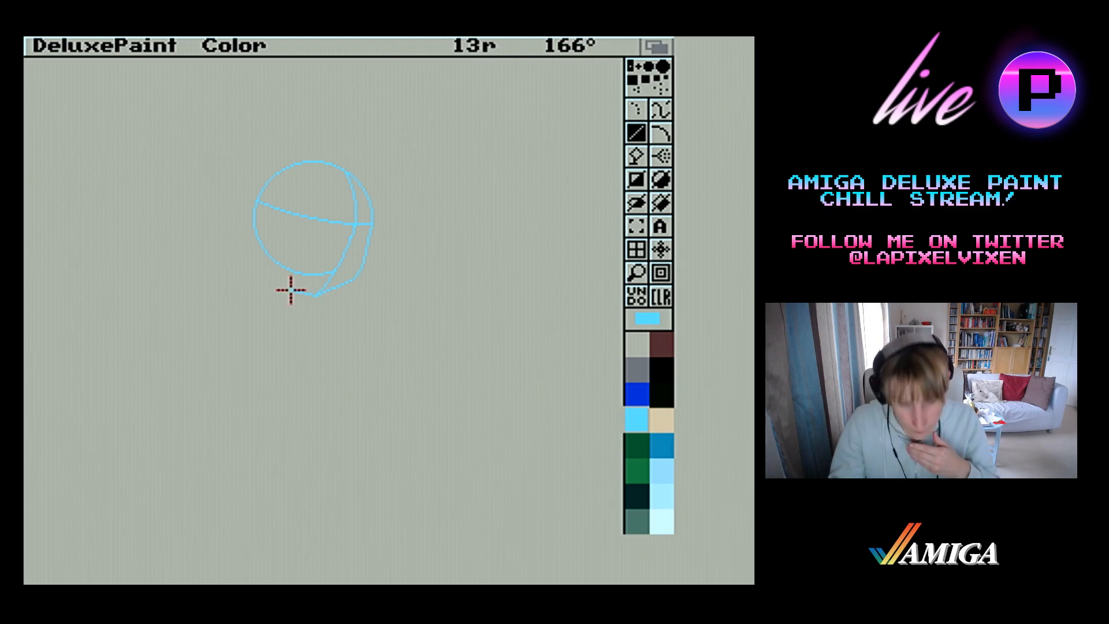
left_click_drag(290, 291, 266, 279)
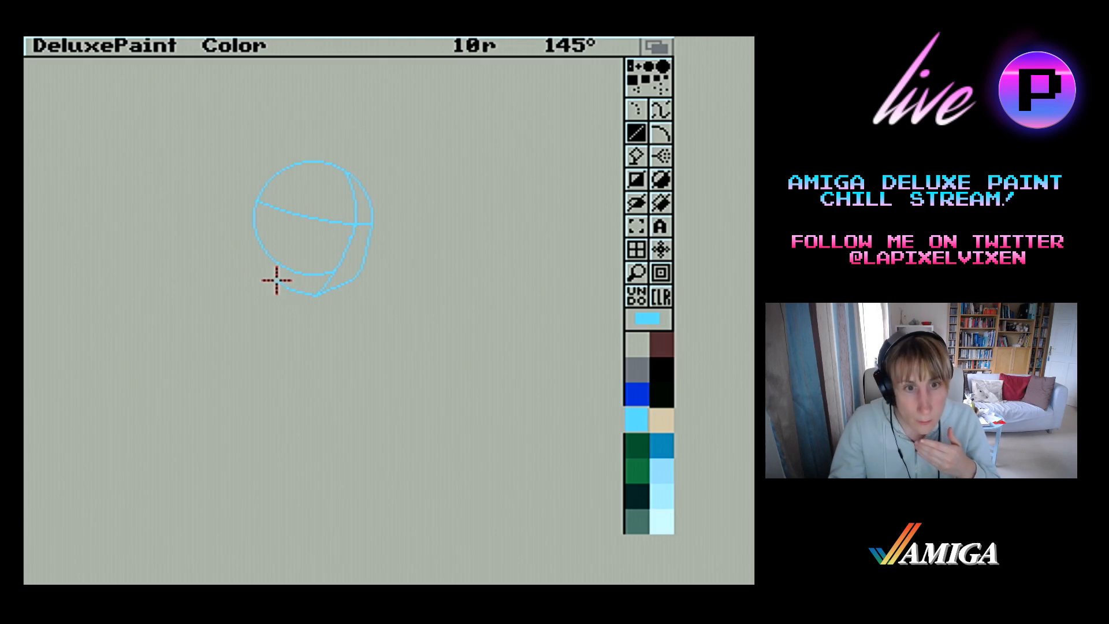
left_click_drag(275, 279, 262, 259)
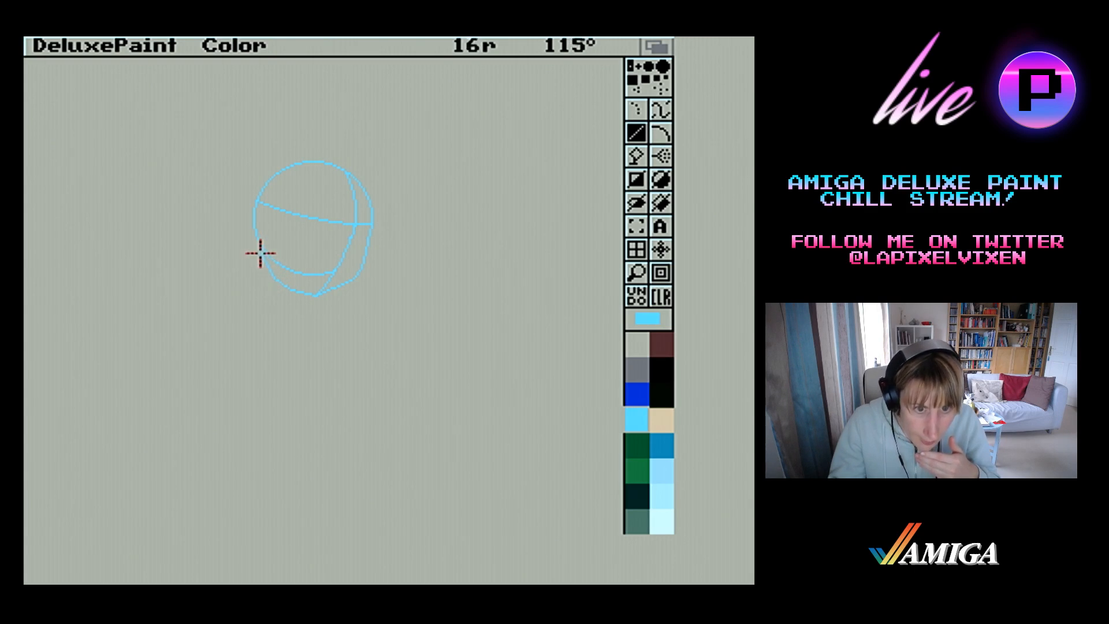
left_click_drag(260, 253, 256, 227)
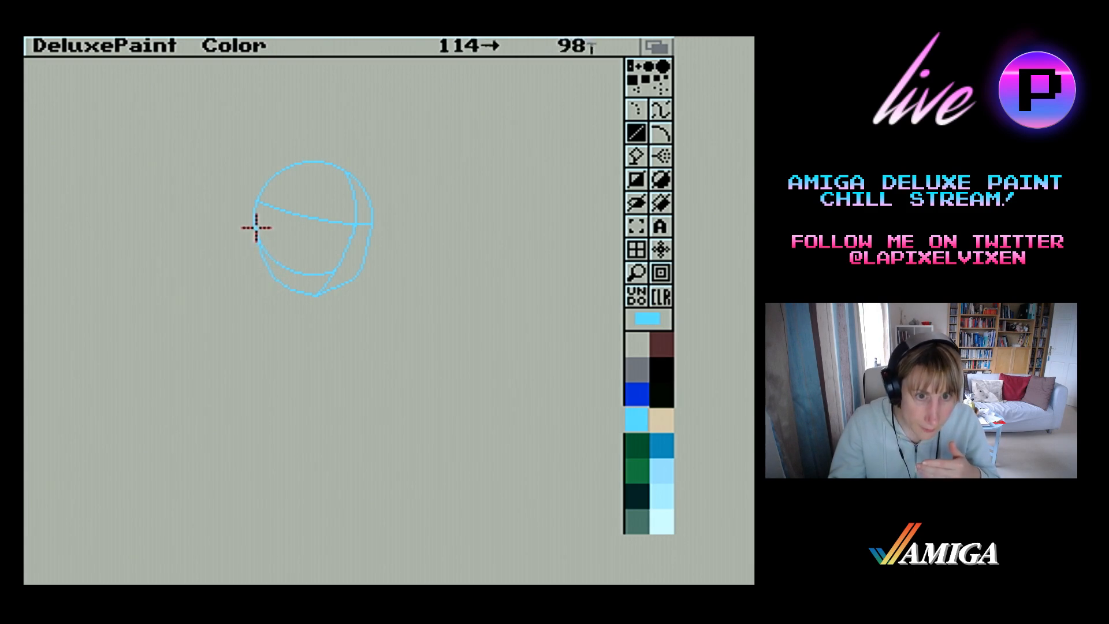
Magnify the jaw, smooth the stepped curve of its left side and redraw its run into the chin one pixel higher
left_click(637, 272)
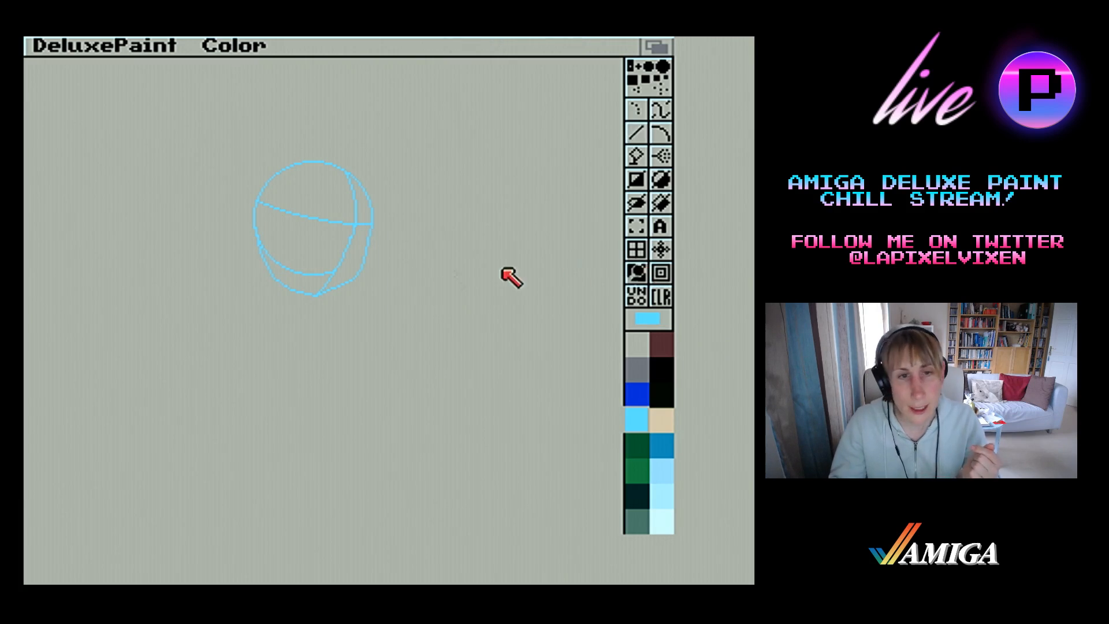
left_click(309, 271)
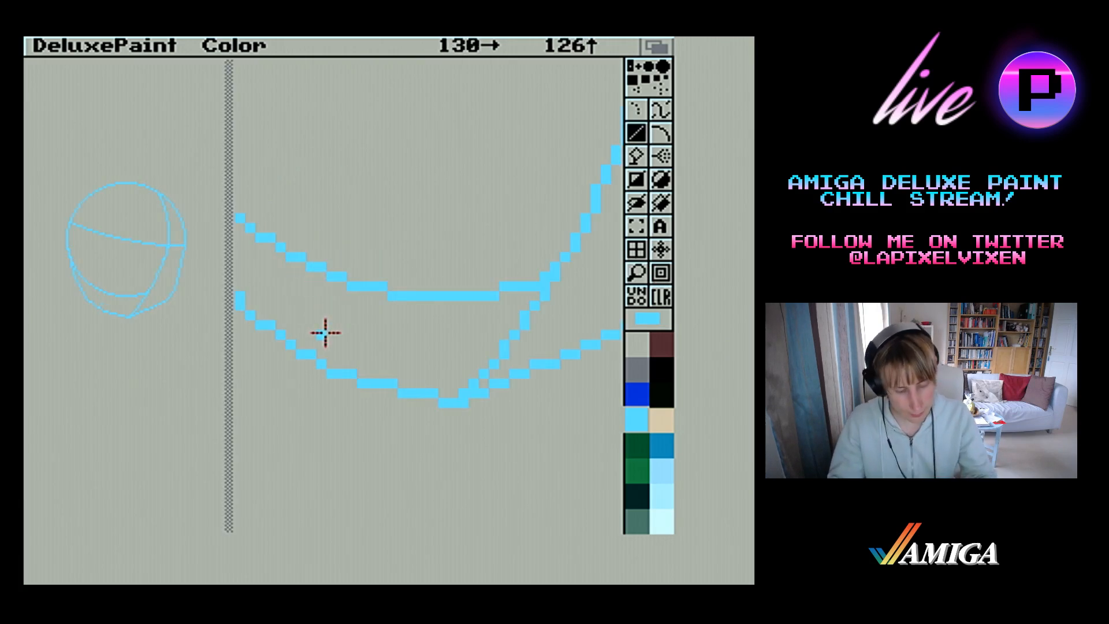
left_click(443, 334)
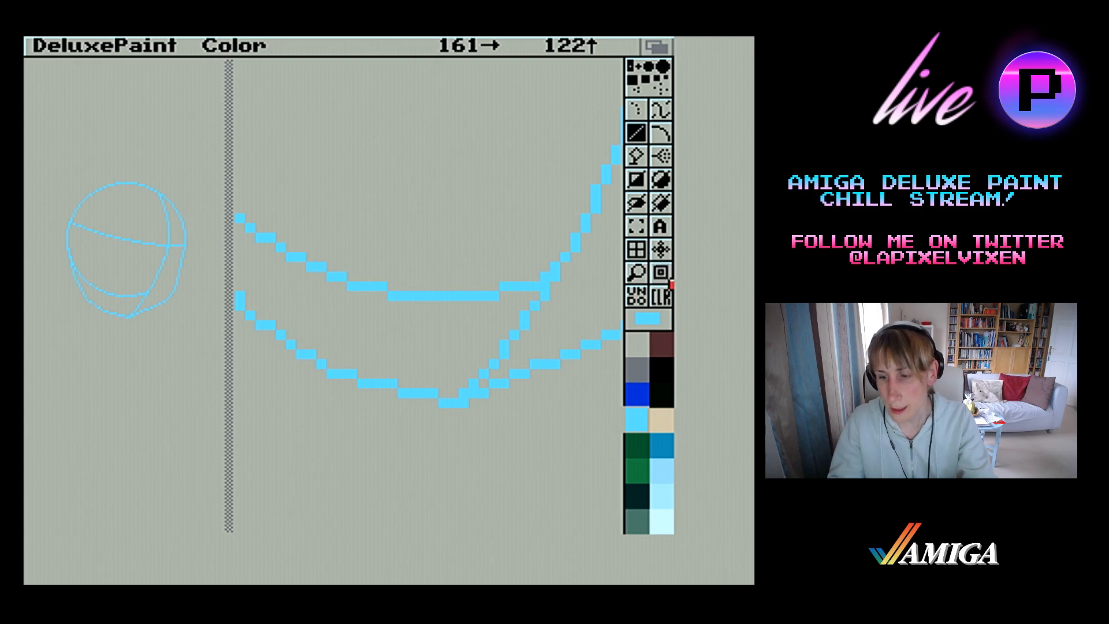
right_click(663, 274)
right_click(662, 274)
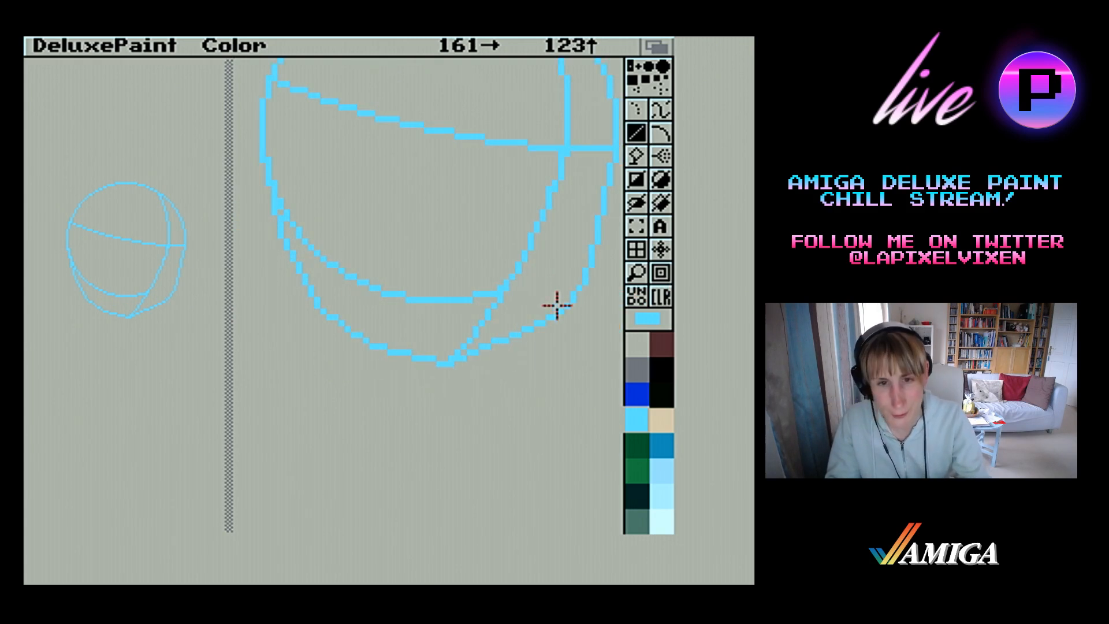
key("Left")
key("Left")
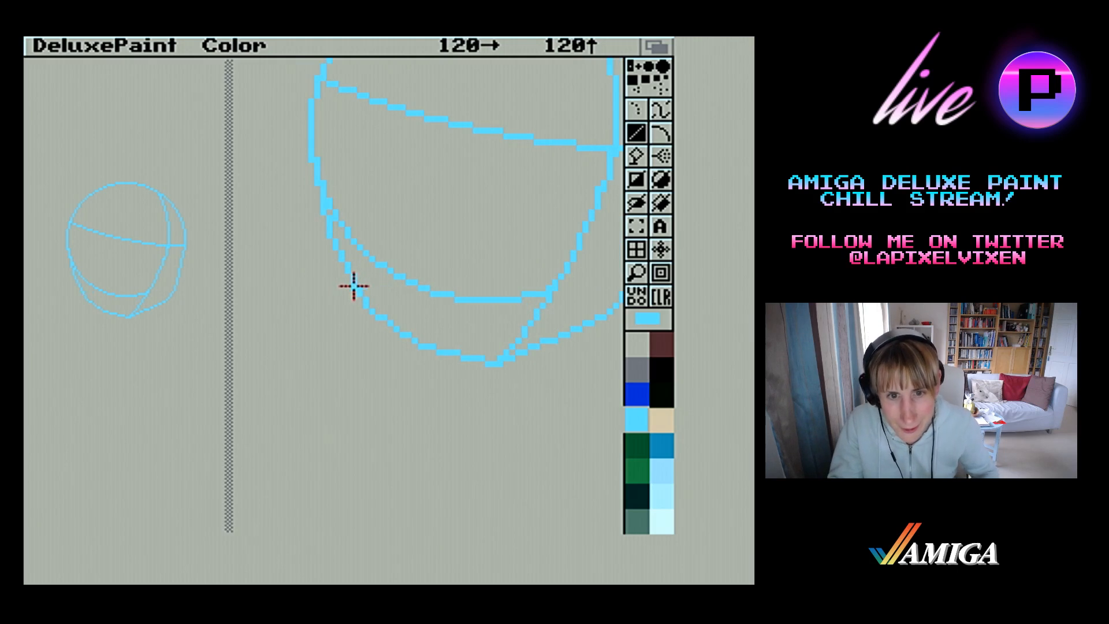
left_click_drag(357, 297, 364, 306)
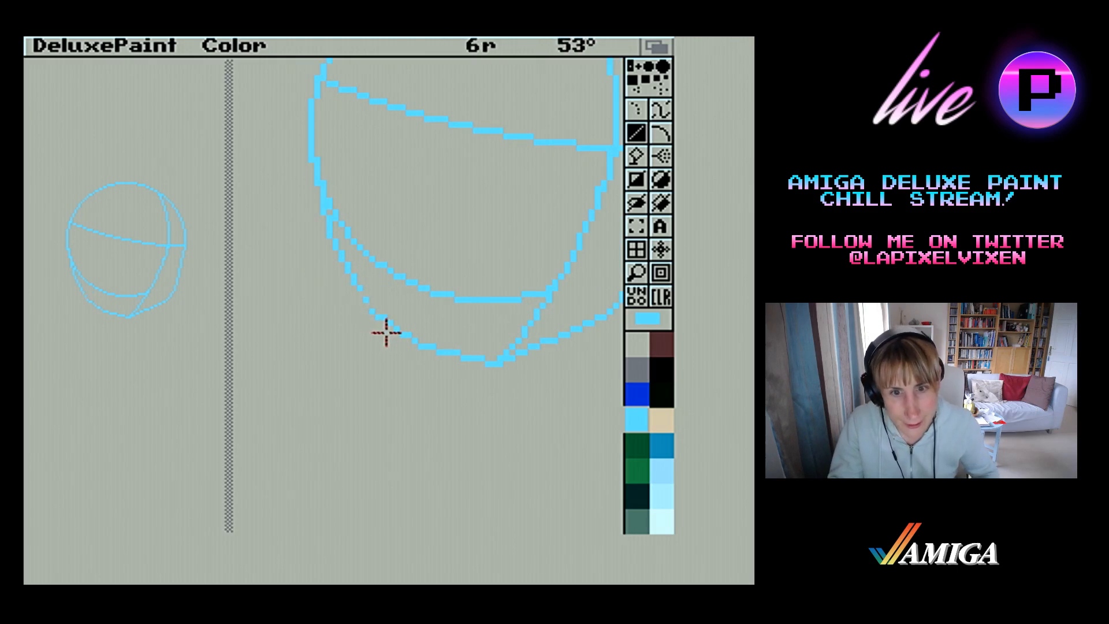
mouse_move(401, 335)
left_mouse_down()
mouse_move(359, 285)
mouse_move(396, 329)
mouse_move(408, 317)
mouse_move(500, 347)
mouse_move(488, 365)
mouse_move(461, 364)
mouse_move(484, 361)
mouse_move(413, 351)
mouse_move(406, 328)
left_mouse_up()
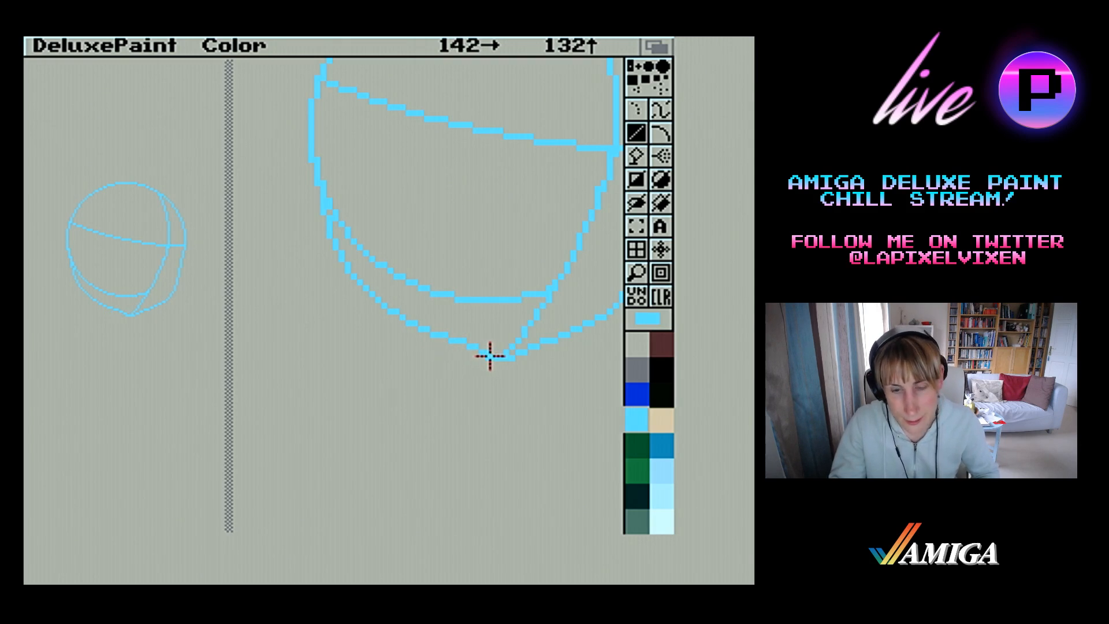
left_click_drag(490, 355, 395, 319)
left_click_drag(482, 352, 462, 341)
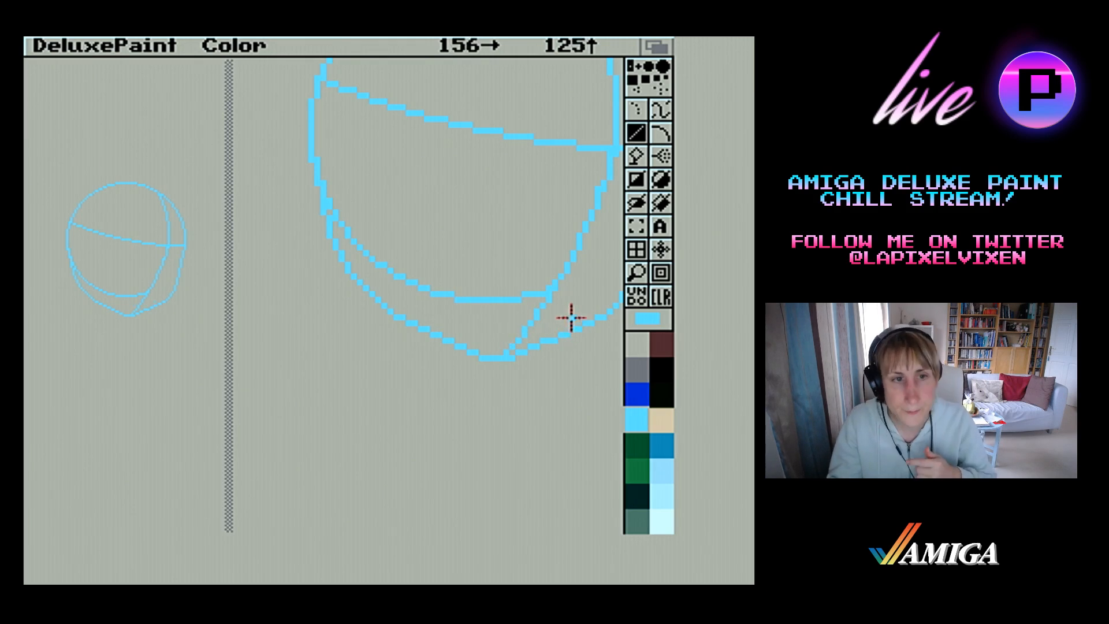
Cut the lower part of the right outer jaw curve as a brush and stamp it slightly inward
left_click(633, 268)
left_click(633, 270)
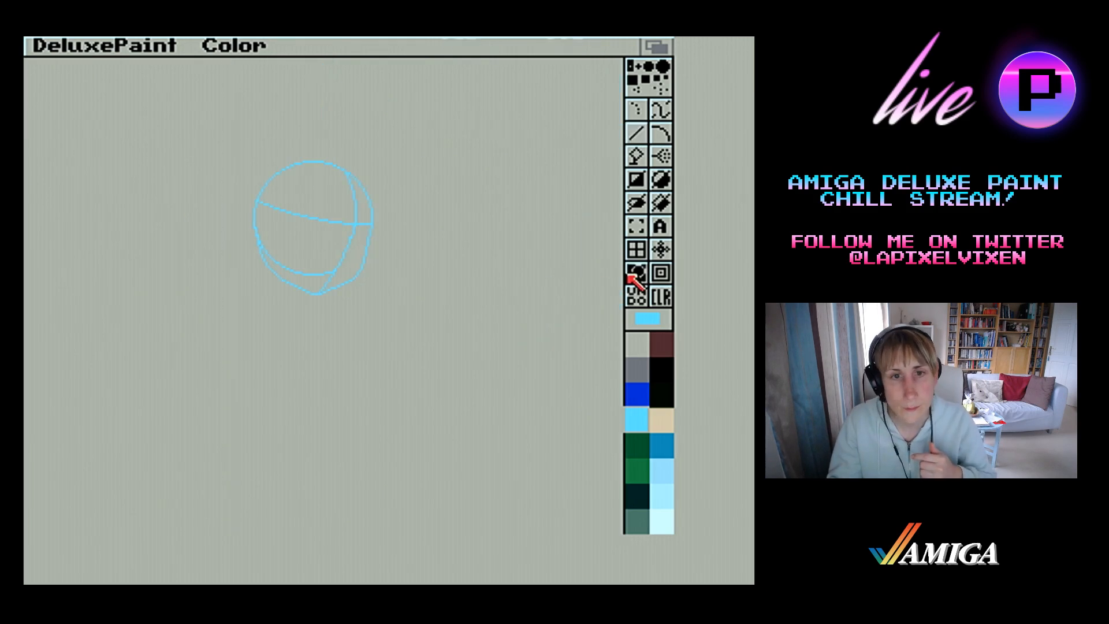
left_click(403, 275)
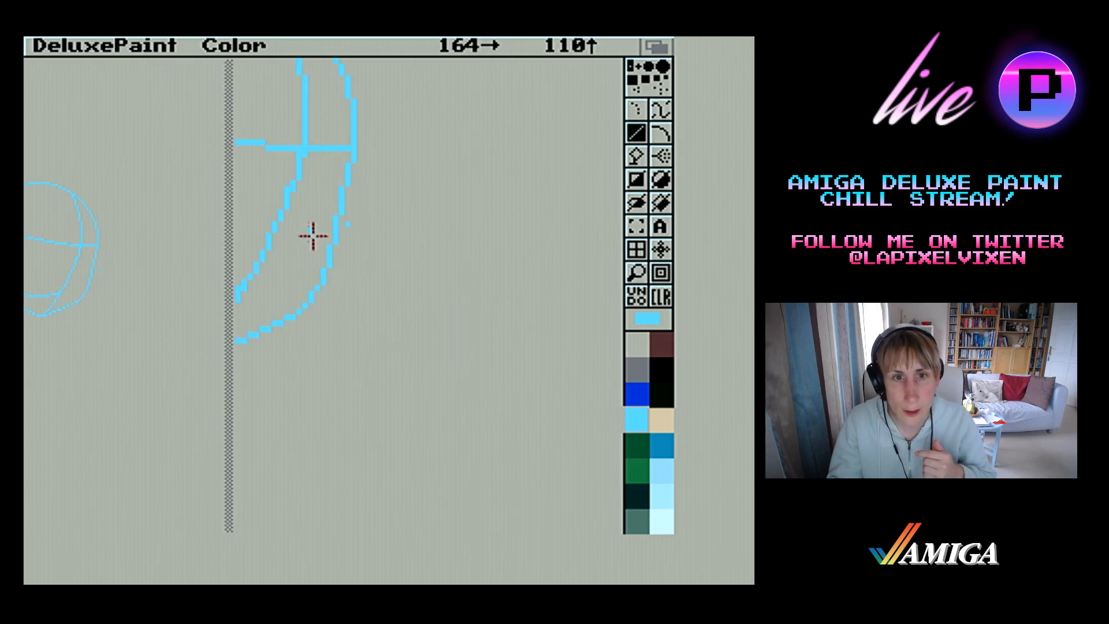
left_click(636, 226)
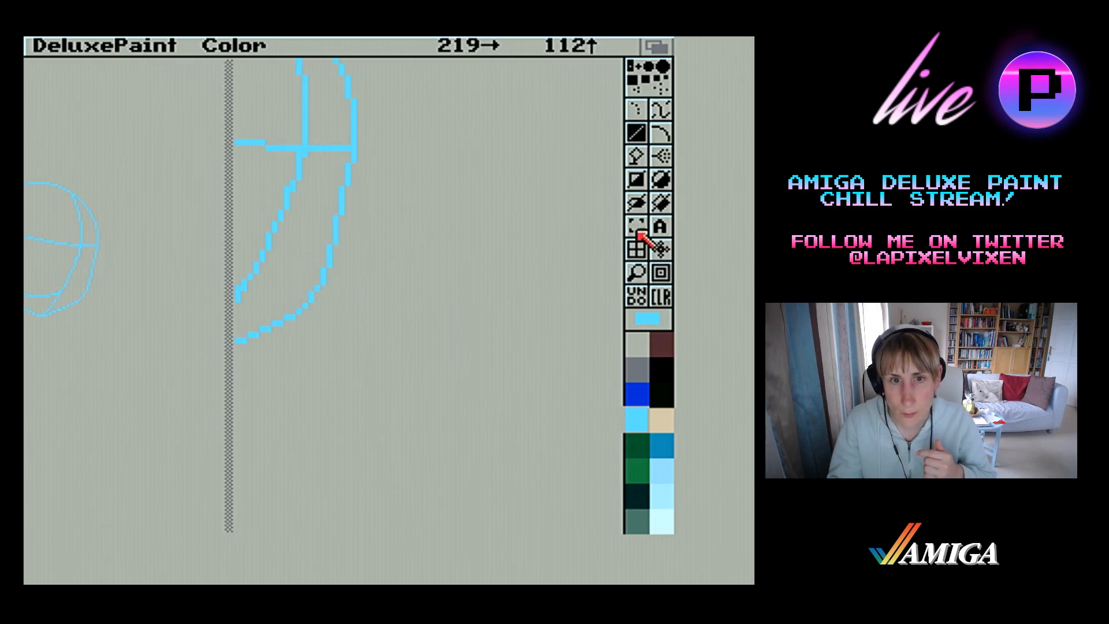
left_click(299, 244)
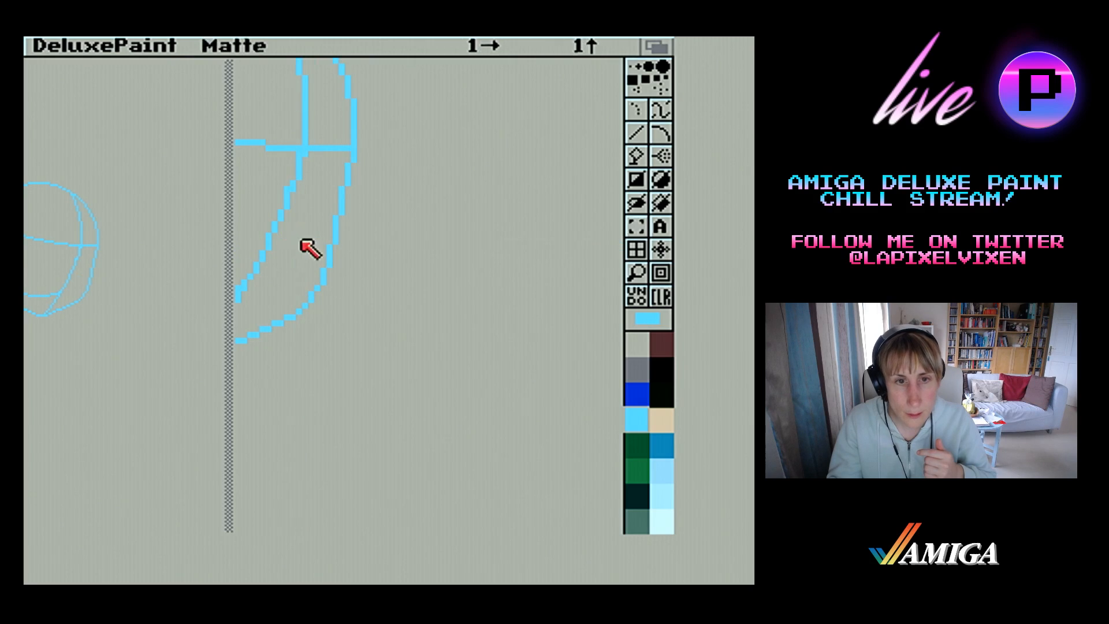
key("b")
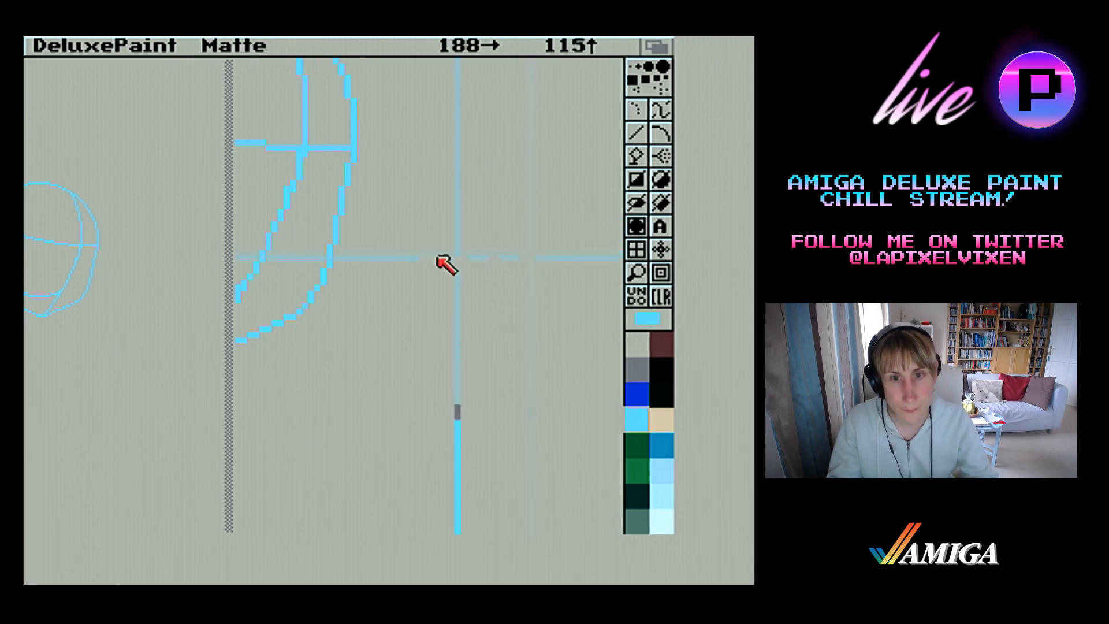
left_click_drag(294, 235, 374, 339)
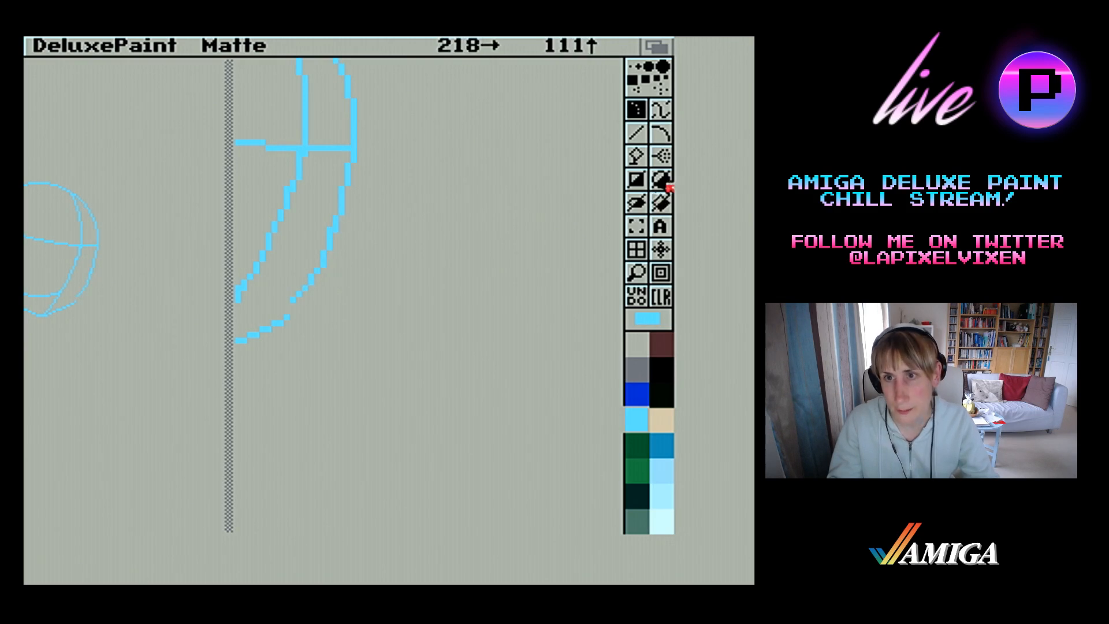
Return to a small colour brush with the line tool and rejoin the shifted jaw section to the upper edge and chin curve
left_click(643, 140)
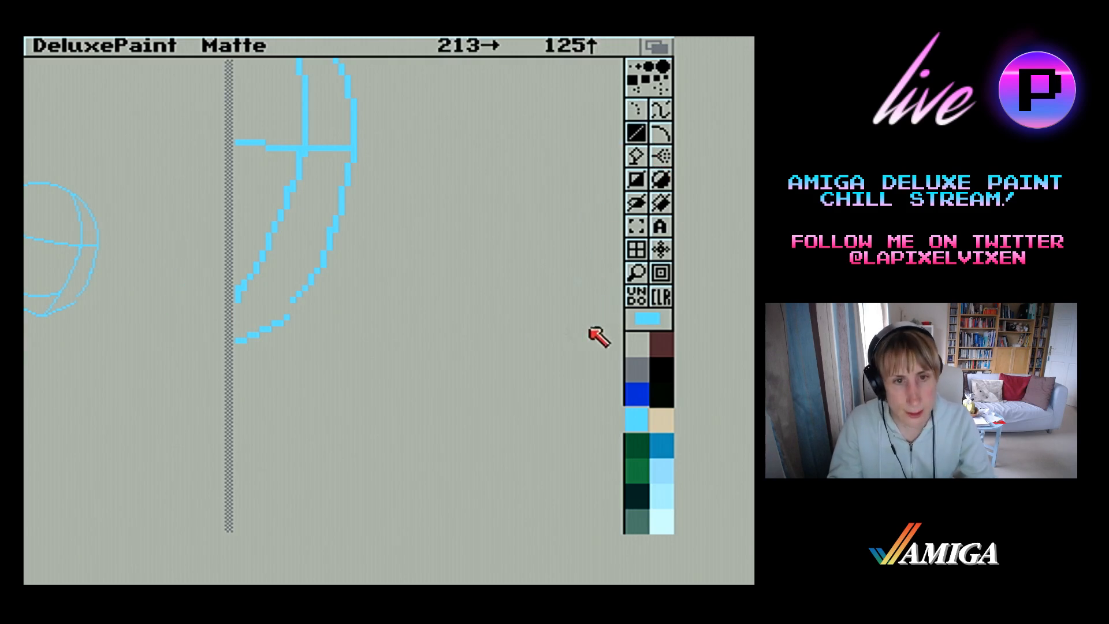
key("period")
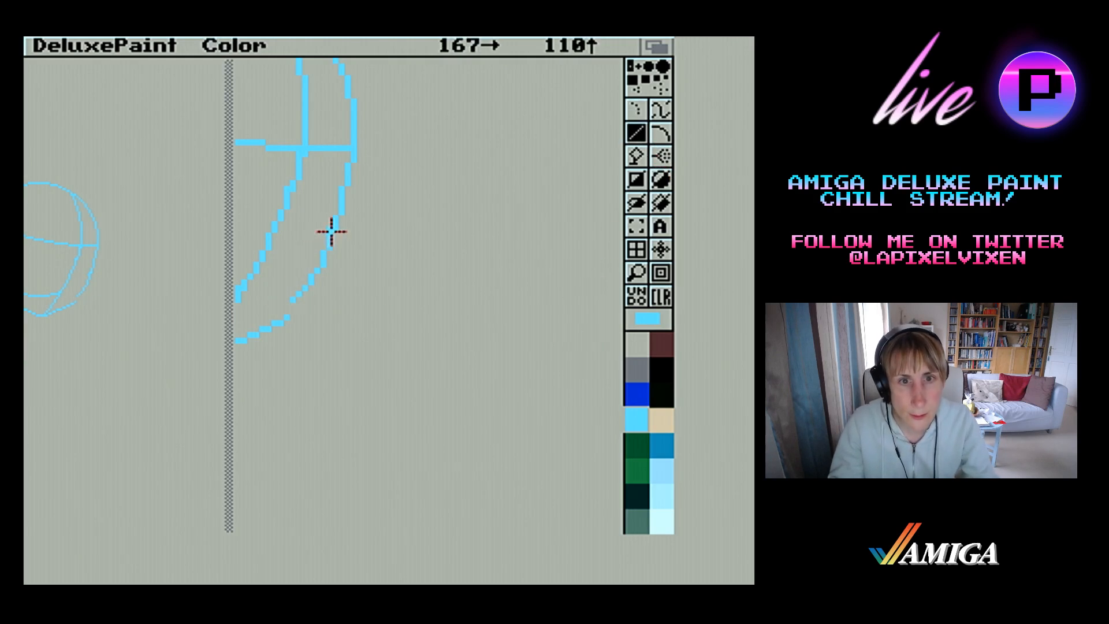
left_click_drag(329, 230, 329, 228)
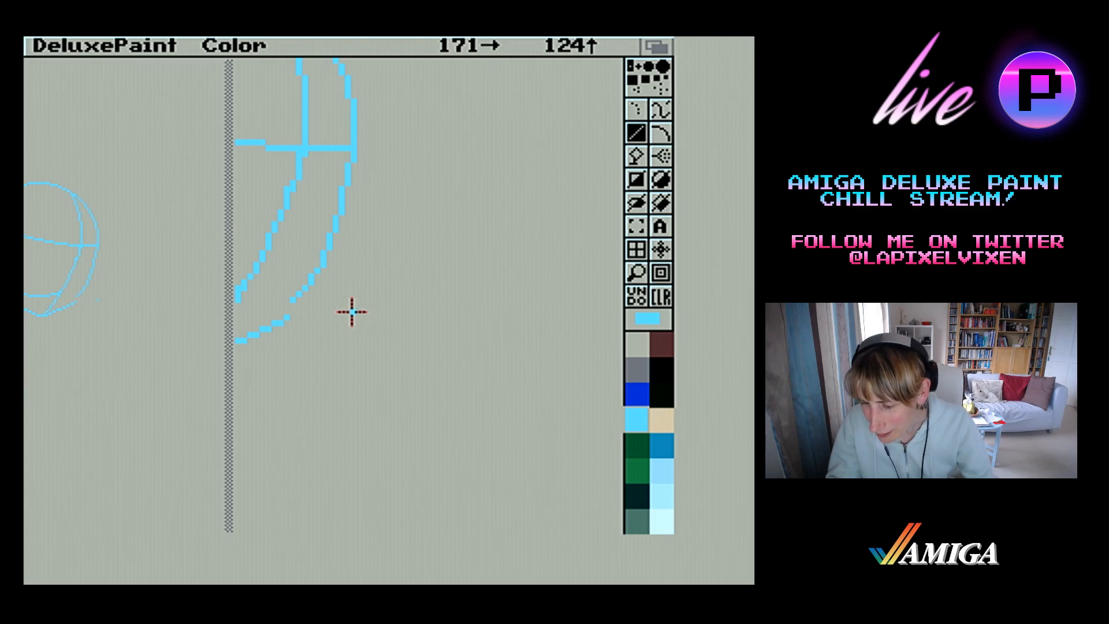
left_click(635, 280)
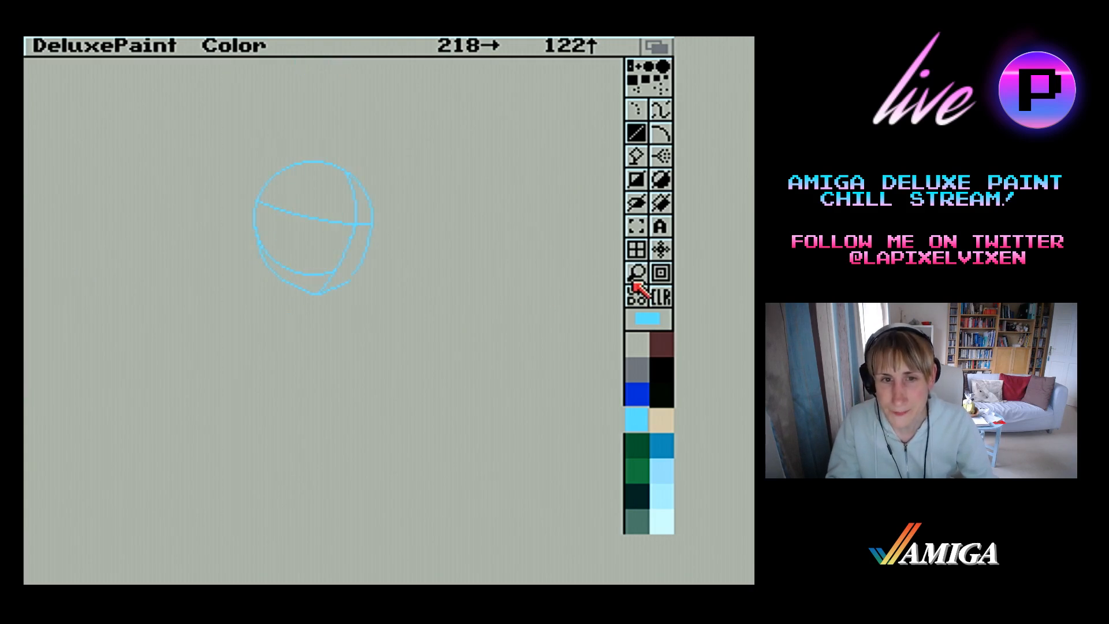
left_click(349, 293)
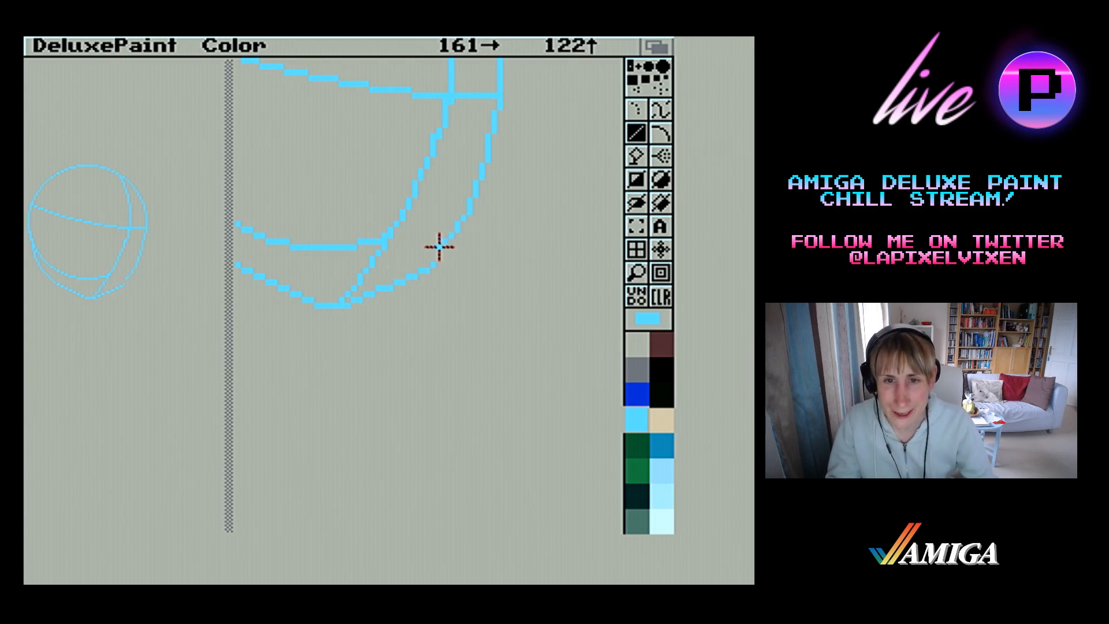
mouse_move(436, 249)
left_mouse_down()
mouse_move(376, 279)
mouse_move(450, 263)
mouse_move(448, 252)
mouse_move(439, 263)
left_mouse_up()
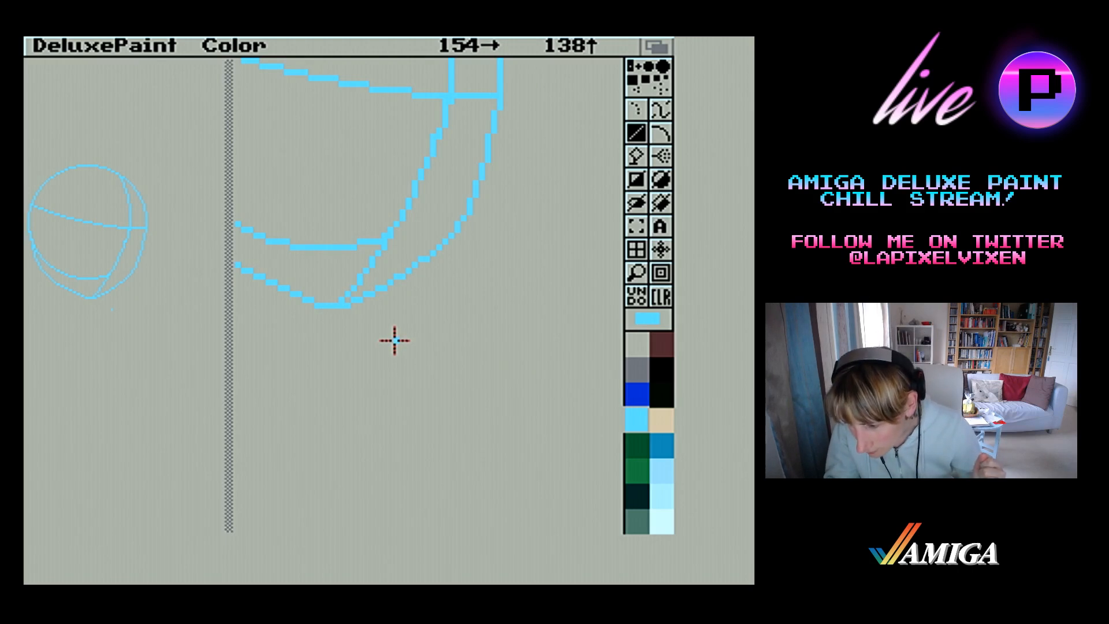
Smooth the left outline where the jaw meets the circle and erase the circle's old lower arc inside the face
left_click(636, 276)
left_click(317, 263)
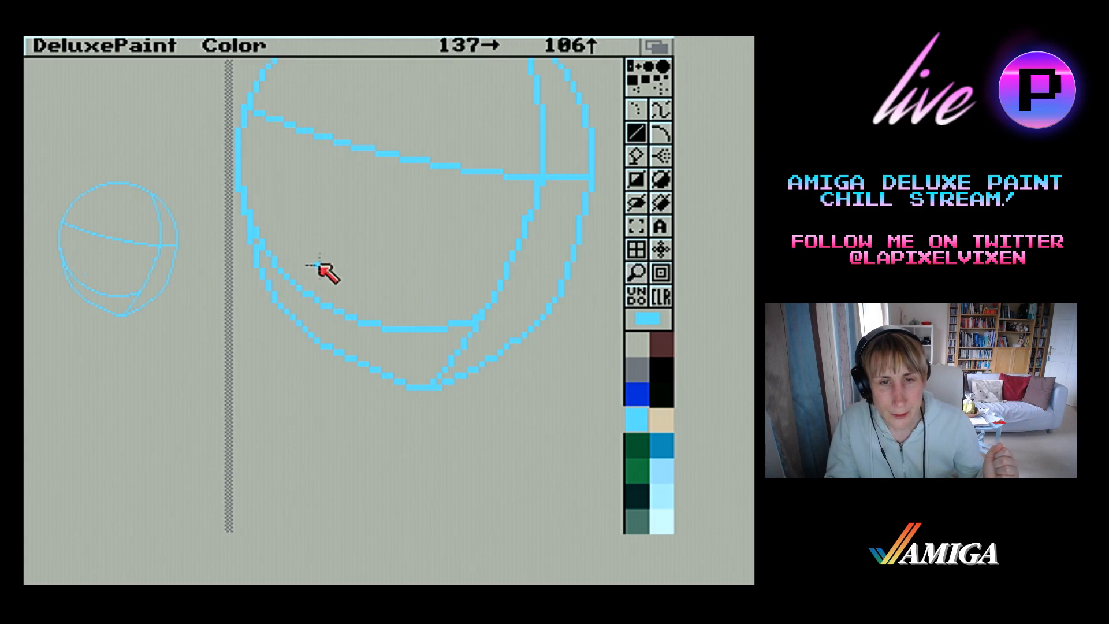
left_click_drag(254, 238, 255, 237)
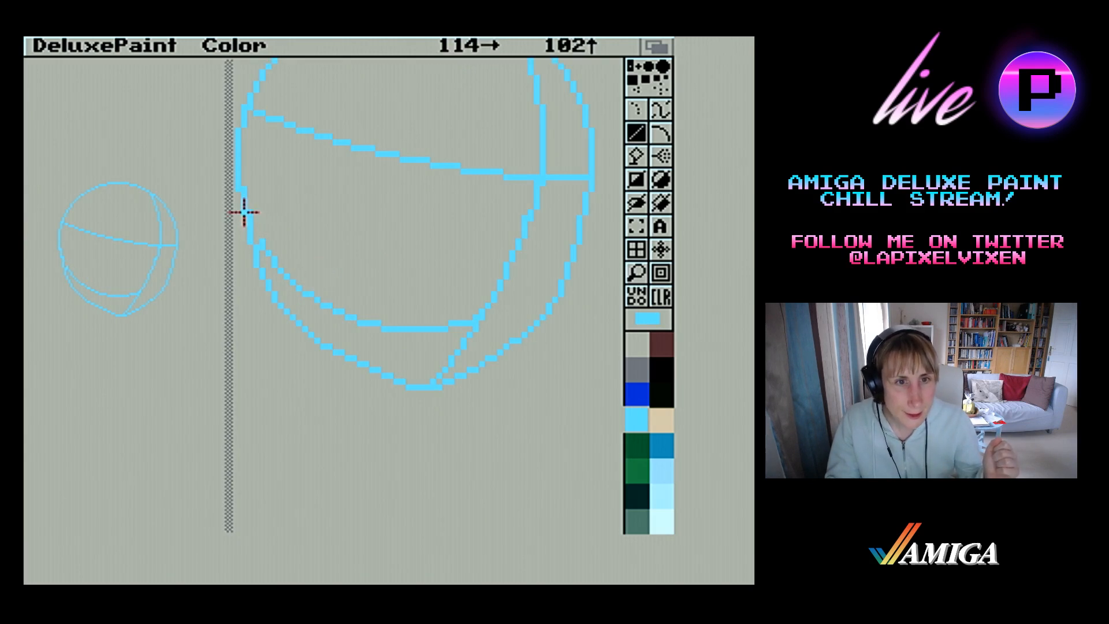
right_click(244, 190)
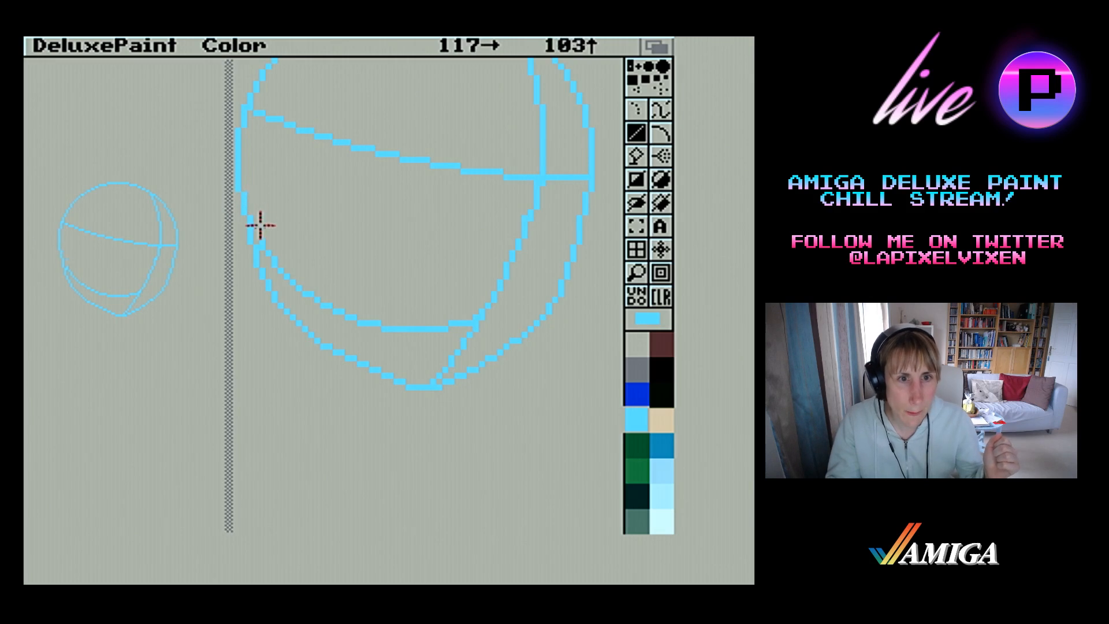
mouse_move(264, 237)
left_mouse_down()
mouse_move(267, 269)
mouse_move(319, 304)
mouse_move(294, 266)
mouse_move(272, 255)
left_mouse_up()
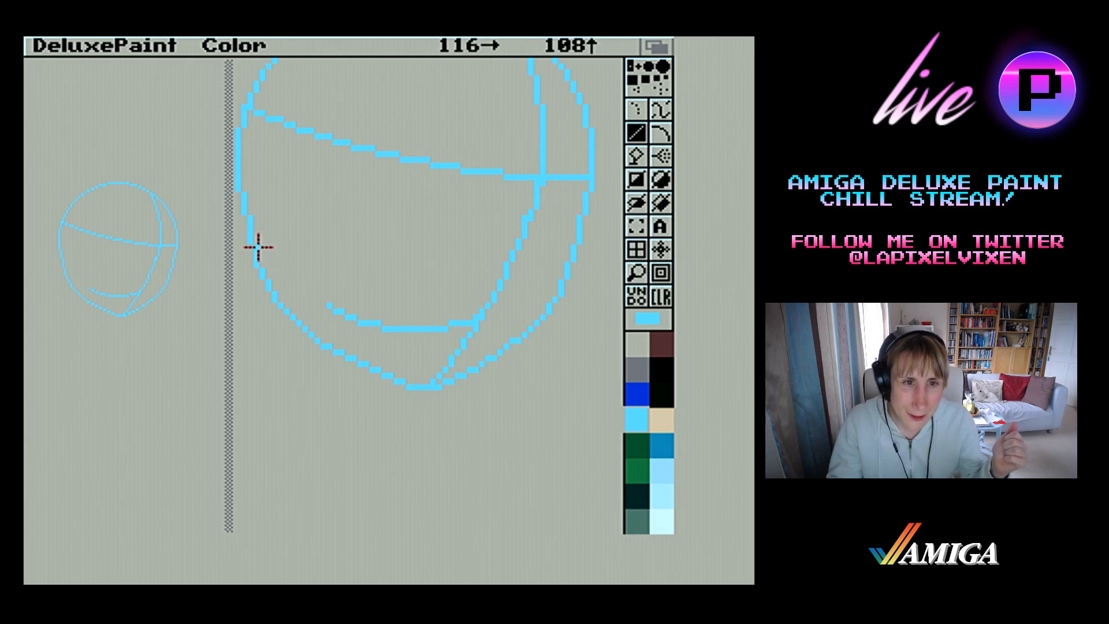
left_click_drag(322, 306, 348, 316)
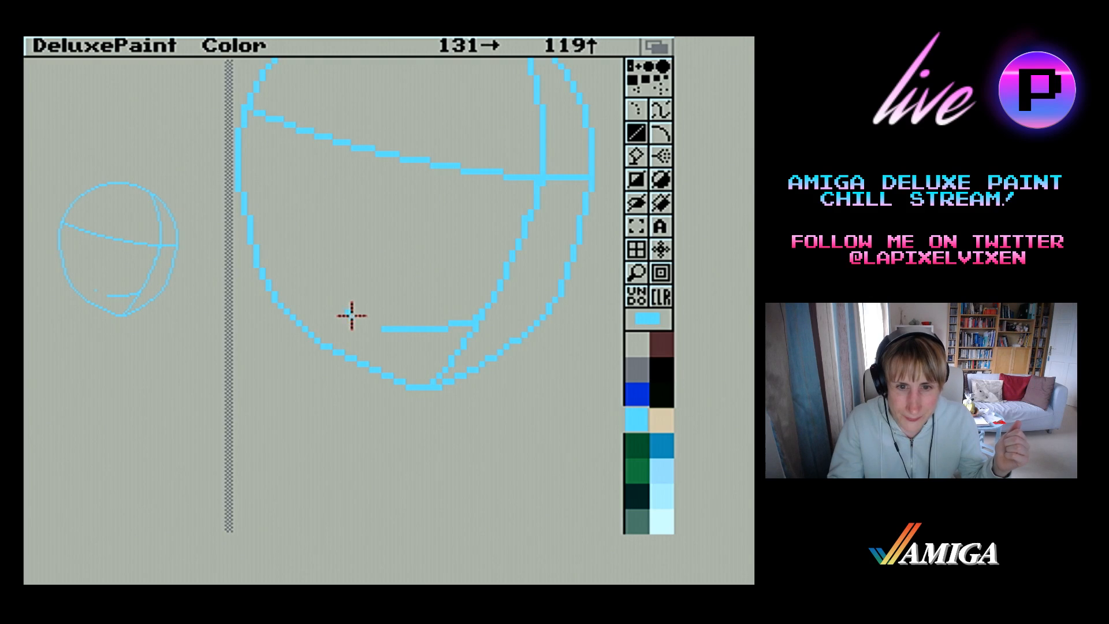
left_click_drag(473, 320, 382, 330)
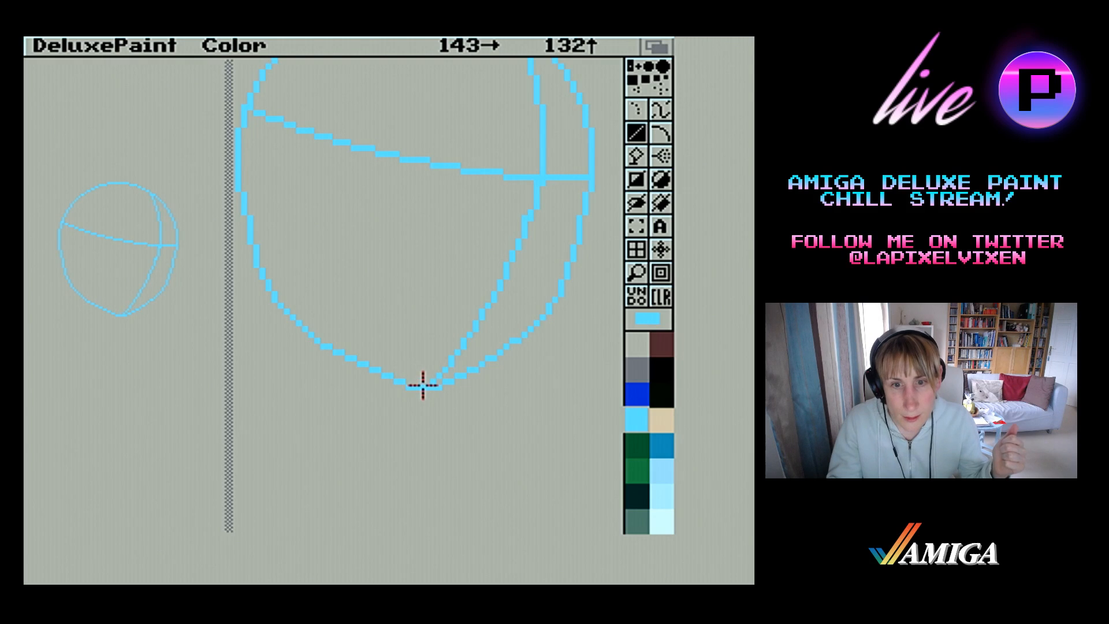
Redraw the lower end of the face's centre line so it meets the chin further left, erasing the old and stray pixels
left_click_drag(420, 383, 467, 340)
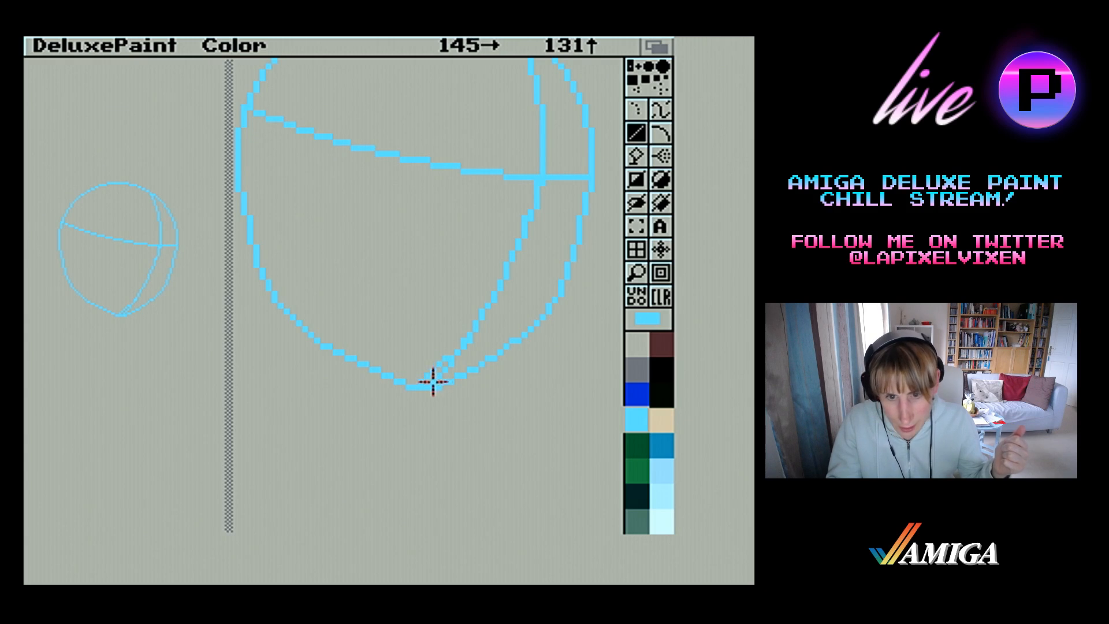
left_click_drag(435, 382, 451, 366)
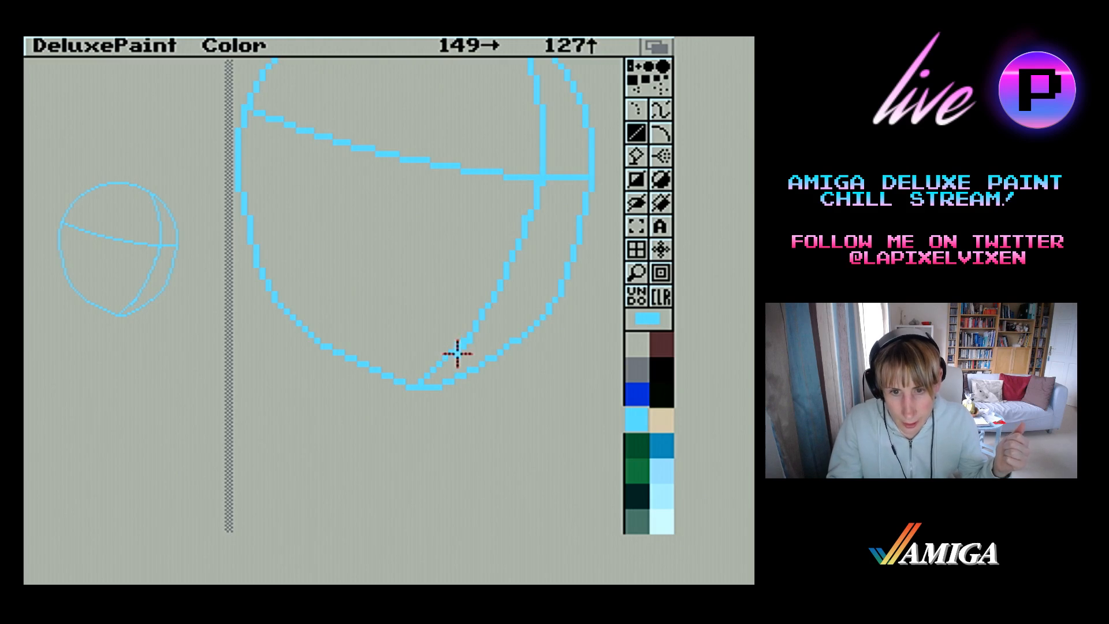
right_click(464, 347)
right_click(471, 342)
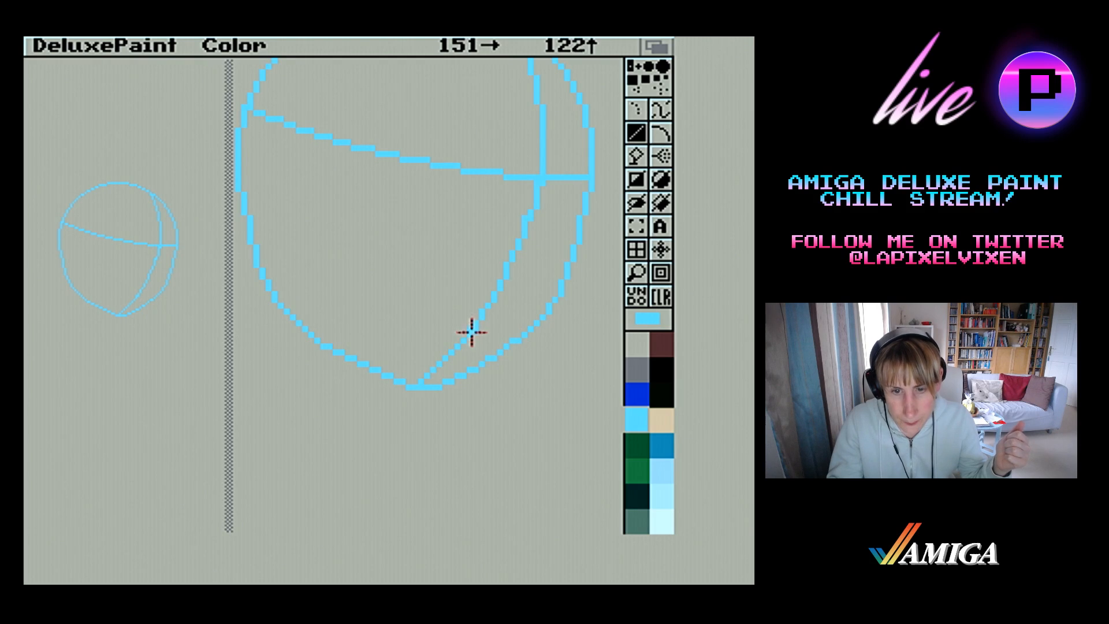
left_click(482, 440)
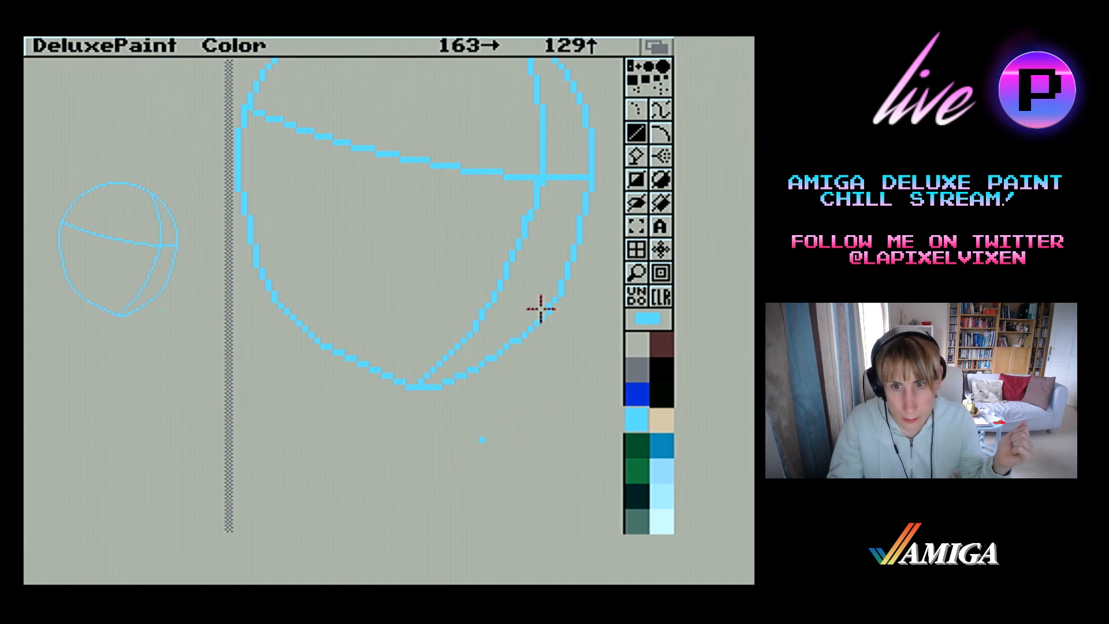
key("u")
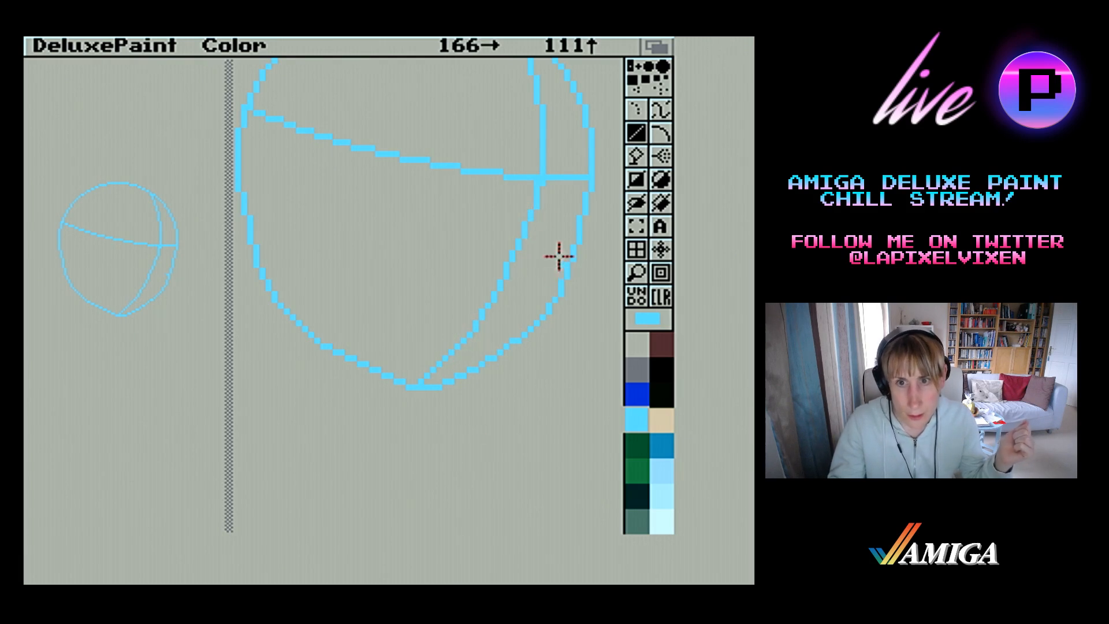
Cut the lower part of the face as a brush and stamp it higher to shorten the jaw and chin
left_click(536, 182)
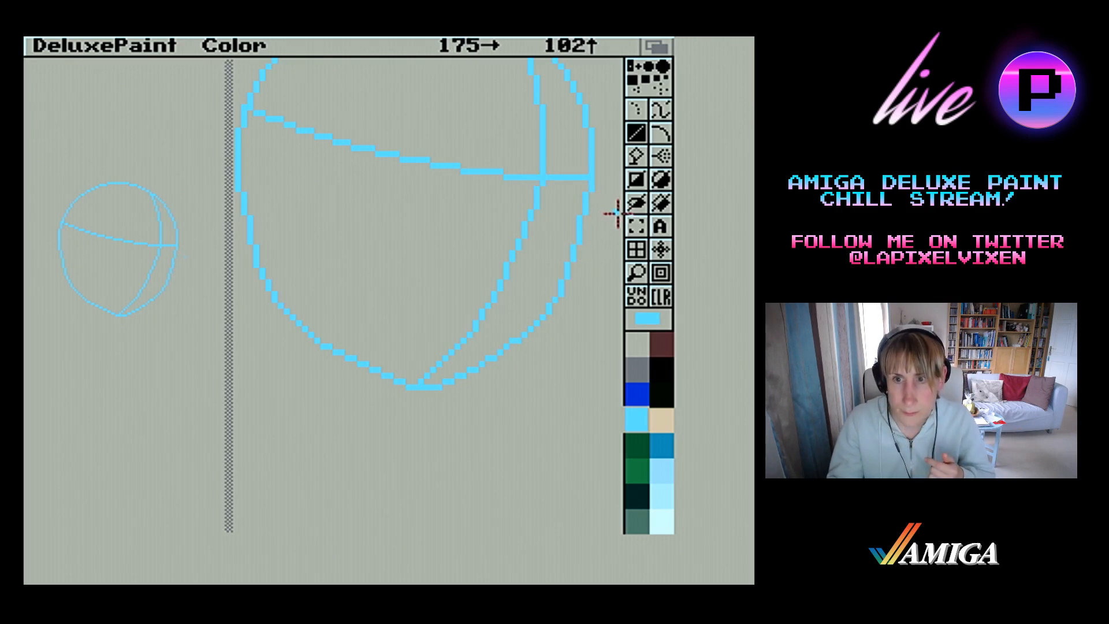
left_click(636, 226)
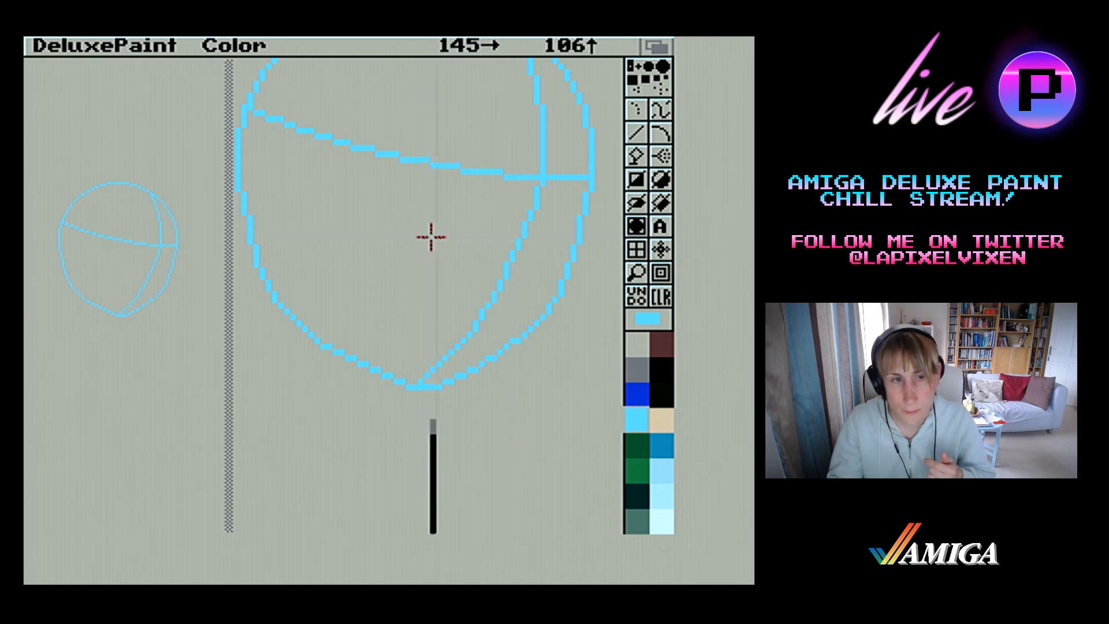
left_click_drag(237, 216, 271, 249)
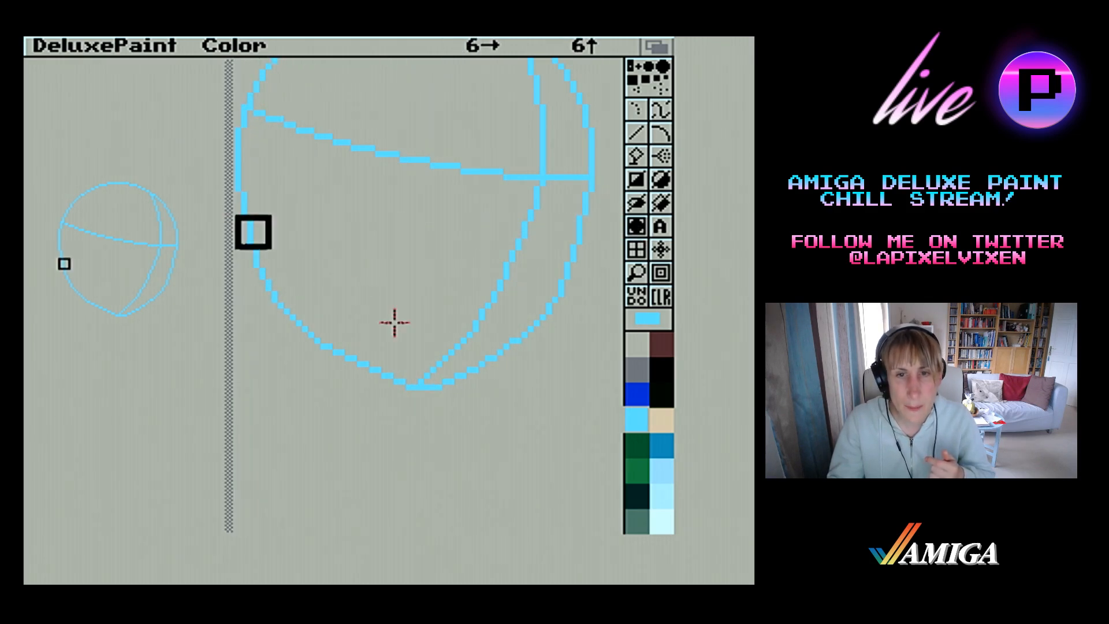
mouse_move(394, 322)
left_mouse_down()
mouse_move(578, 451)
mouse_move(583, 320)
left_mouse_up()
left_click_drag(575, 351, 574, 386)
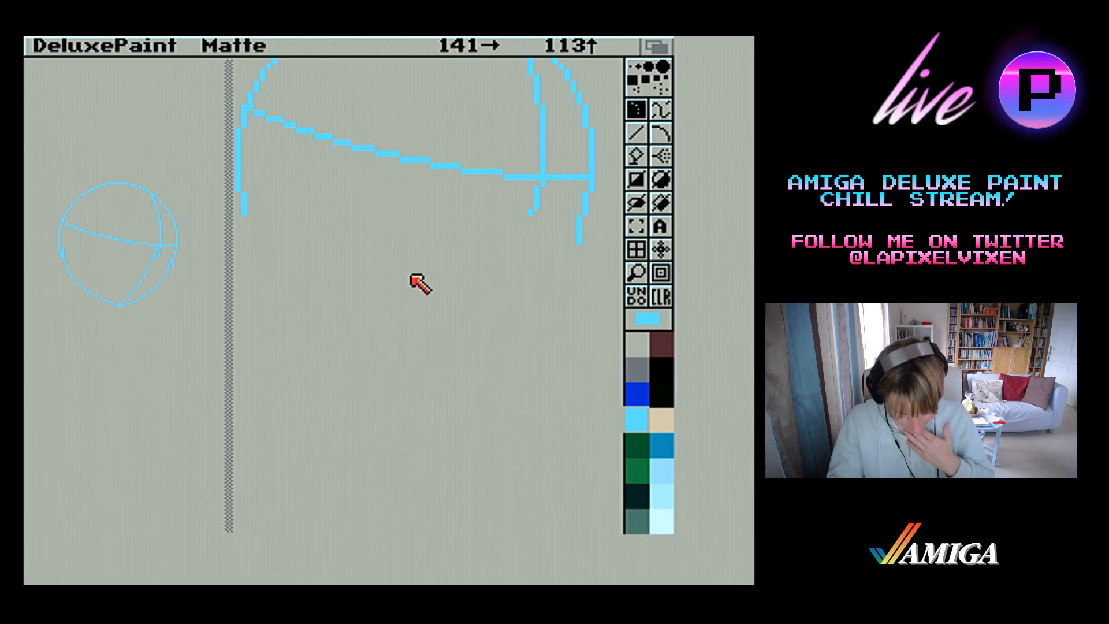
Return to a small colour brush with the line tool and redraw the right outer outline slightly inward to meet the raised jaw curve
left_click(636, 133)
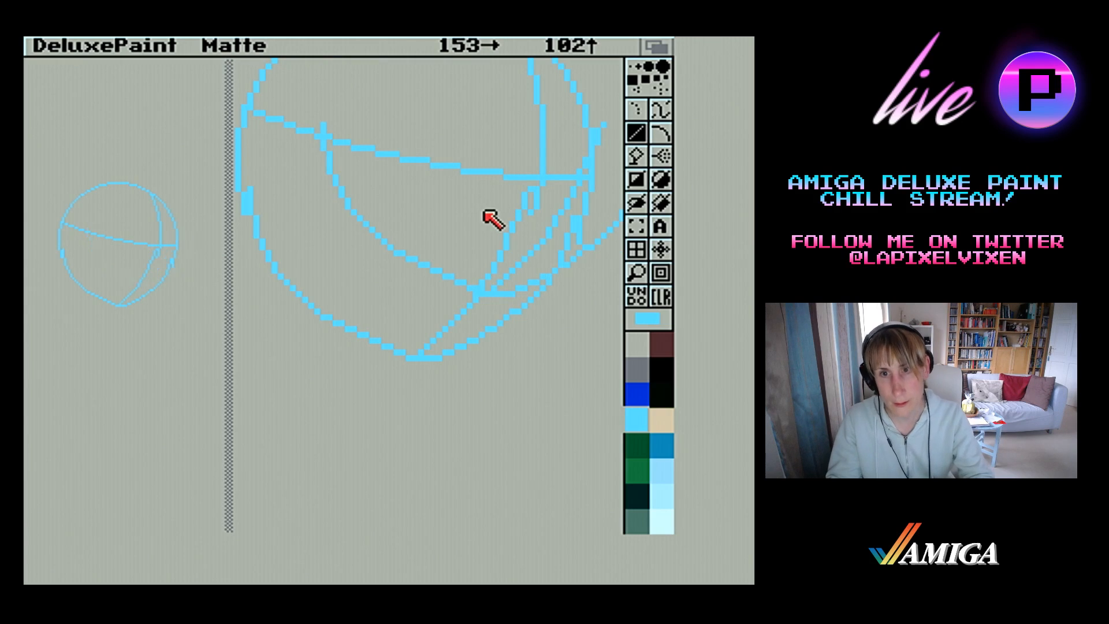
key(".")
left_click_drag(580, 240, 588, 192)
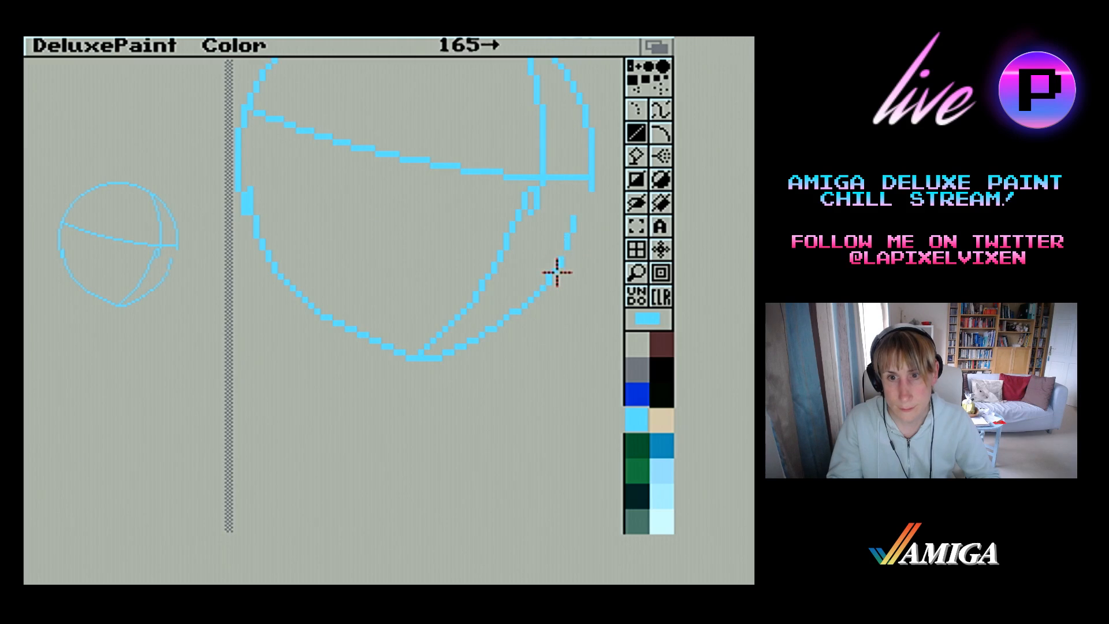
left_click_drag(557, 270, 558, 273)
left_click(567, 253)
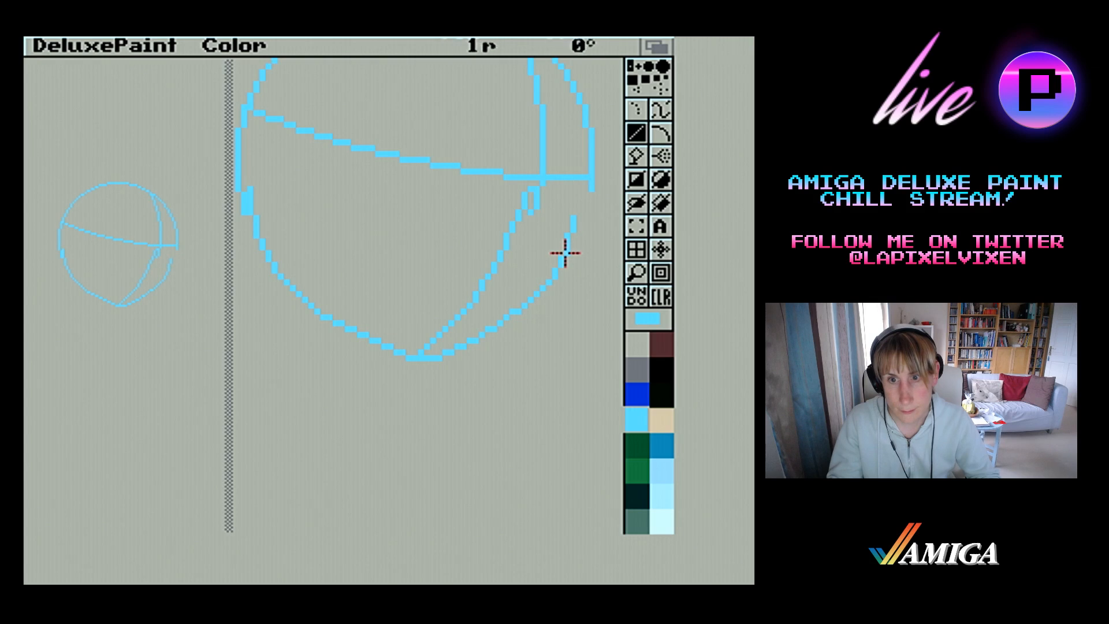
left_click(567, 236)
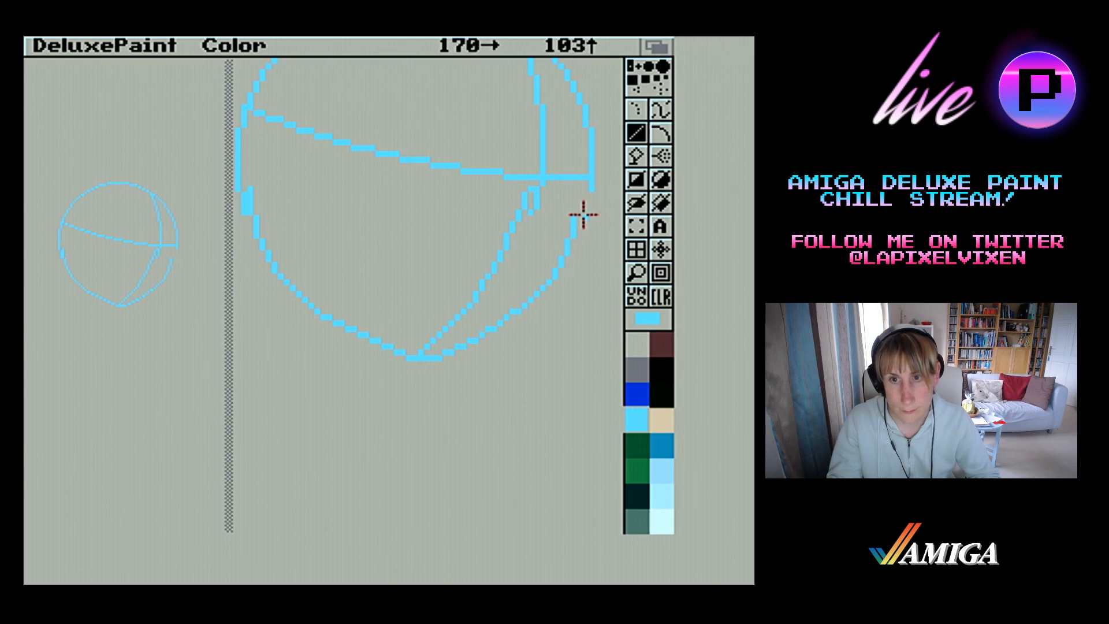
left_click_drag(577, 213, 594, 198)
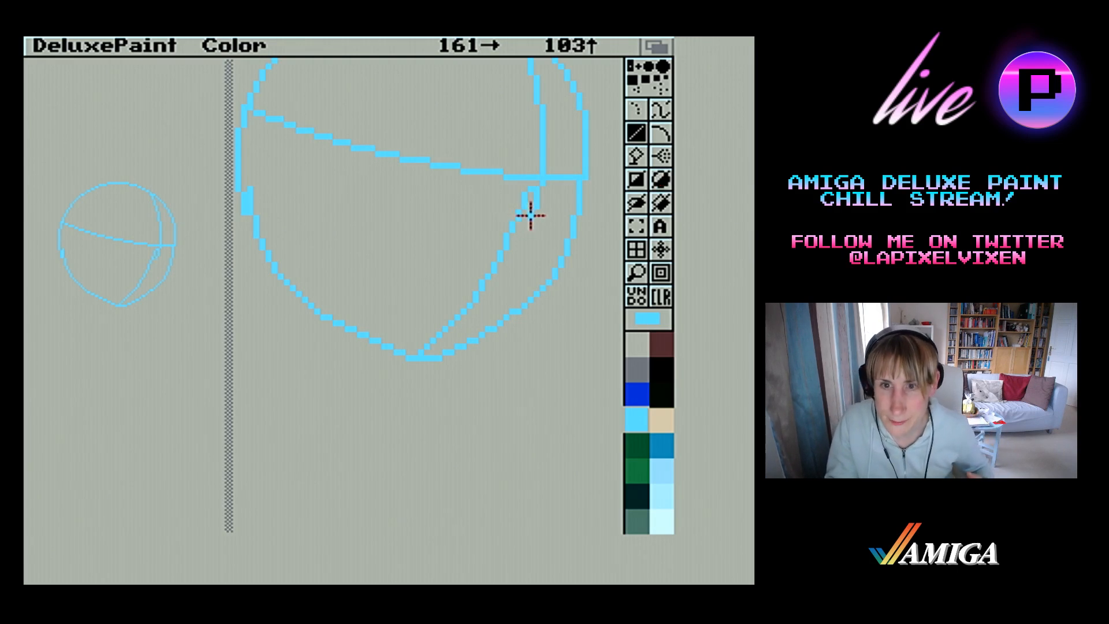
Erase the doubled pixels on the face's centre line and shift its section above the brow line slightly left
left_click_drag(530, 212, 539, 194)
right_click(538, 195)
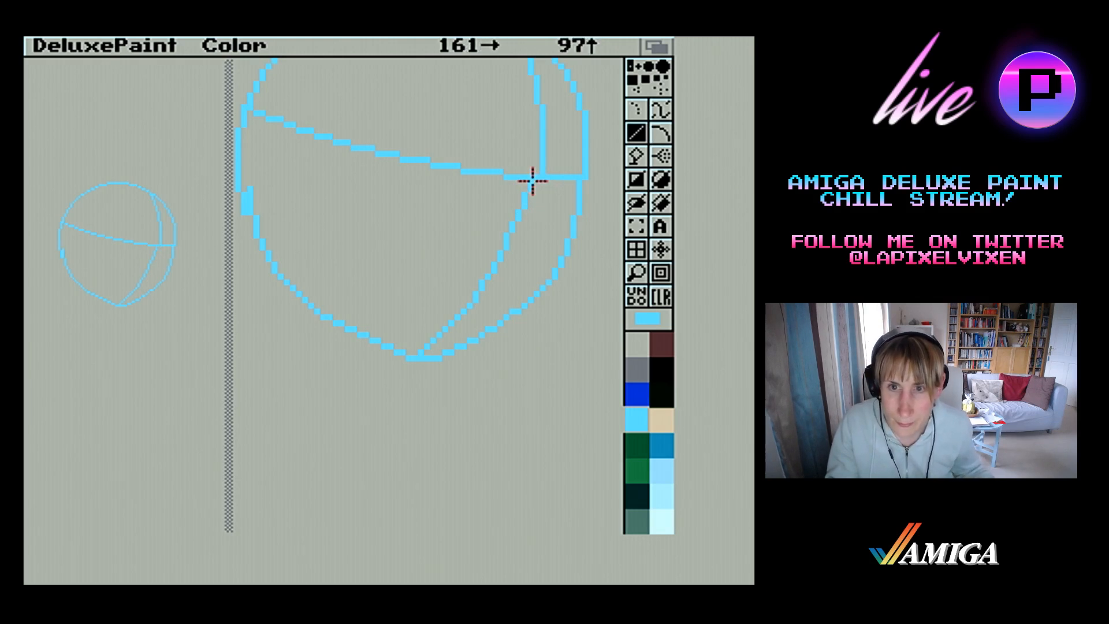
left_click_drag(541, 172, 543, 135)
mouse_move(536, 172)
left_mouse_down()
mouse_move(539, 104)
mouse_move(540, 141)
left_mouse_up()
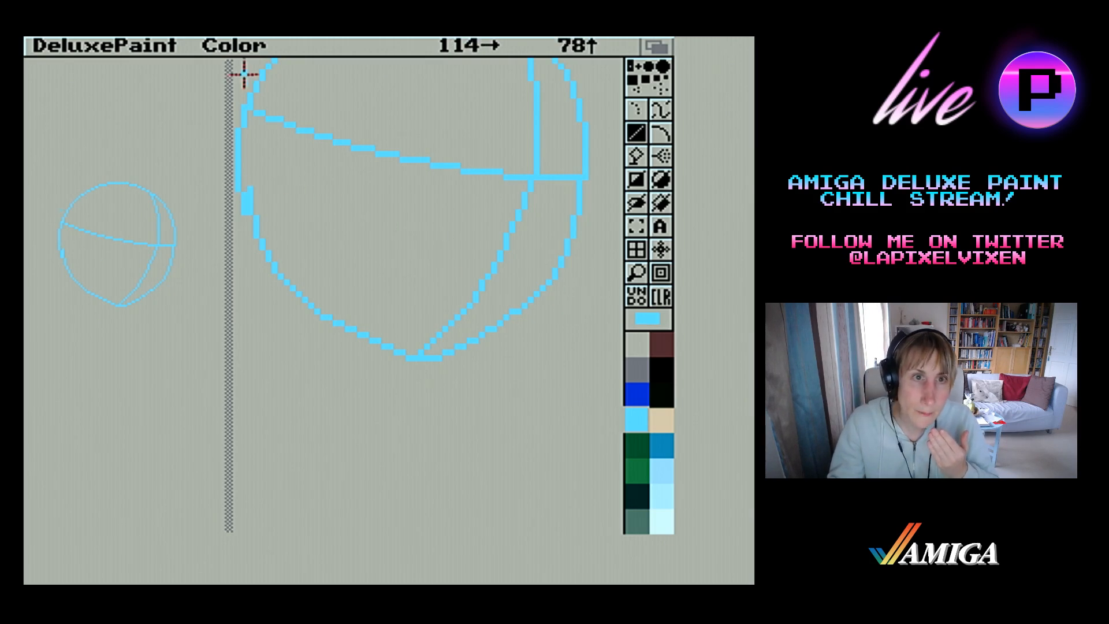
Erase the head's left edge around the brow line and draw an ear outline bulging outward in its place
mouse_move(240, 216)
left_mouse_down()
mouse_move(246, 77)
mouse_move(251, 108)
mouse_move(261, 61)
left_mouse_up()
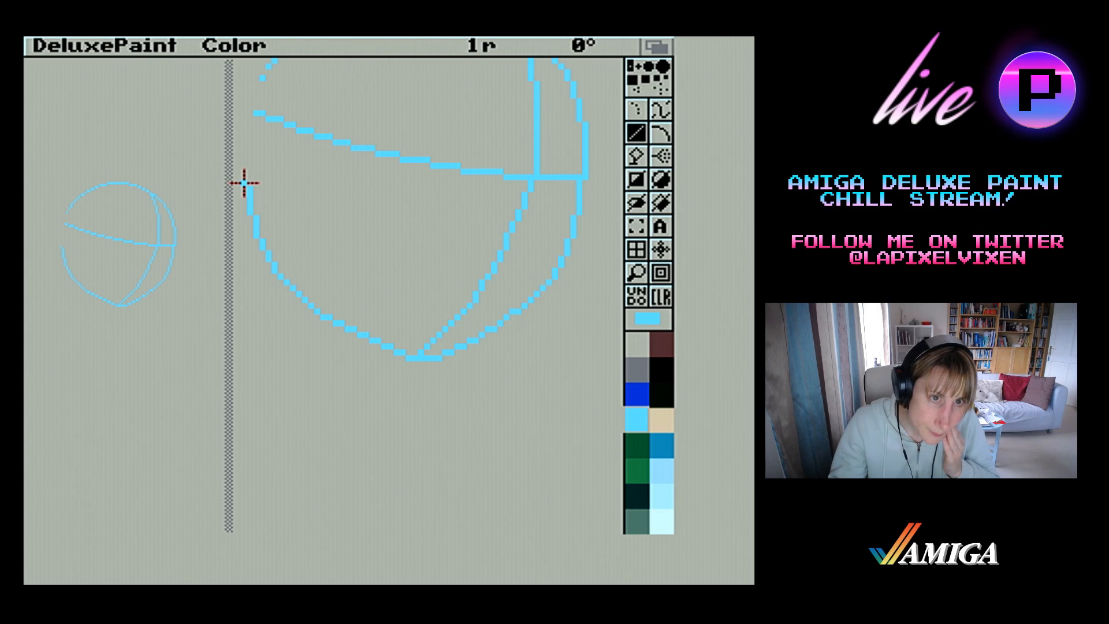
left_click_drag(244, 183, 237, 183)
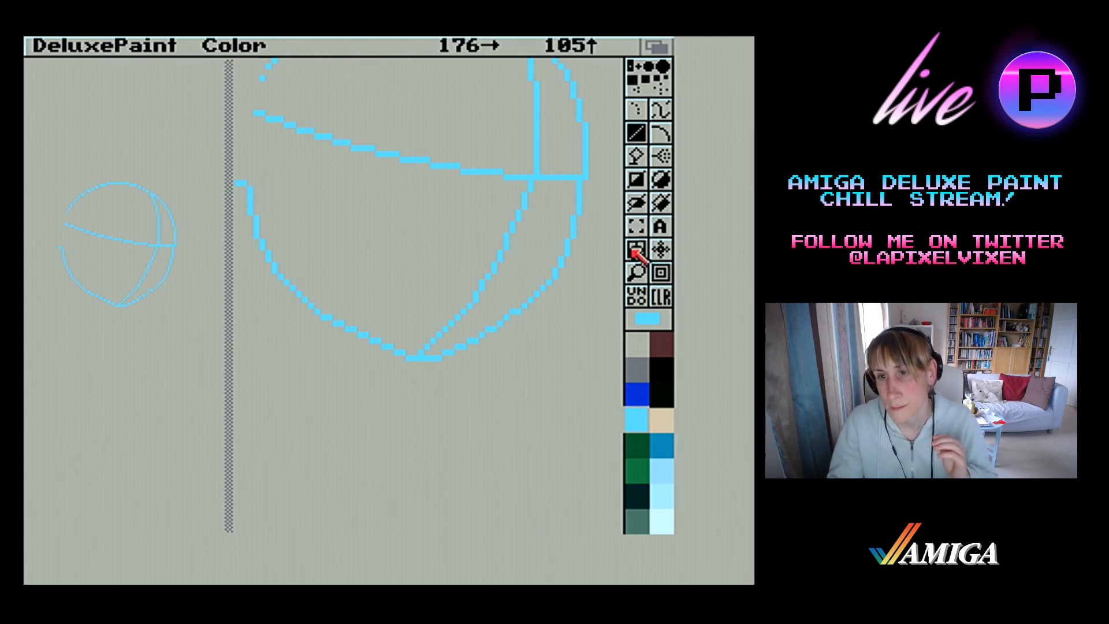
left_click(635, 271)
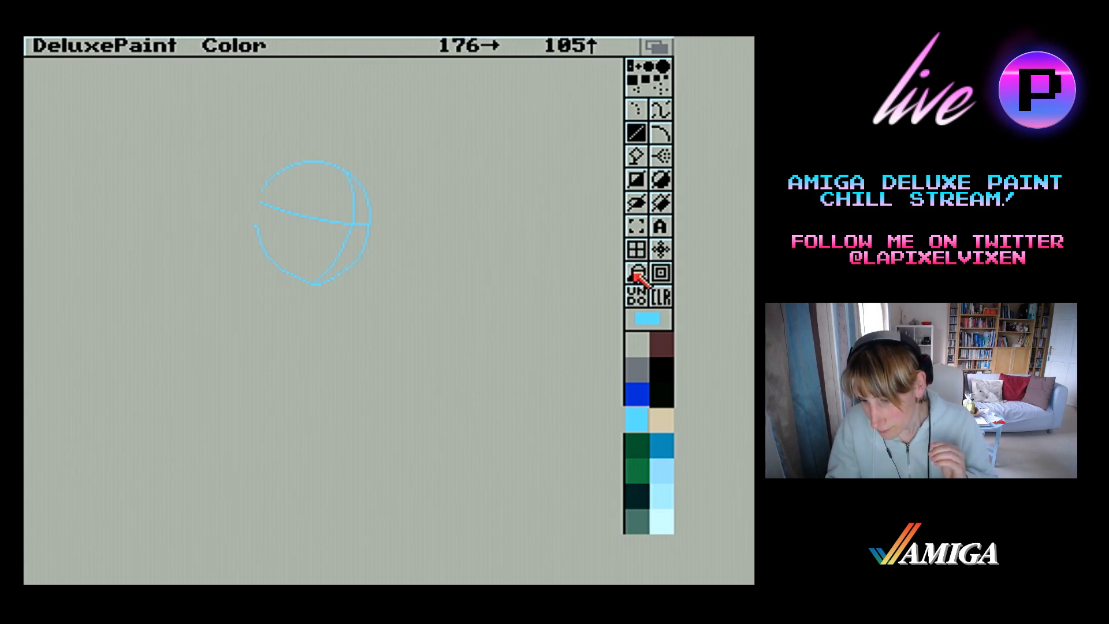
left_click(636, 271)
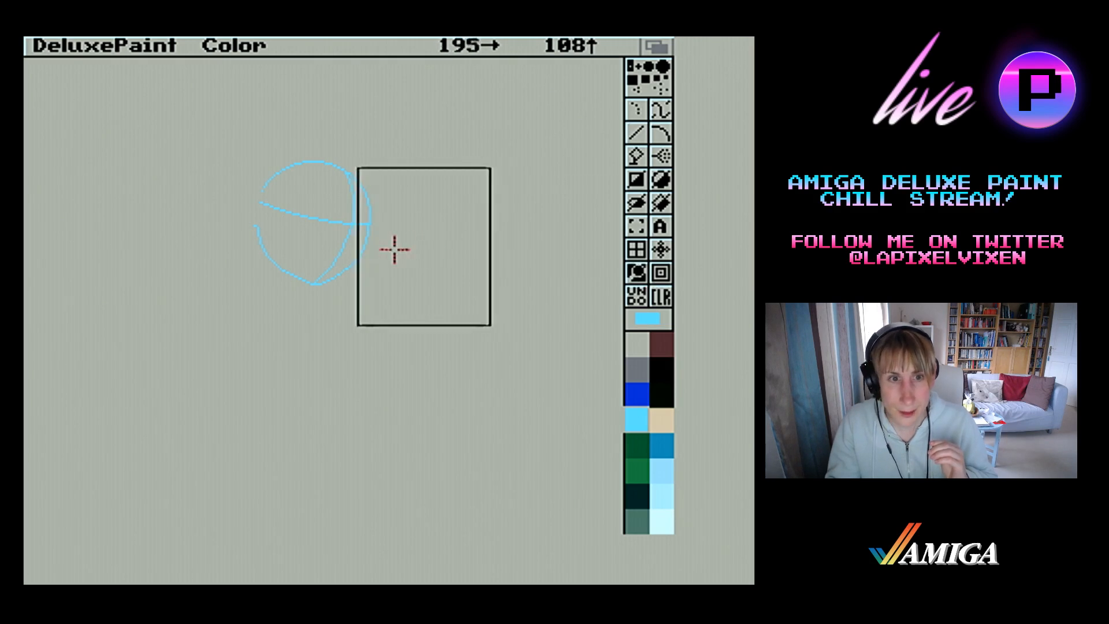
left_click(289, 229)
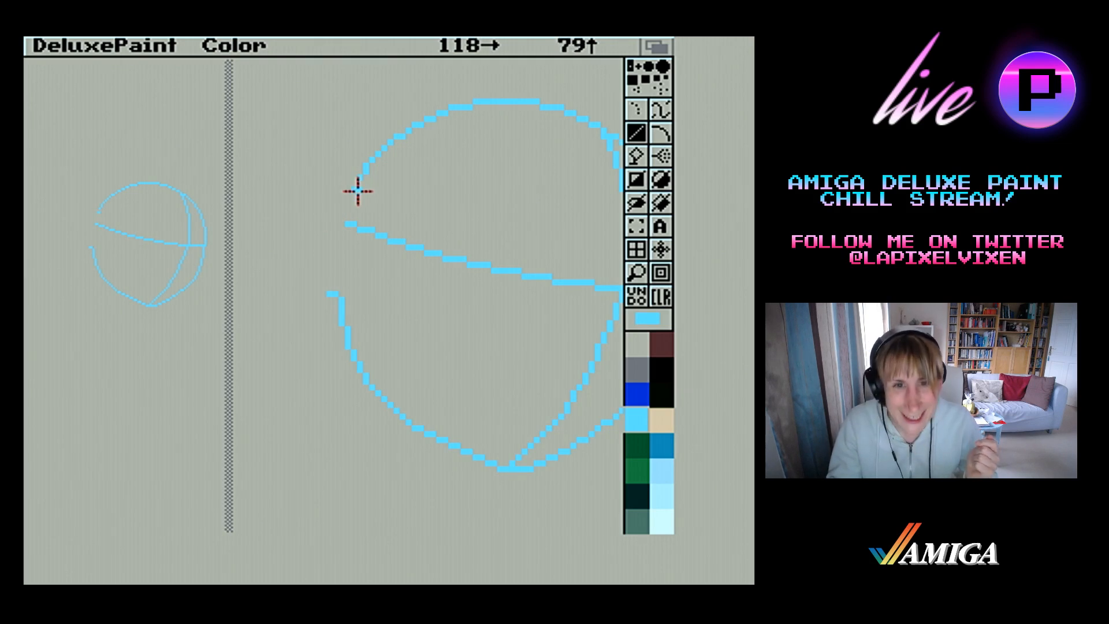
left_click_drag(353, 193, 304, 226)
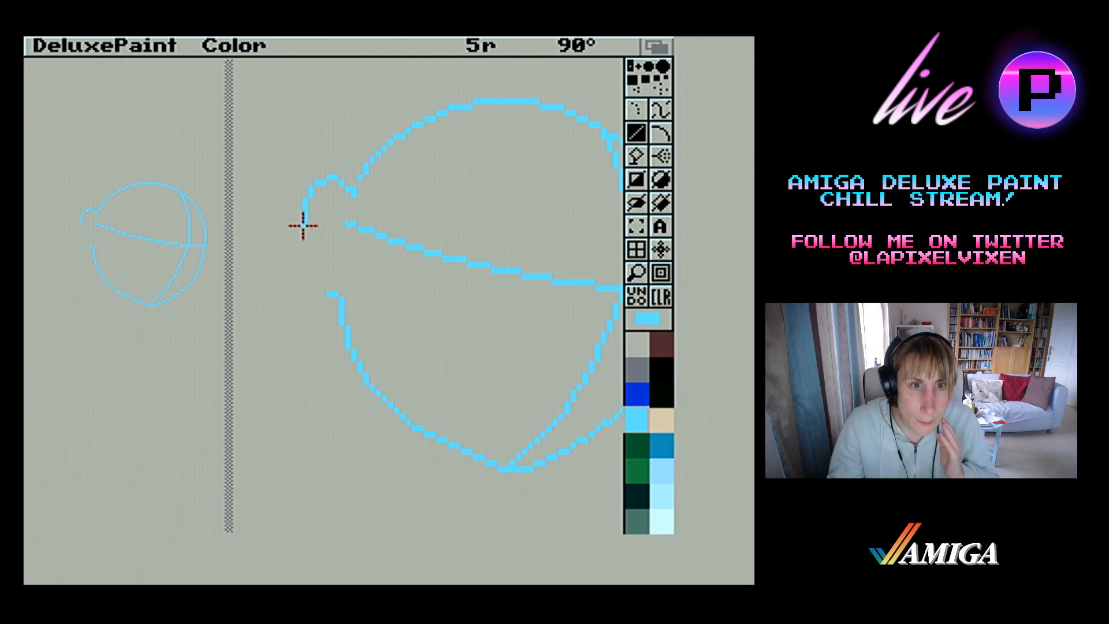
left_click_drag(303, 226, 319, 286)
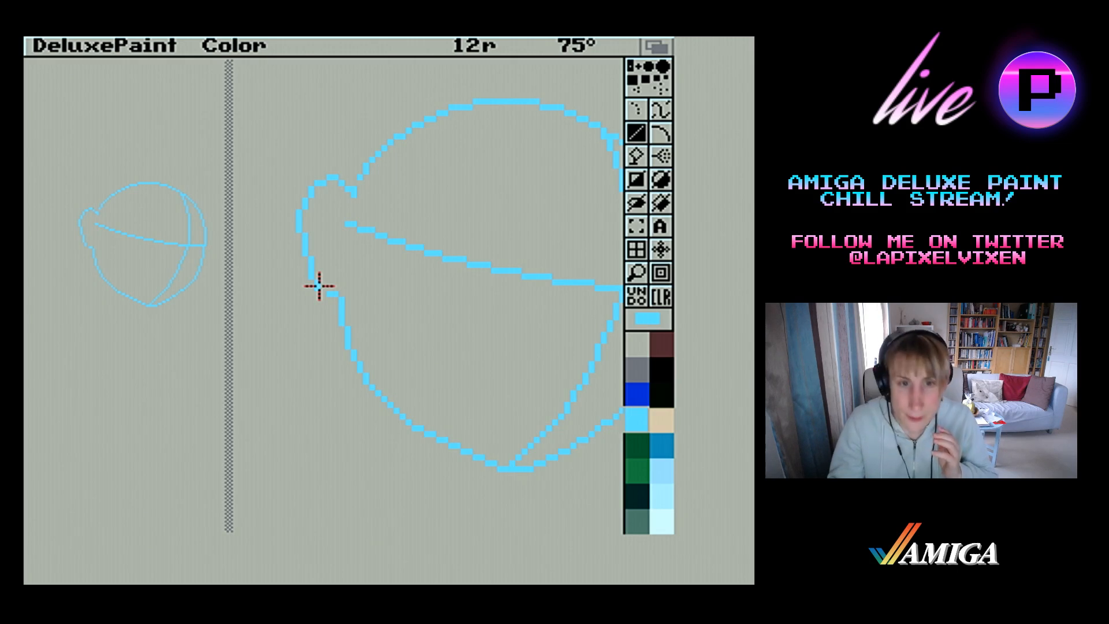
left_click_drag(319, 285, 319, 286)
mouse_move(319, 286)
left_mouse_down()
mouse_move(330, 303)
mouse_move(329, 292)
left_mouse_up()
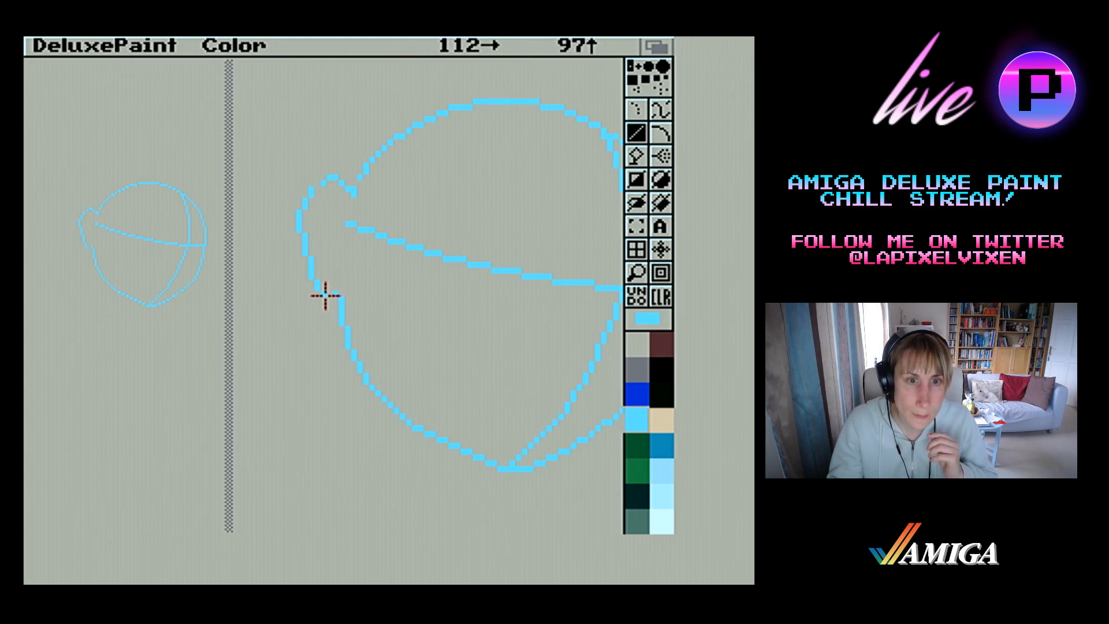
Cut the ear's outer curve as a brush, stamp it slightly closer to the head, and return to the line tool with a colour brush
left_click(631, 229)
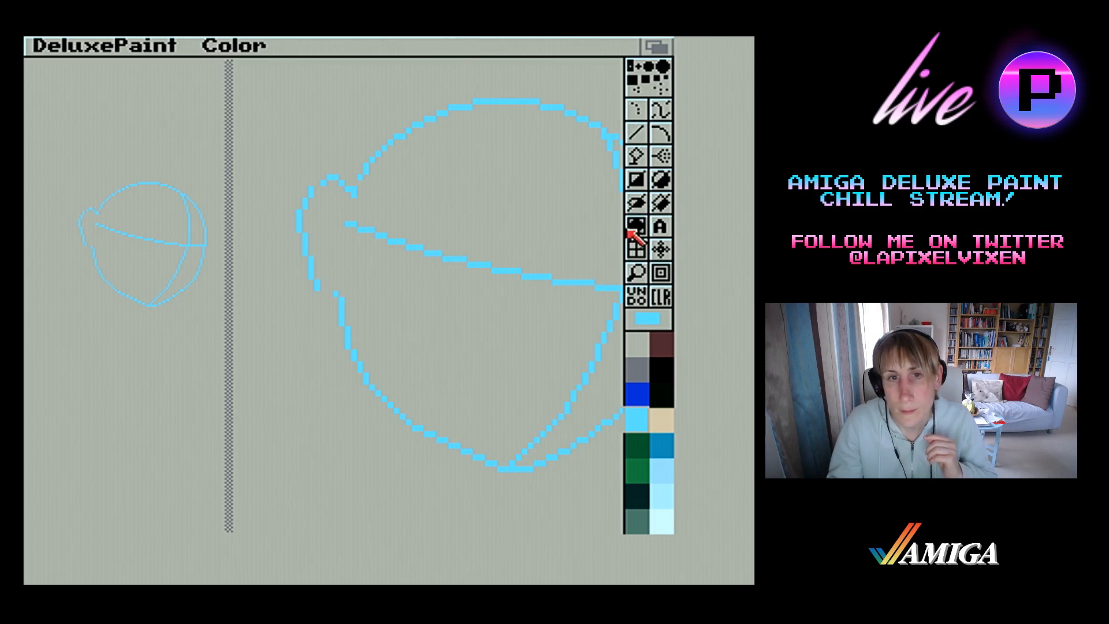
left_click_drag(291, 174, 323, 308)
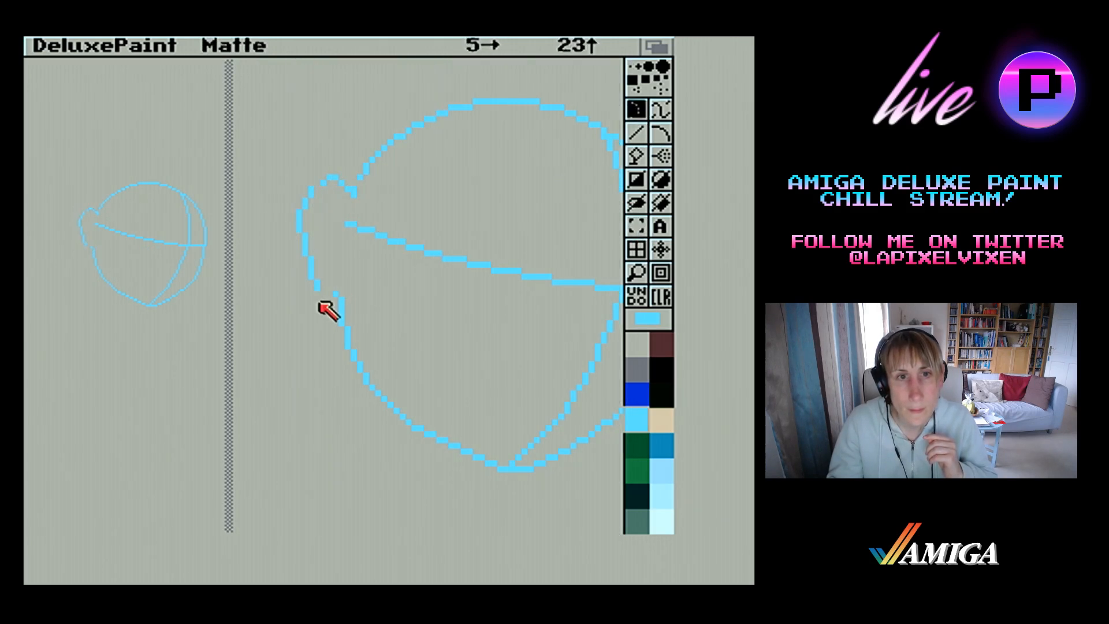
left_click(321, 249)
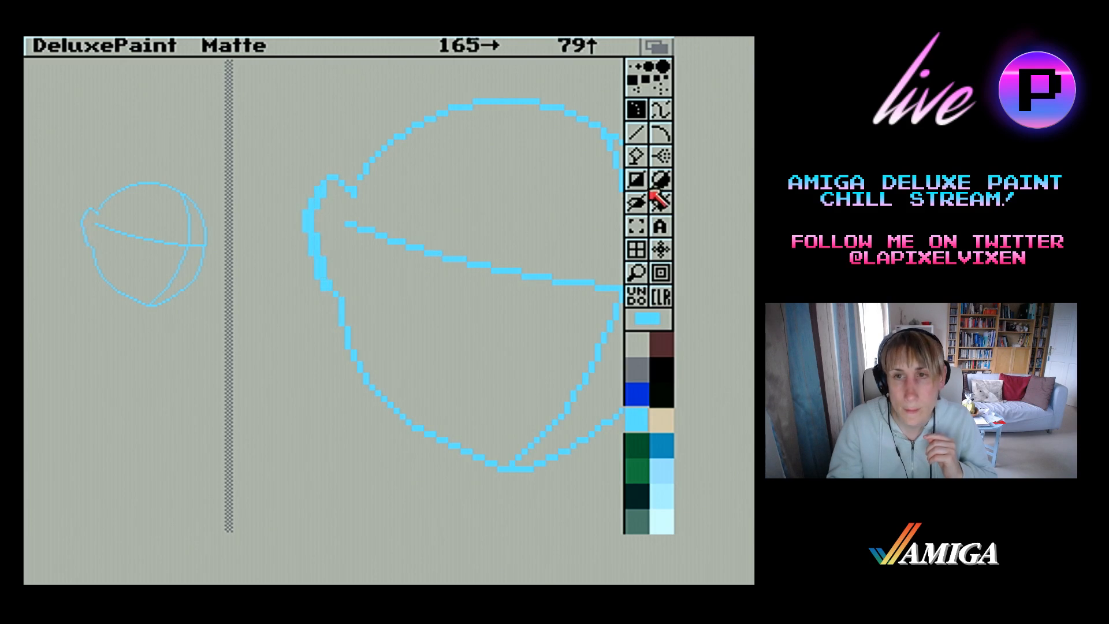
left_click(638, 135)
key("F2")
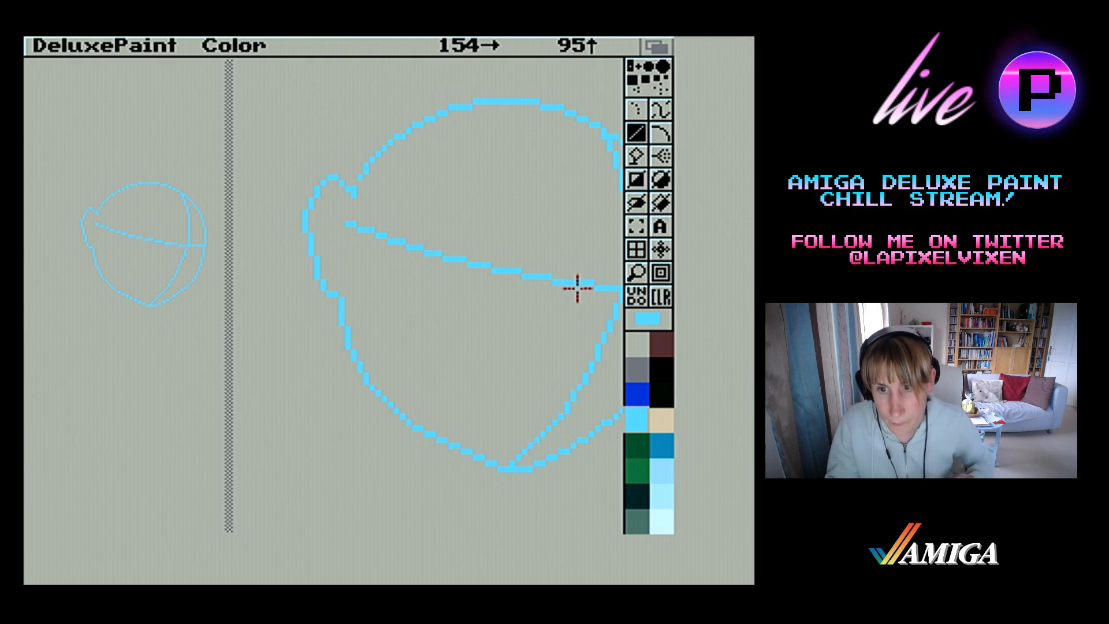
Magnify the lower face and draw a narrower left jaw line from the chin up towards the ear, inside the old one
left_click(637, 273)
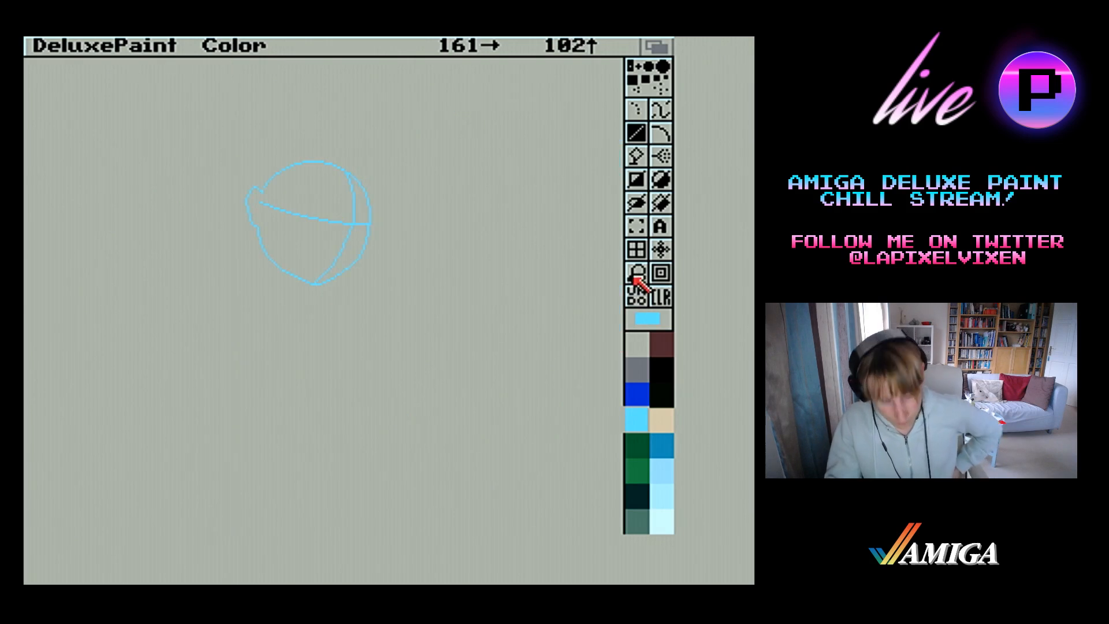
left_click(636, 276)
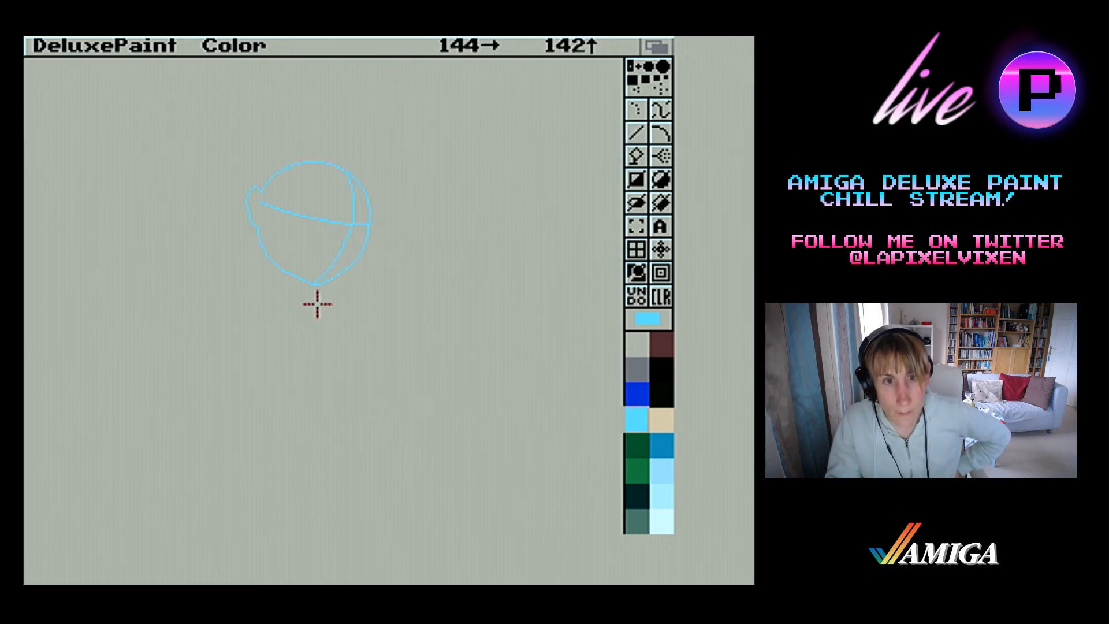
left_click(310, 273)
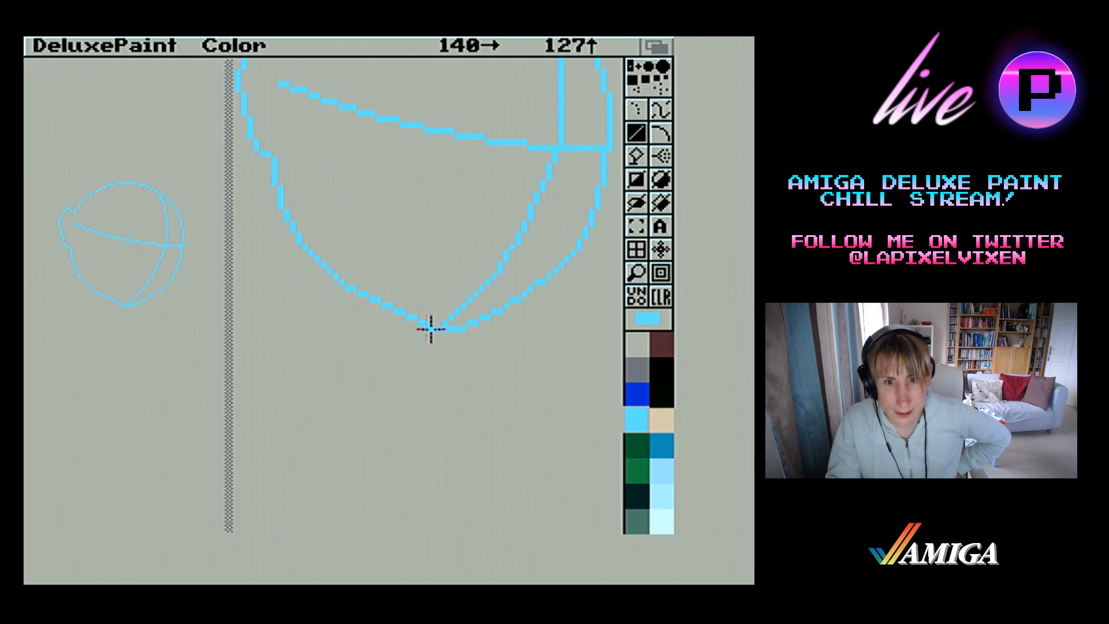
mouse_move(421, 312)
left_mouse_down()
mouse_move(320, 230)
mouse_move(327, 268)
mouse_move(333, 255)
left_mouse_up()
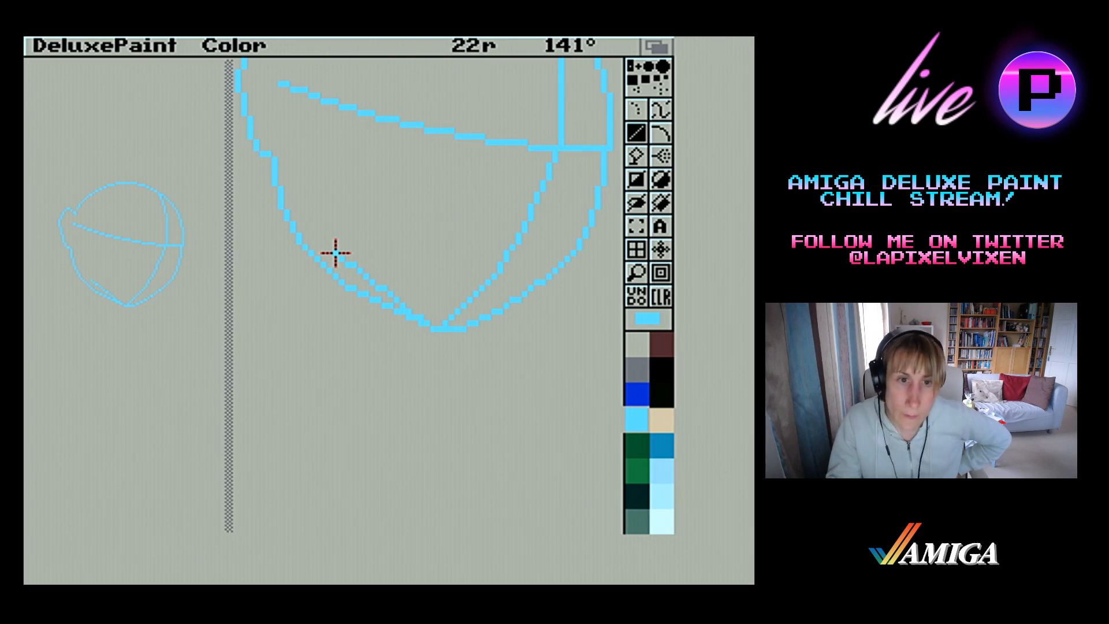
left_click_drag(335, 252, 321, 225)
left_click_drag(321, 226, 388, 293)
mouse_move(388, 294)
left_mouse_down()
mouse_move(354, 270)
mouse_move(345, 219)
mouse_move(326, 221)
left_mouse_up()
left_click_drag(325, 220, 311, 176)
mouse_move(311, 177)
left_mouse_down()
mouse_move(311, 153)
mouse_move(299, 162)
left_mouse_up()
left_click_drag(295, 158, 281, 123)
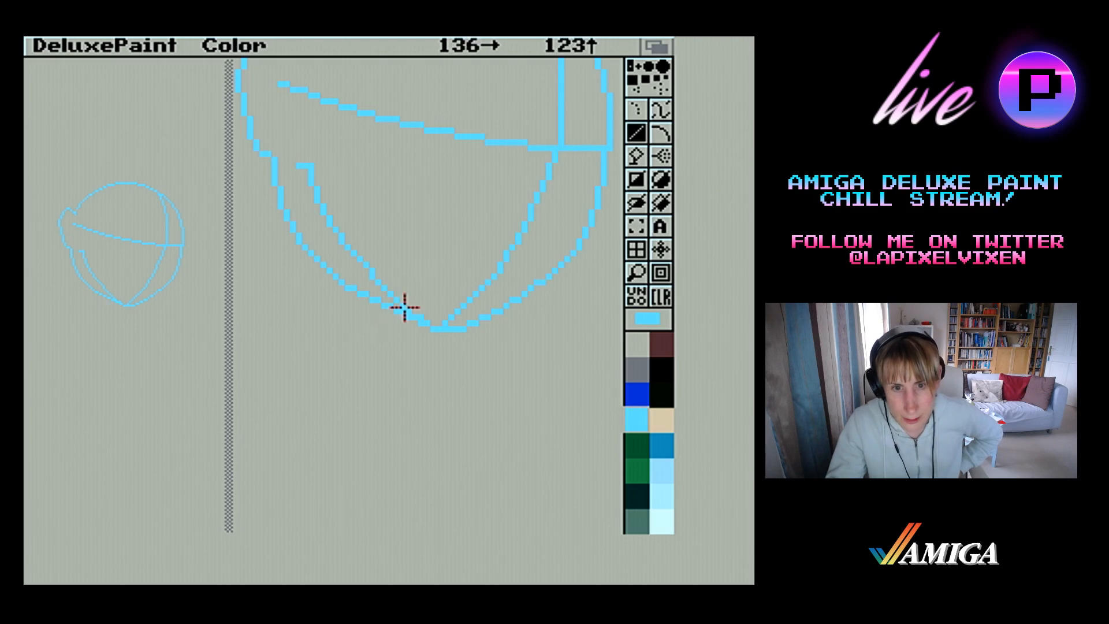
Erase the old outer left jaw line between the chin and the ear
left_click_drag(405, 310, 364, 294)
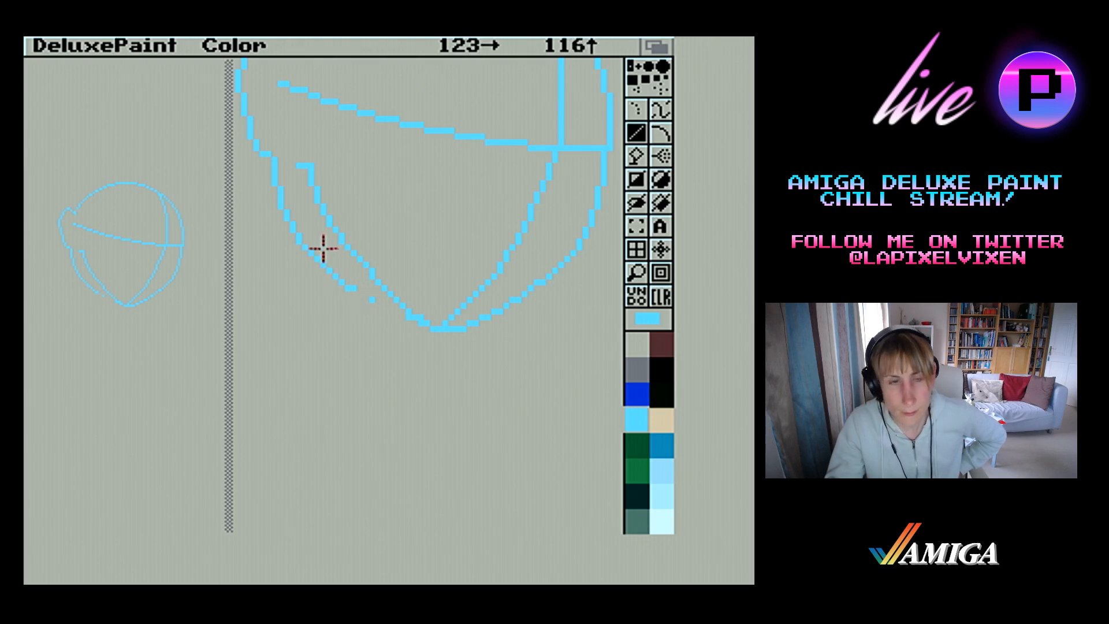
mouse_move(275, 175)
left_mouse_down()
mouse_move(280, 210)
mouse_move(339, 282)
left_mouse_up()
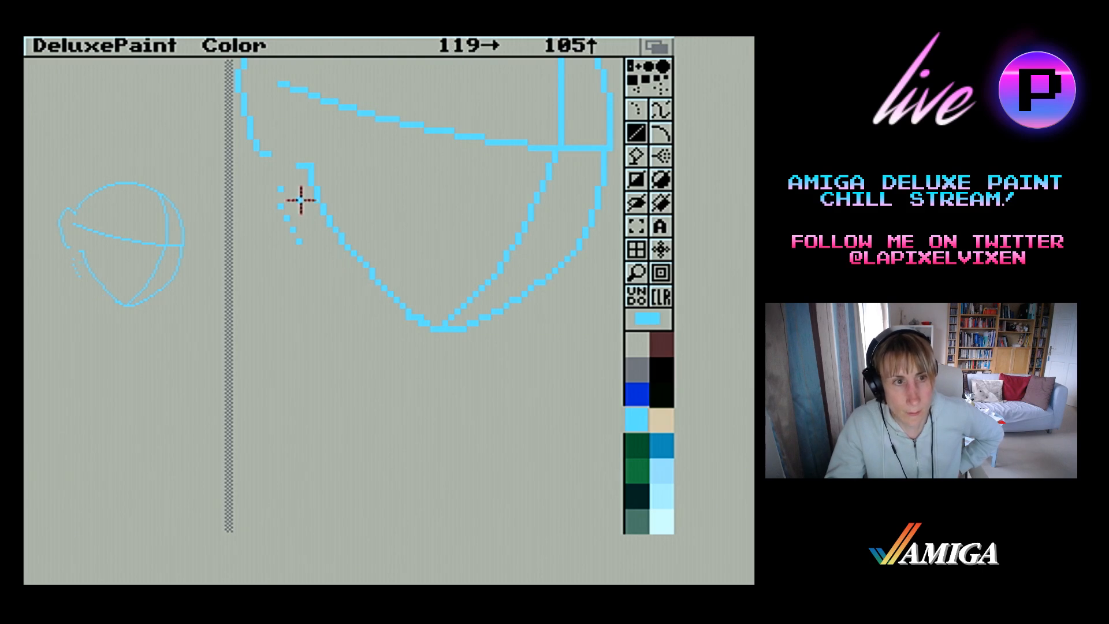
mouse_move(280, 181)
left_mouse_down()
mouse_move(297, 262)
mouse_move(292, 190)
mouse_move(282, 199)
left_mouse_up()
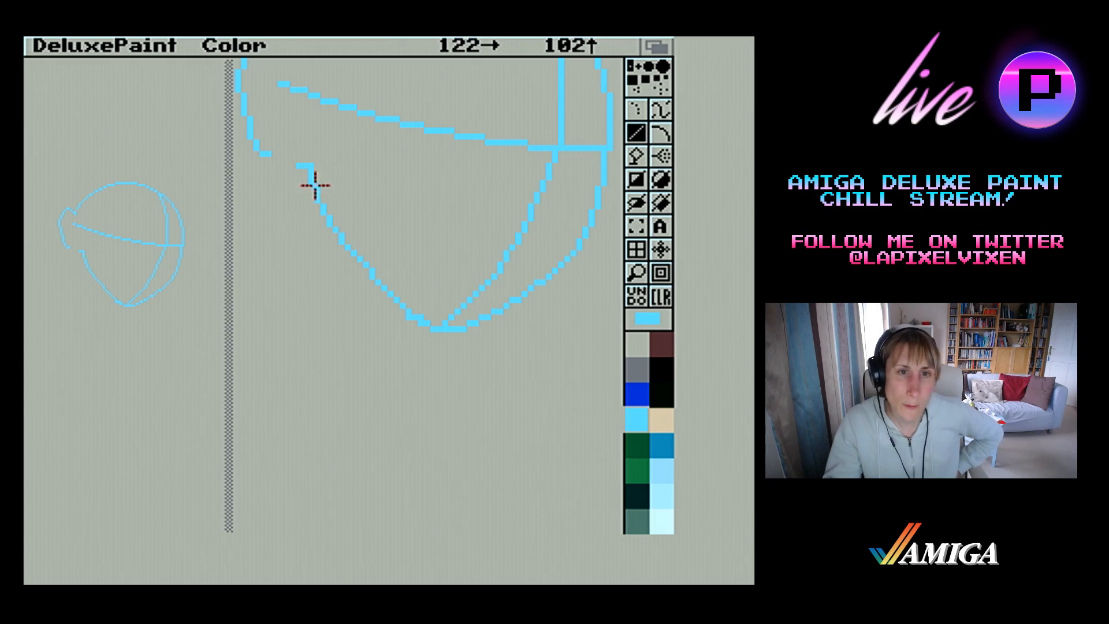
Erase the straight narrow left jaw line and redraw it as a rounder curve from the chin up to below the ear
mouse_move(316, 185)
left_mouse_down()
mouse_move(336, 280)
mouse_move(358, 268)
mouse_move(372, 277)
mouse_move(315, 191)
left_mouse_up()
left_click_drag(392, 297, 361, 262)
mouse_move(411, 318)
left_mouse_down()
mouse_move(381, 282)
mouse_move(393, 294)
left_mouse_up()
left_click_drag(373, 265, 370, 267)
left_click_drag(419, 315, 360, 283)
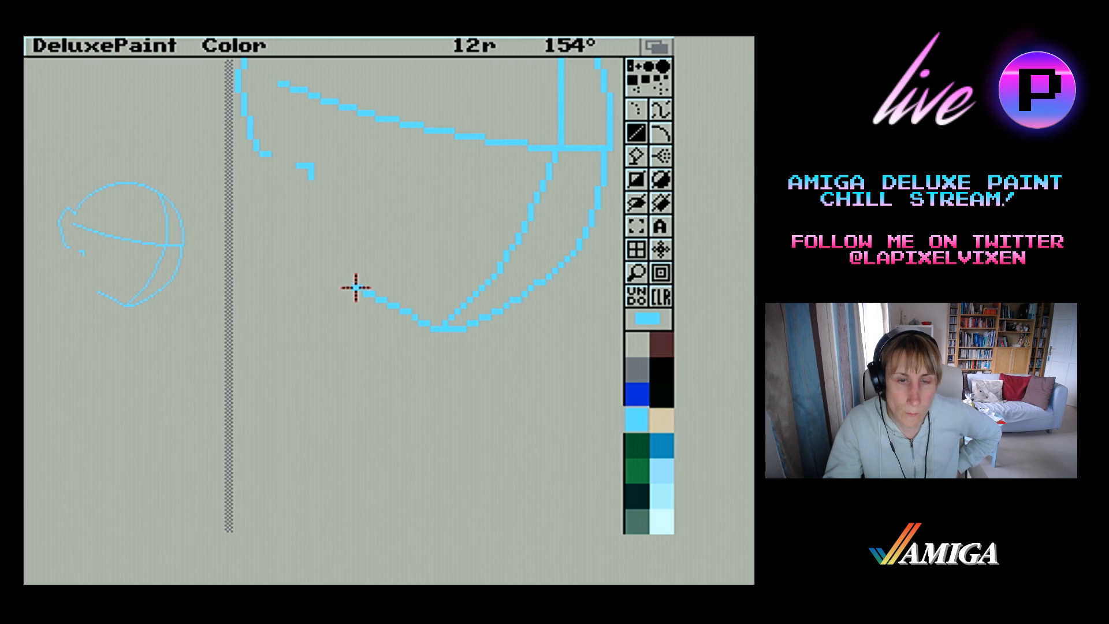
left_click_drag(352, 288, 349, 285)
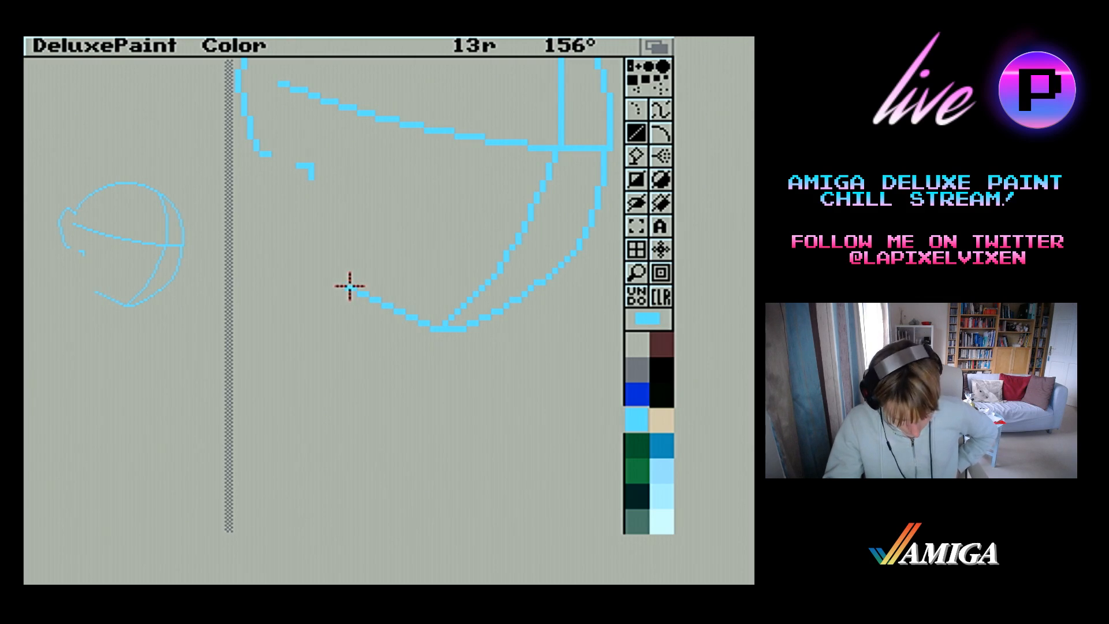
left_click_drag(350, 285, 299, 181)
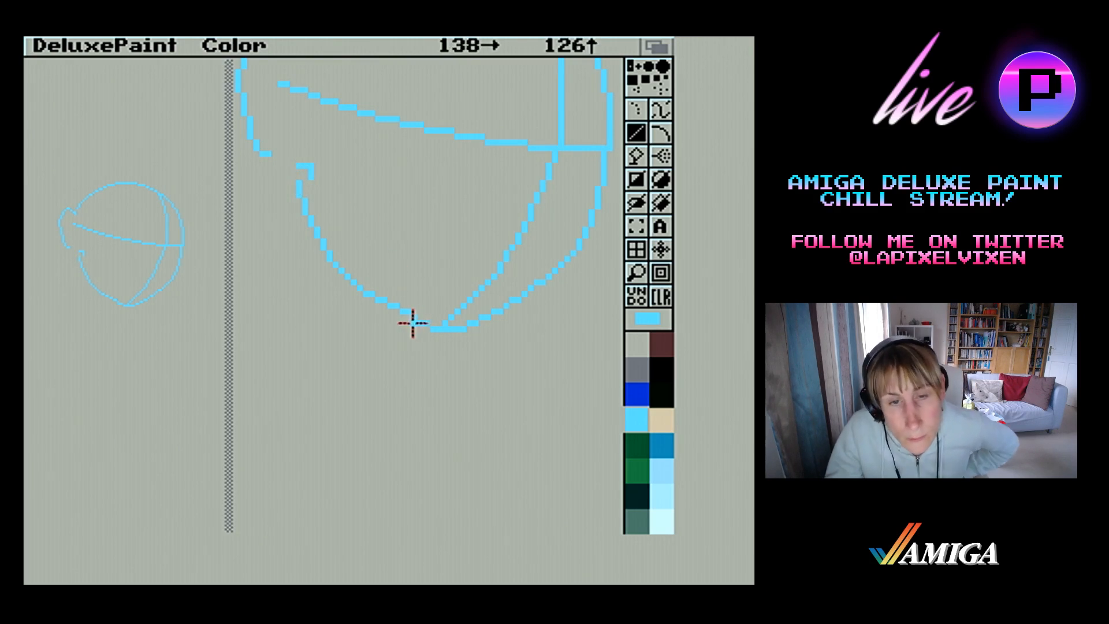
left_click_drag(365, 295, 368, 290)
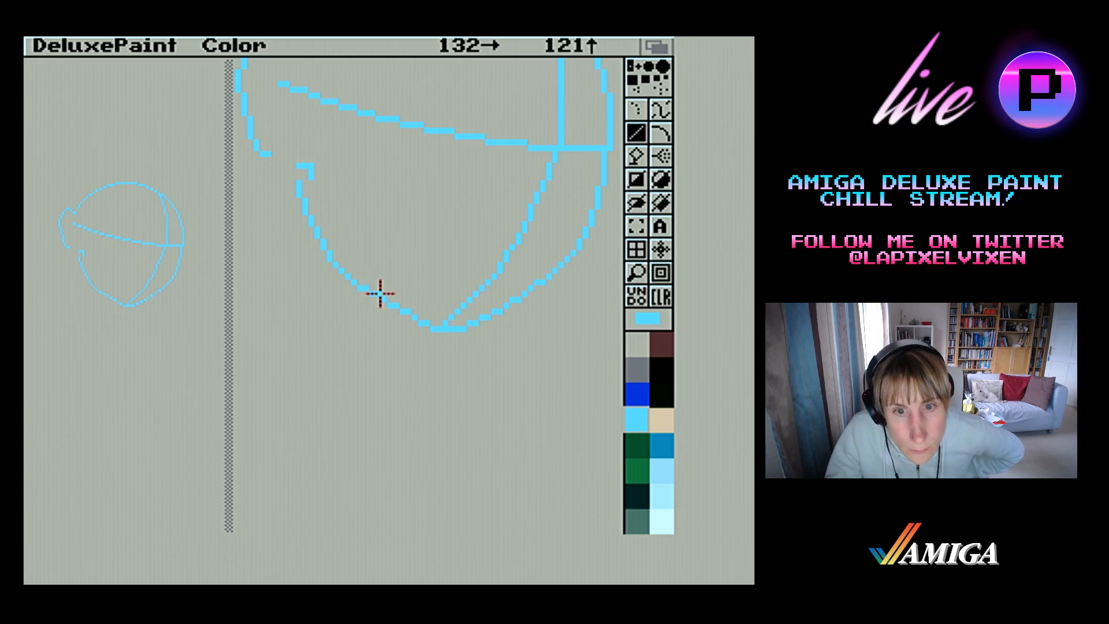
Cut the left jaw curve as a brush, stamp it slightly lower, remove the leftover top hook and close the gap to the chin
left_click_drag(411, 312, 386, 303)
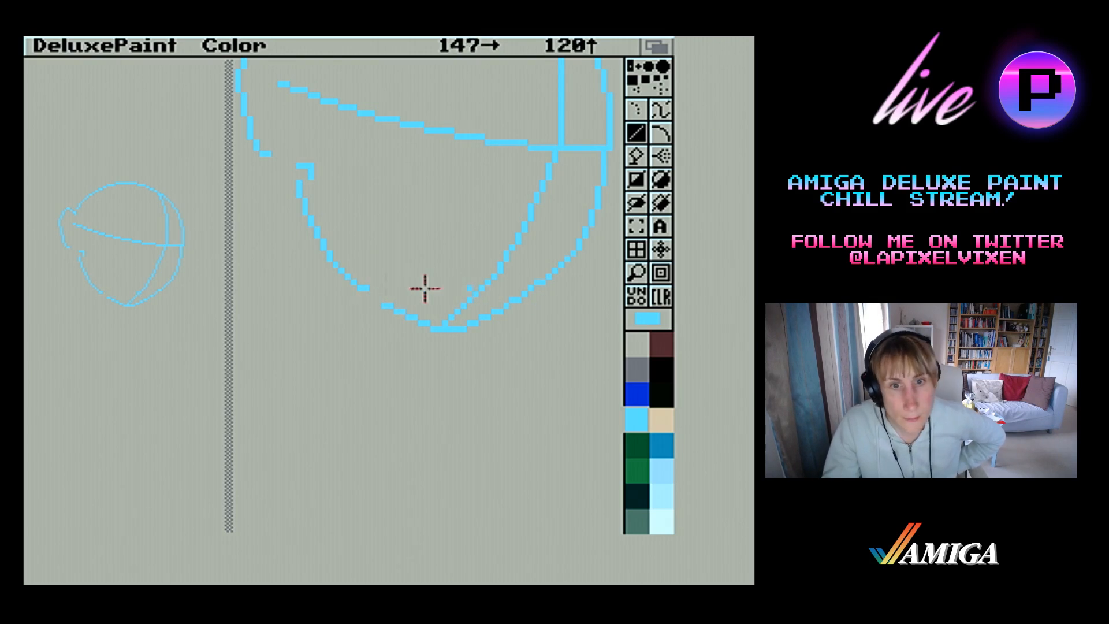
left_click(636, 225)
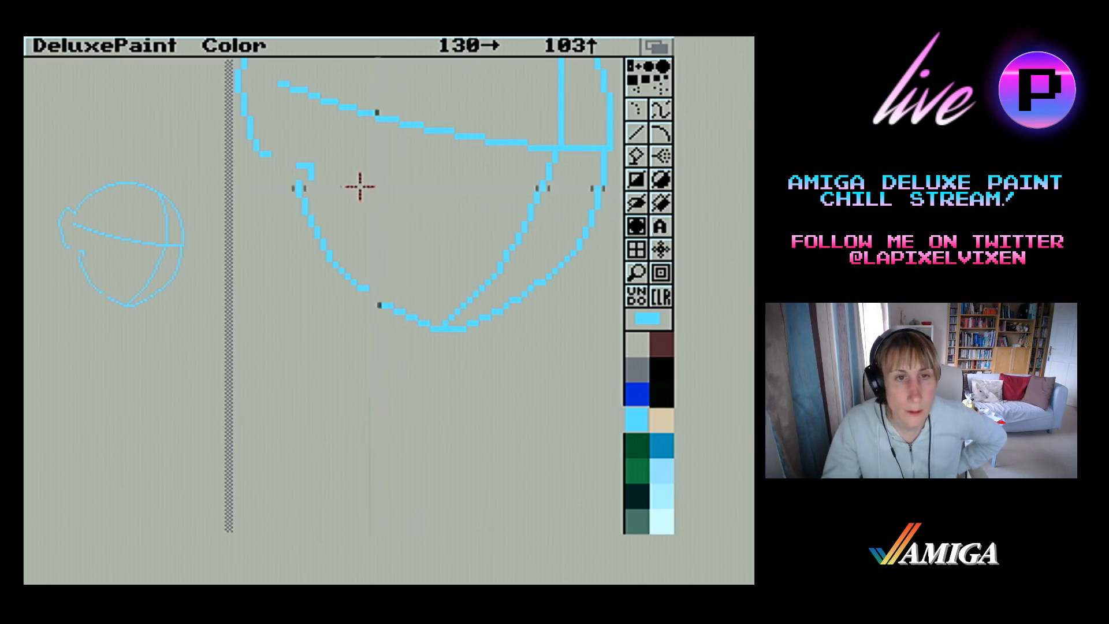
mouse_move(289, 182)
left_mouse_down()
mouse_move(339, 292)
mouse_move(366, 290)
left_mouse_up()
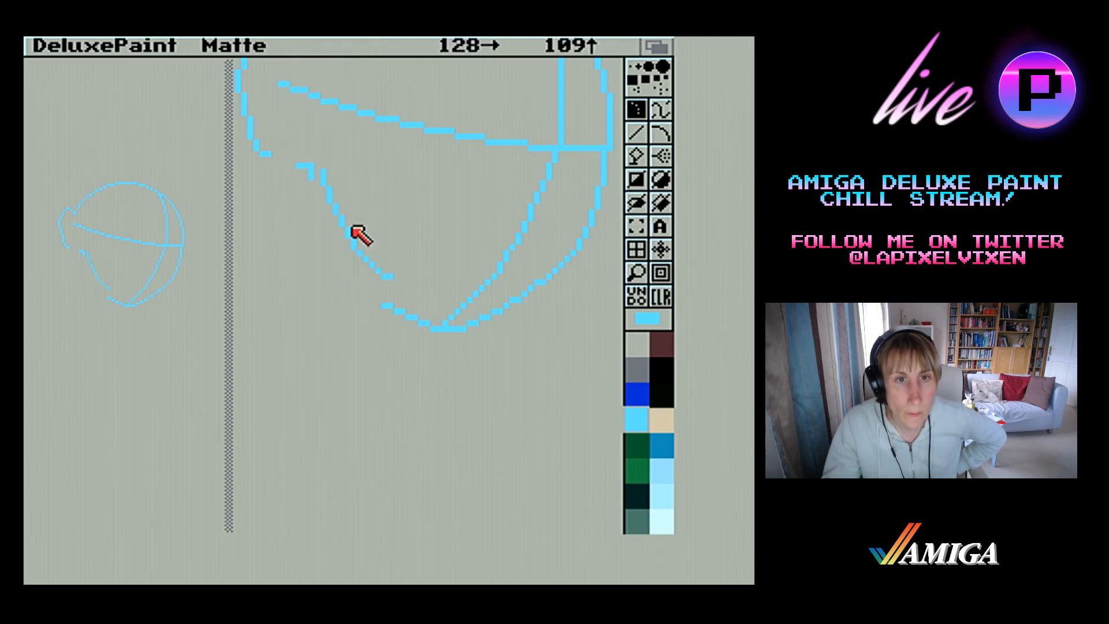
right_click(325, 221)
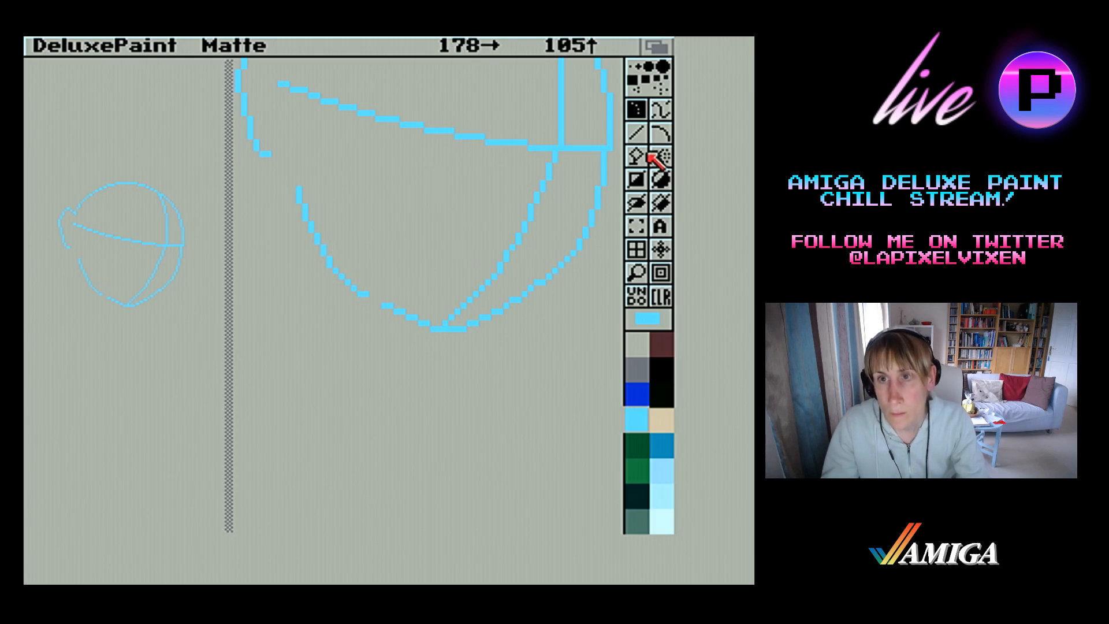
left_click(637, 139)
key("F2")
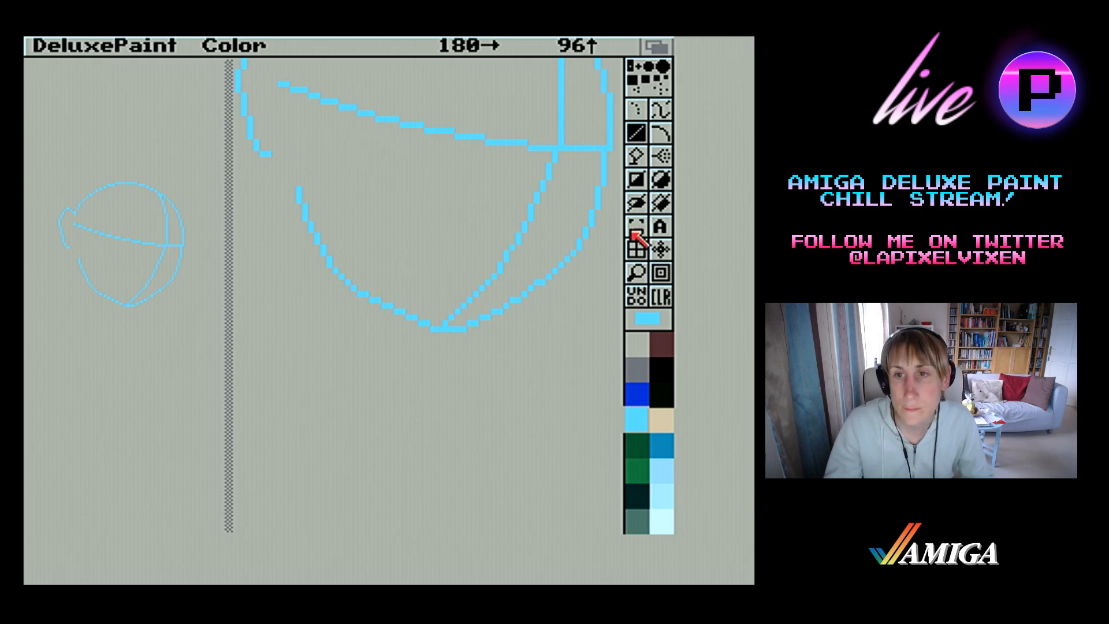
Cut the ear's outline as a brush, stamp it lower and closer against the head, and return to the line tool with a small brush
left_click(636, 272)
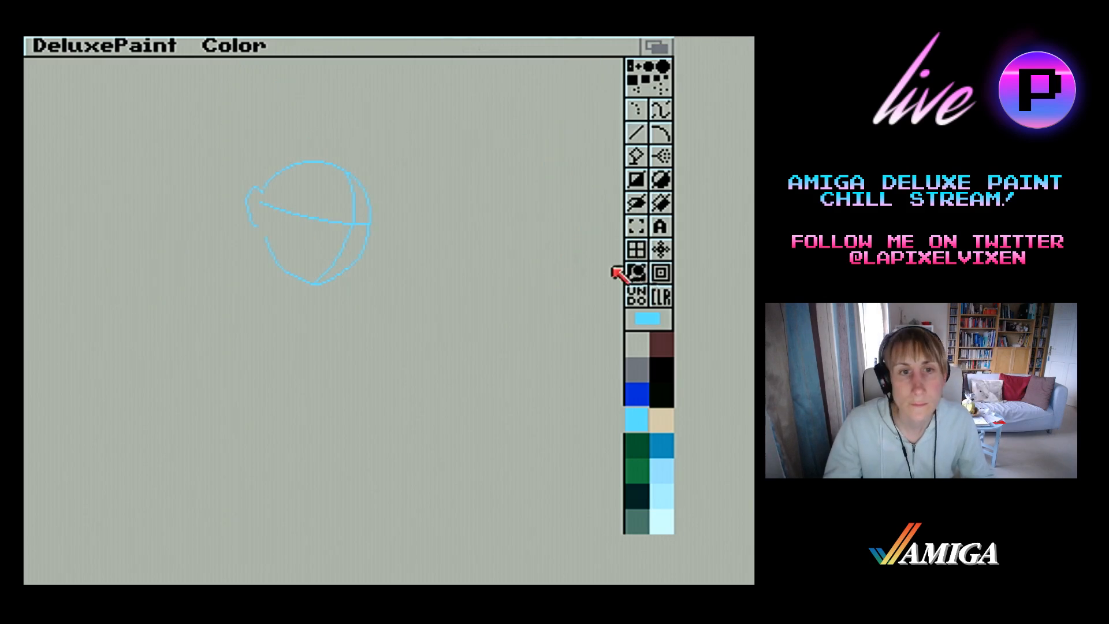
left_click(636, 226)
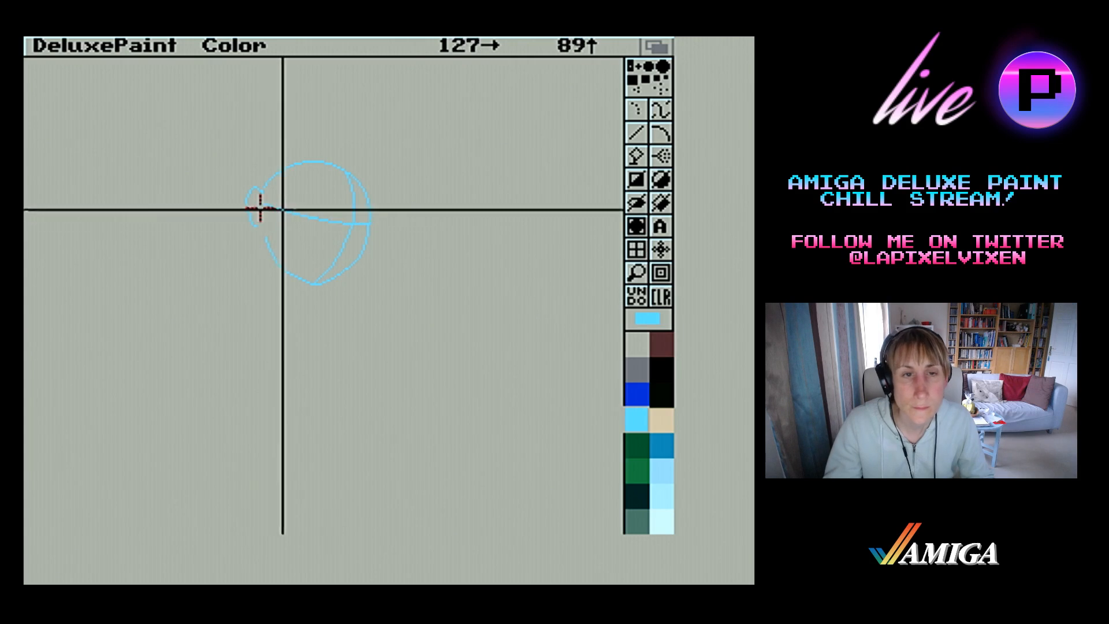
left_click_drag(238, 181, 263, 230)
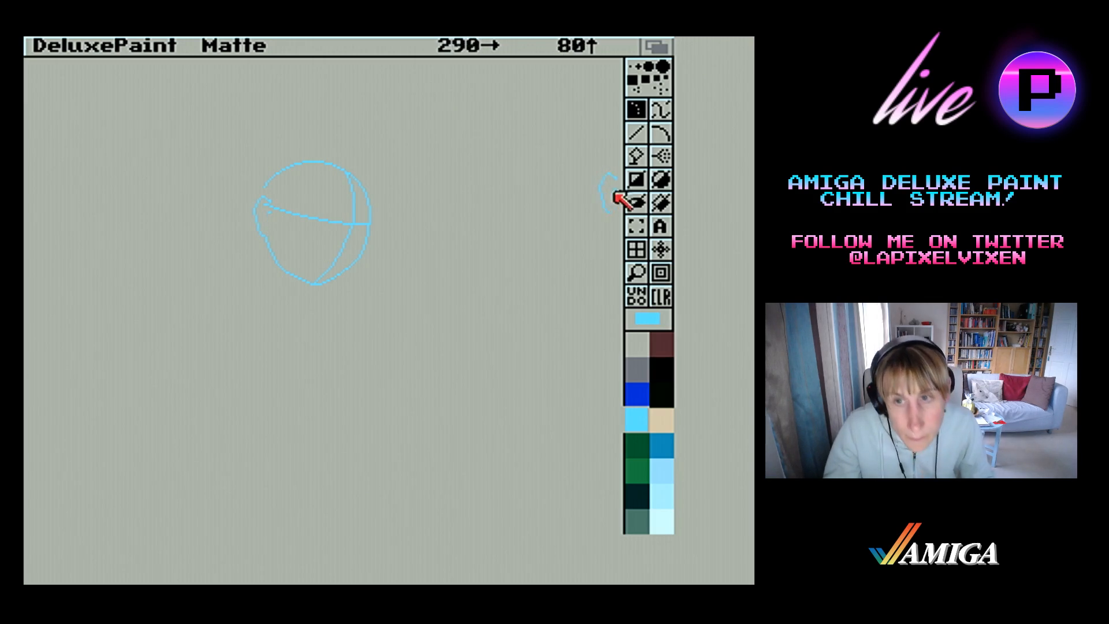
left_click(634, 138)
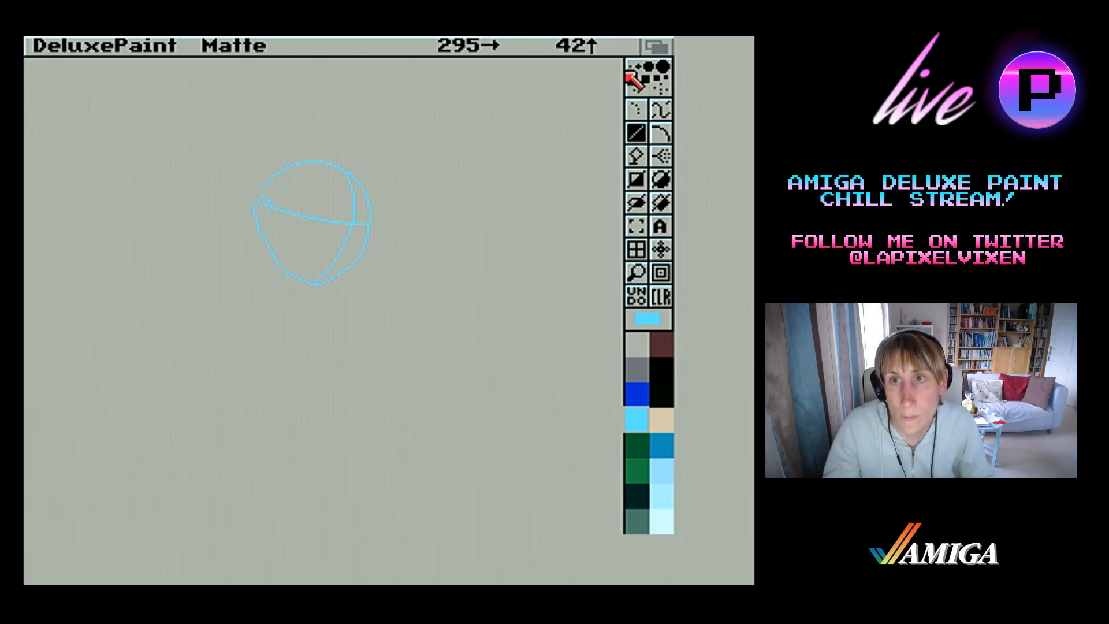
left_click(632, 66)
Magnify the ear area, erase the stray pixels inside the ear and tidy the ear's inner line down to the eye line
left_click(637, 266)
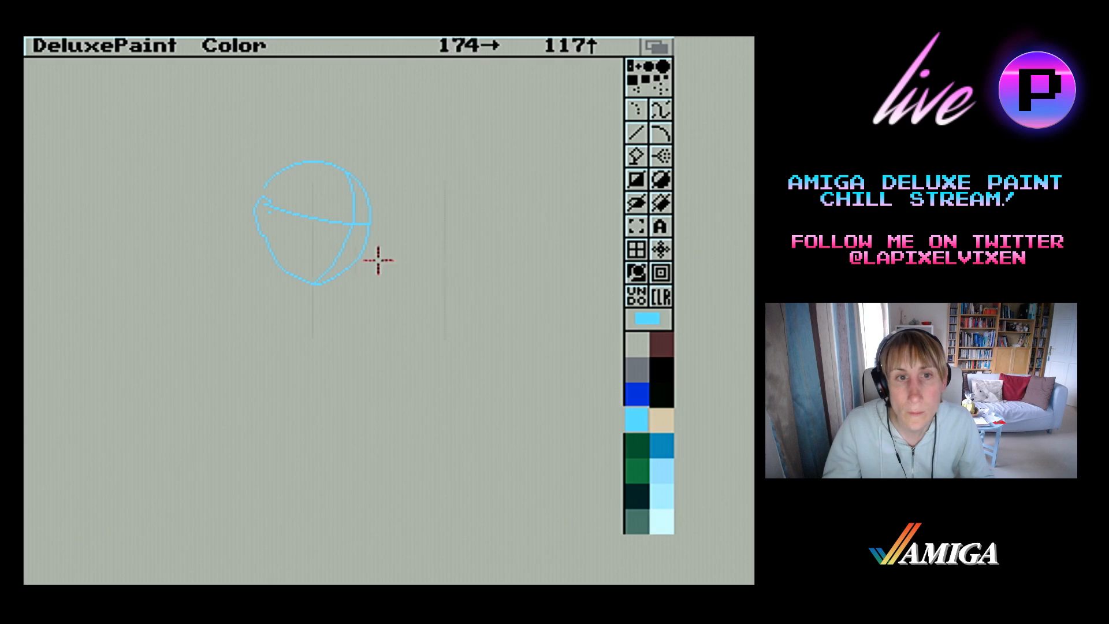
left_click(324, 225)
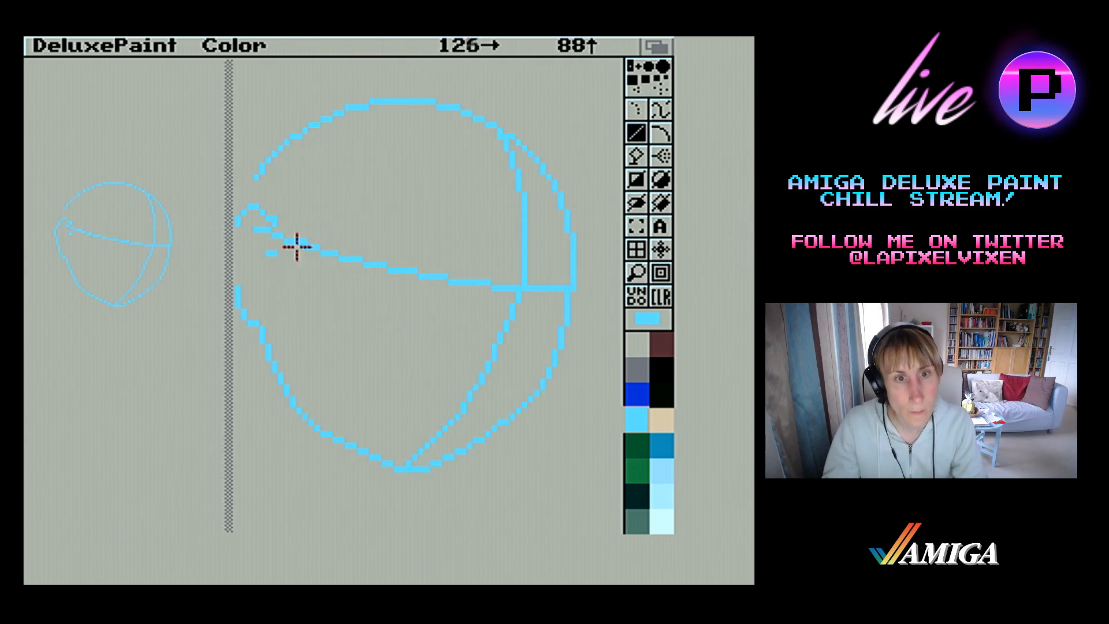
mouse_move(285, 252)
left_mouse_down()
mouse_move(266, 229)
mouse_move(276, 219)
left_mouse_up()
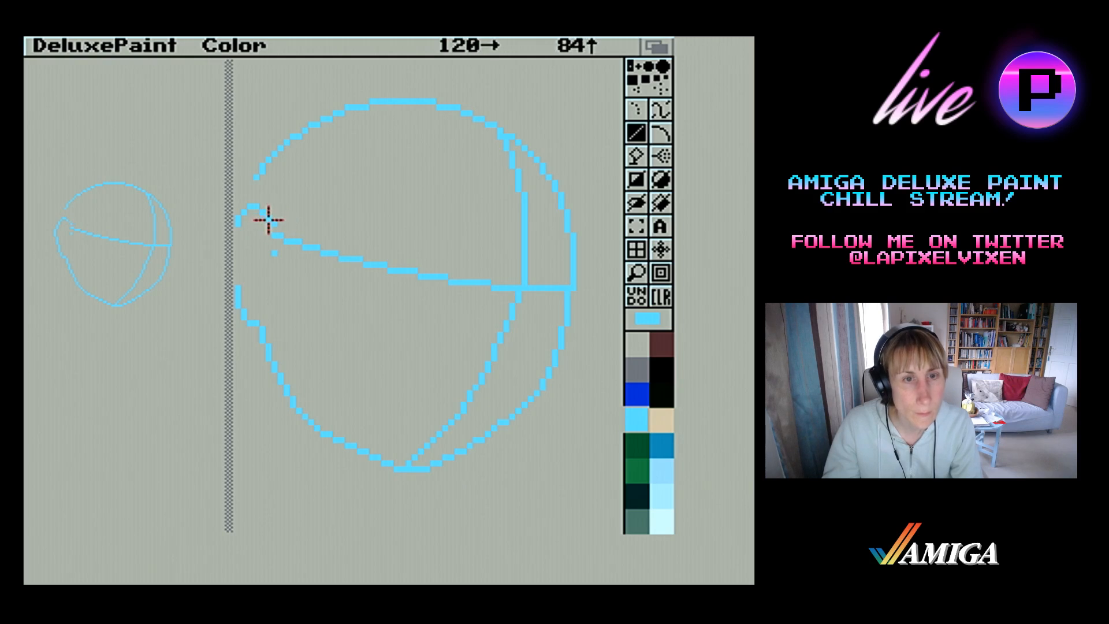
left_click(266, 217)
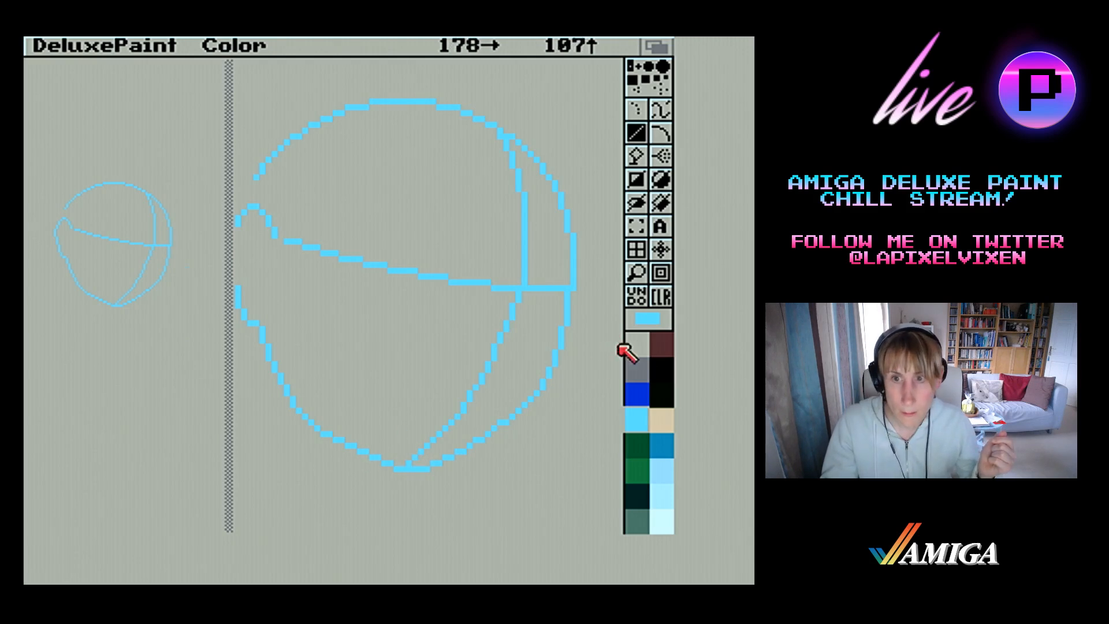
Erase the face's outer right edge above the eye line and redraw it as a short line slanting outward
left_click(639, 268)
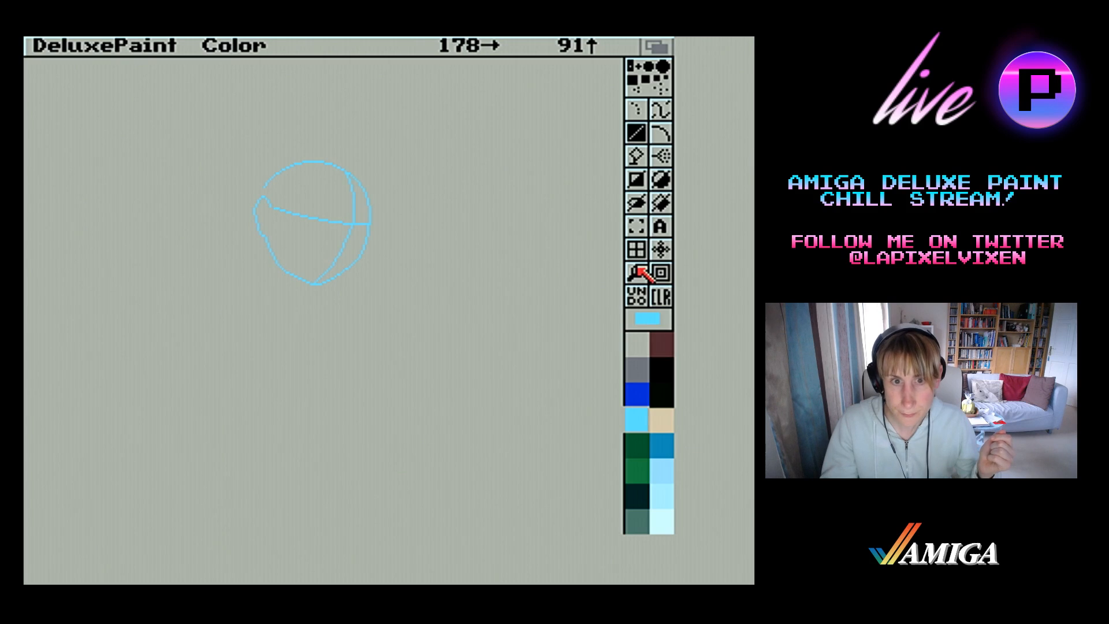
left_click(638, 268)
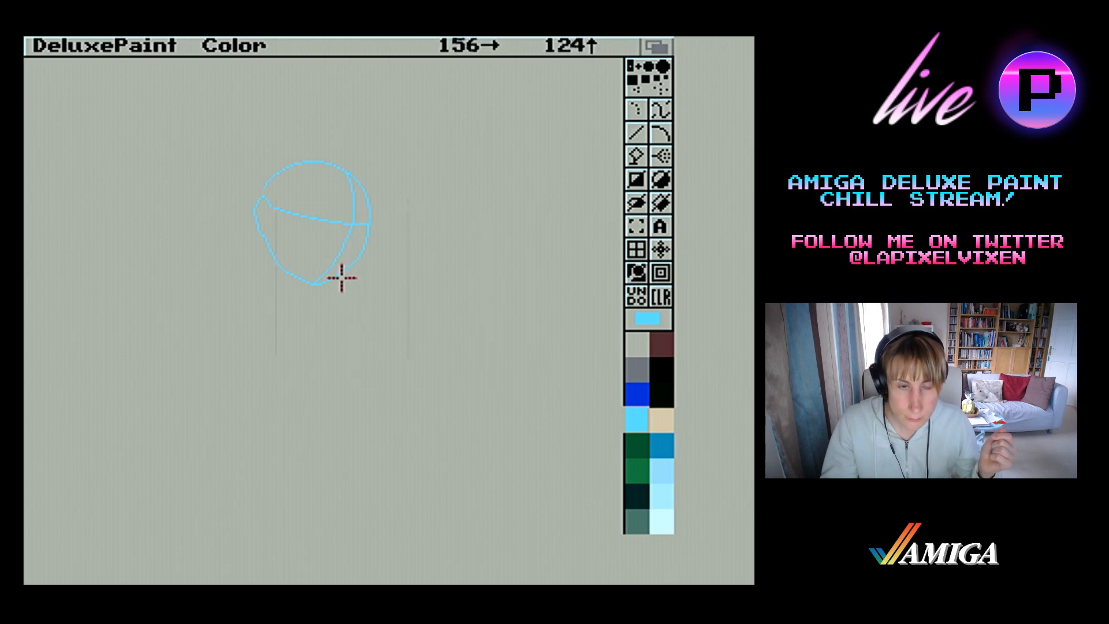
left_click(315, 264)
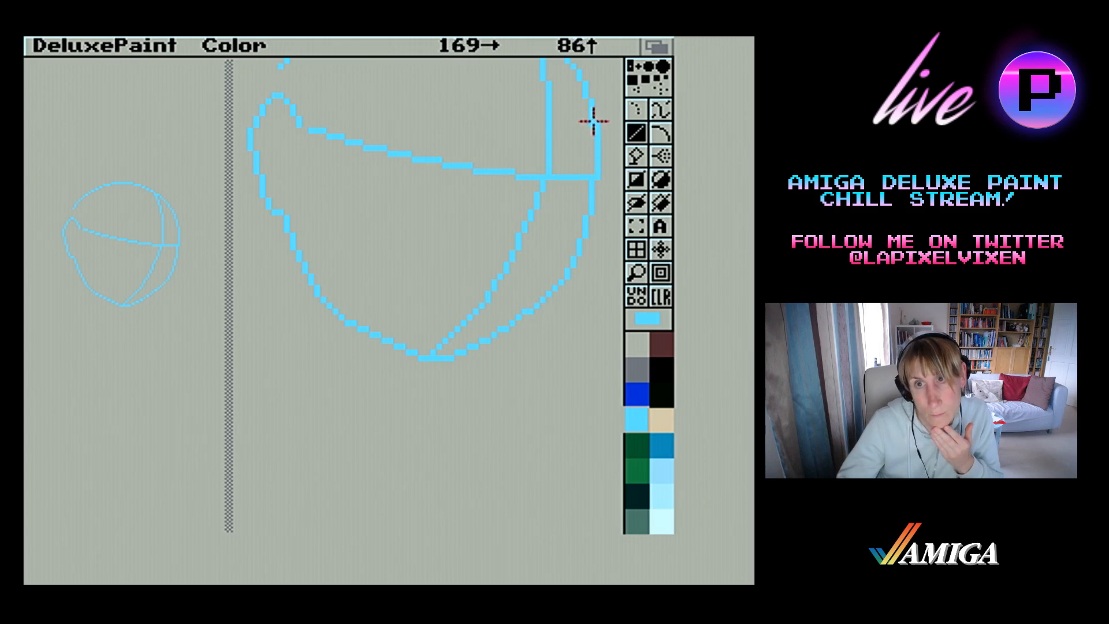
mouse_move(591, 122)
left_mouse_down()
mouse_move(596, 181)
mouse_move(600, 112)
left_mouse_up()
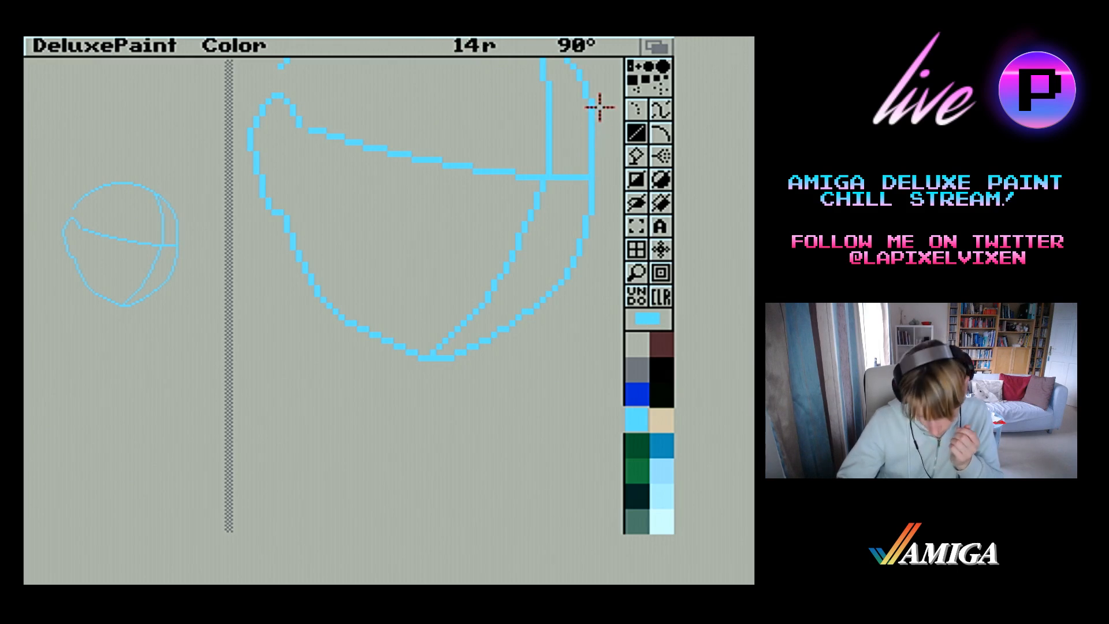
left_click_drag(600, 107, 599, 104)
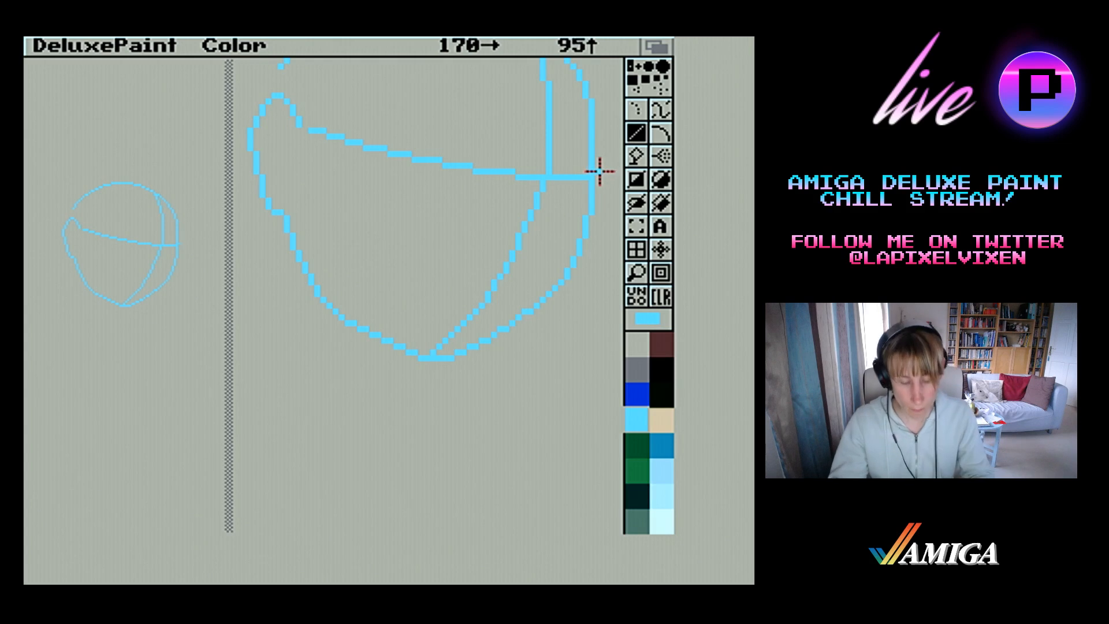
left_click_drag(587, 166, 590, 108)
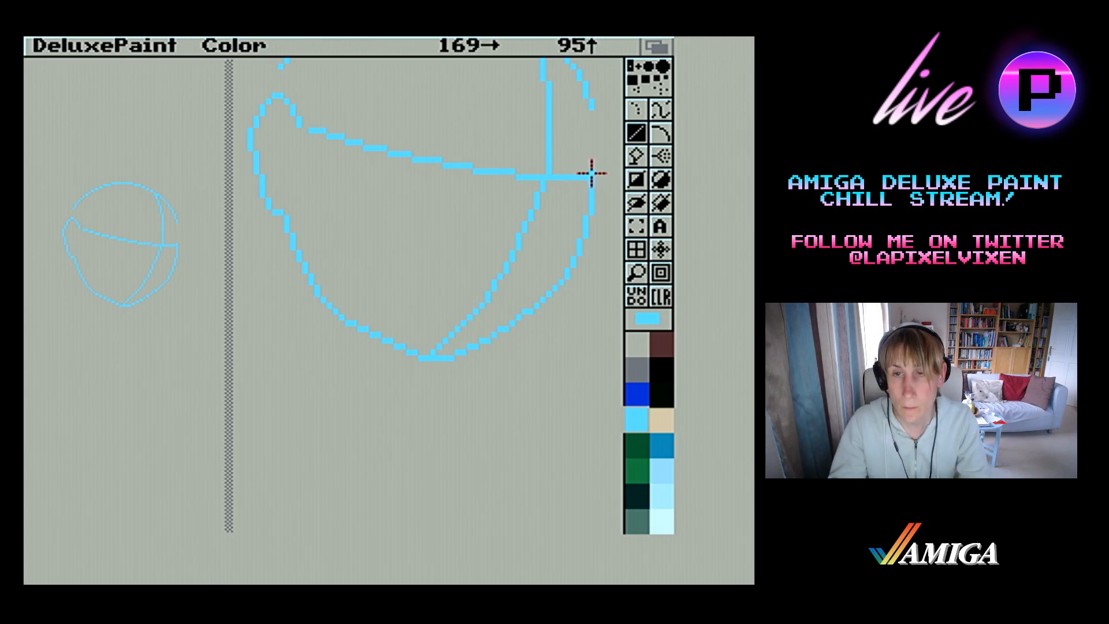
left_click_drag(602, 132, 602, 122)
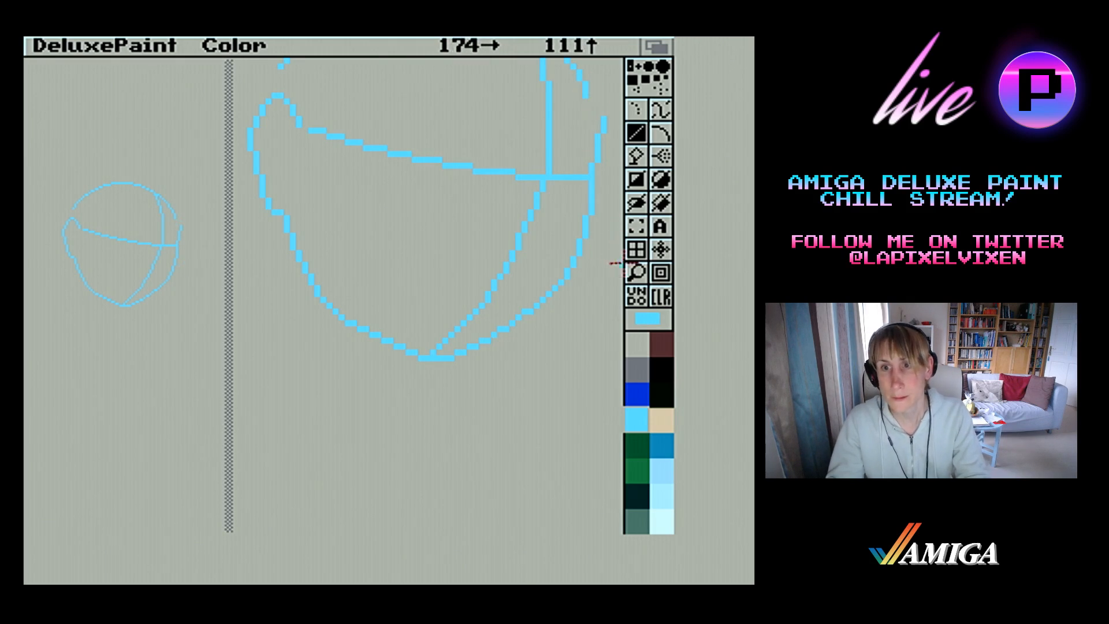
Erase the skull's outer right arc beyond the vertical centre line using the rectangle tool
left_click(636, 272)
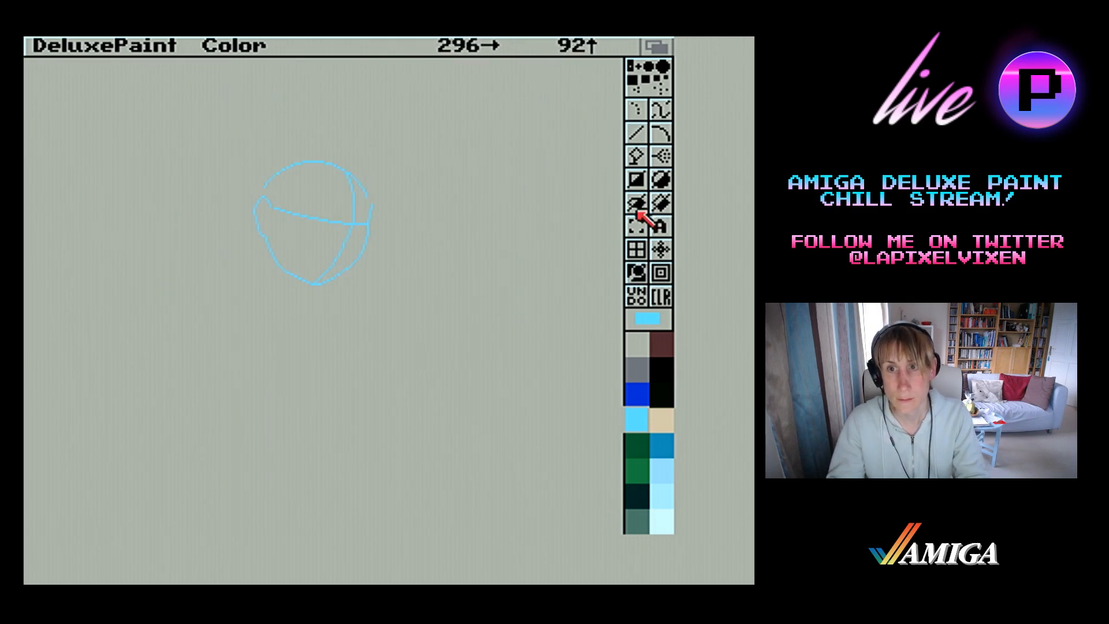
left_click(636, 179)
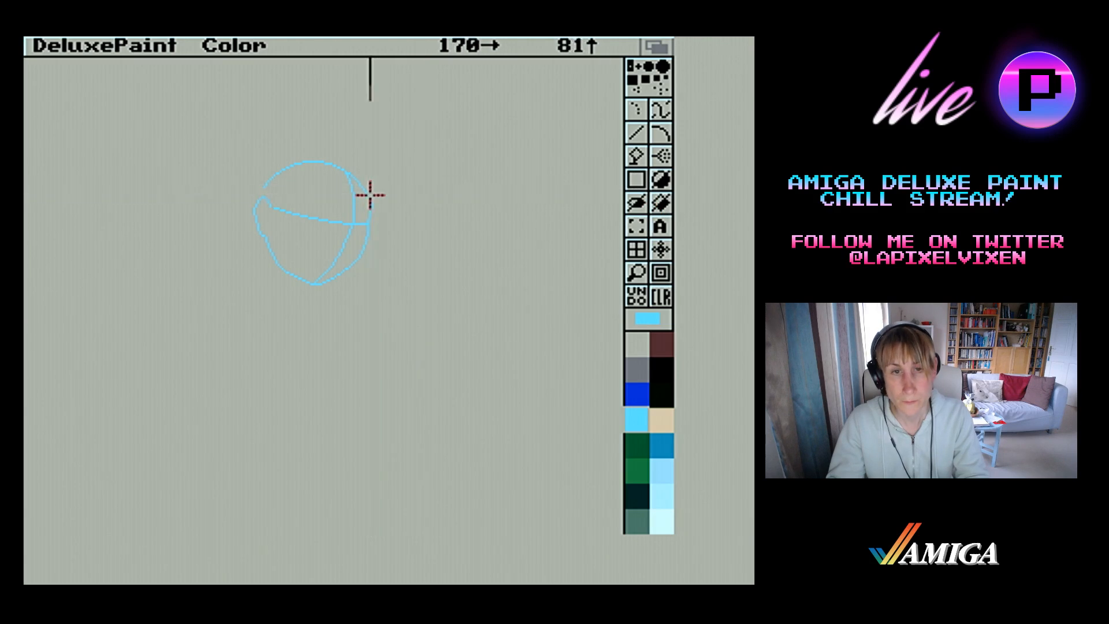
mouse_move(371, 195)
left_mouse_down()
mouse_move(358, 173)
mouse_move(361, 203)
mouse_move(351, 171)
left_mouse_up()
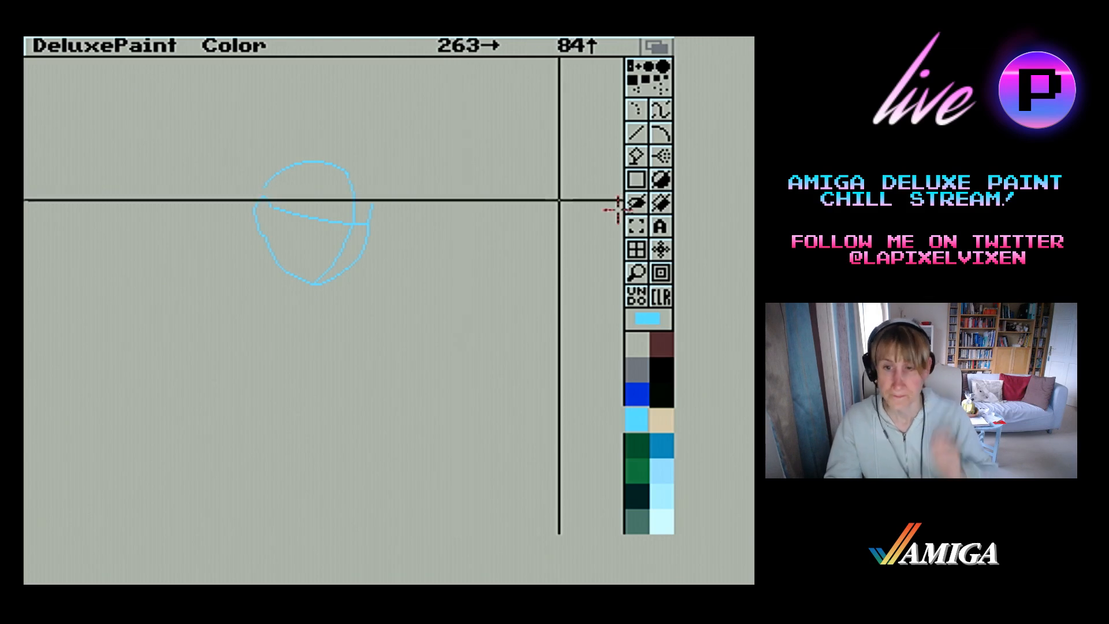
With light blue and the line tool, draw a short line below the left jaw and a long line sloping down right from the chin
left_click(669, 392)
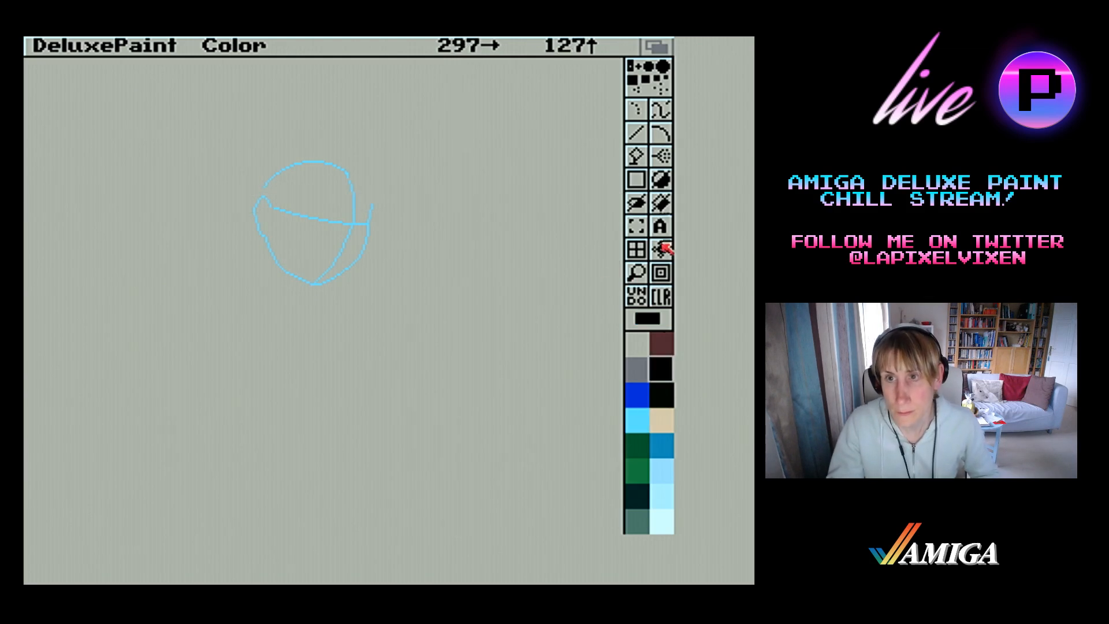
left_click(641, 410)
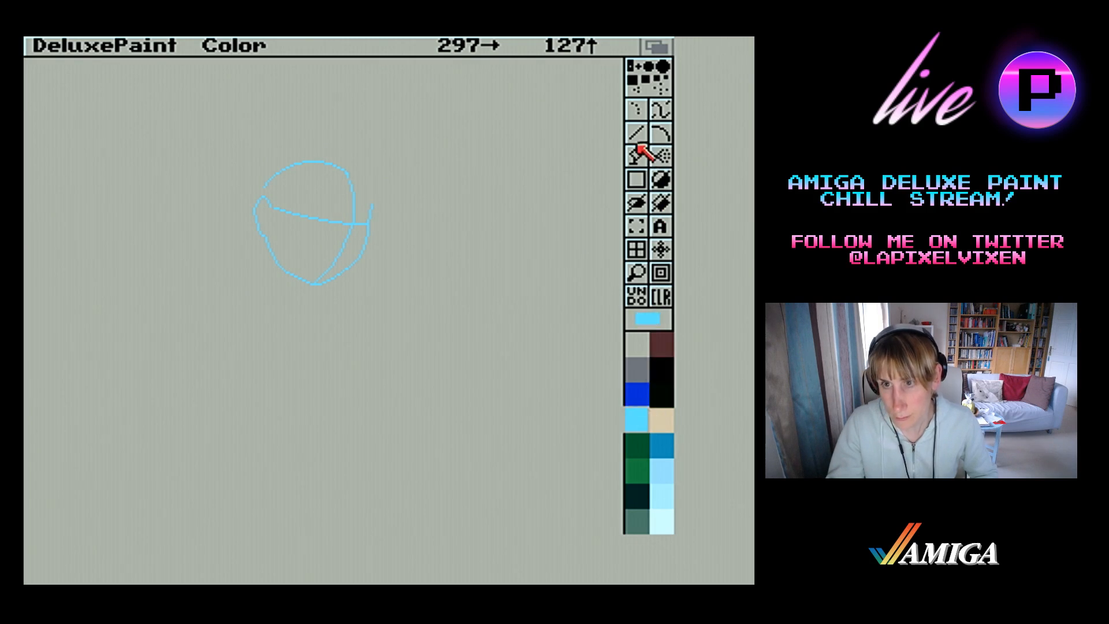
left_click(637, 141)
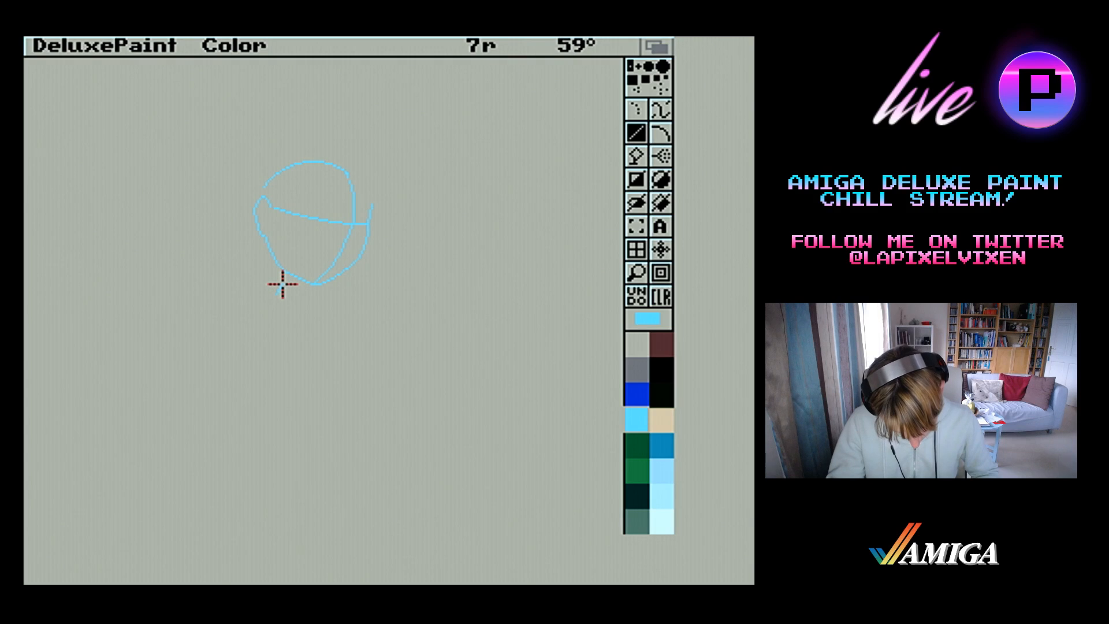
left_click_drag(282, 284, 292, 274)
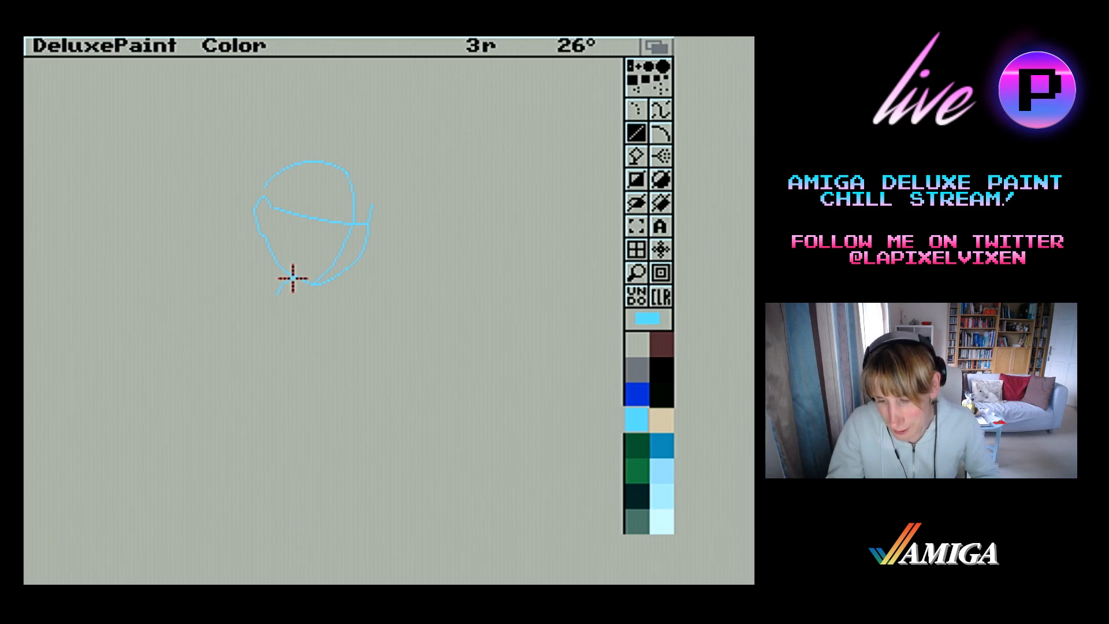
left_click_drag(293, 280, 292, 280)
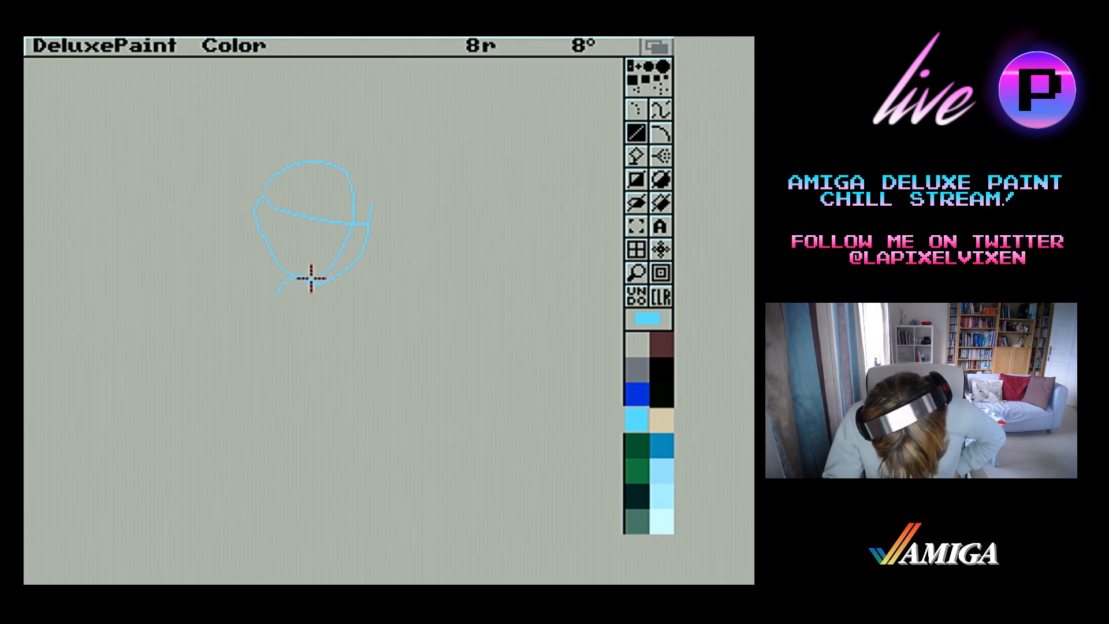
left_click_drag(311, 279, 344, 285)
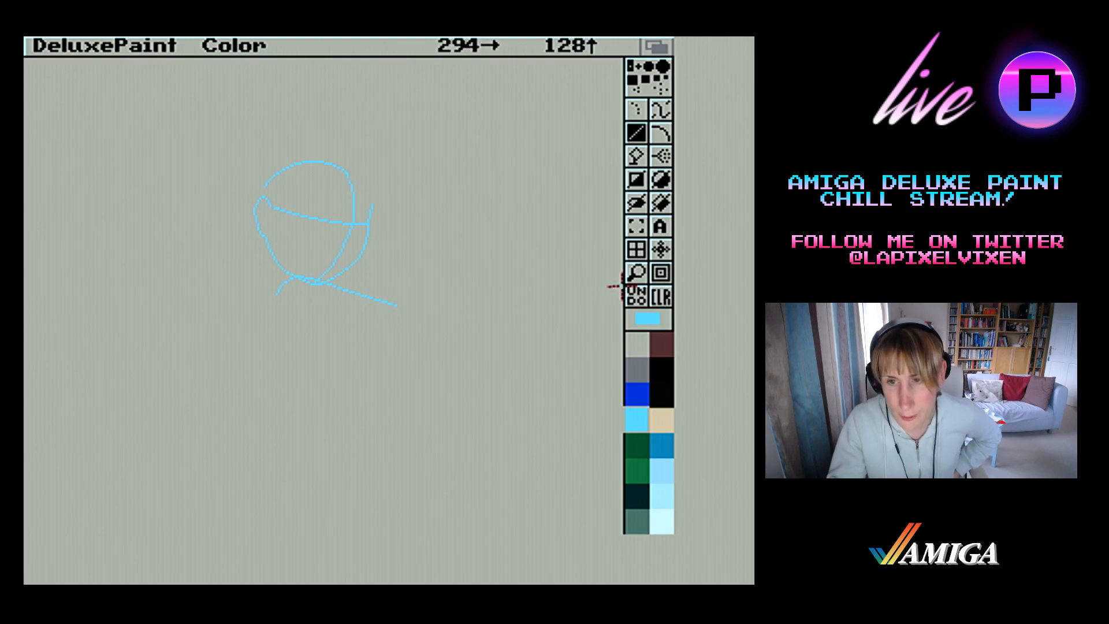
Magnify the chin and erase the chin pixels below the new sloping line, leaving one continuous line there
left_click(636, 272)
left_click(327, 284)
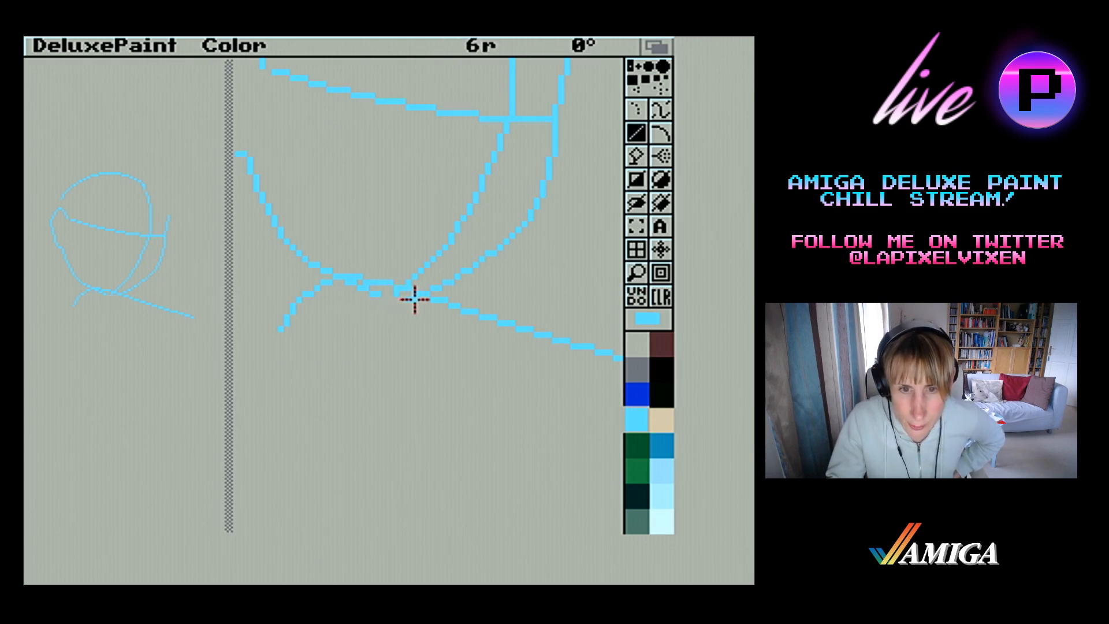
left_click_drag(404, 292, 350, 280)
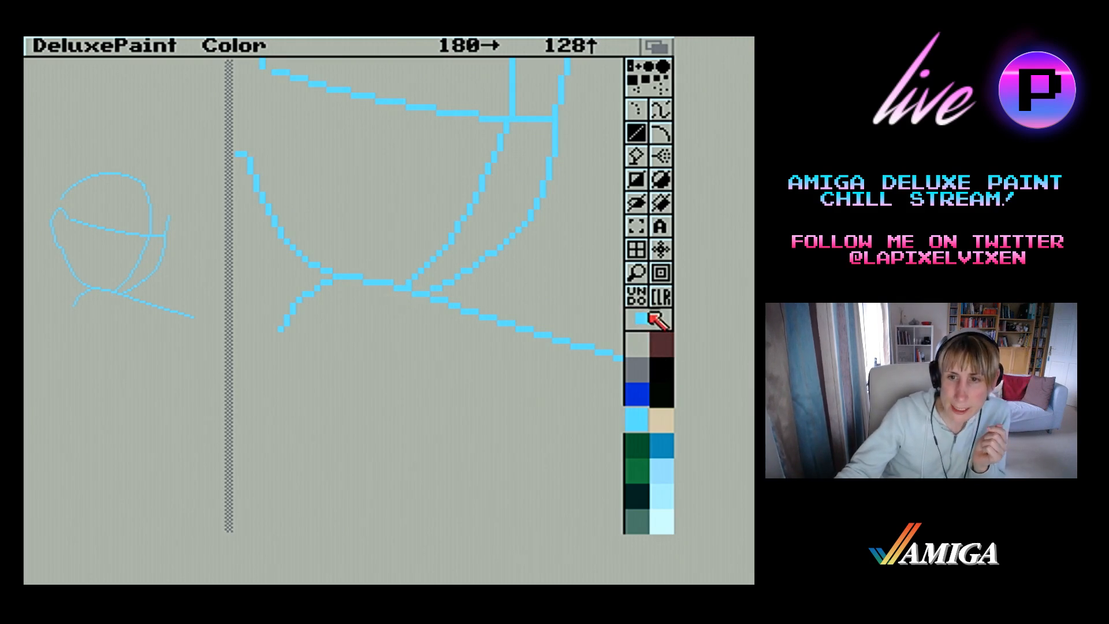
Replace the short line below the left jaw with one that reaches further out to the left
left_click(644, 277)
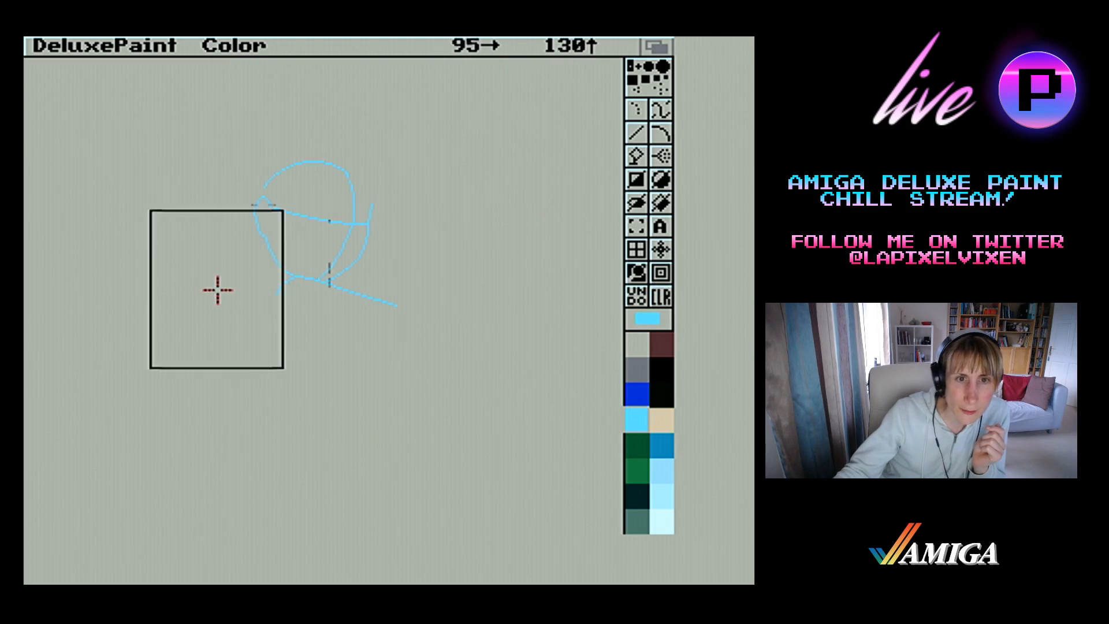
left_click(241, 290)
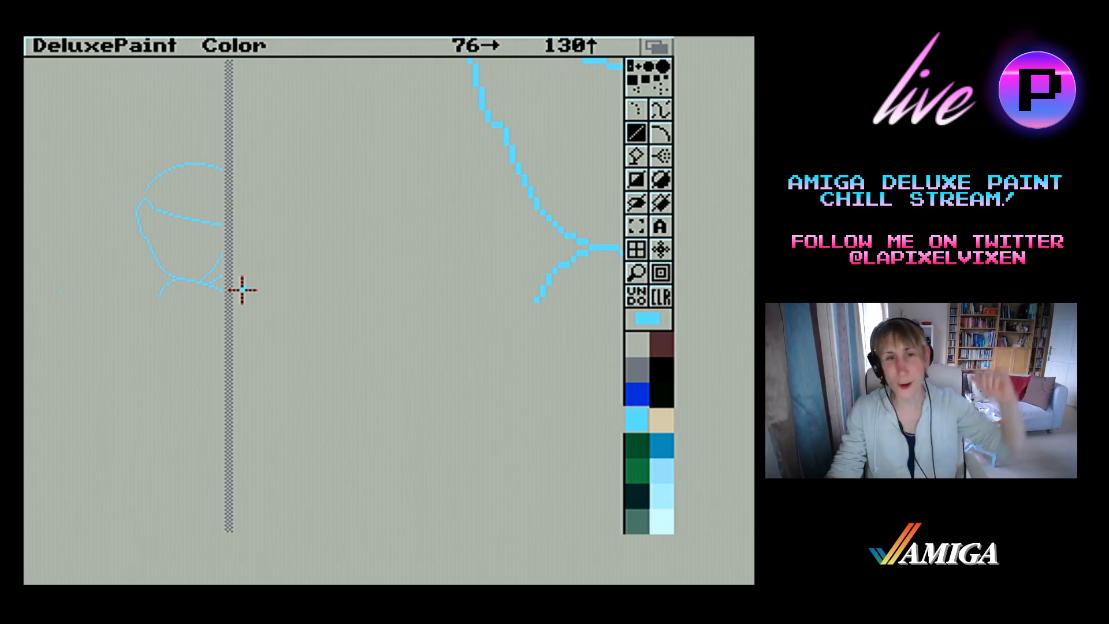
left_click(643, 272)
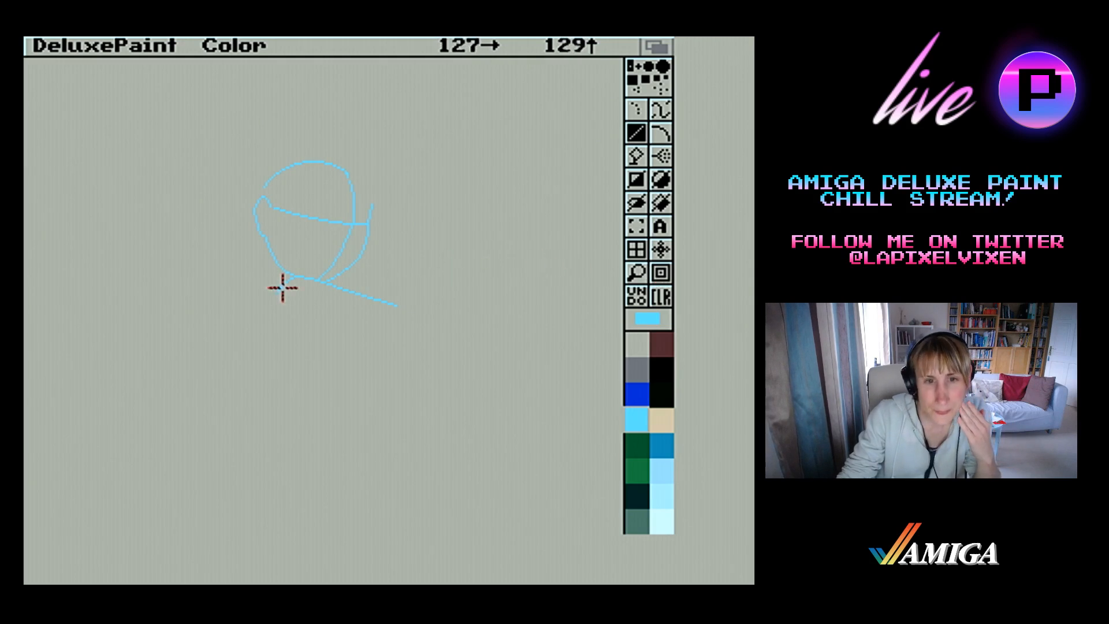
left_click_drag(270, 299, 291, 276)
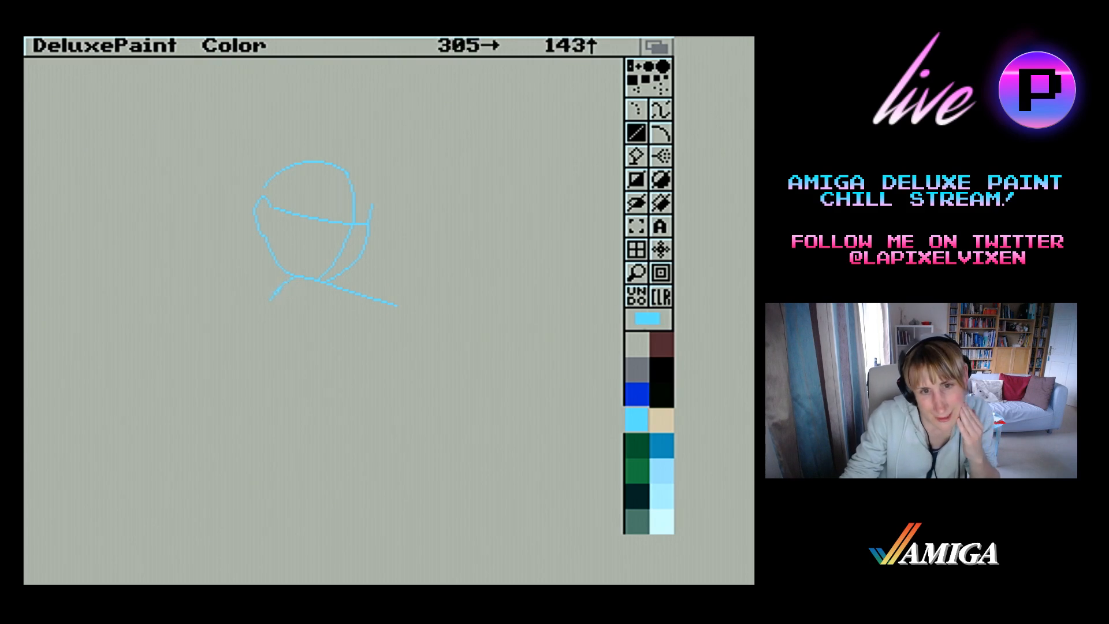
Magnify the short line below the left jaw and reshape its pixels into a smooth outward curve
left_click(637, 275)
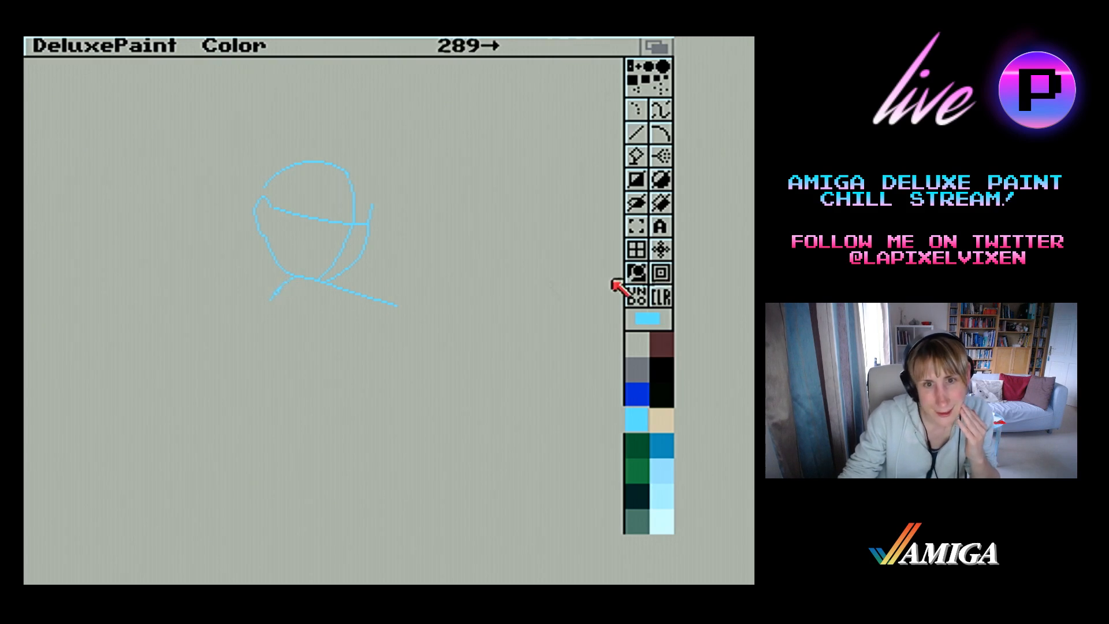
left_click(272, 273)
left_click_drag(441, 362, 459, 347)
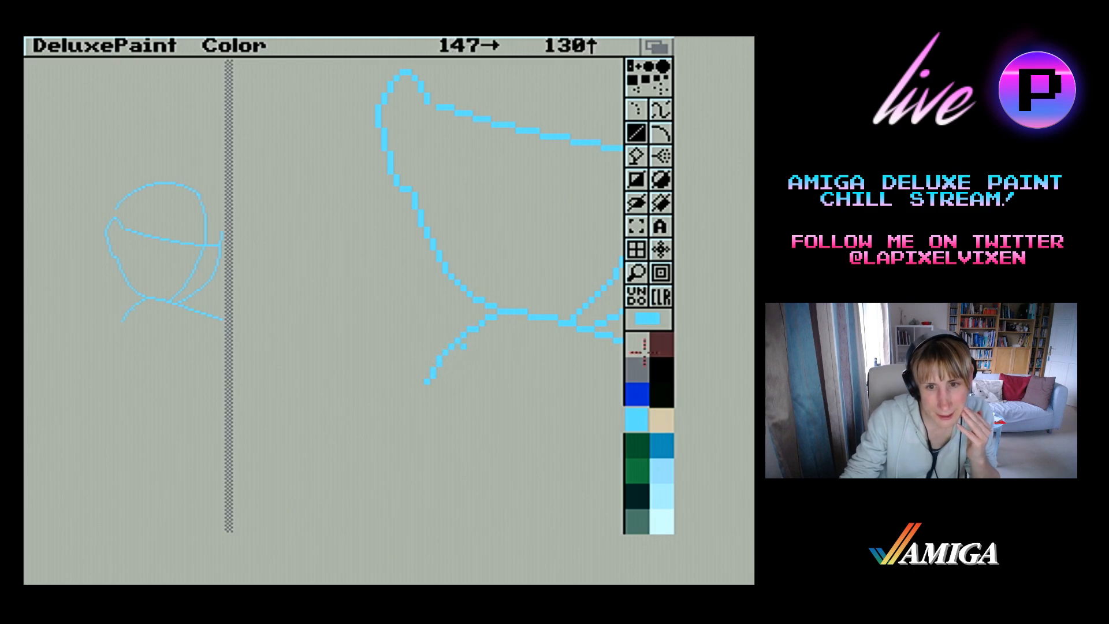
left_click(637, 272)
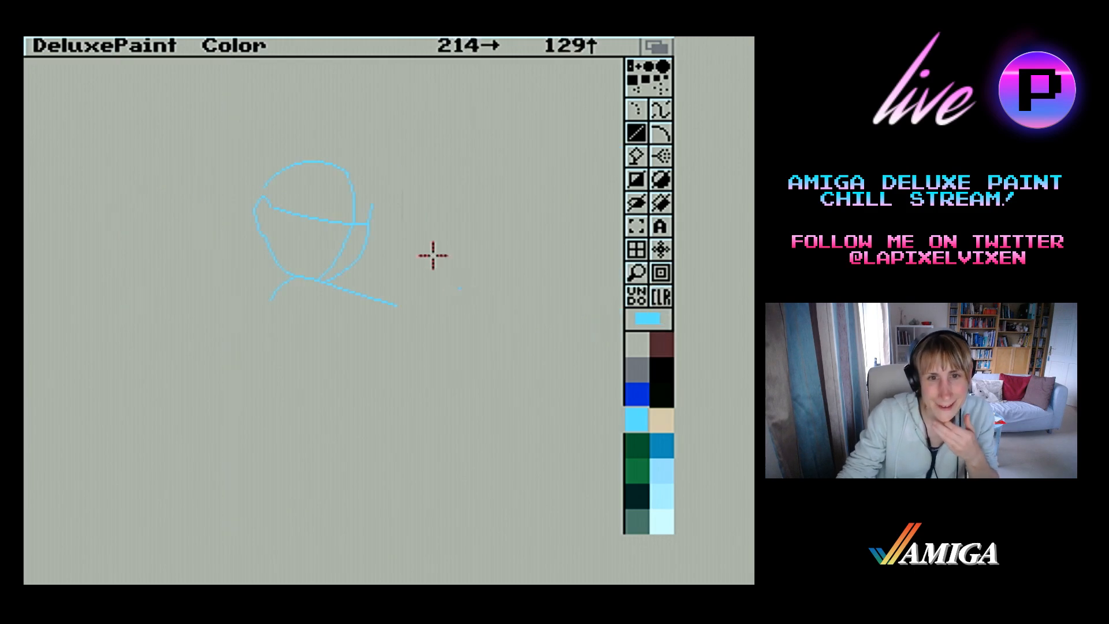
Open the save dialog for the picture and list the available disks
right_click(97, 78)
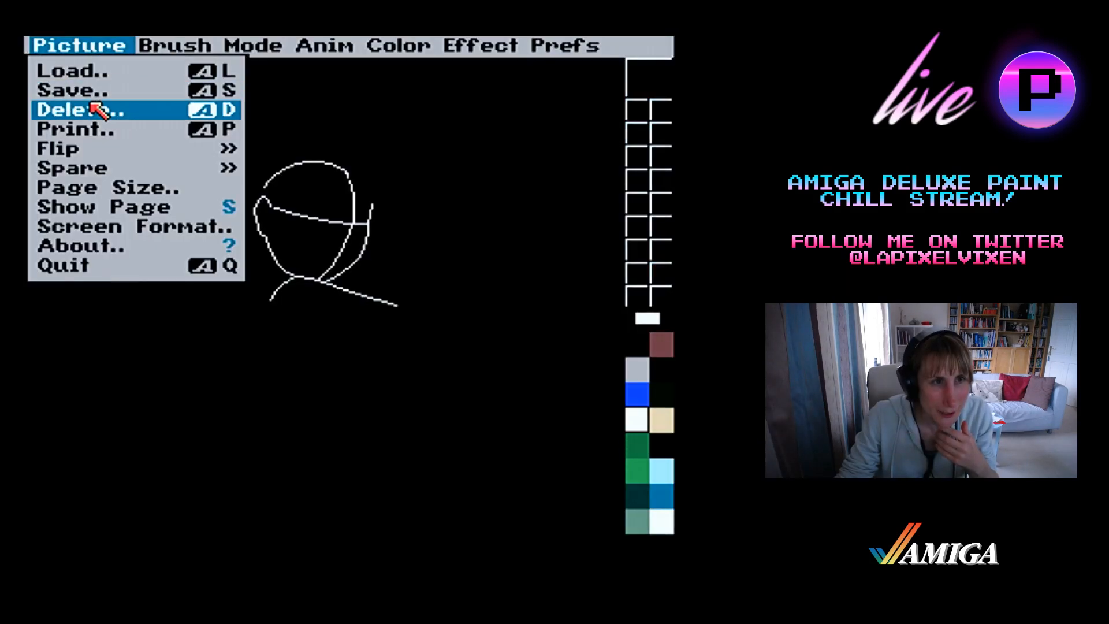
right_click(91, 94)
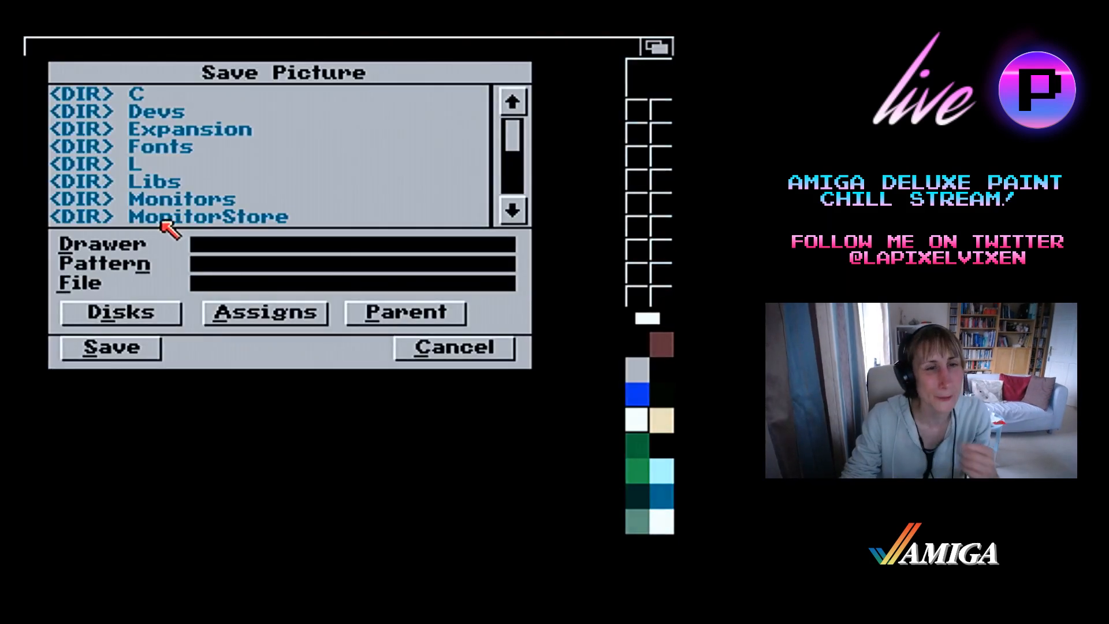
left_click(164, 307)
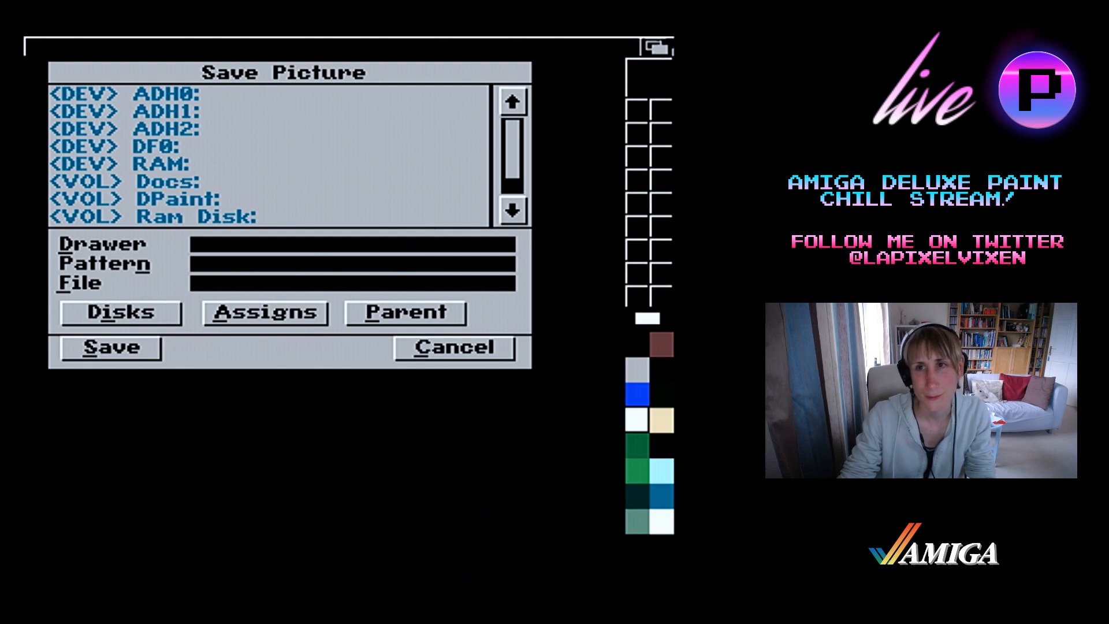
Switch to Workbench and open the Shinji drawer inside Evangelion in the Graphics drawer of the Docs disk
left_click(657, 45)
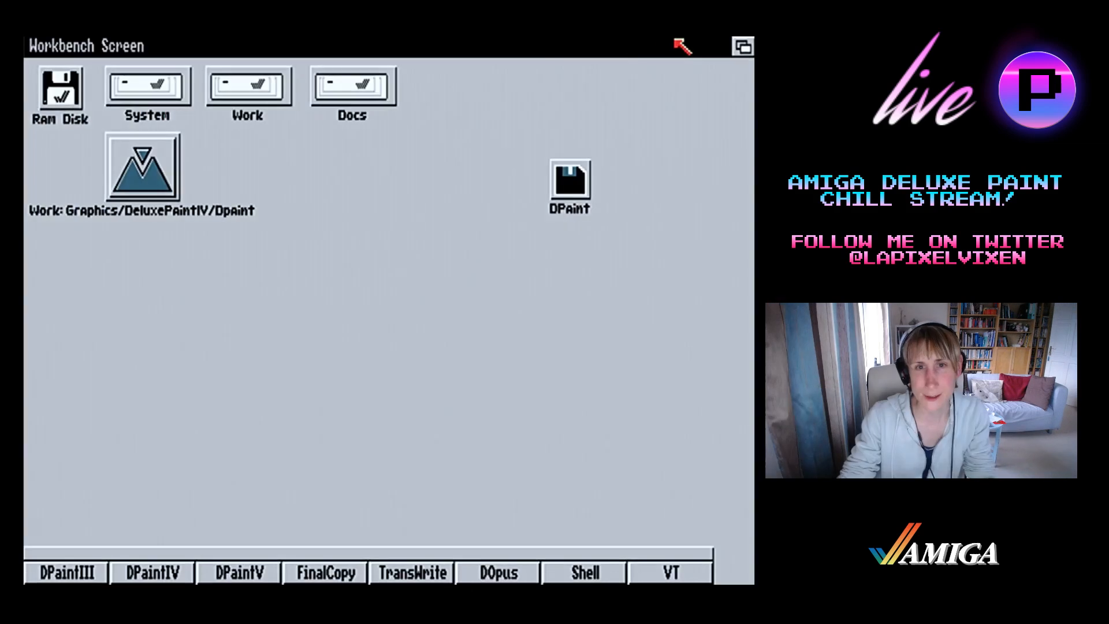
double_click(367, 102)
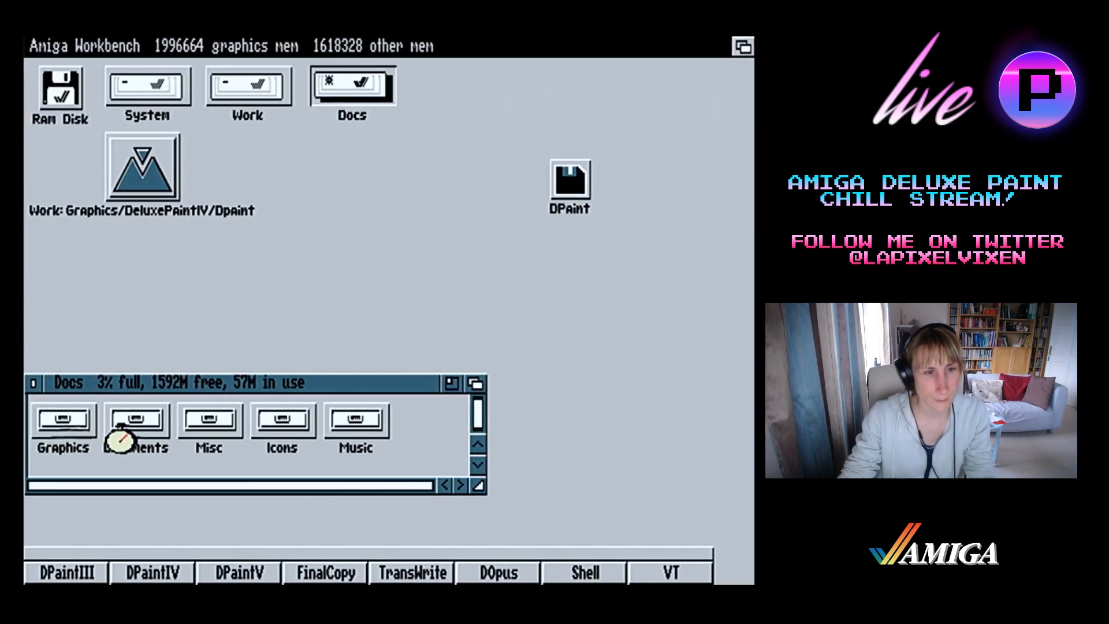
double_click(62, 424)
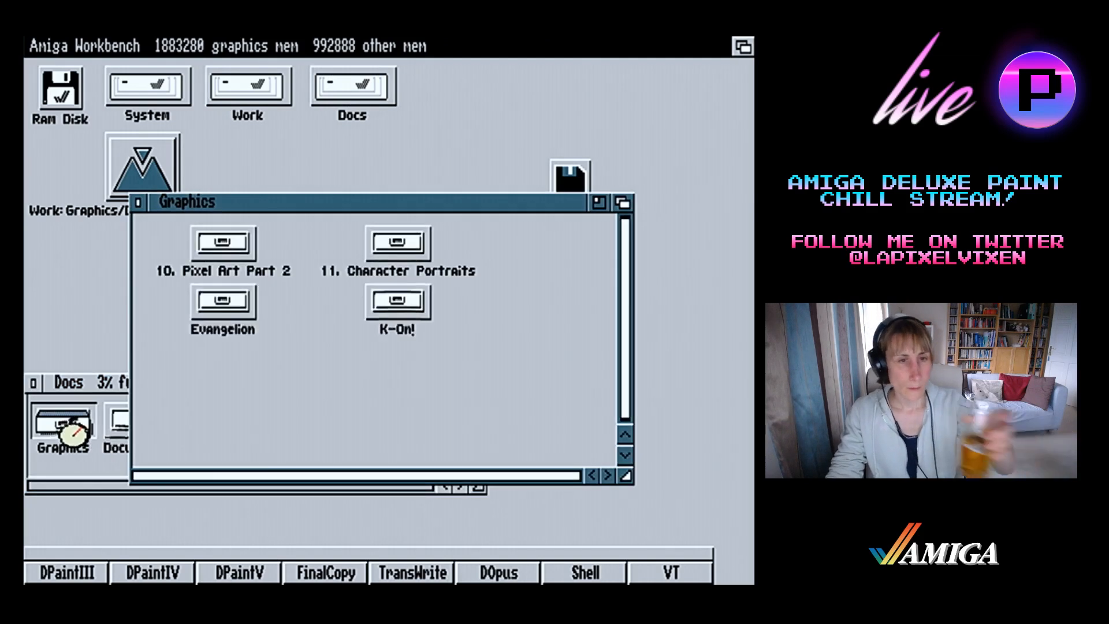
double_click(220, 319)
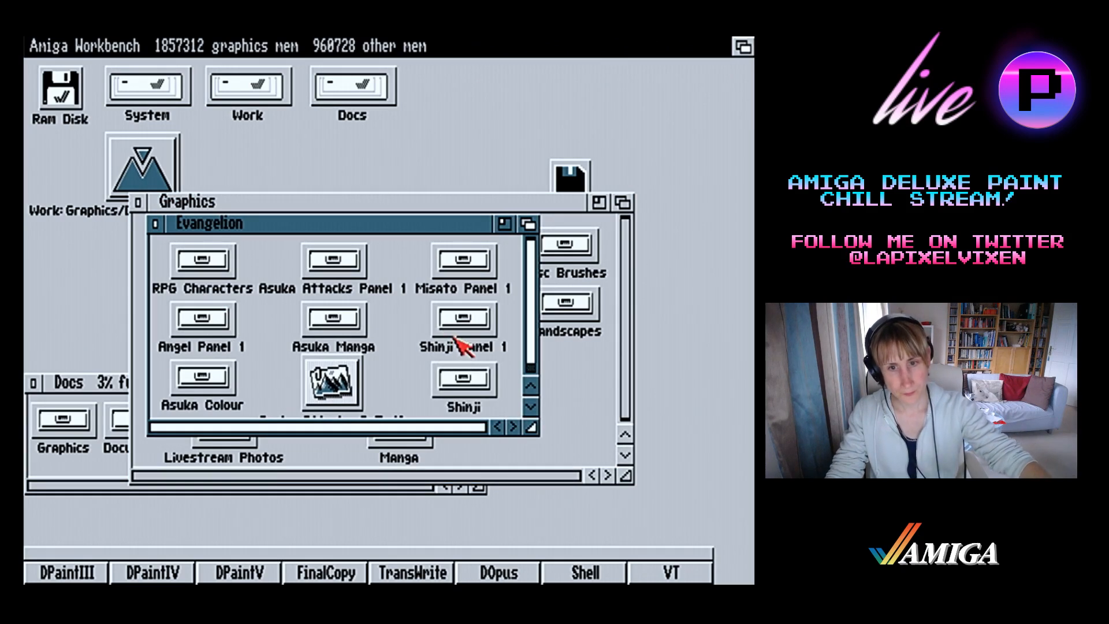
double_click(464, 385)
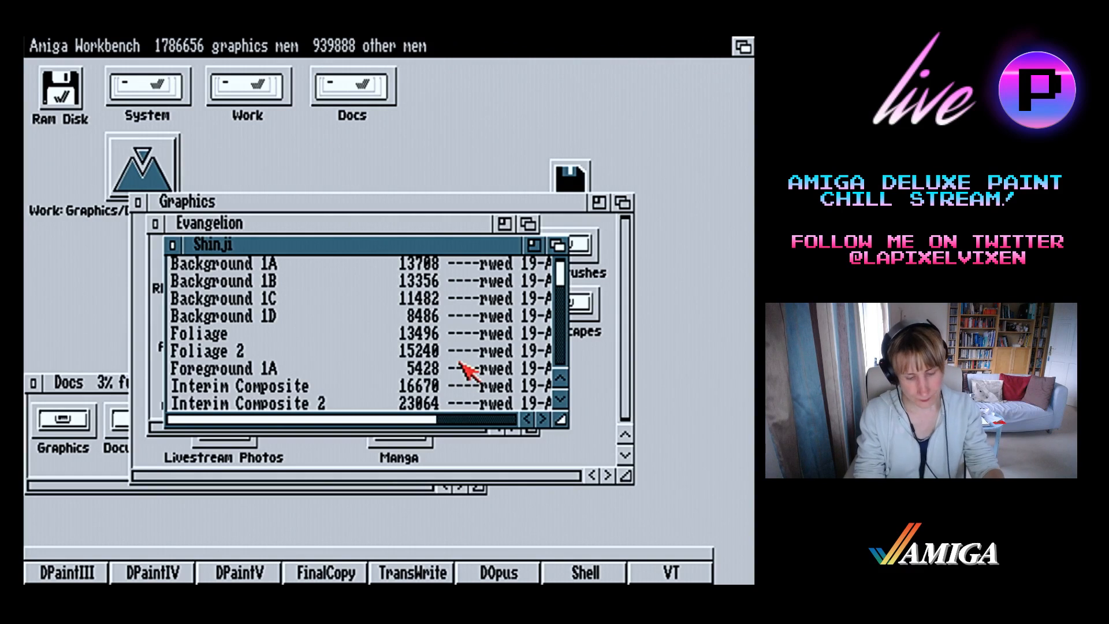
Create a new drawer named Misato Arrival in the Shinji drawer and switch back to Deluxe Paint
key("super+n")
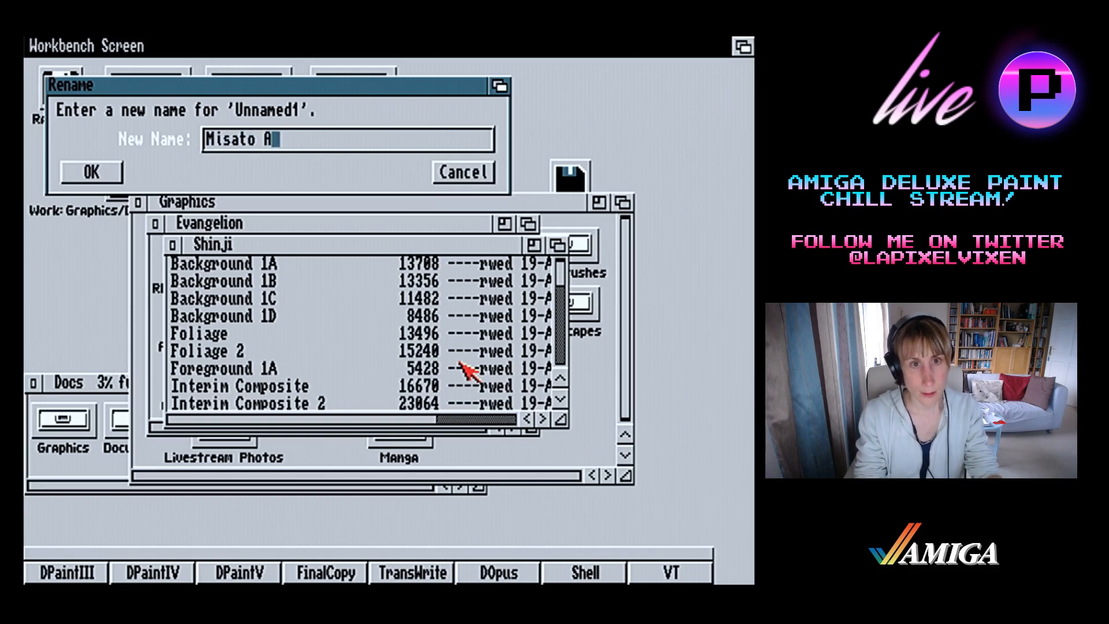
key("Return")
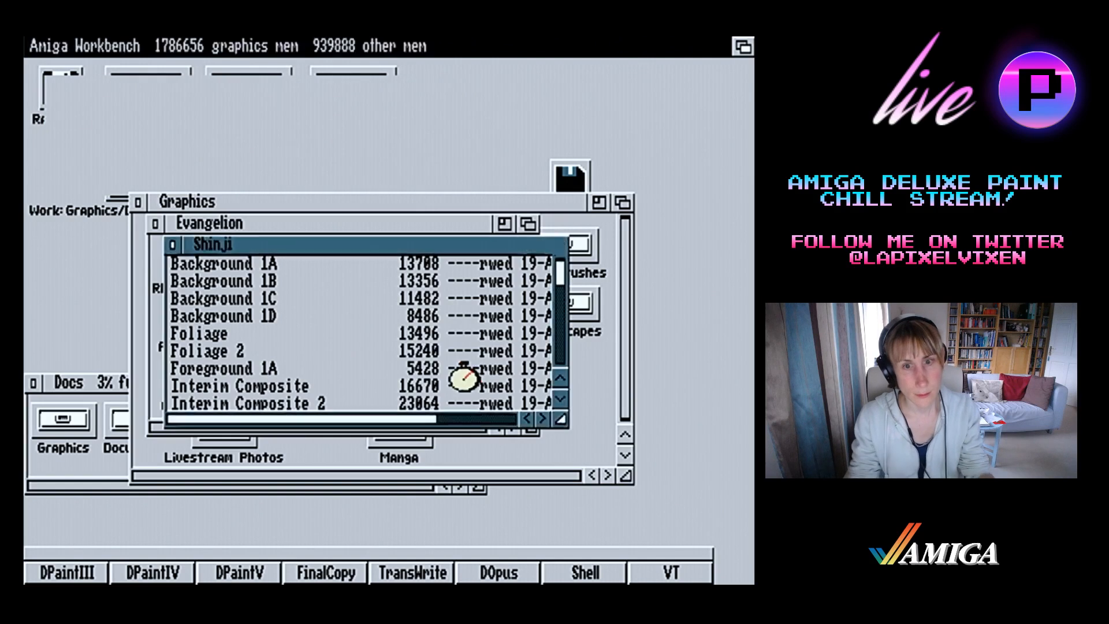
key("super+m")
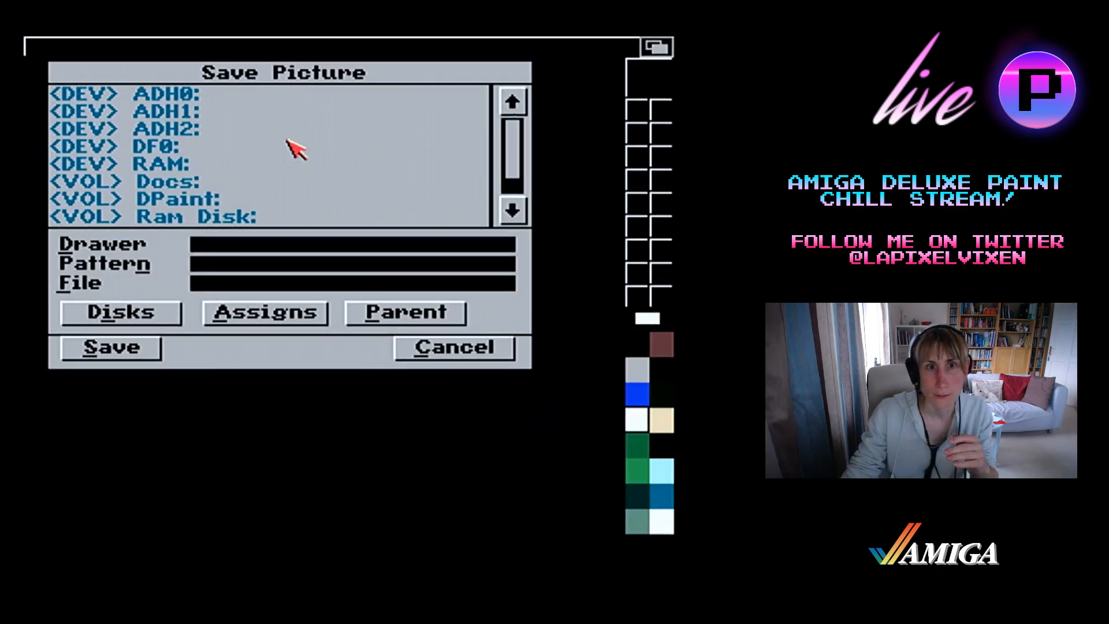
Save the picture as 1A in the drawer ADH1:Graphics/Evangelion/Shinji/Misato Arrival
left_click(250, 116)
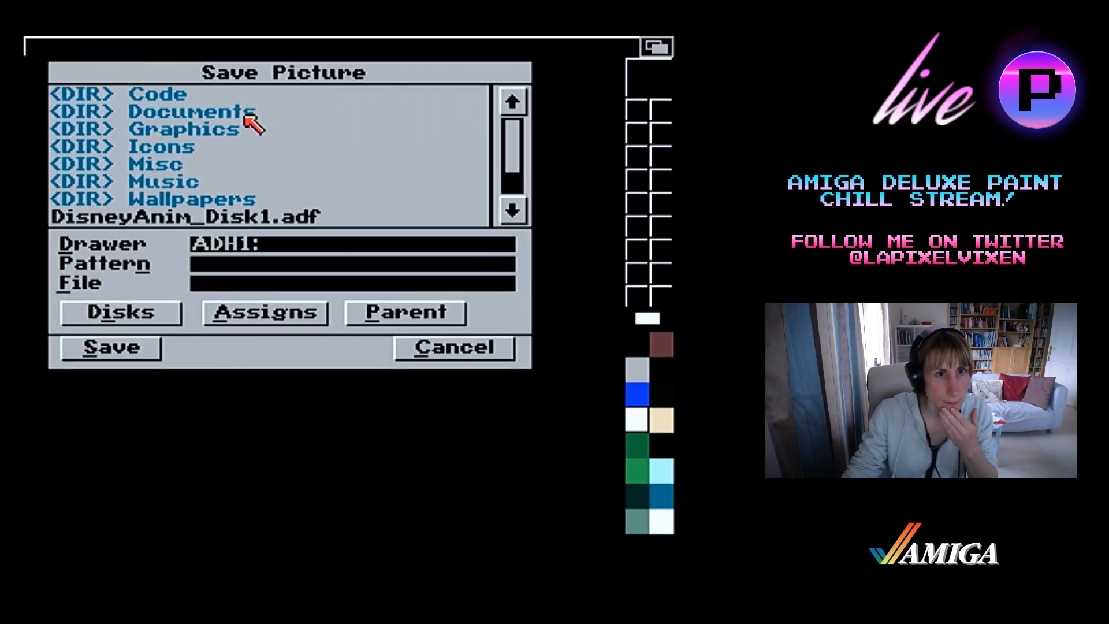
left_click(247, 129)
left_click(246, 130)
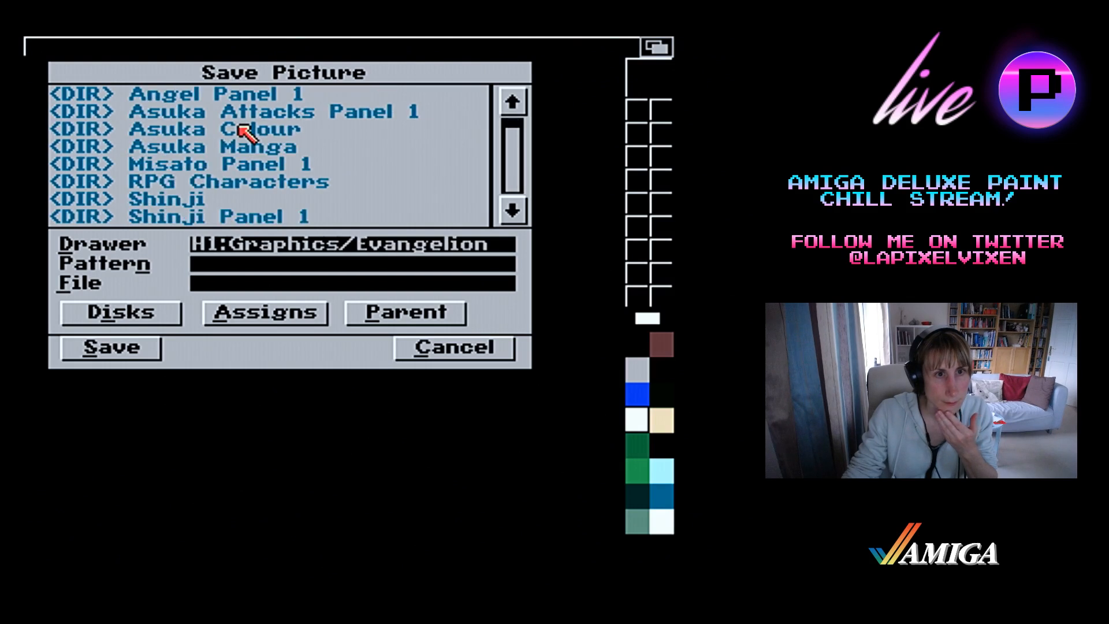
left_click(178, 197)
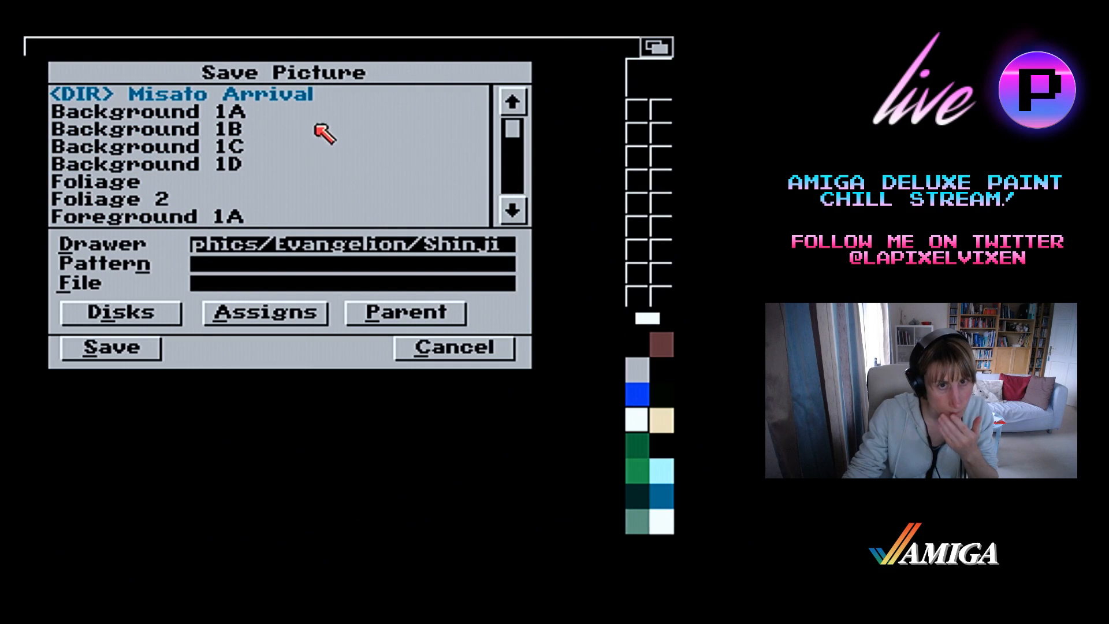
left_click(317, 96)
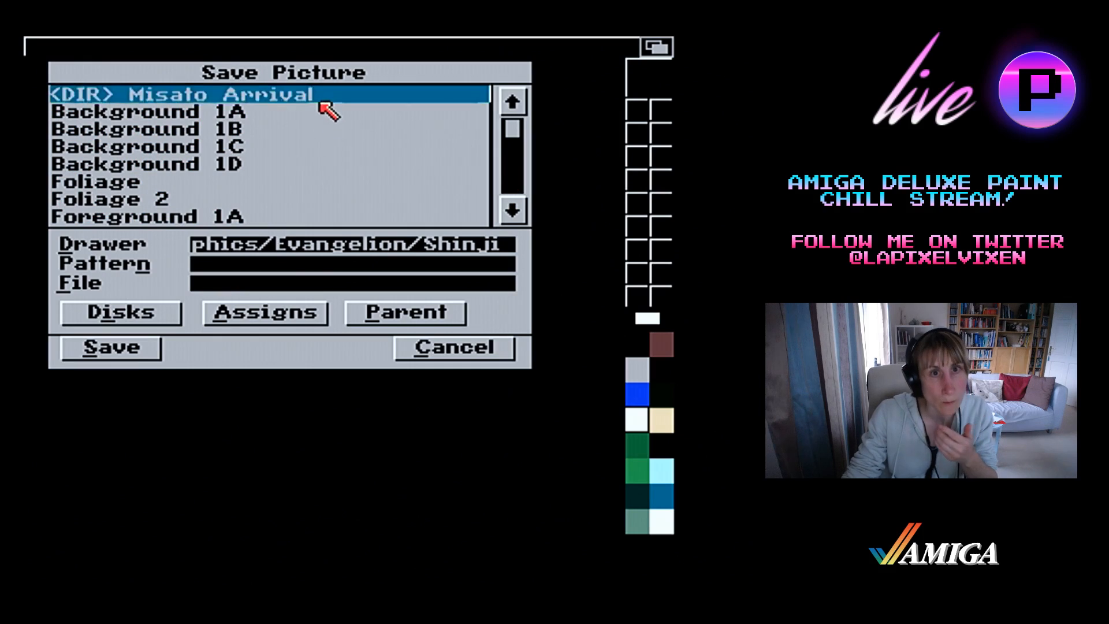
left_click(272, 285)
type("1A")
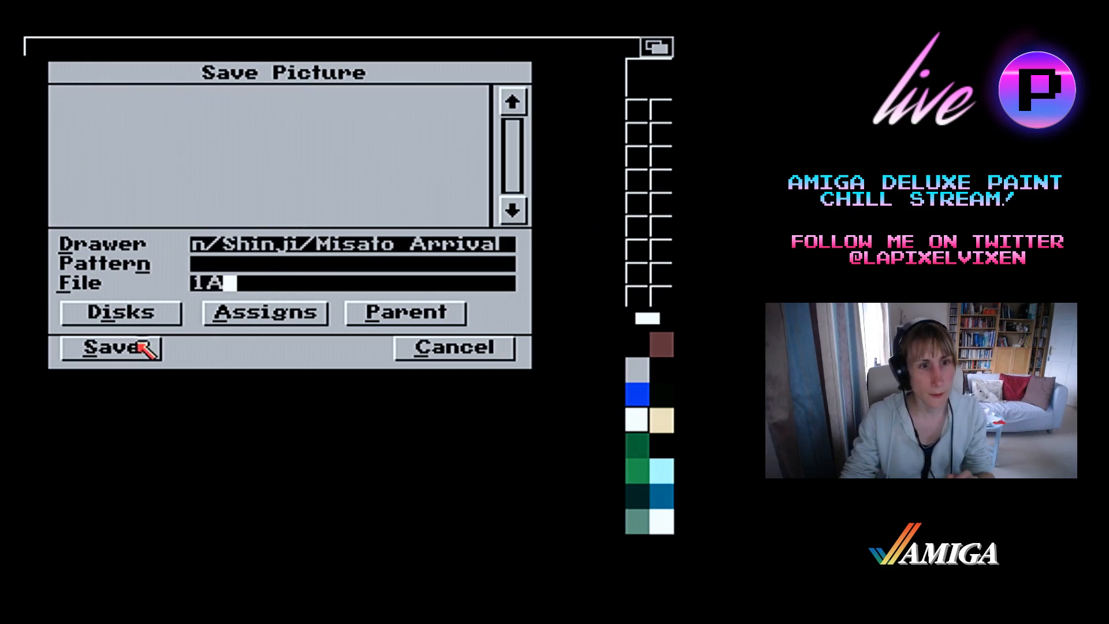
left_click(139, 342)
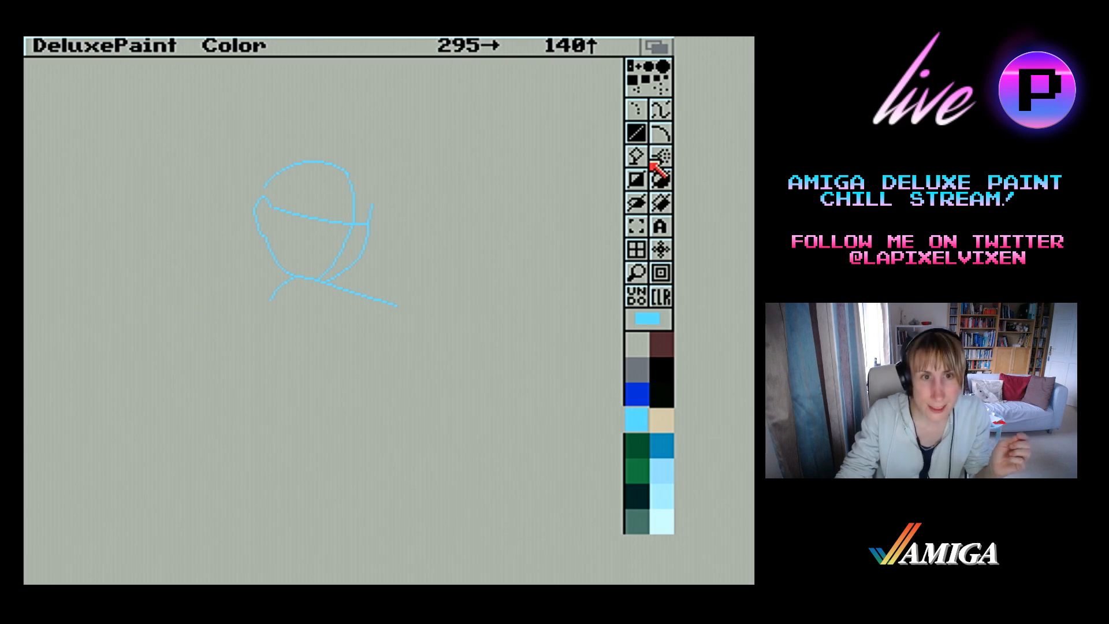
Erase the rounded top of the skull above the ear with a background-coloured filled rectangle
left_click(647, 202)
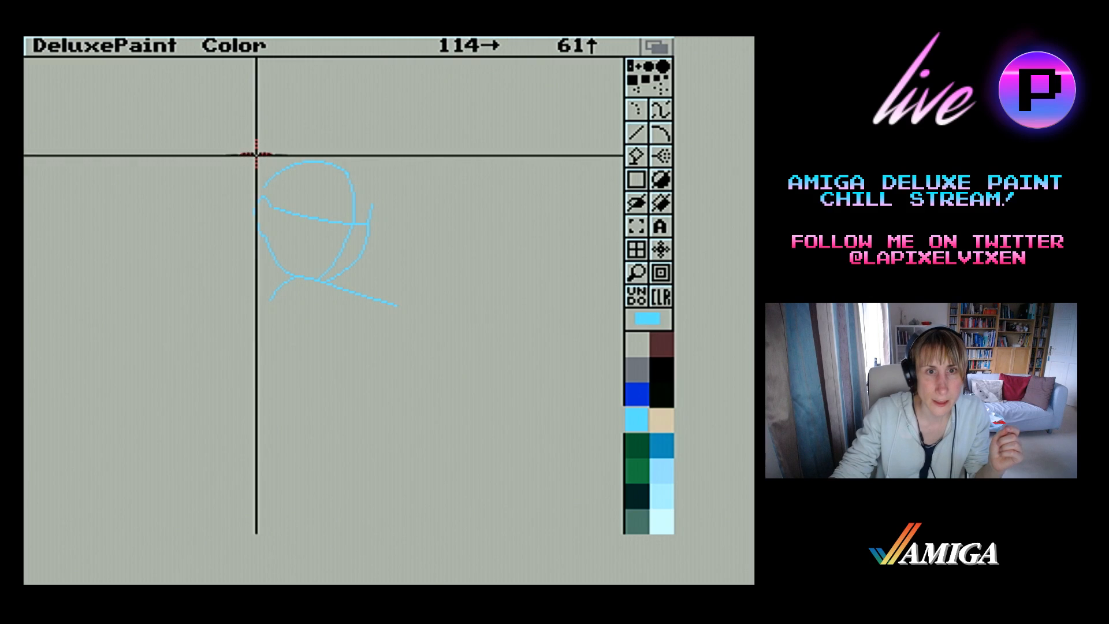
mouse_move(257, 156)
left_mouse_down()
mouse_move(410, 166)
mouse_move(411, 189)
left_mouse_up()
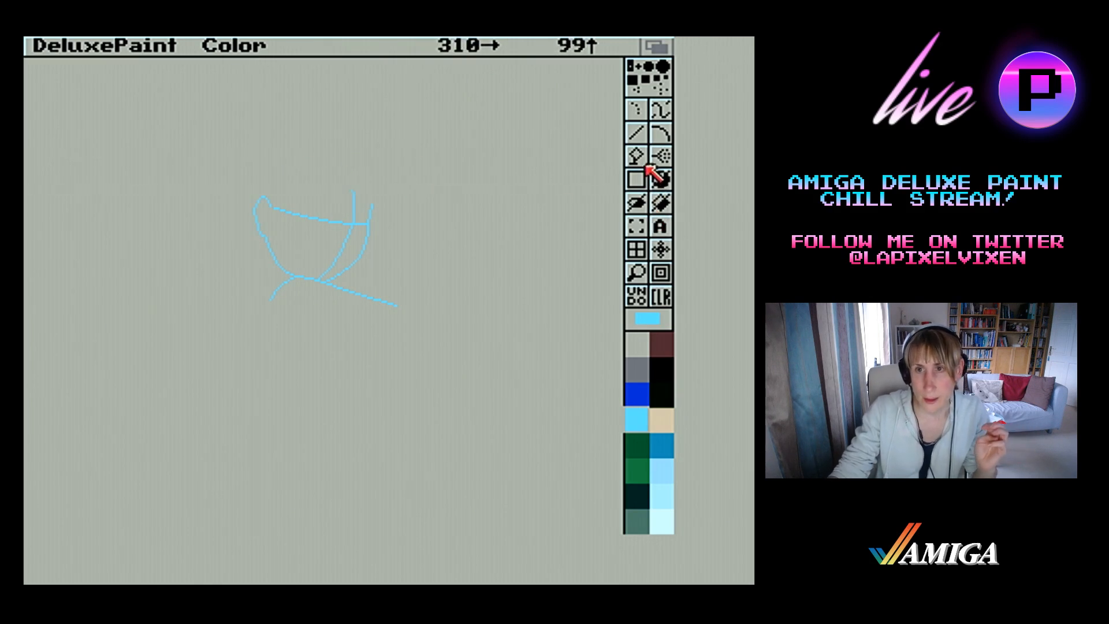
Magnify the lower face, choose black for the line tool, and make a stencil locking every colour except light blue
left_click(637, 133)
left_click(638, 272)
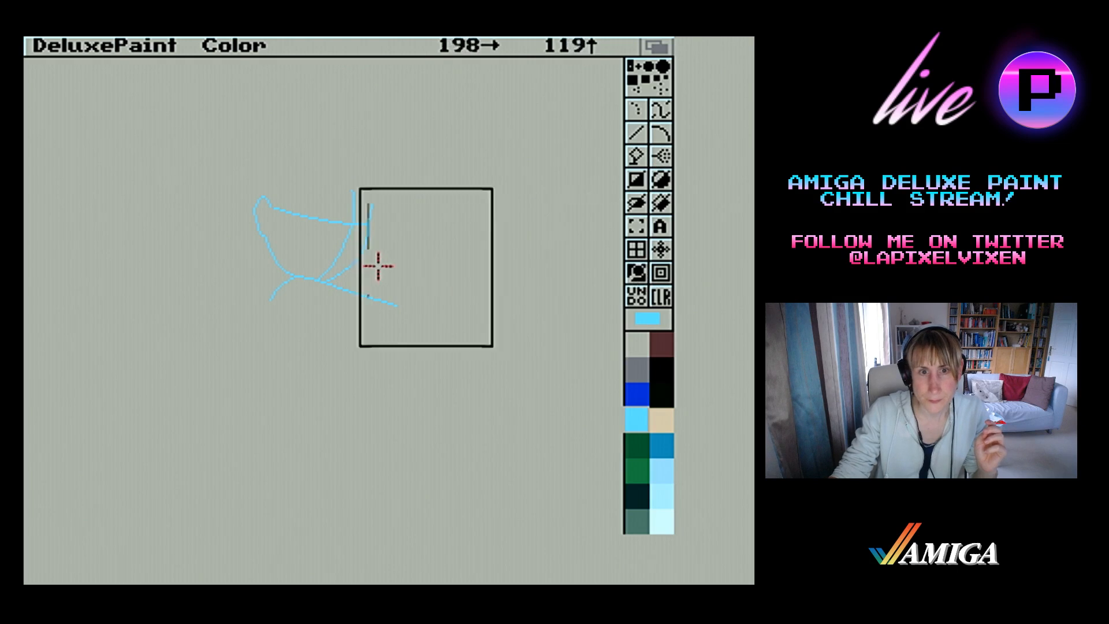
left_click(312, 267)
left_click(658, 367)
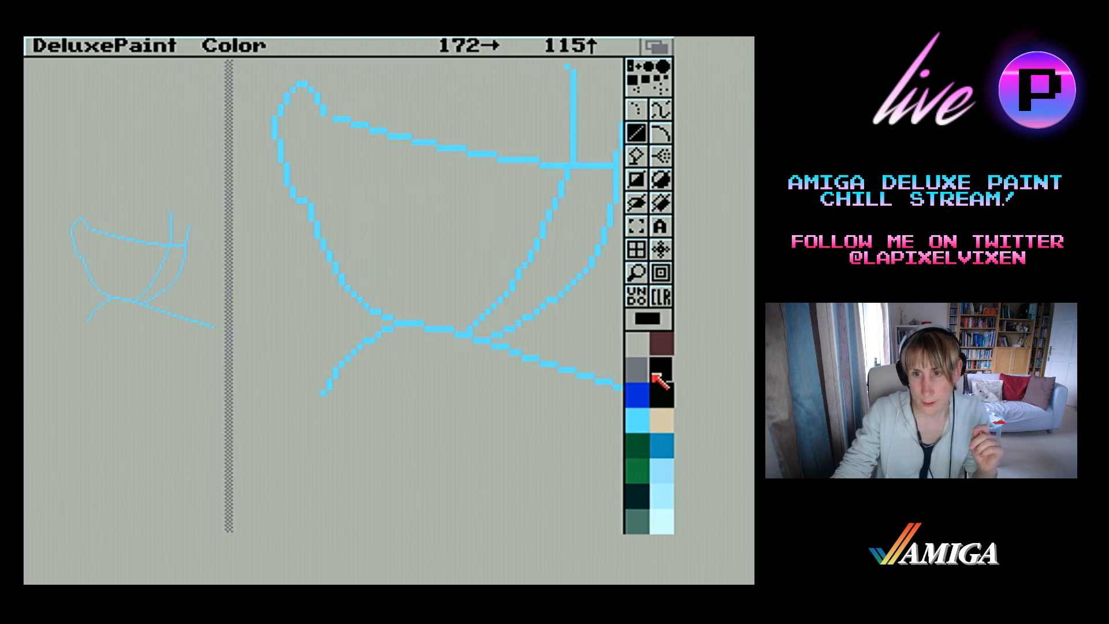
left_click(598, 217)
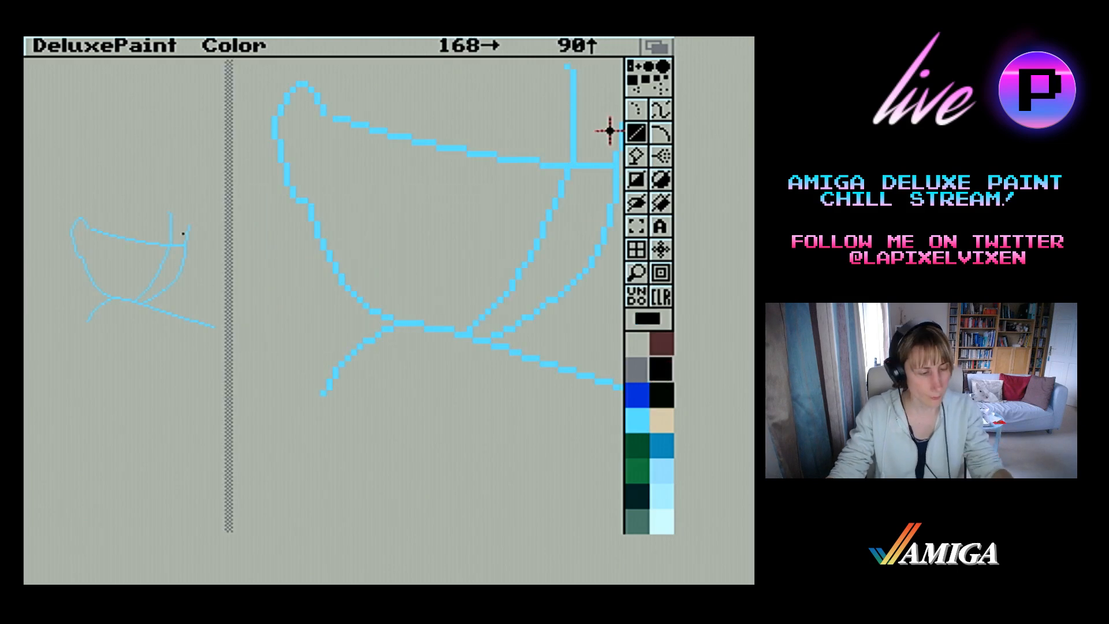
key("asciitilde")
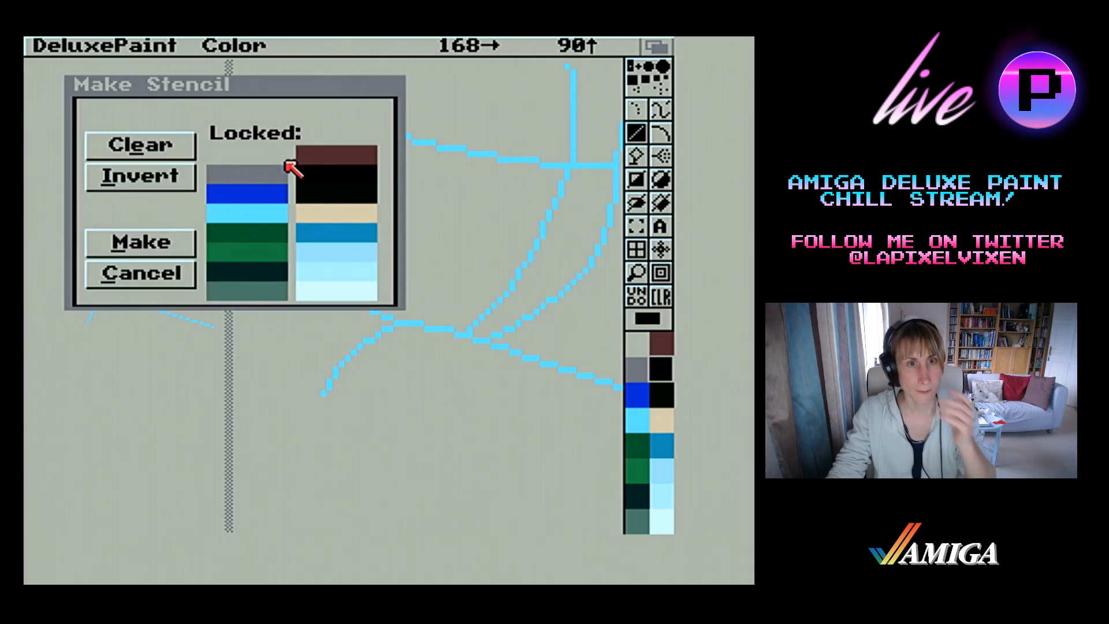
left_click(231, 214)
left_click(174, 176)
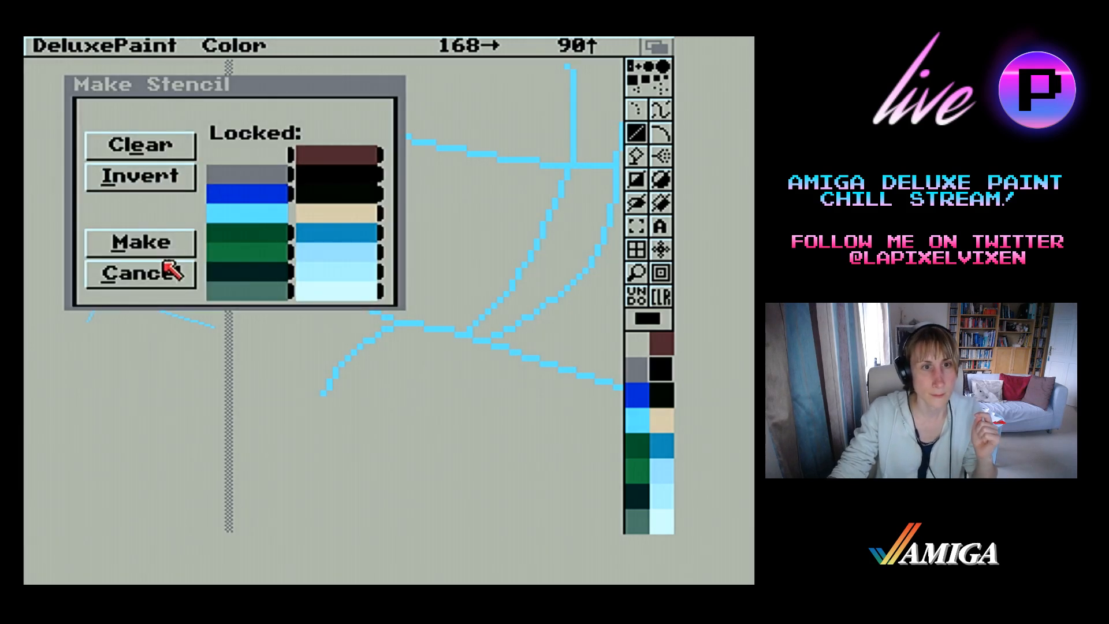
left_click(176, 248)
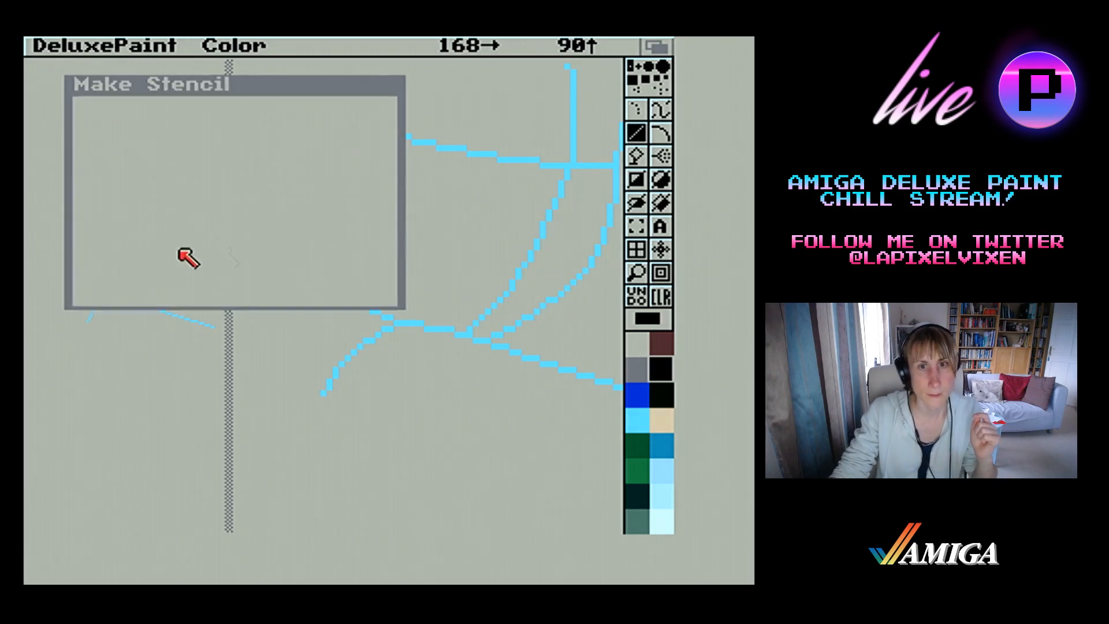
With a larger brush, recolour black the lower outer right curve, the short line below the left jaw and the magnified part of the sloping shoulder line
left_click(666, 78)
left_click_drag(606, 230, 591, 279)
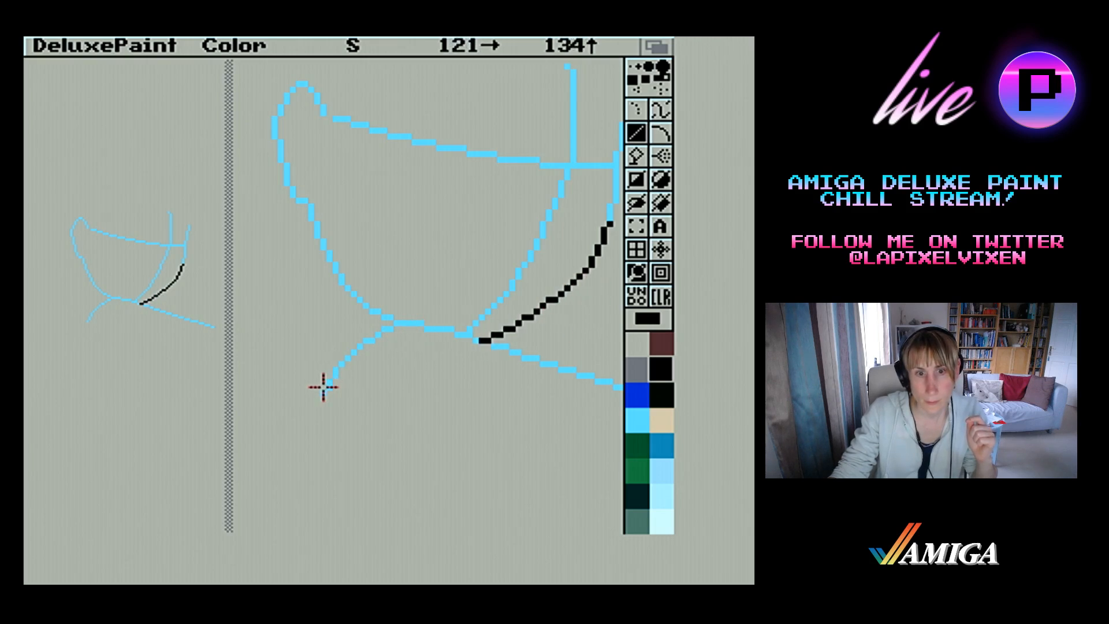
left_click_drag(324, 388, 425, 333)
left_click_drag(474, 341, 472, 339)
left_click_drag(475, 340, 623, 385)
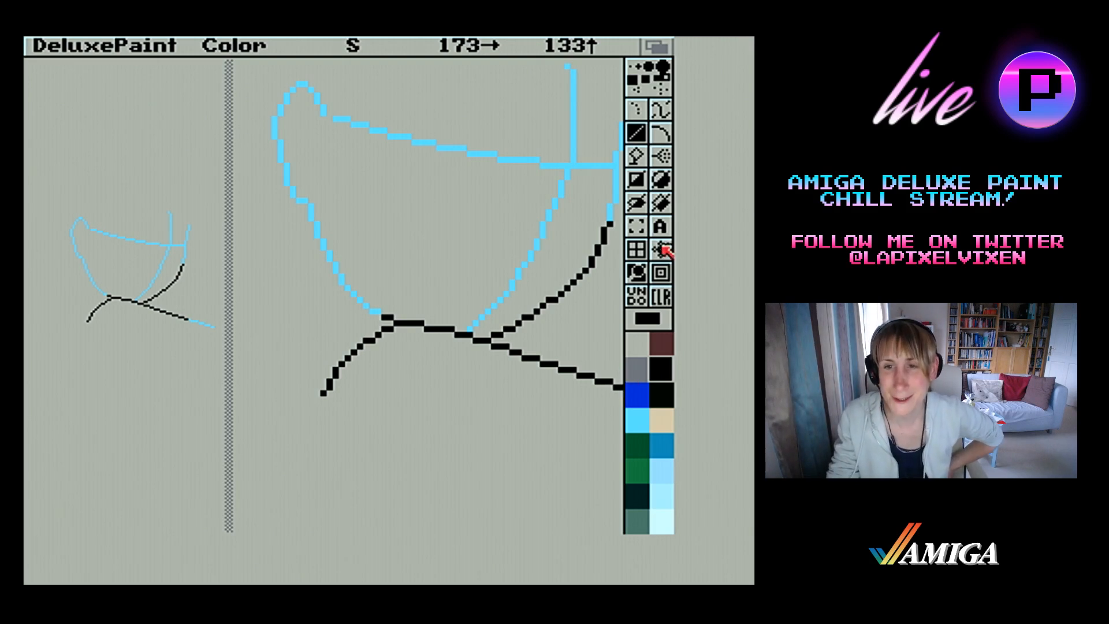
Magnify the outer end of the long sloping shoulder line and recolour its remaining light blue part black
right_click(118, 43)
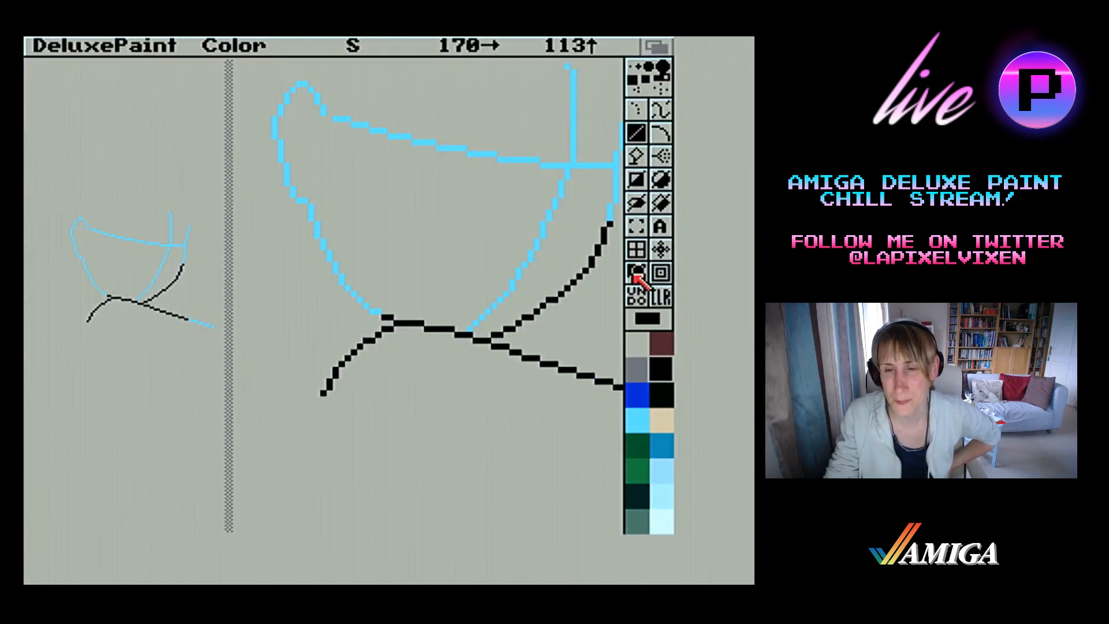
left_click(637, 273)
left_click(638, 273)
left_click(411, 302)
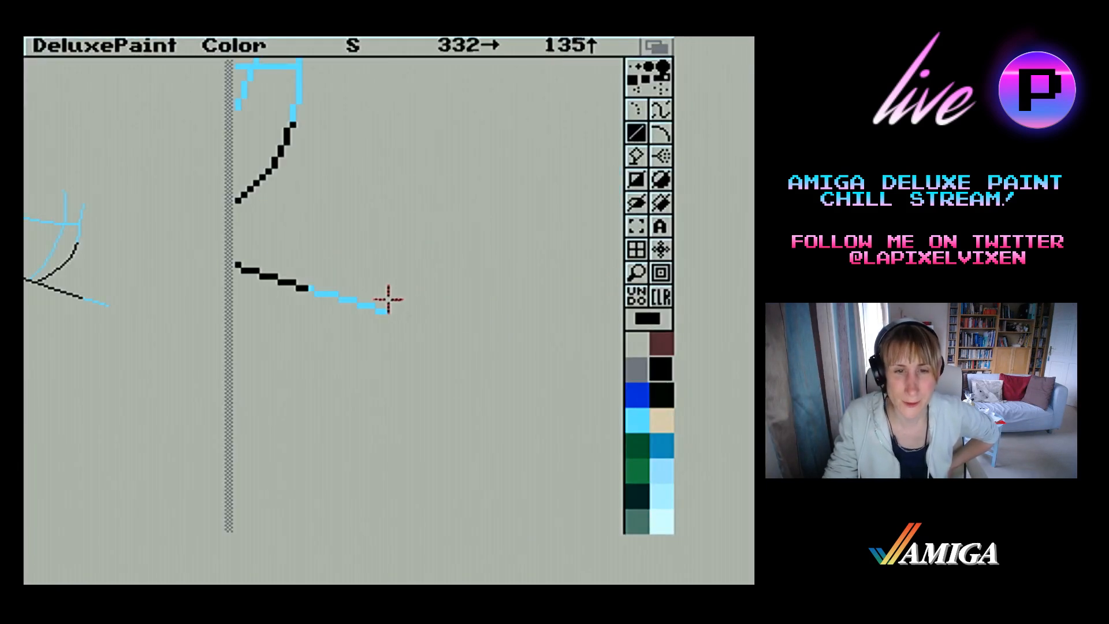
left_click_drag(302, 283, 409, 315)
left_click_drag(317, 292, 366, 304)
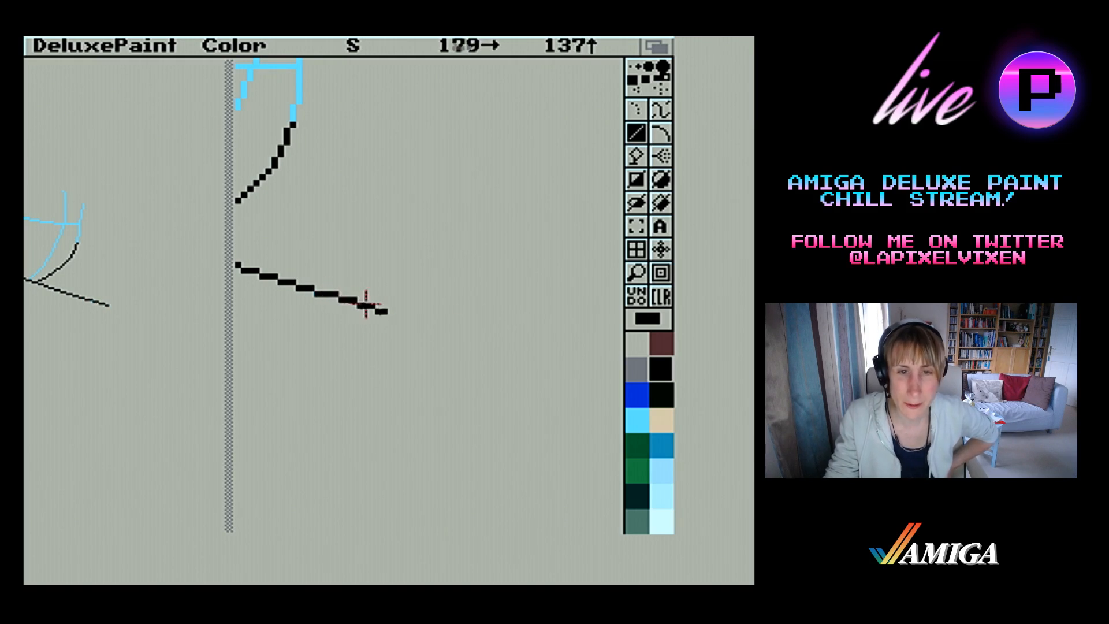
Magnify the jaw and ear area and recolour the light blue jaw curve and the small looped ear above it black
left_click(637, 273)
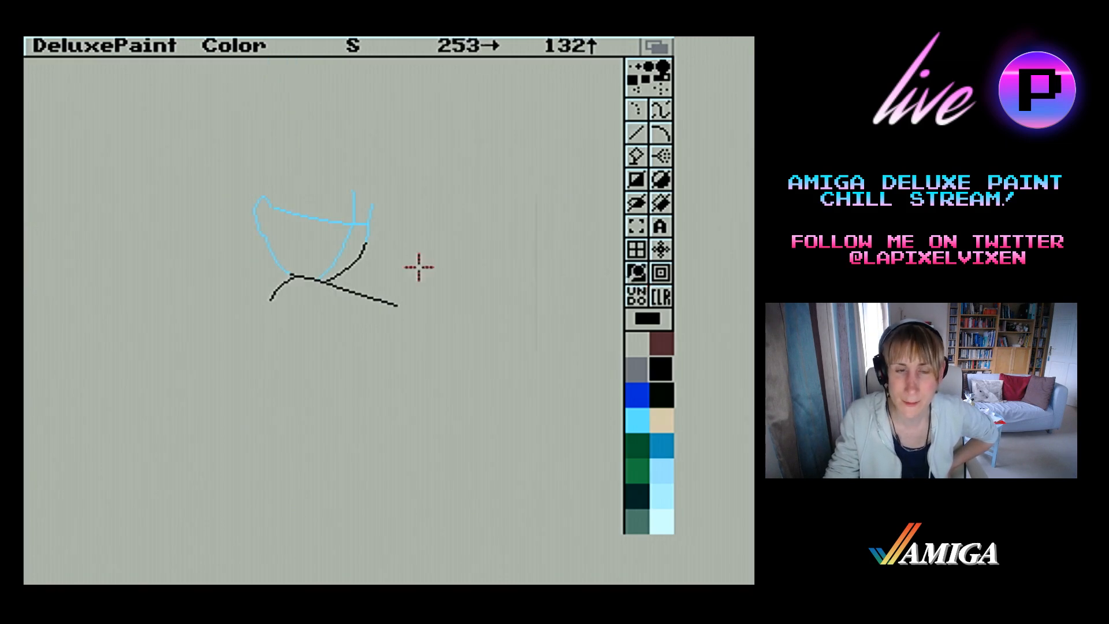
left_click(286, 247)
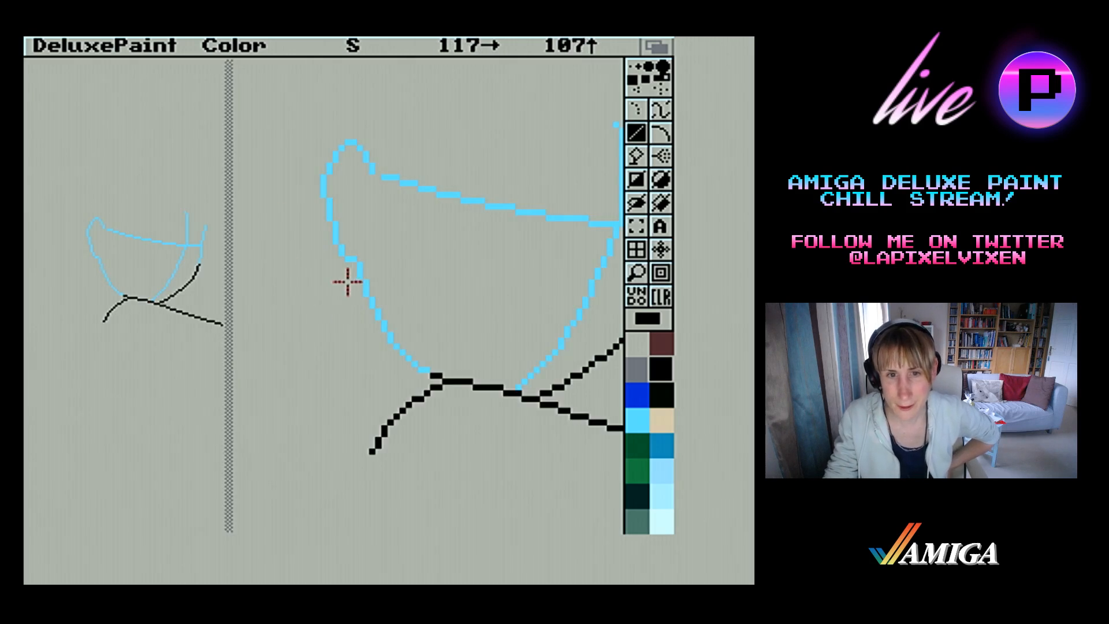
left_click_drag(353, 259, 429, 376)
left_click(366, 309)
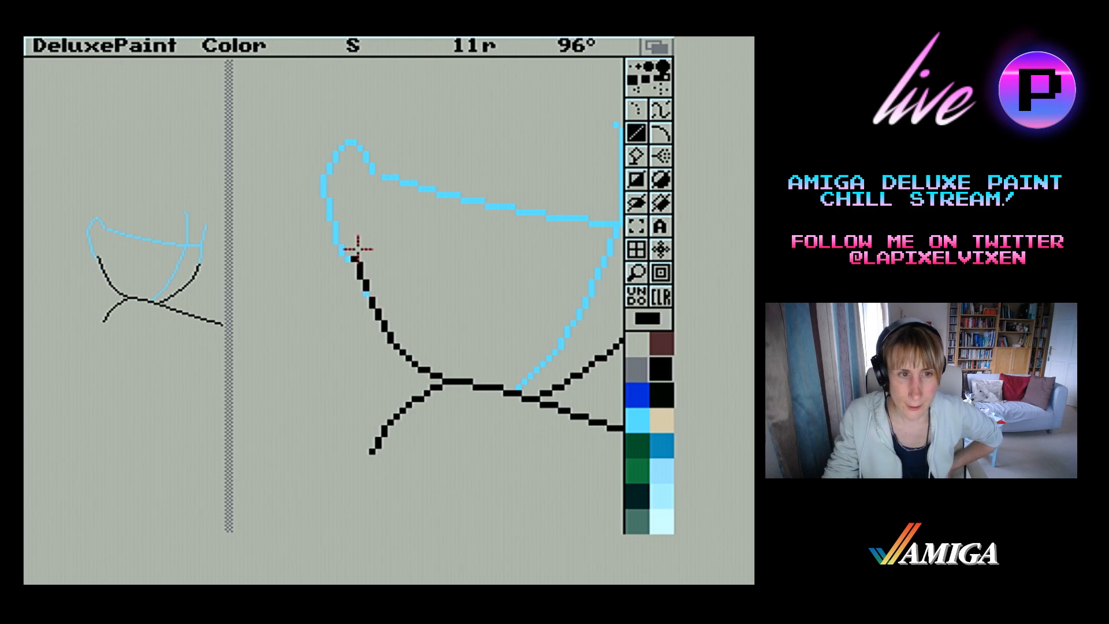
mouse_move(358, 248)
left_mouse_down()
mouse_move(355, 240)
mouse_move(351, 265)
left_mouse_up()
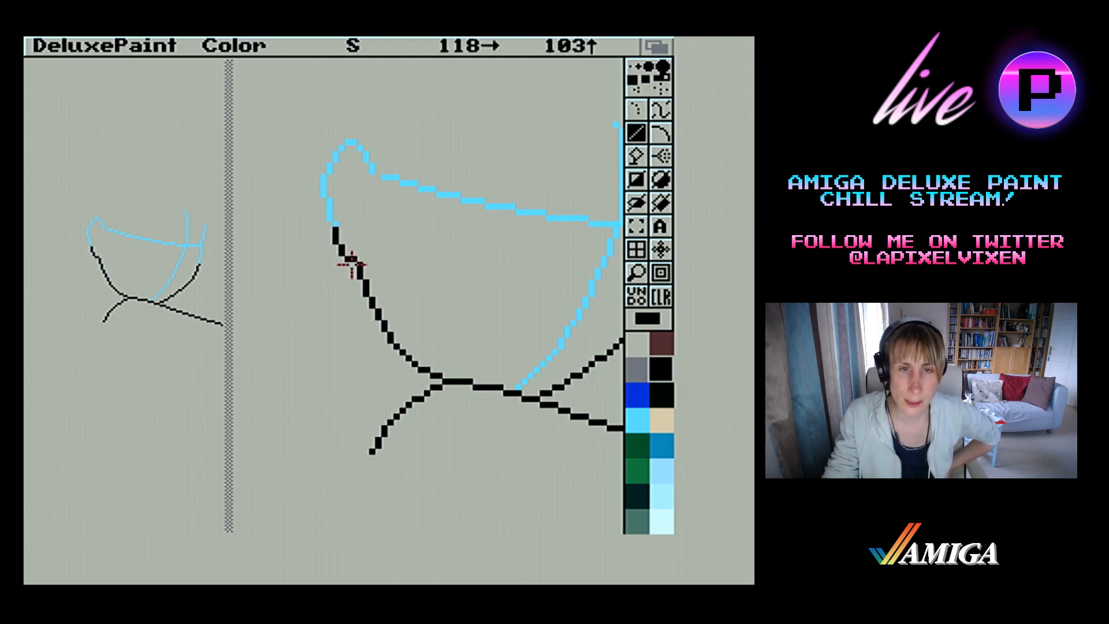
left_click_drag(335, 227, 334, 166)
left_click_drag(334, 166, 350, 148)
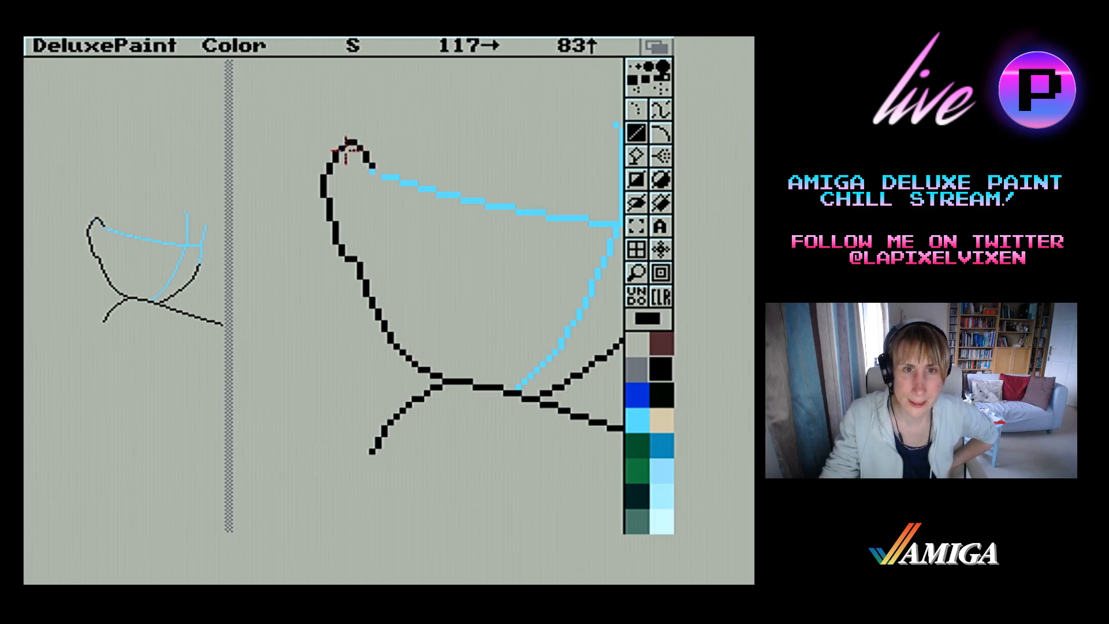
left_click(370, 170)
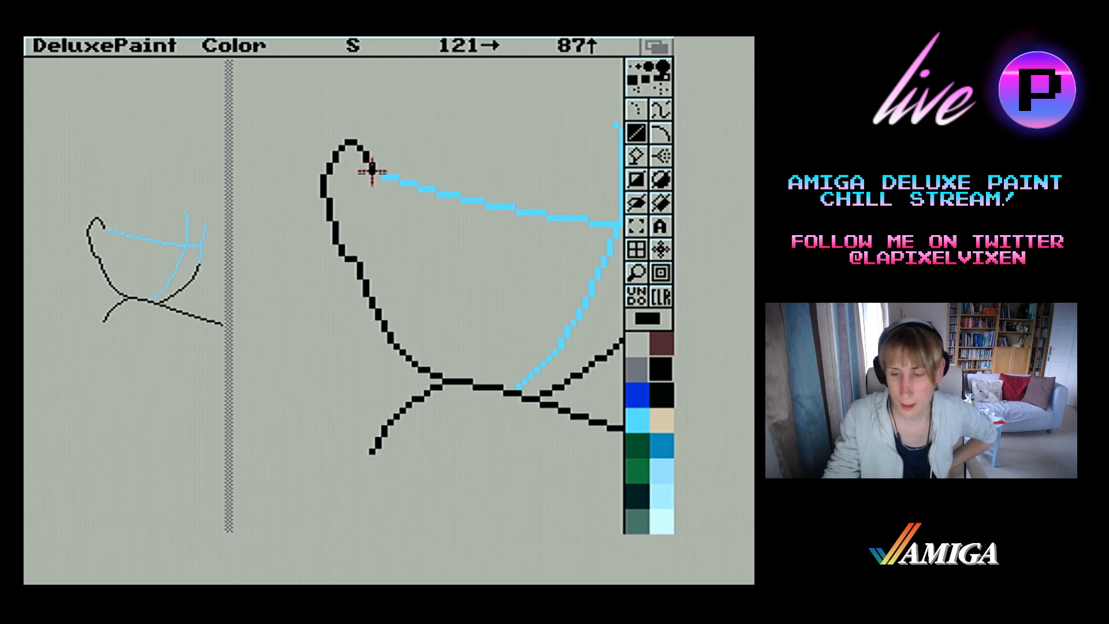
Magnify the outer right curve of the head and recolour its remaining light blue upper part black
left_click(636, 272)
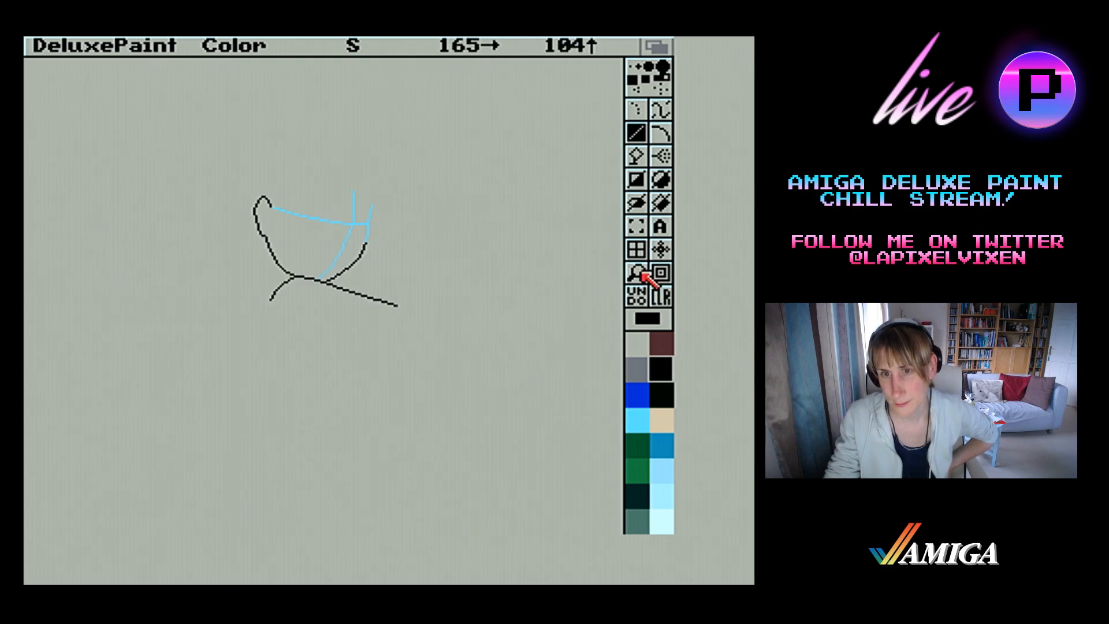
left_click(636, 272)
left_click(418, 254)
key("v")
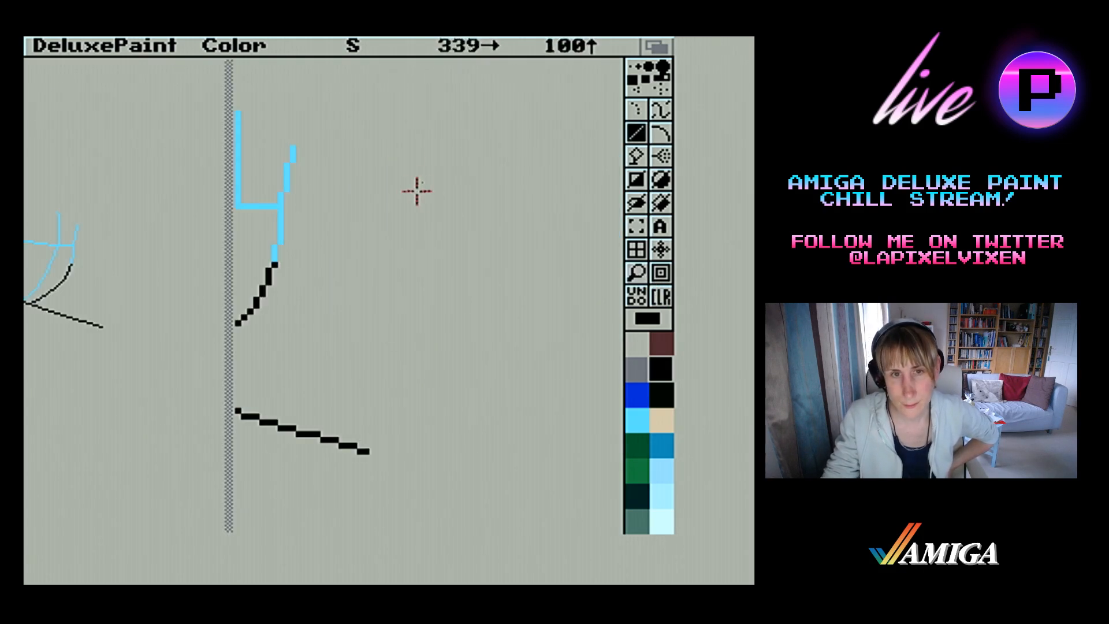
mouse_move(295, 151)
left_mouse_down()
mouse_move(288, 285)
mouse_move(283, 245)
mouse_move(278, 265)
left_mouse_up()
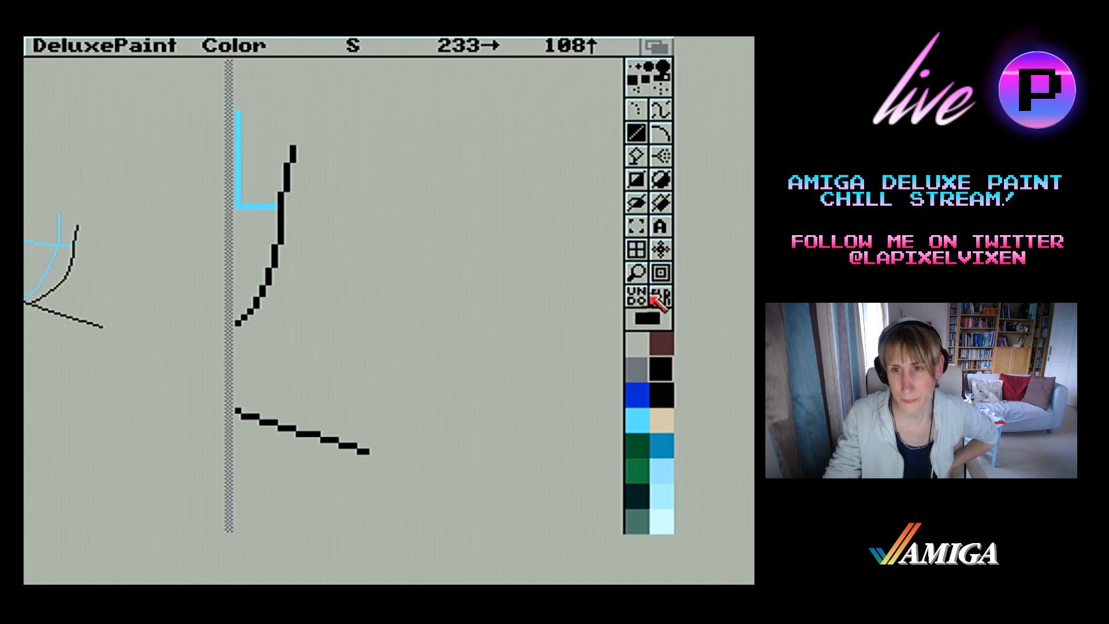
Return to the full view, turn off the stencil and erase the sloping shoulder line beyond the jaw
left_click(636, 278)
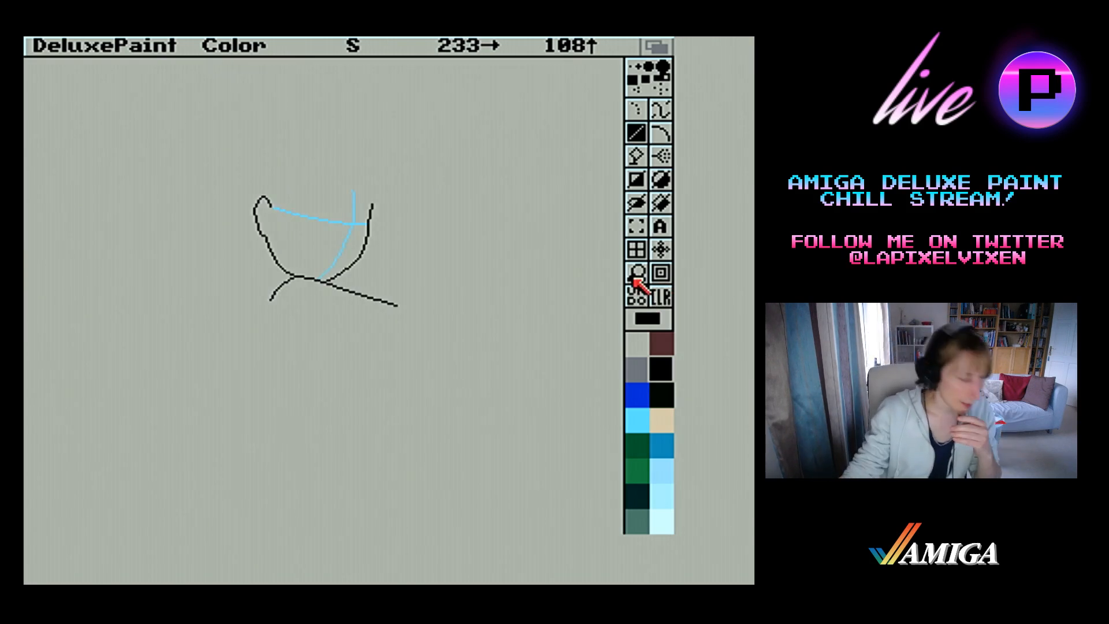
key("grave")
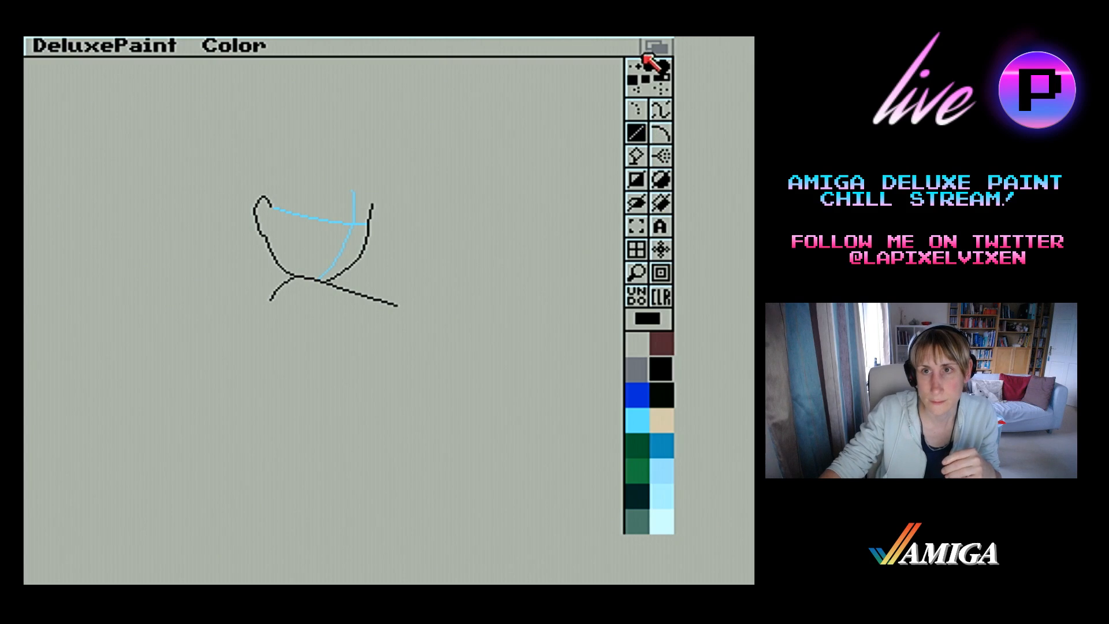
left_click_drag(334, 287, 405, 309)
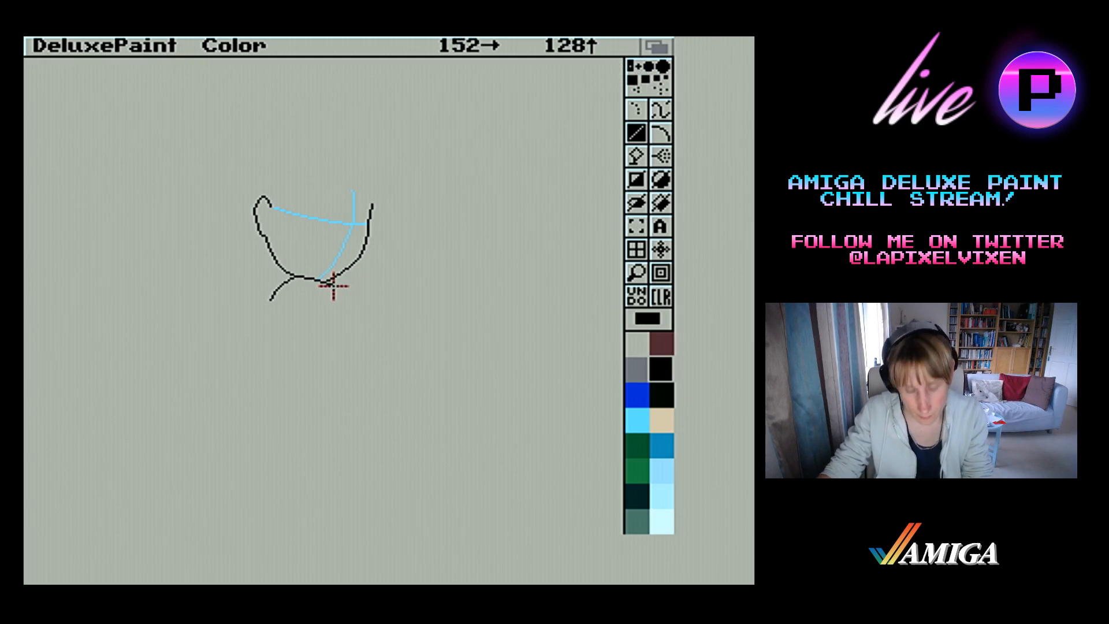
With the smallest brush, draw the upper edge of the outstretched arm in three connected black lines starting at the shoulder
left_click_drag(333, 286, 431, 293)
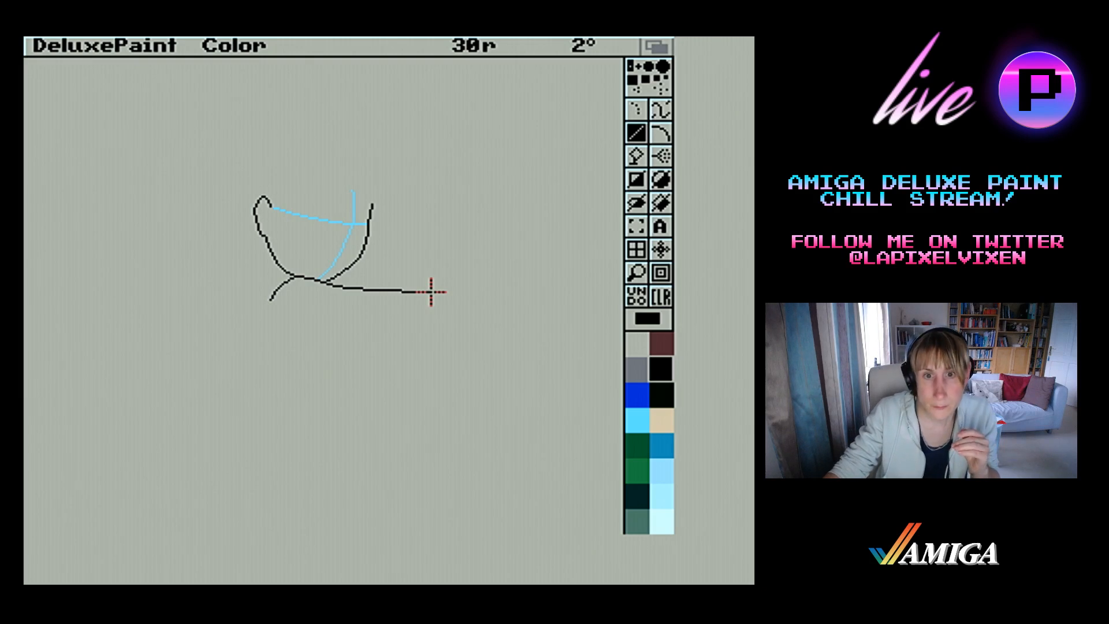
left_click_drag(431, 293, 531, 286)
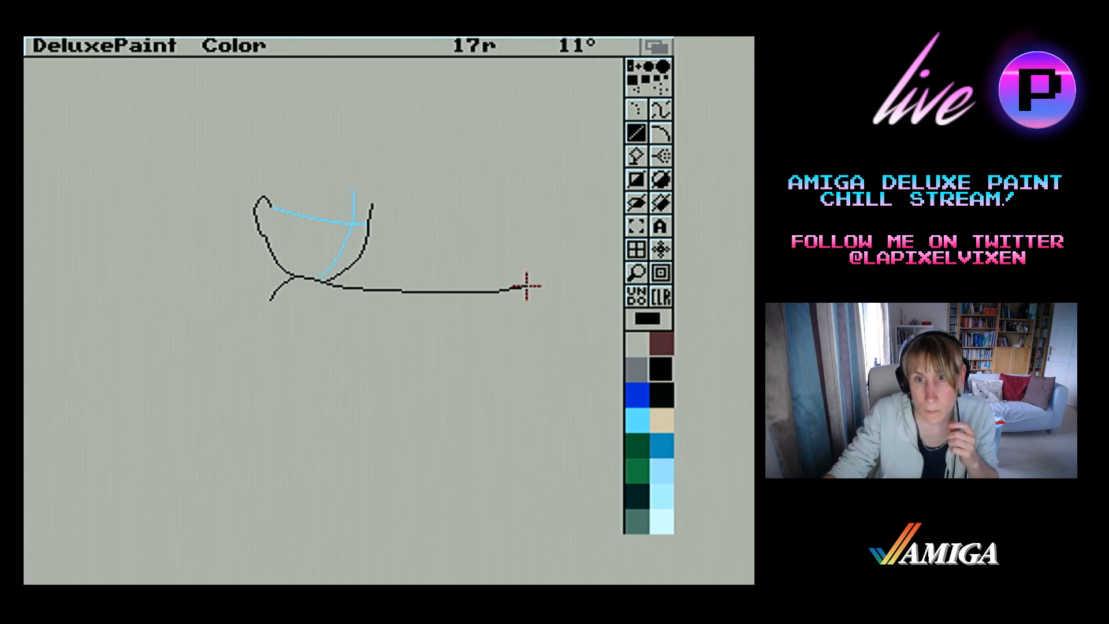
left_click_drag(527, 286, 581, 286)
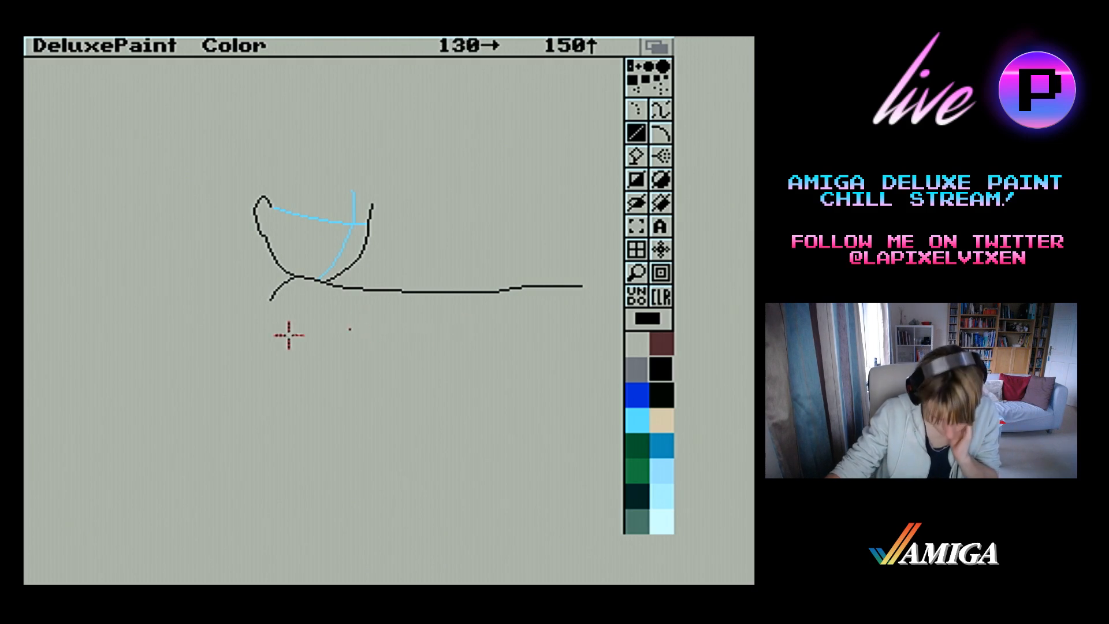
Draw the arm's lower edge in connected black lines and redraw the outer end of its upper edge sloping slightly downward
left_click_drag(282, 352, 362, 329)
left_click_drag(363, 329, 485, 323)
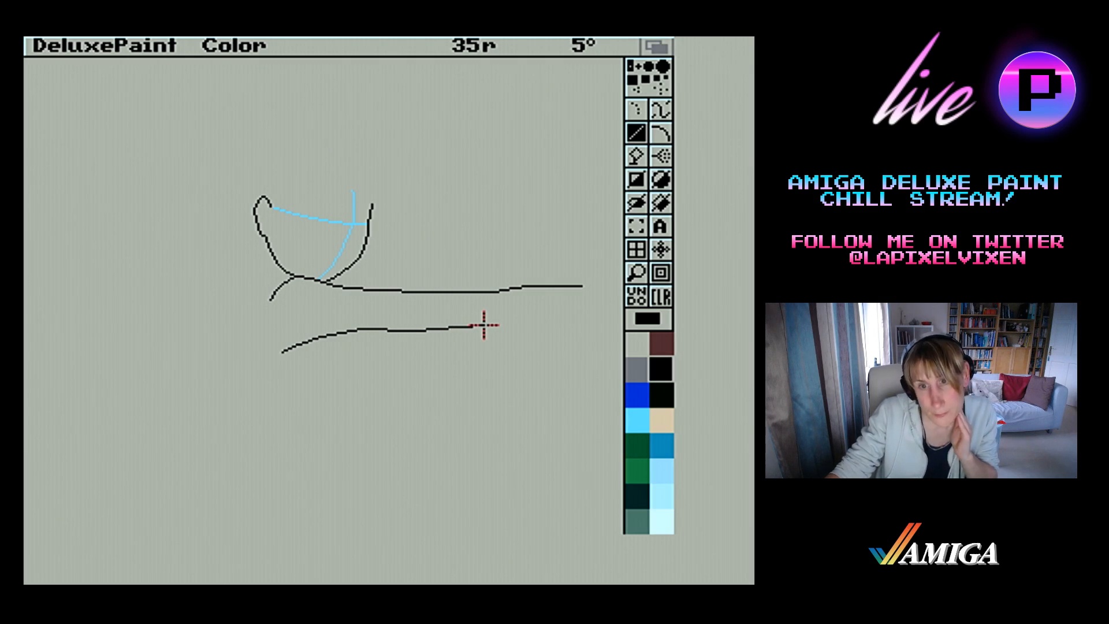
left_click_drag(484, 325, 483, 326)
left_click_drag(483, 326, 595, 327)
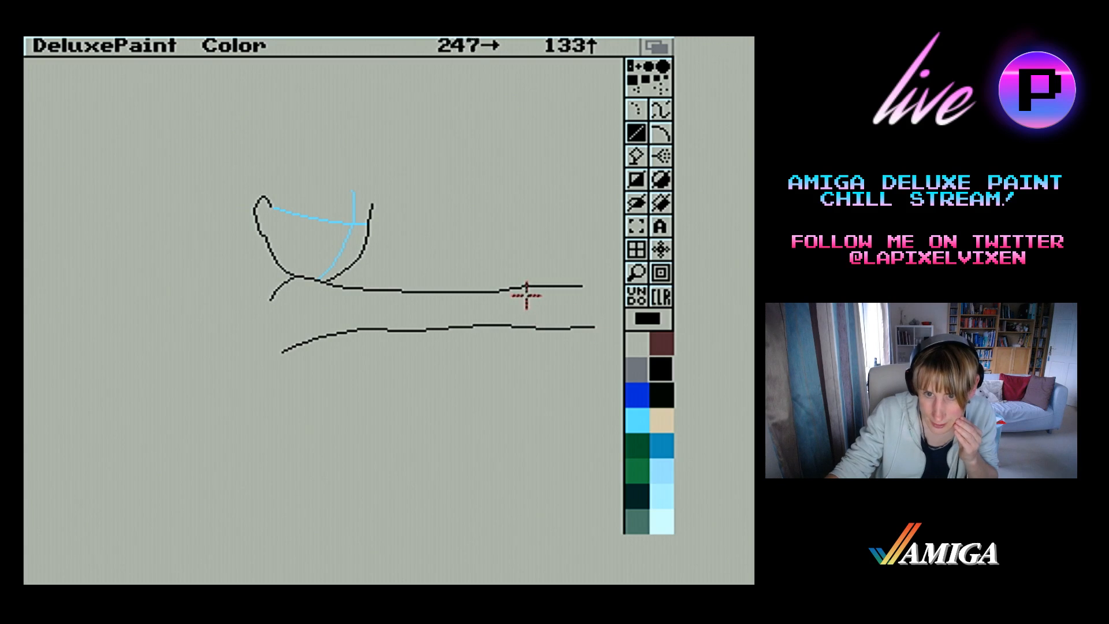
left_click_drag(522, 288, 671, 289)
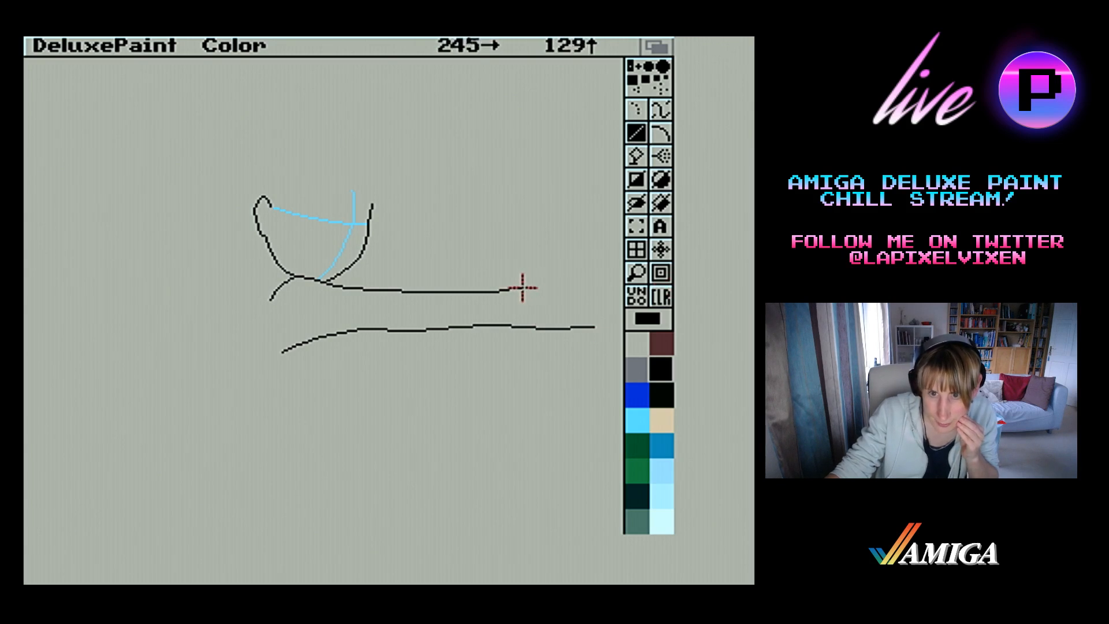
left_click_drag(522, 287, 595, 294)
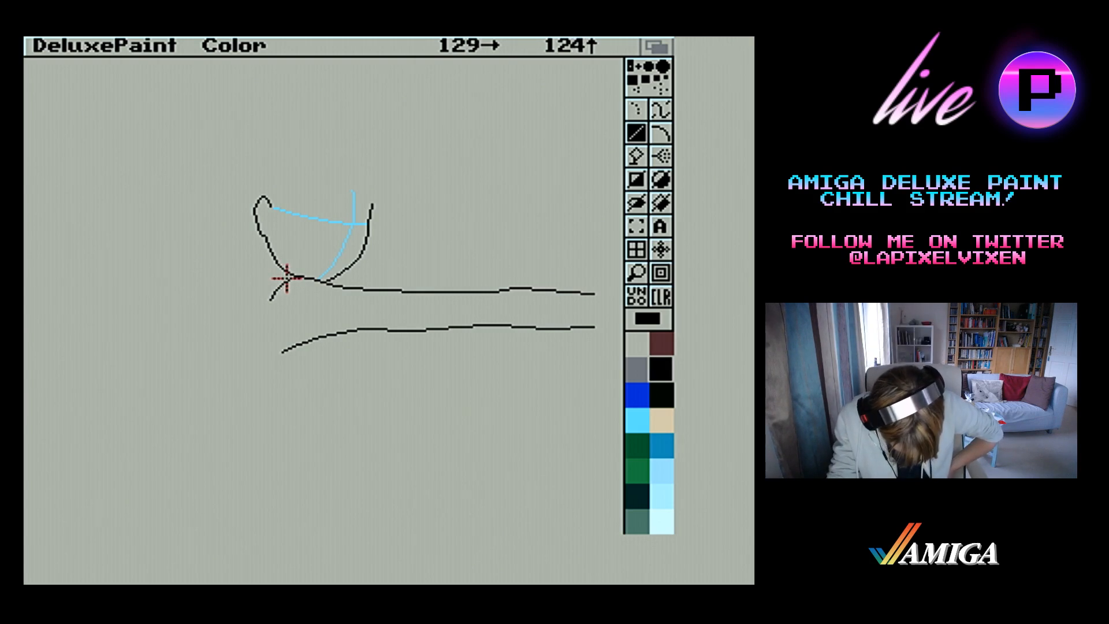
Draw two parallel black curves from the base of the neck down the body's outer side, ending well below the arm
left_click_drag(288, 280, 305, 278)
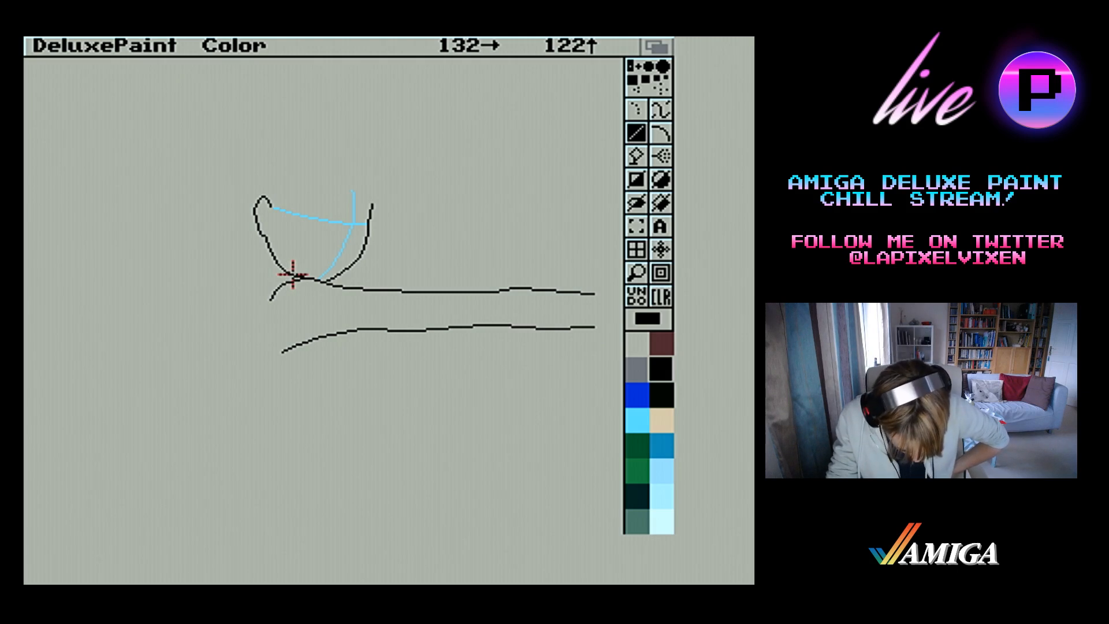
left_click_drag(293, 275, 264, 299)
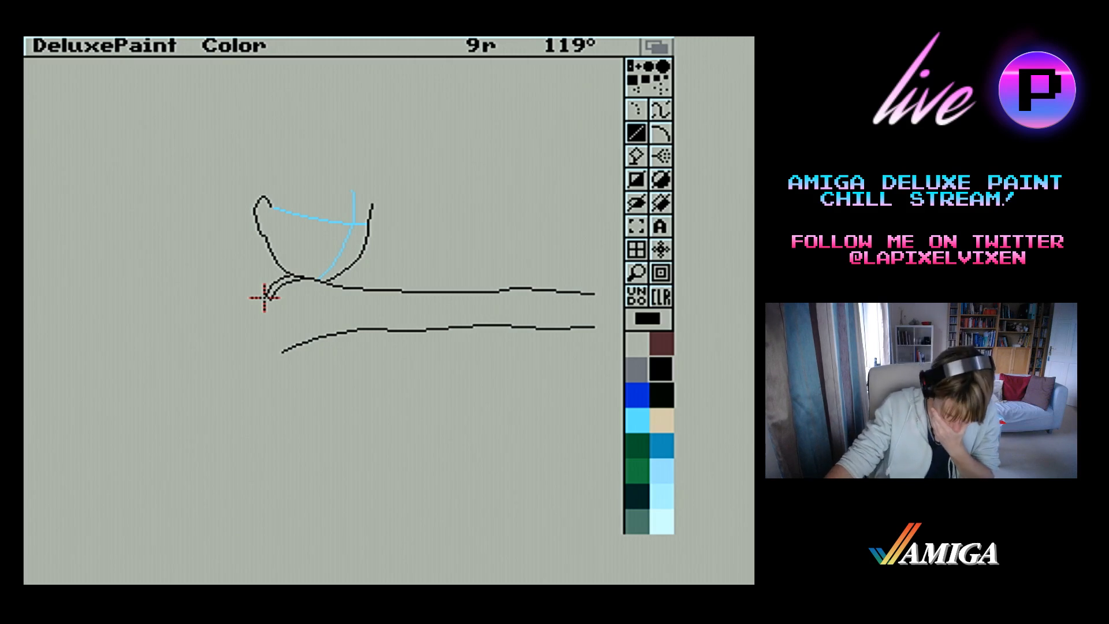
left_click_drag(264, 299, 258, 336)
left_click_drag(259, 336, 270, 385)
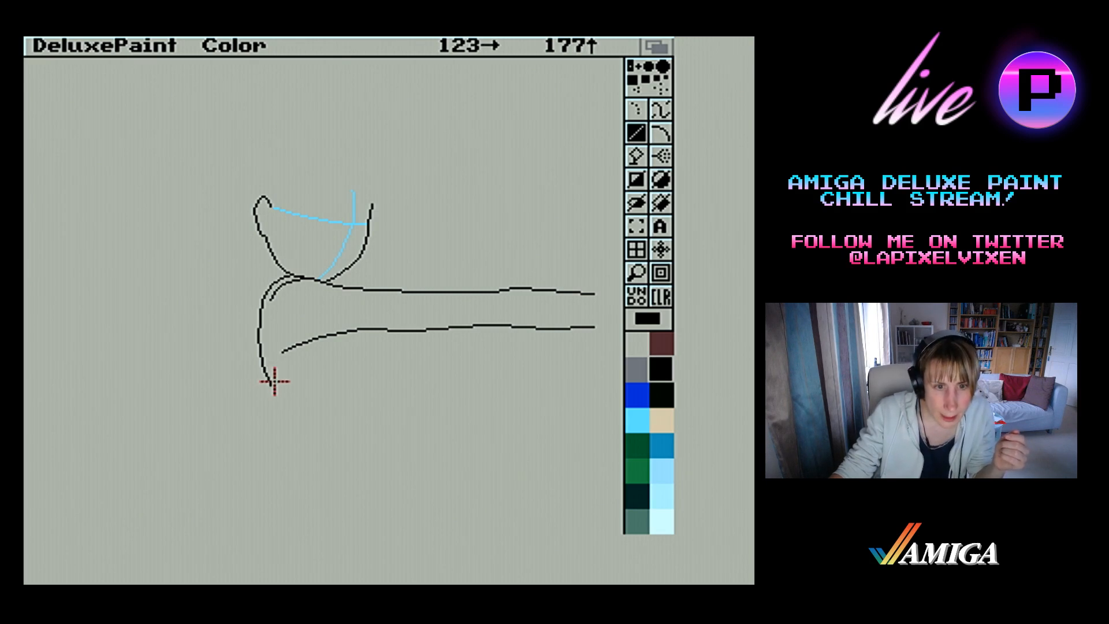
left_click_drag(271, 383, 268, 303)
left_click_drag(267, 304, 269, 299)
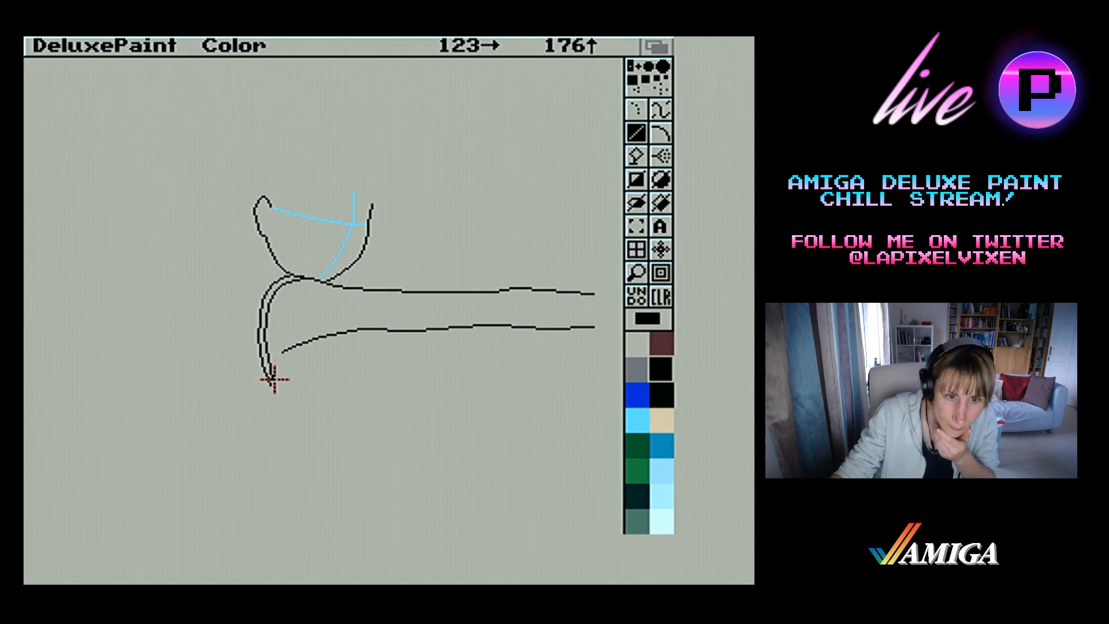
Connect the lower tip of the double curve to the arm's lower edge with two nearly parallel black curves
left_click_drag(272, 379, 285, 358)
left_click_drag(285, 358, 298, 346)
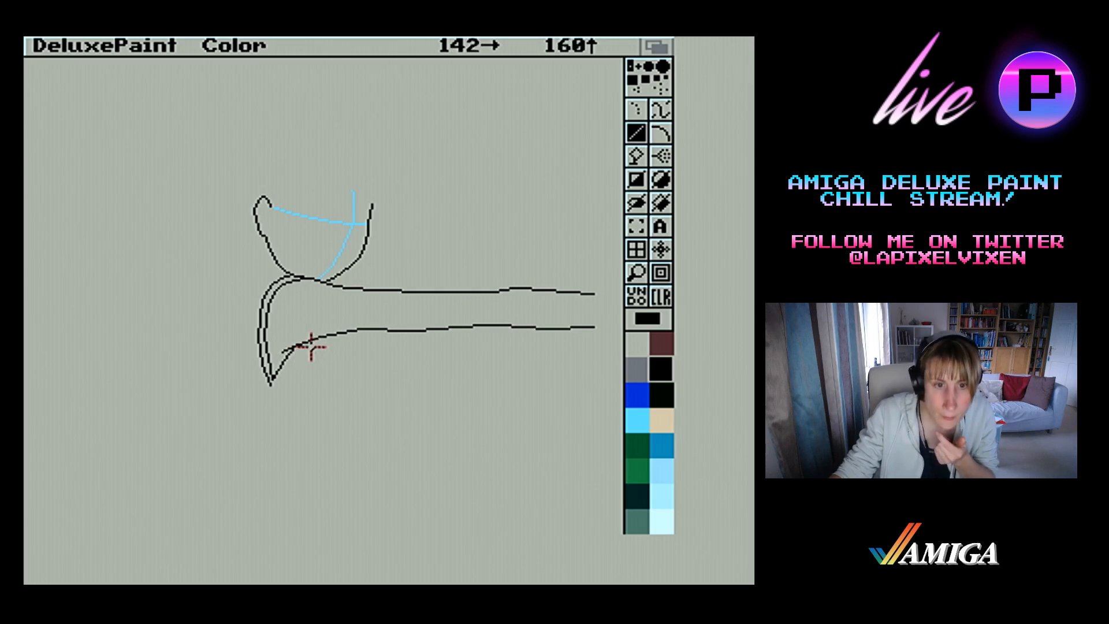
left_click_drag(301, 344, 294, 352)
left_click_drag(294, 352, 275, 388)
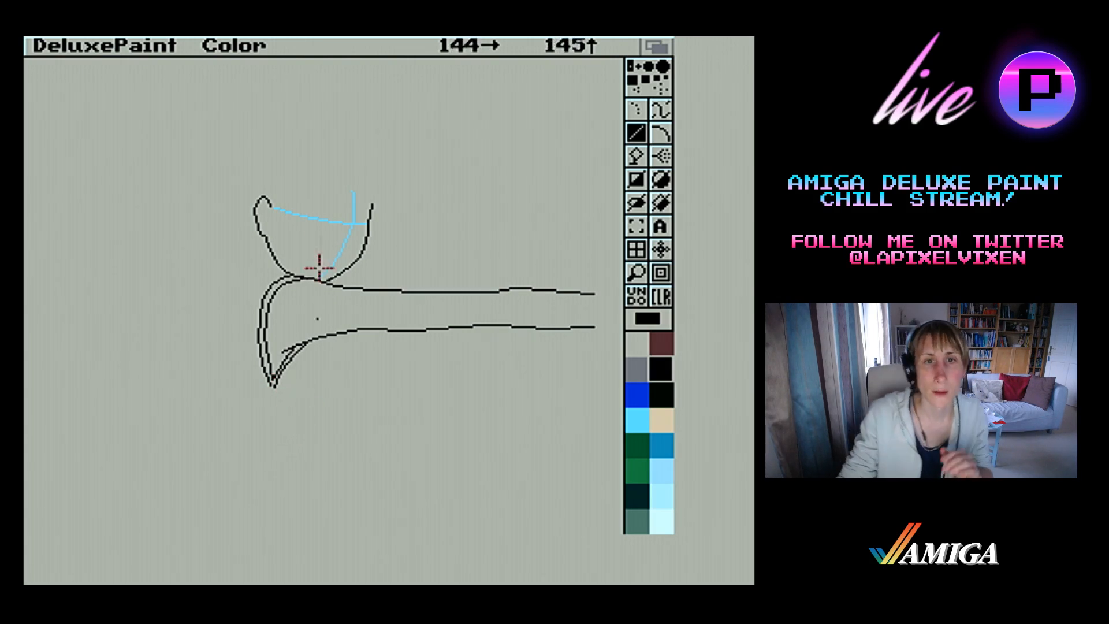
Magnify the lower face and draw the mouth across the blue centre guide, with a short curved lower line under it
left_click(637, 272)
left_click(345, 249)
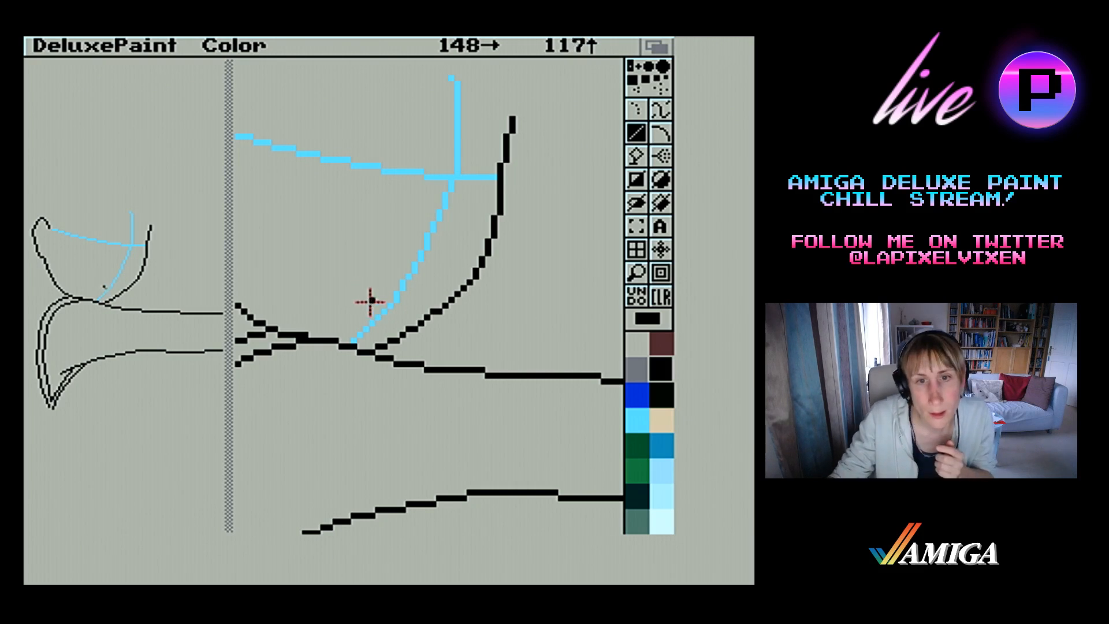
left_click_drag(358, 293, 403, 298)
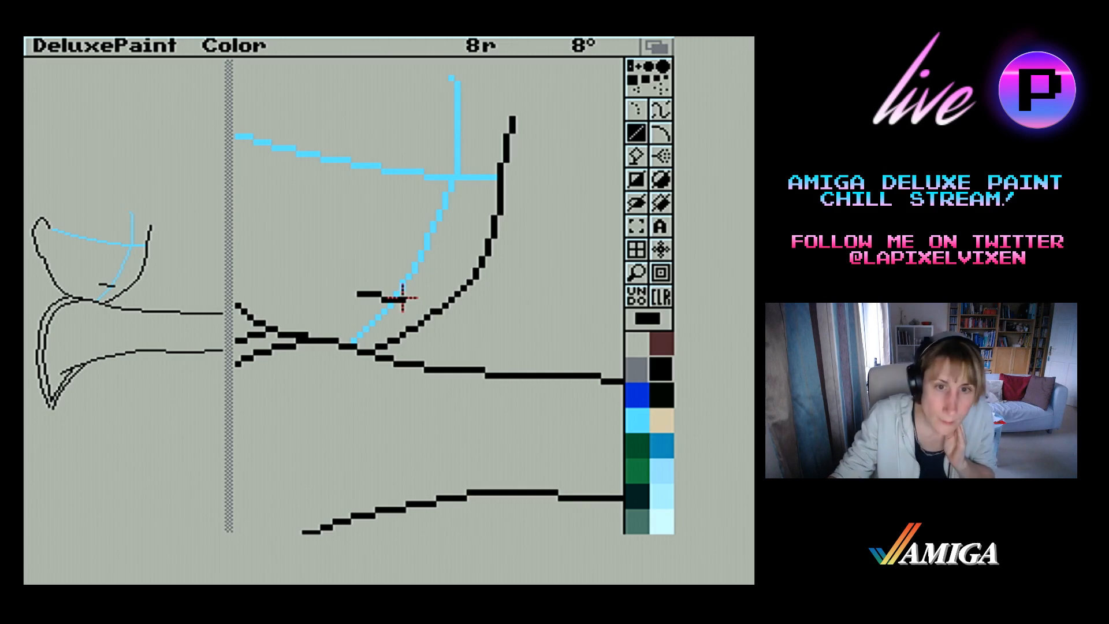
left_click_drag(402, 299, 391, 315)
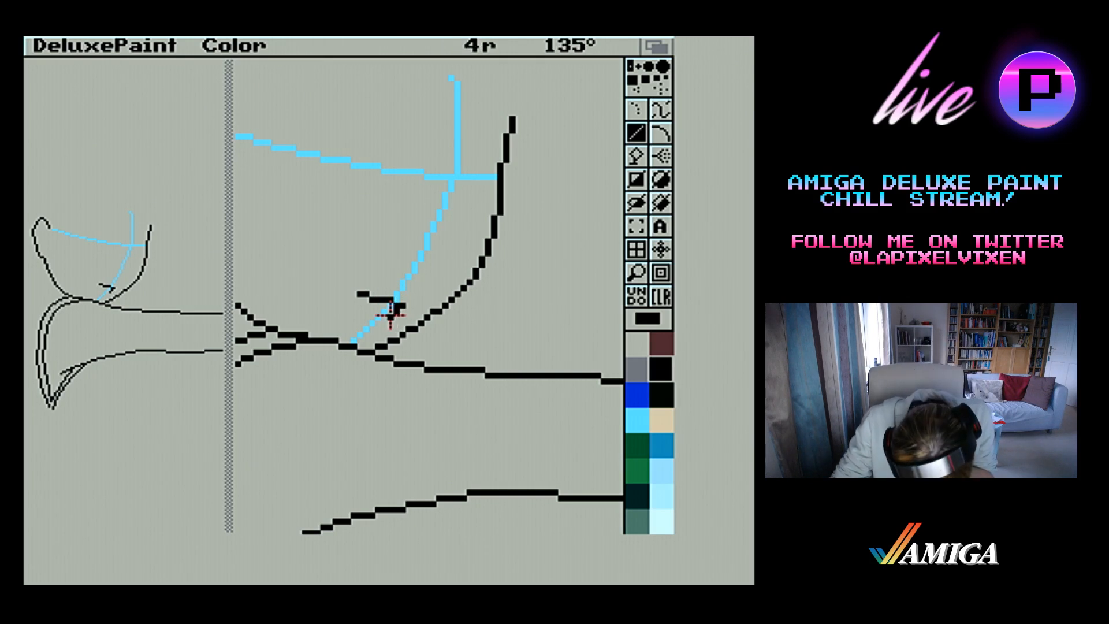
left_click_drag(391, 315, 390, 314)
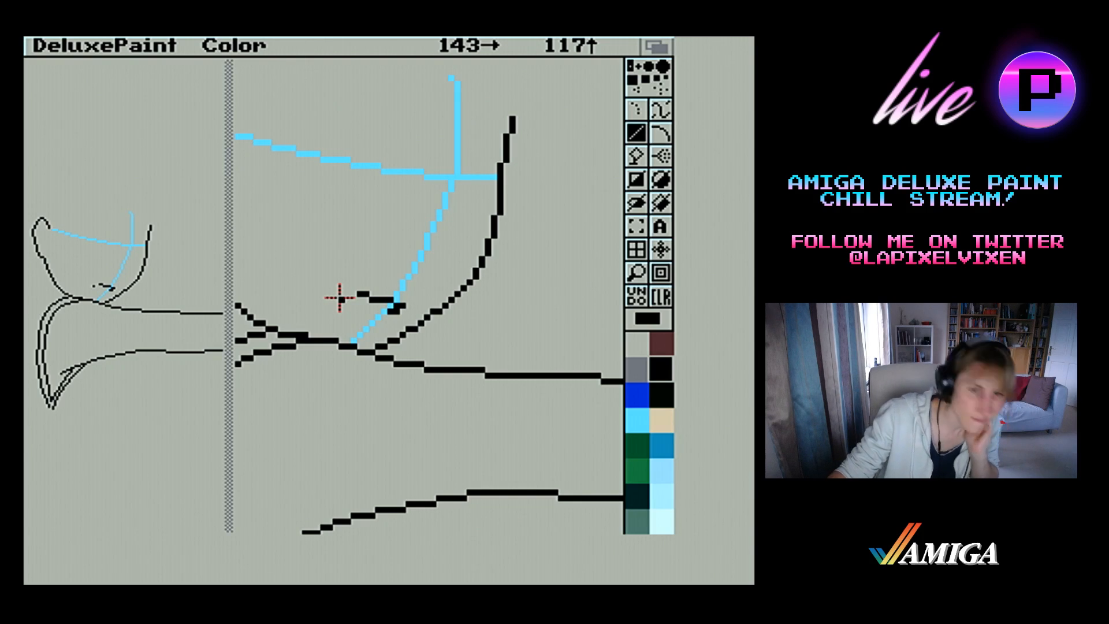
left_click_drag(338, 296, 389, 317)
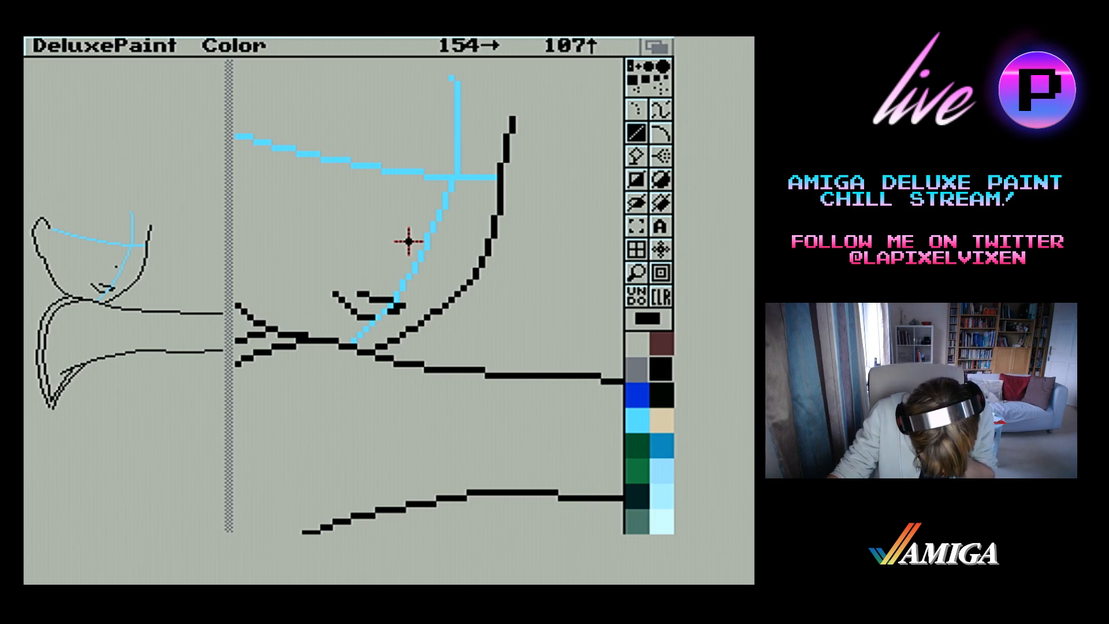
Draw the nose's underside and tip in black on the centre guide above the mouth
left_click_drag(414, 267, 424, 260)
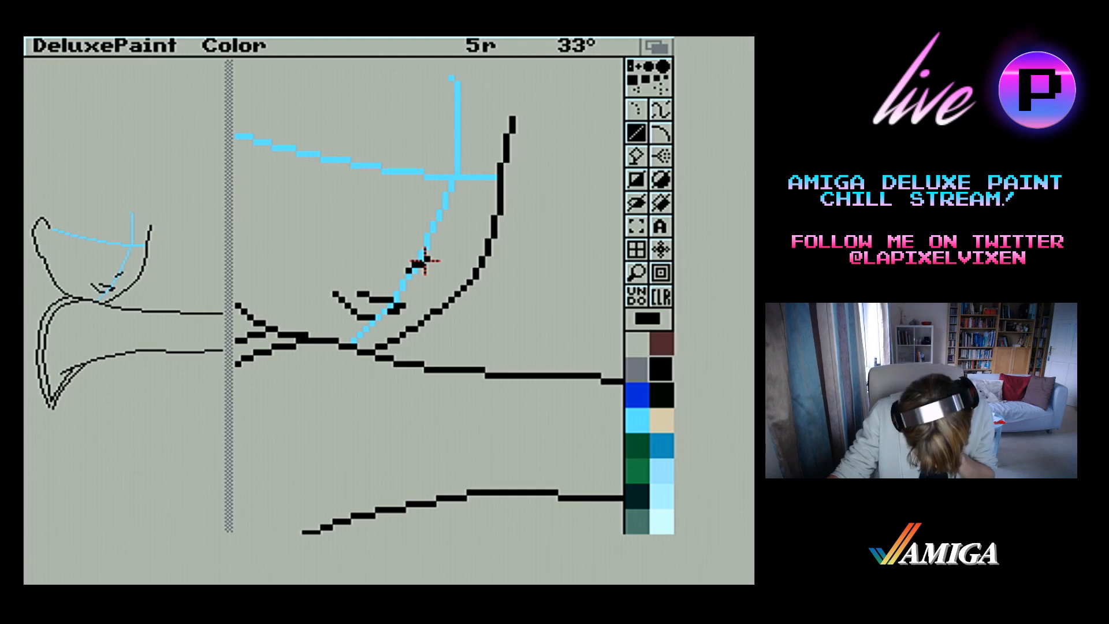
left_click_drag(425, 261, 428, 236)
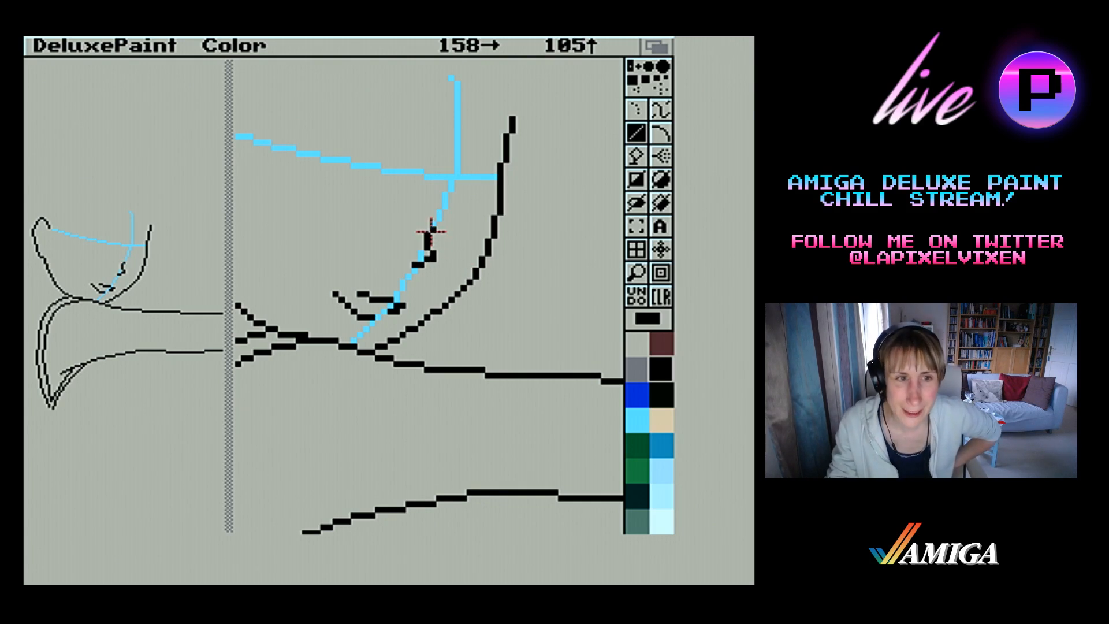
left_click(409, 270)
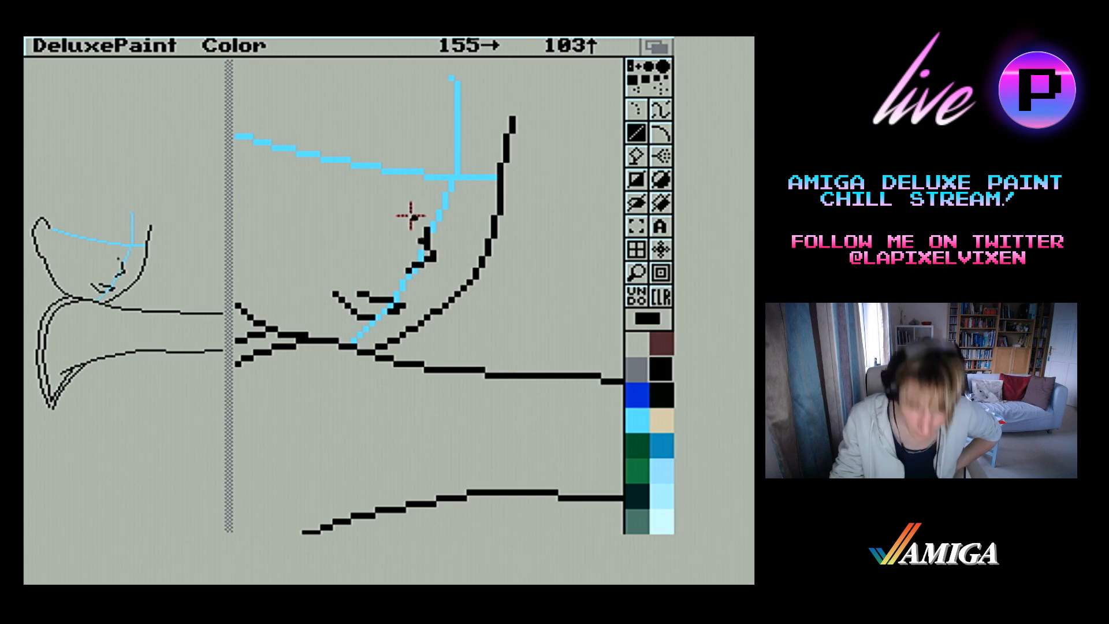
Draw the glasses' arched nose bridge in black just below the blue guide crossing, with a short lower edge running to the face's outer contour
left_click_drag(433, 192, 441, 200)
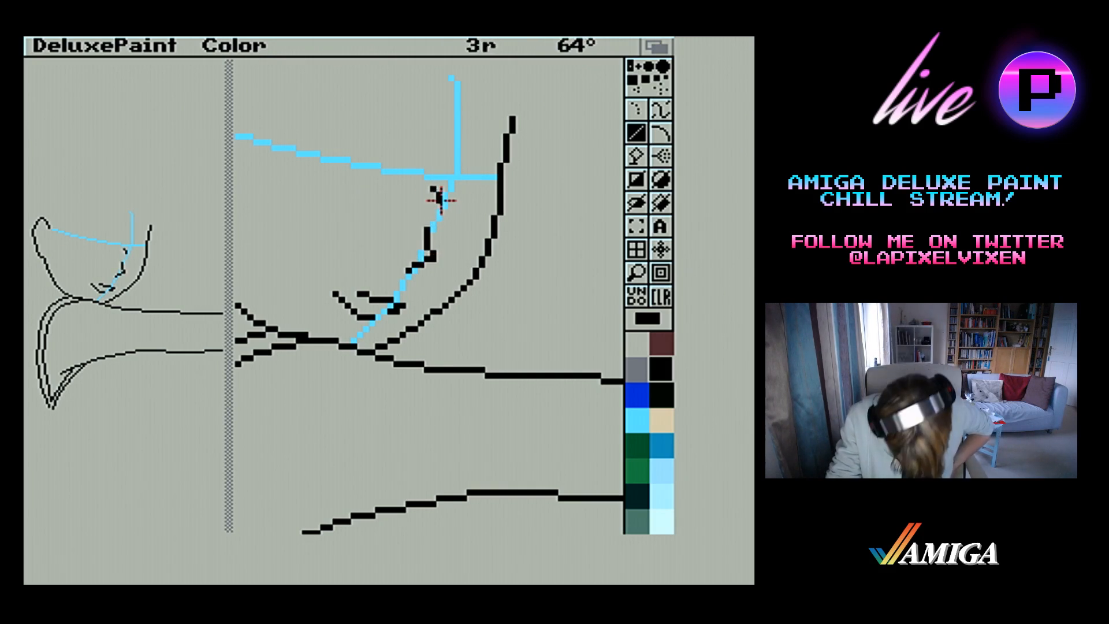
left_click_drag(439, 200, 443, 200)
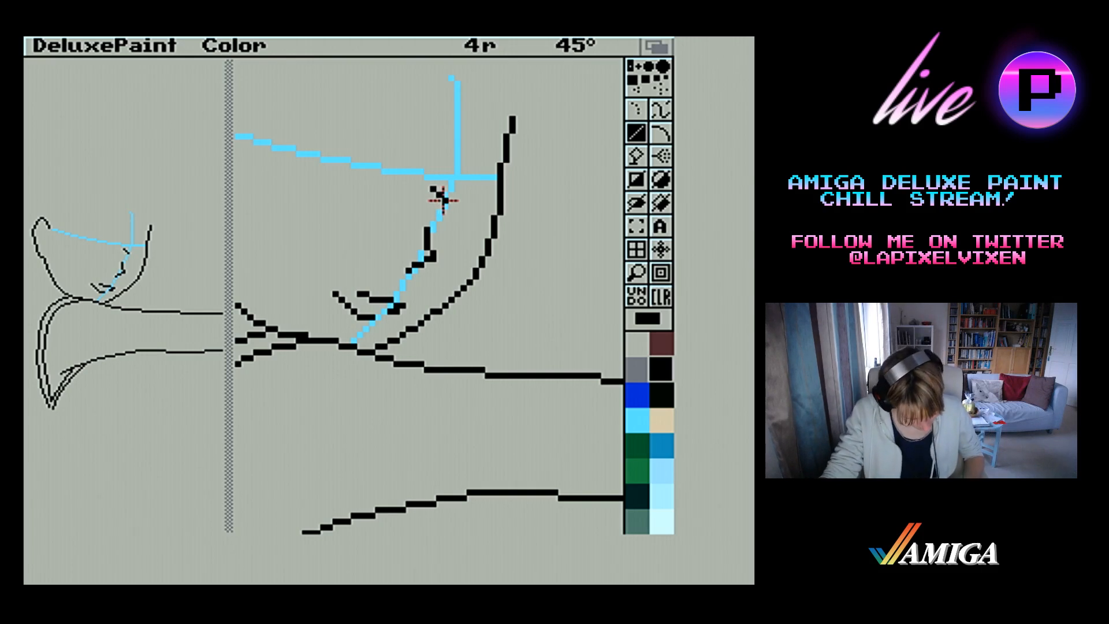
mouse_move(443, 199)
left_mouse_down()
mouse_move(458, 218)
mouse_move(492, 221)
mouse_move(445, 199)
mouse_move(430, 205)
left_mouse_up()
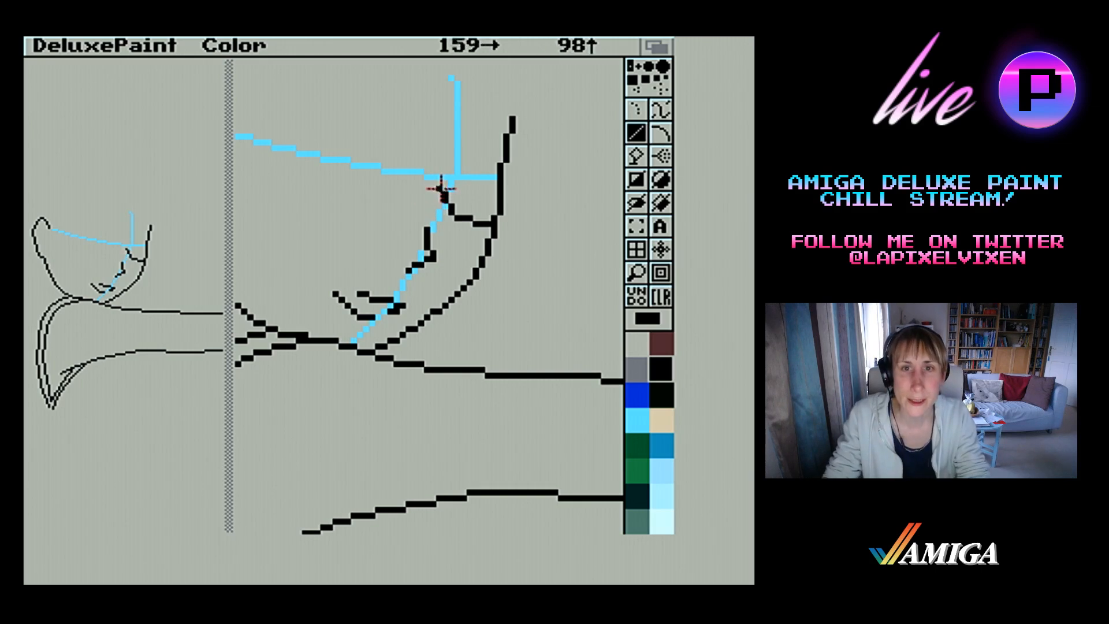
left_click_drag(443, 189, 425, 203)
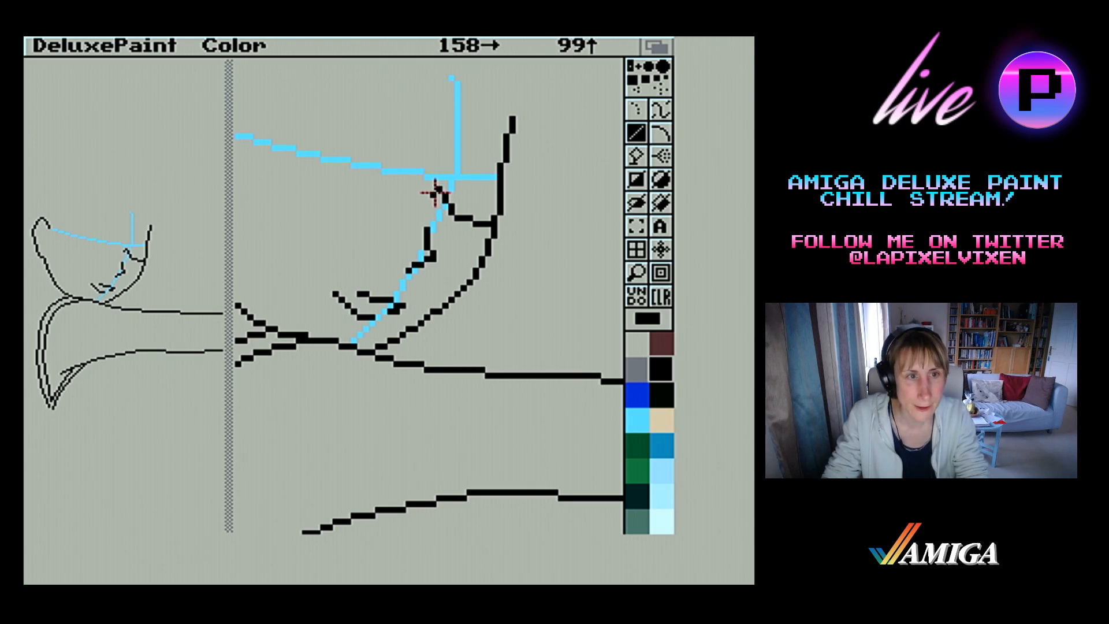
left_click_drag(434, 190, 423, 191)
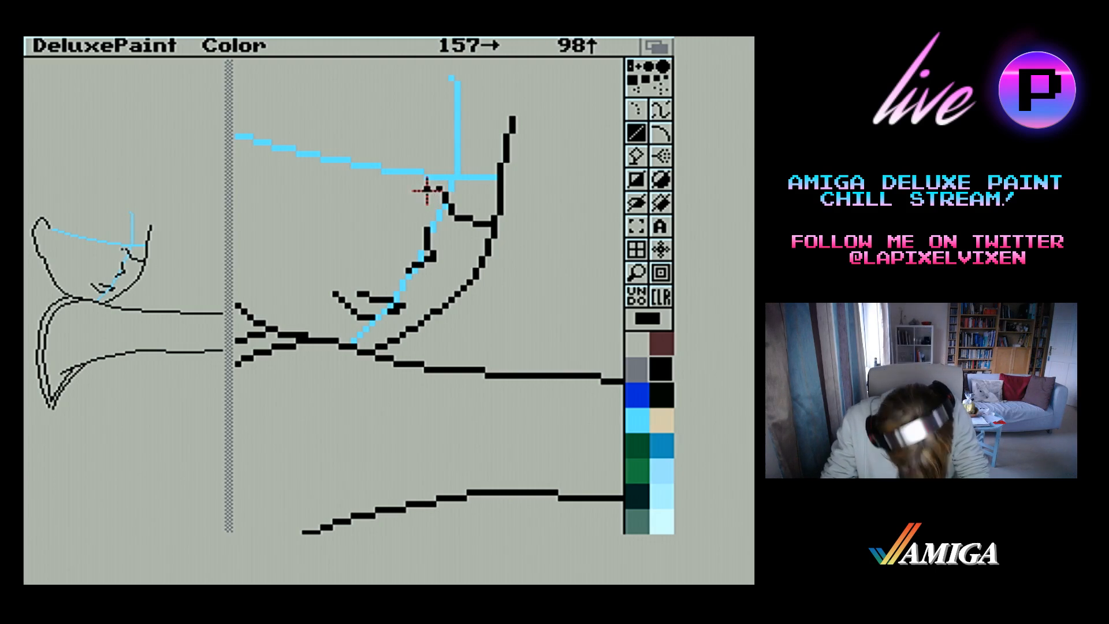
left_click(434, 190)
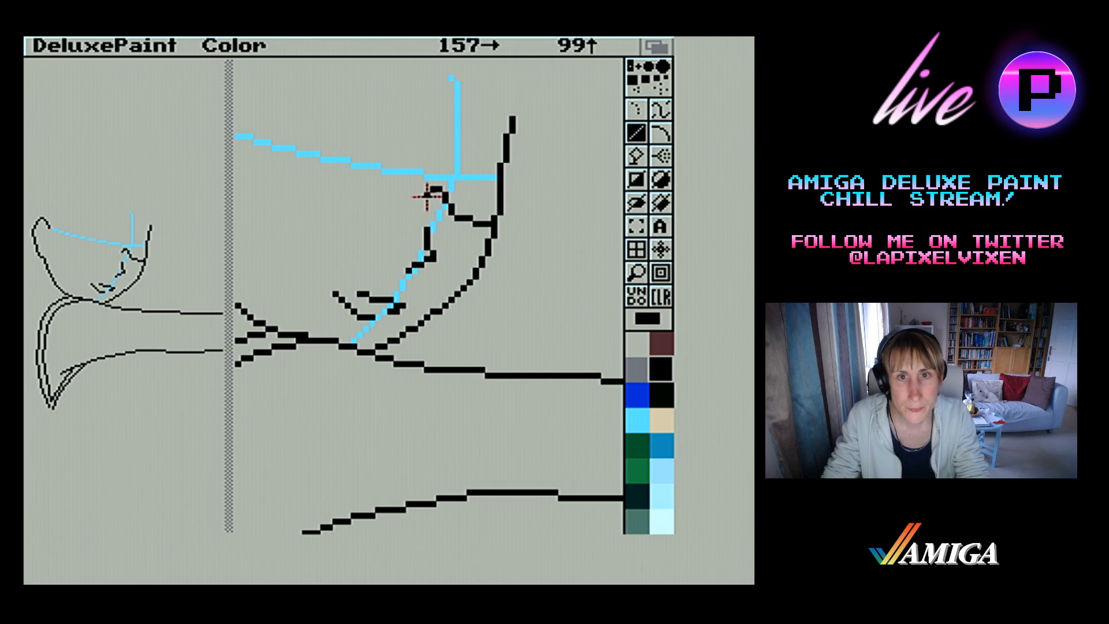
Extend the glasses' lower edge from the nose bridge under the near eye, up to the blue eye guide and along the temple arm
left_click_drag(421, 194, 412, 208)
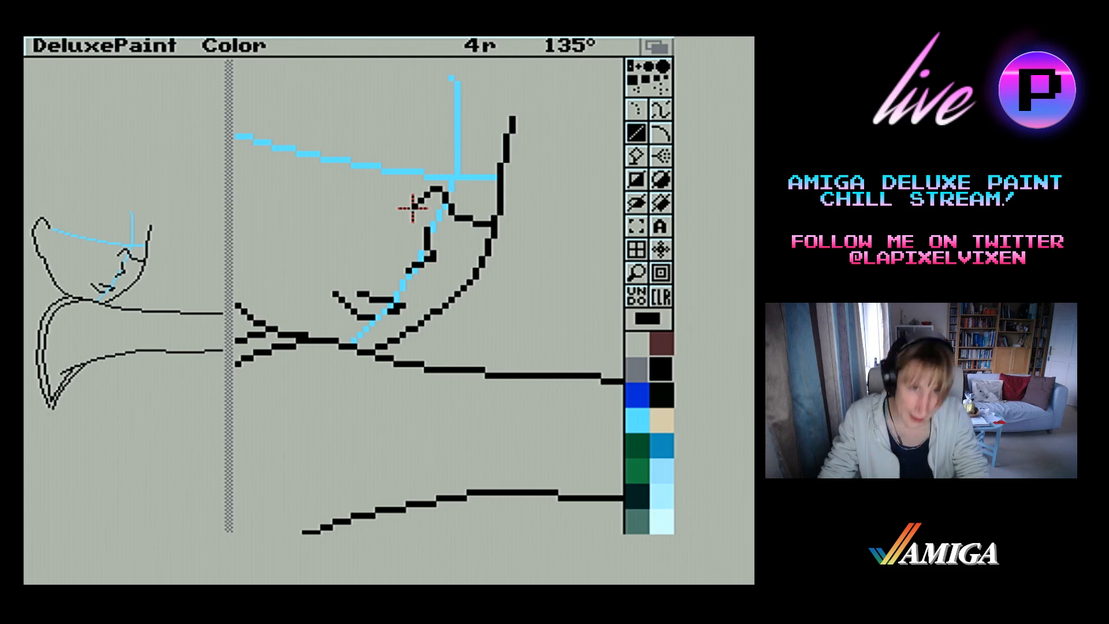
left_click_drag(413, 208, 384, 212)
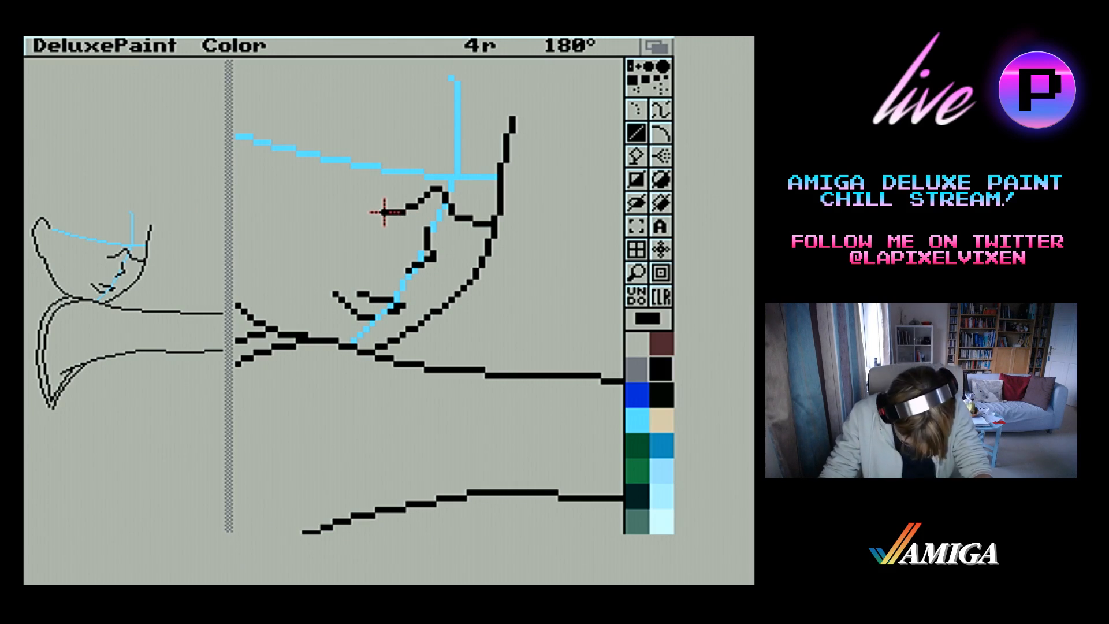
left_click_drag(384, 211, 291, 174)
left_click_drag(290, 174, 285, 154)
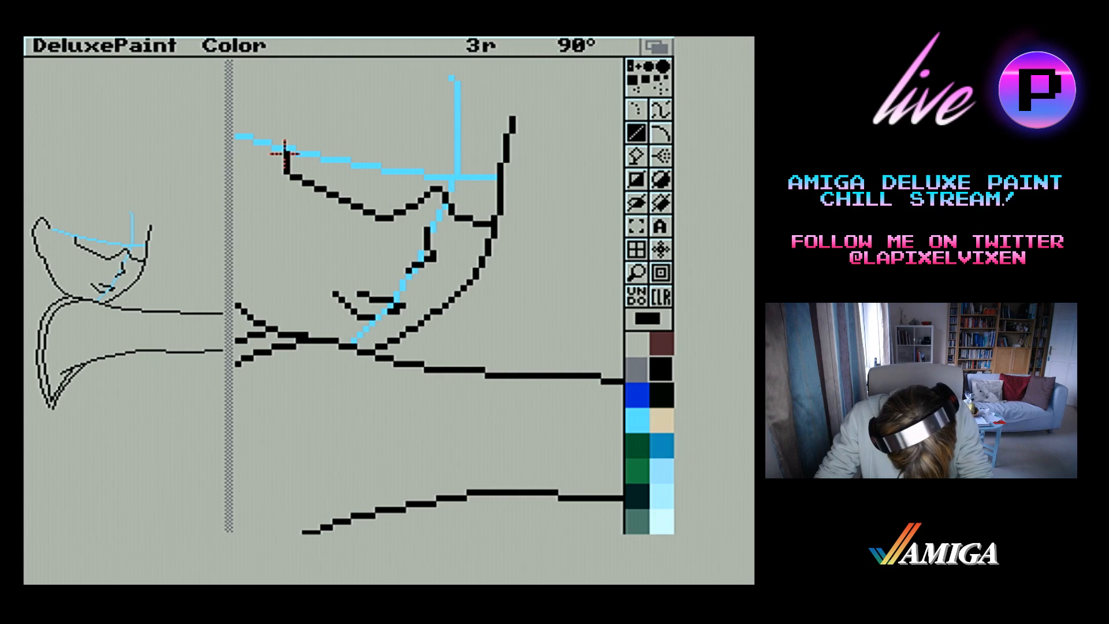
mouse_move(285, 151)
left_mouse_down()
mouse_move(242, 137)
mouse_move(231, 119)
left_mouse_up()
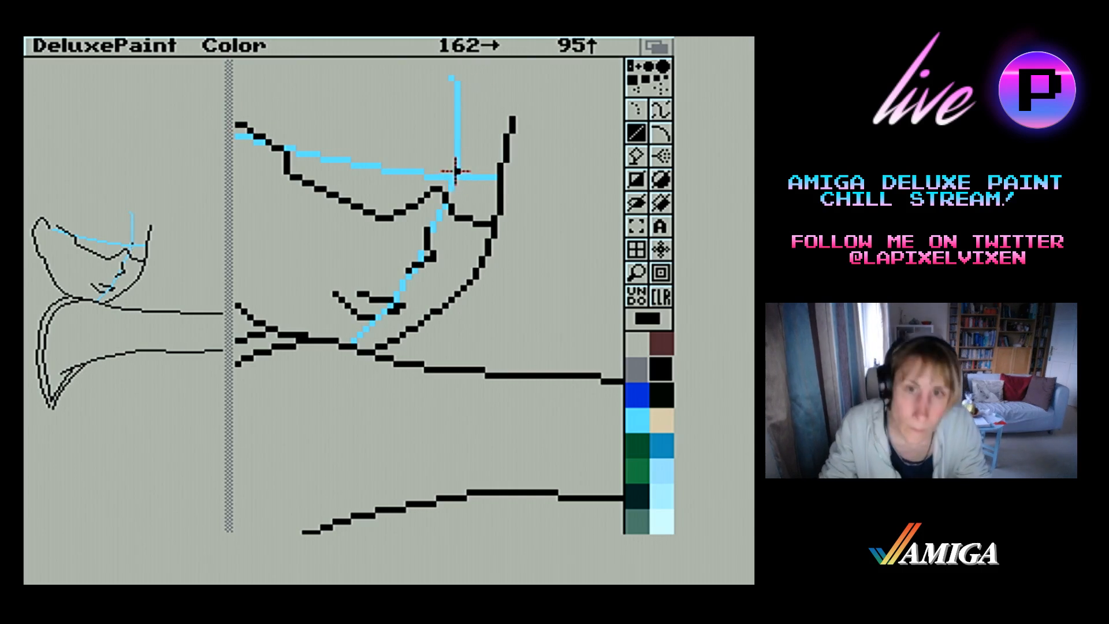
Draw the glasses' upper edge in black from the face's outer contour, dipping at the nose bridge and continuing above the eye guide along the temple arm
left_click_drag(450, 171, 495, 171)
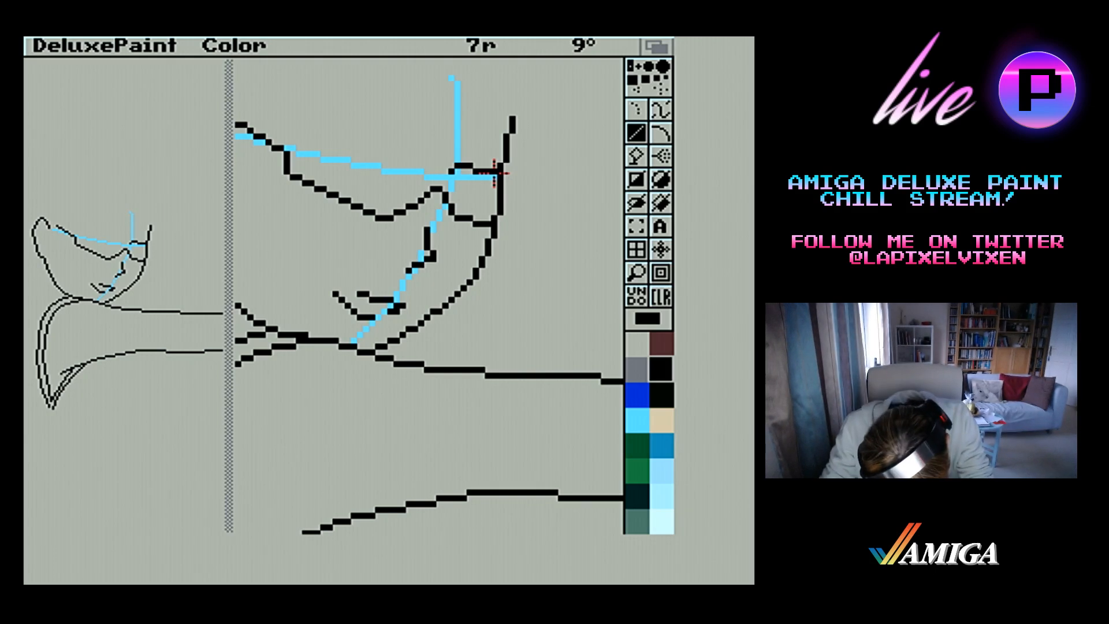
mouse_move(496, 172)
left_mouse_down()
mouse_move(488, 160)
mouse_move(496, 167)
left_mouse_up()
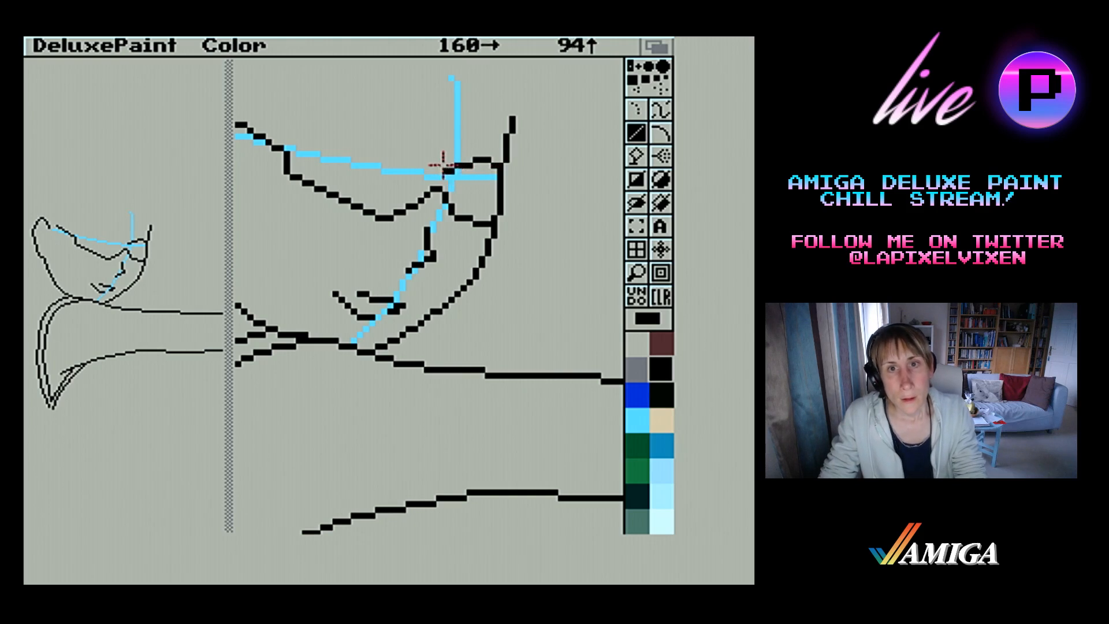
left_click_drag(438, 163, 421, 144)
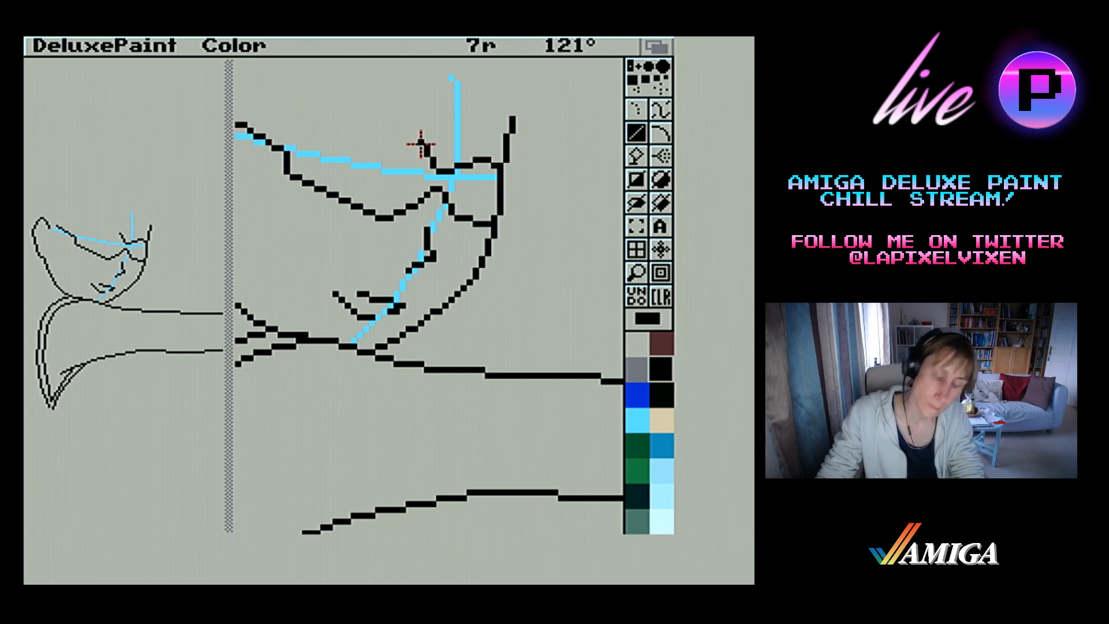
left_click_drag(421, 143, 420, 141)
left_click_drag(318, 123, 303, 124)
left_click_drag(303, 125, 298, 124)
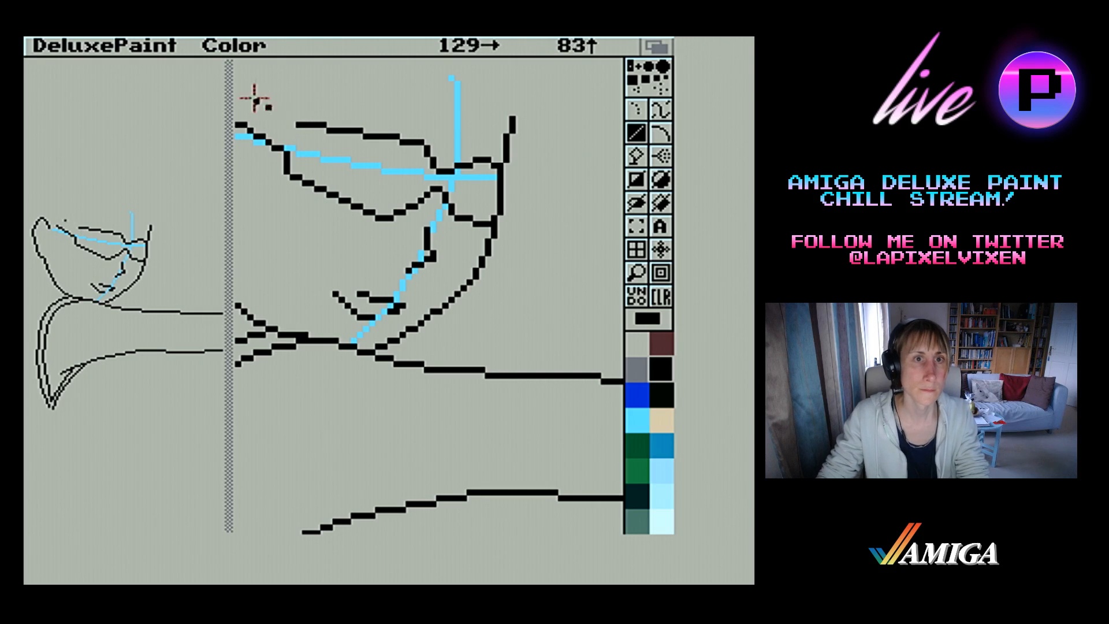
left_click_drag(239, 99, 295, 124)
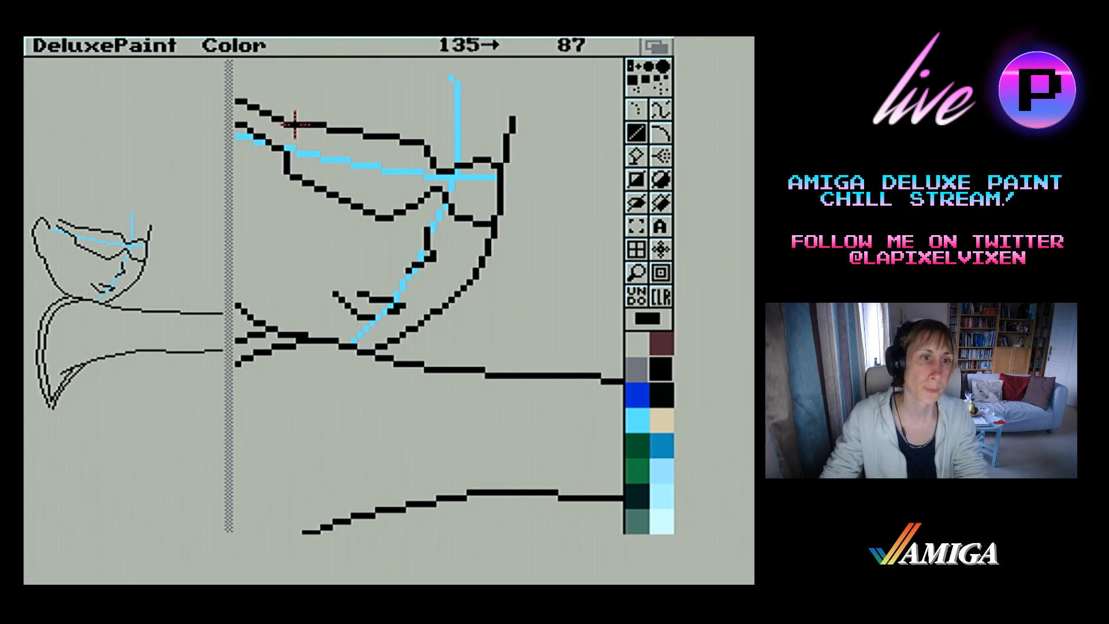
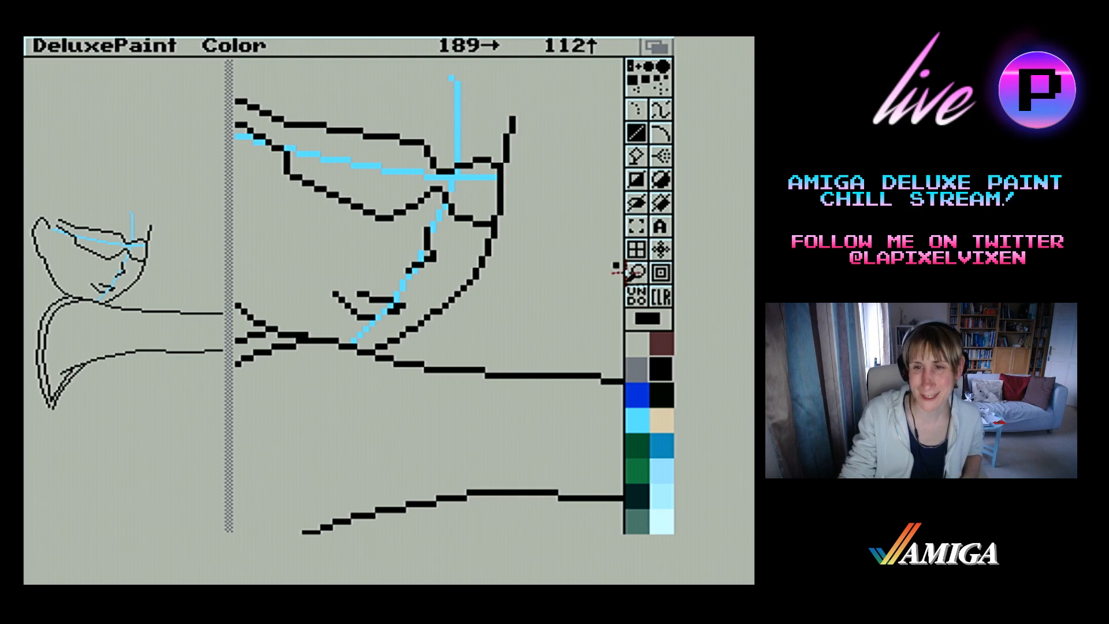
Extend the glasses' upper edge in black back to the ear and clean up the pixels where the temple arm meets it
left_click(635, 277)
left_click(638, 277)
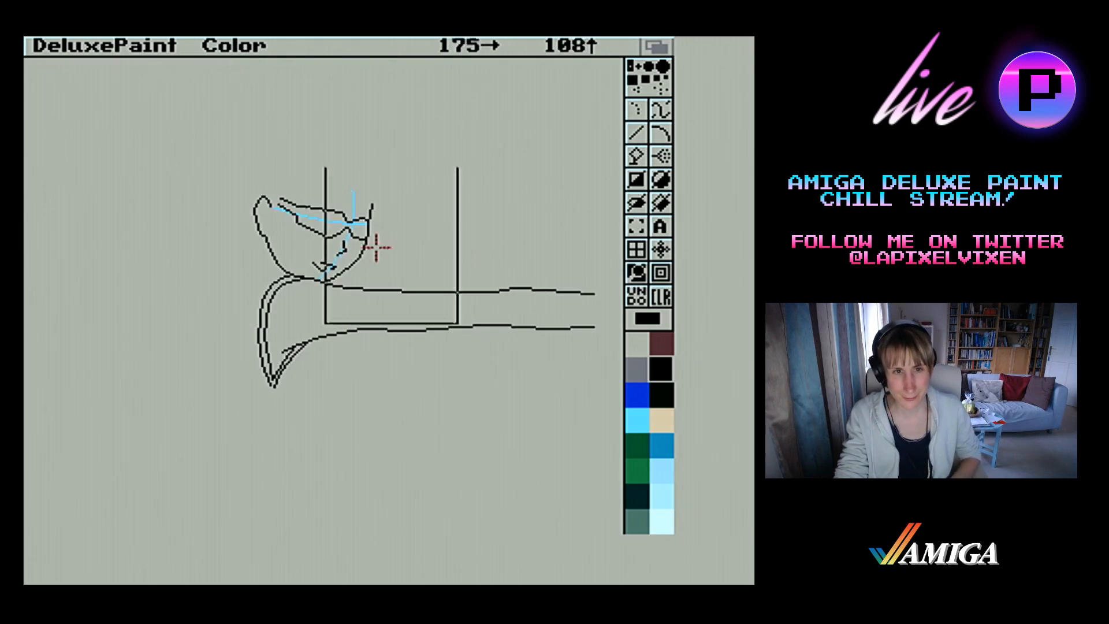
left_click(288, 236)
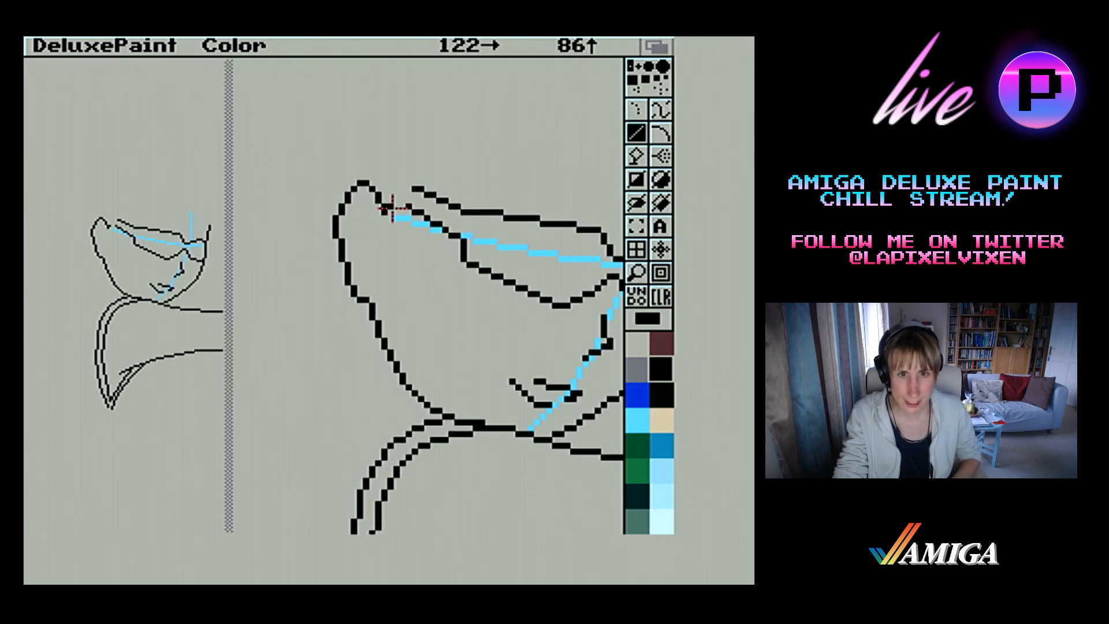
mouse_move(384, 208)
left_mouse_down()
mouse_move(449, 235)
mouse_move(404, 193)
mouse_move(446, 234)
mouse_move(433, 189)
mouse_move(407, 183)
mouse_move(423, 188)
mouse_move(390, 208)
mouse_move(403, 199)
mouse_move(392, 195)
left_mouse_up()
right_click(384, 212)
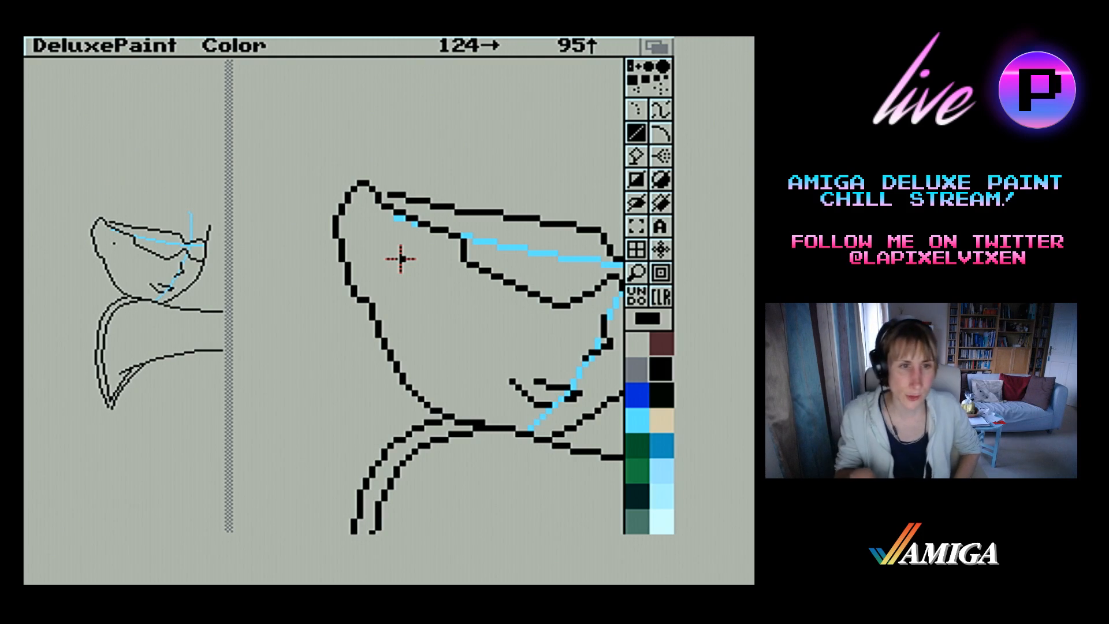
Reshape the glasses' upper edge in black between the nose bridge and the face's outer contour, raising it slightly and erasing stray pixels
left_click(639, 270)
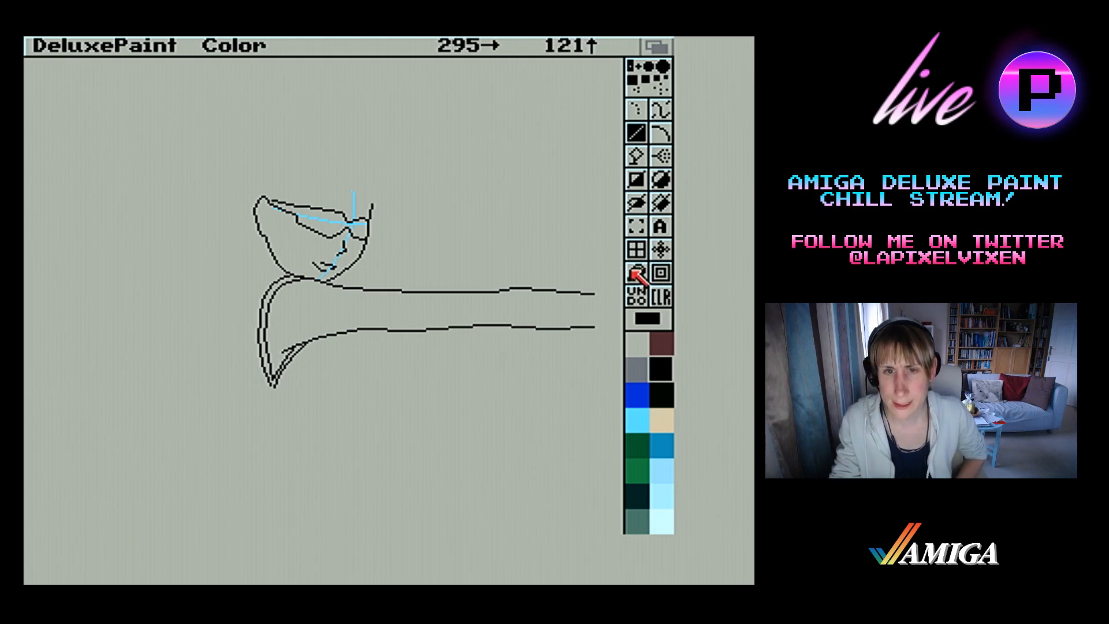
left_click(637, 271)
left_click(372, 242)
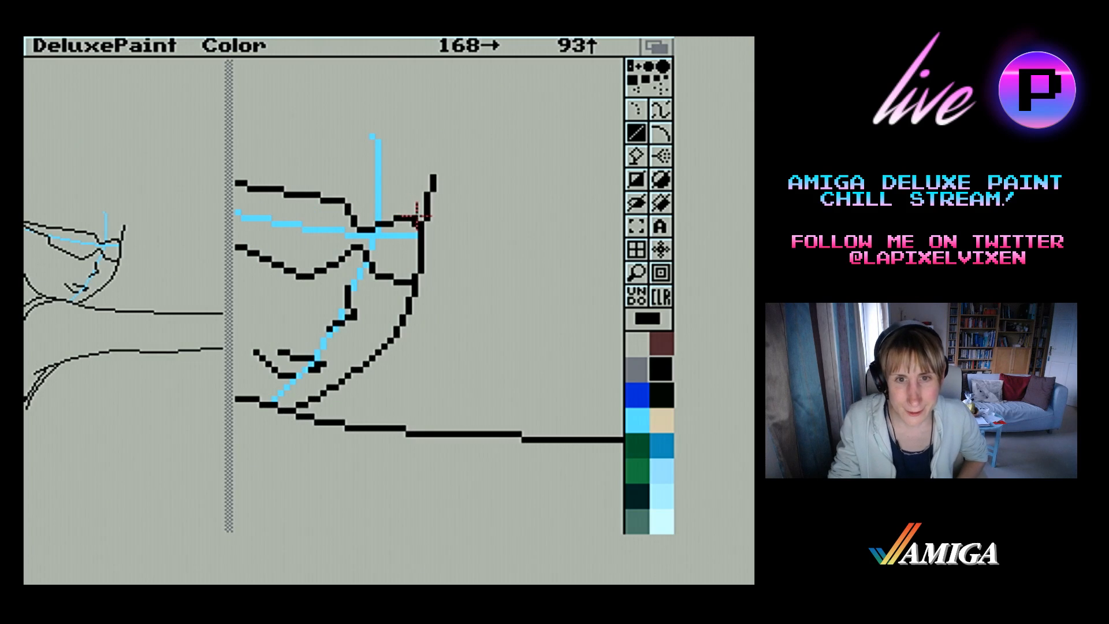
mouse_move(418, 217)
left_mouse_down()
mouse_move(428, 217)
mouse_move(415, 223)
left_mouse_up()
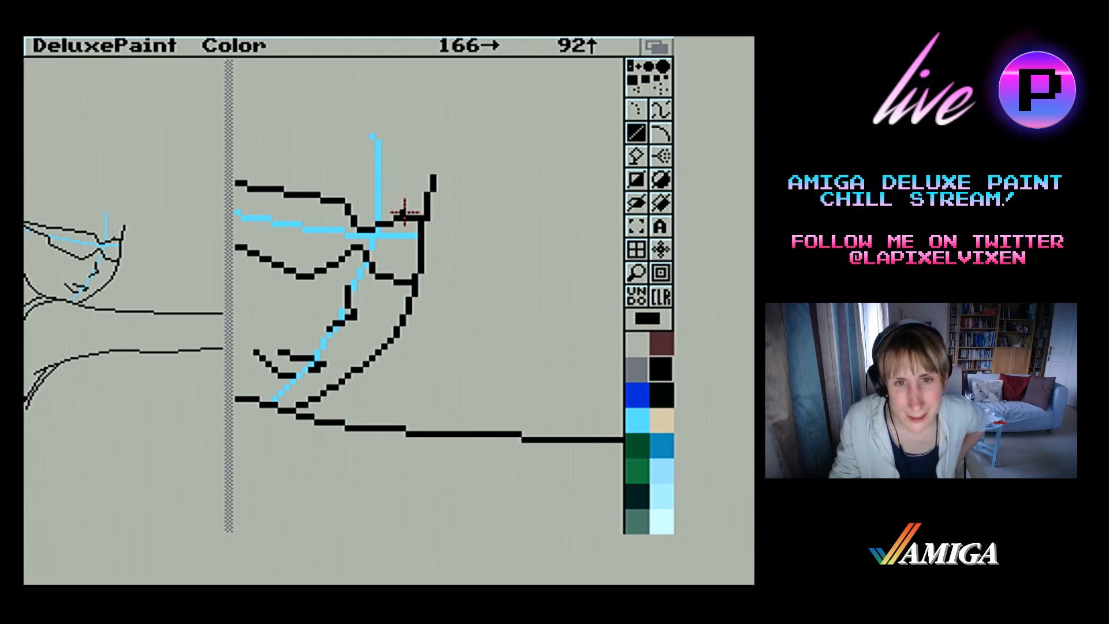
left_click_drag(397, 214, 413, 221)
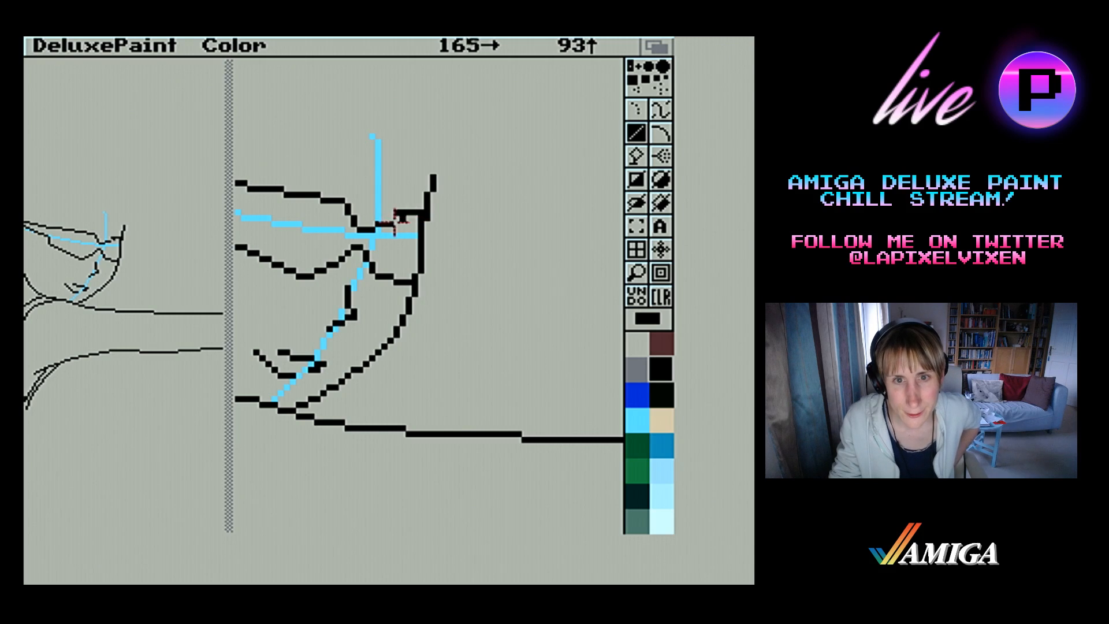
right_click(391, 223)
left_click(390, 218)
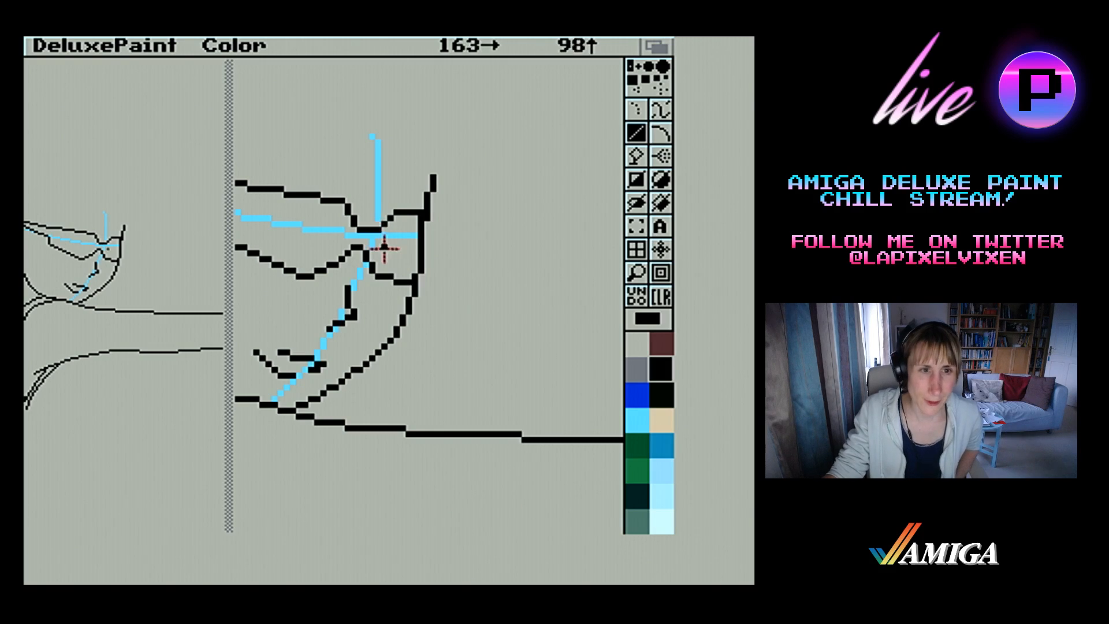
right_click(384, 219)
left_click(391, 218)
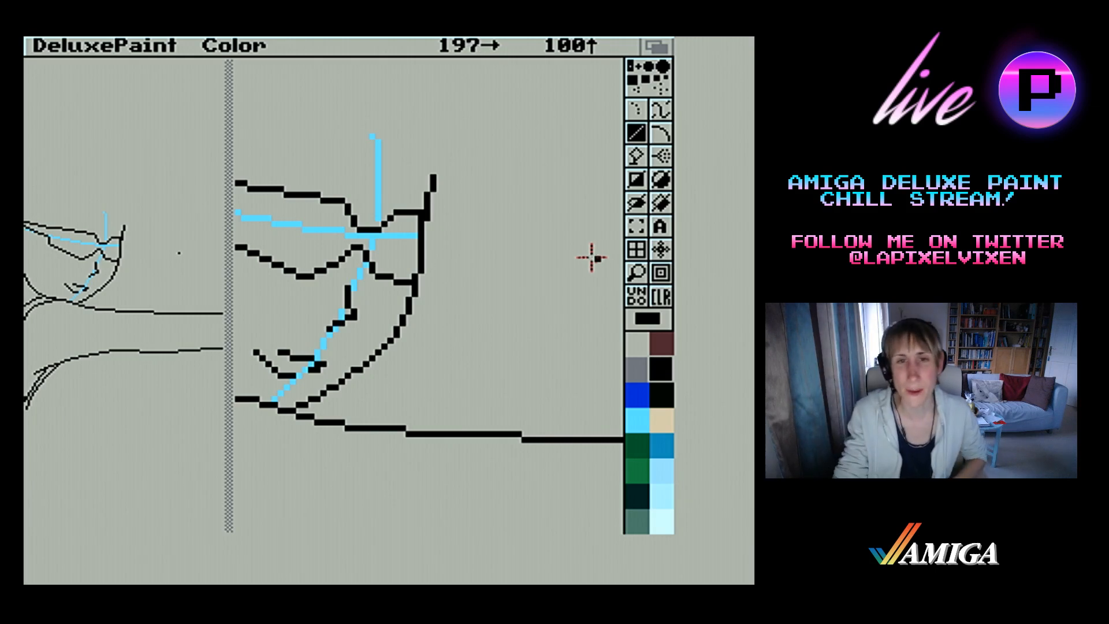
Draw a black hairline curve from the vertical blue guide's top down to the far temple, with an outer lock sweeping back upward
left_click(640, 271)
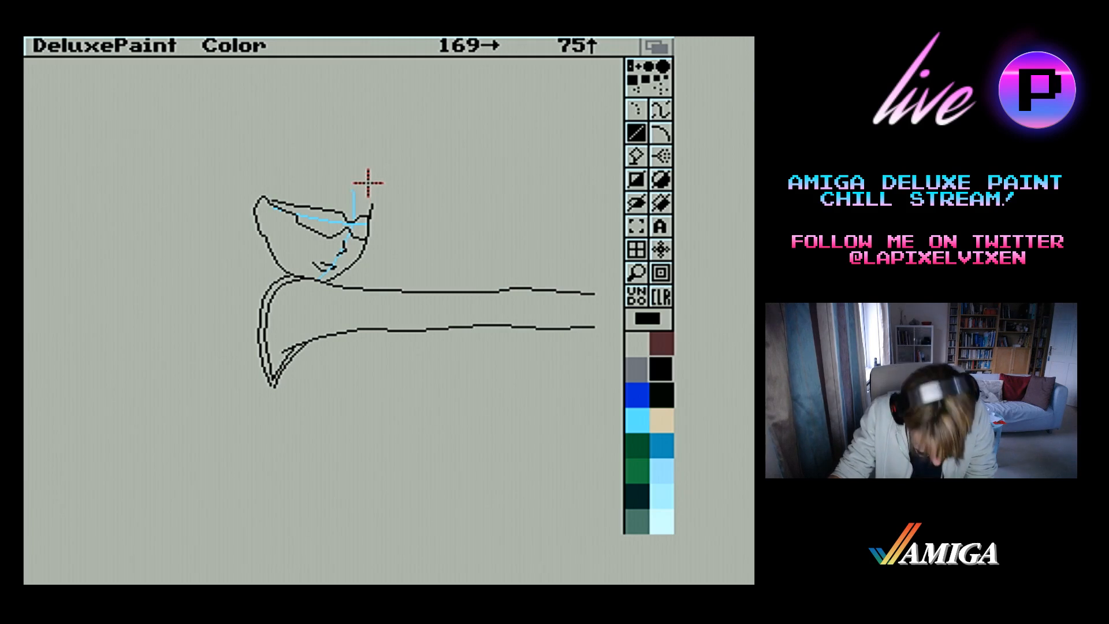
left_click_drag(354, 194, 374, 212)
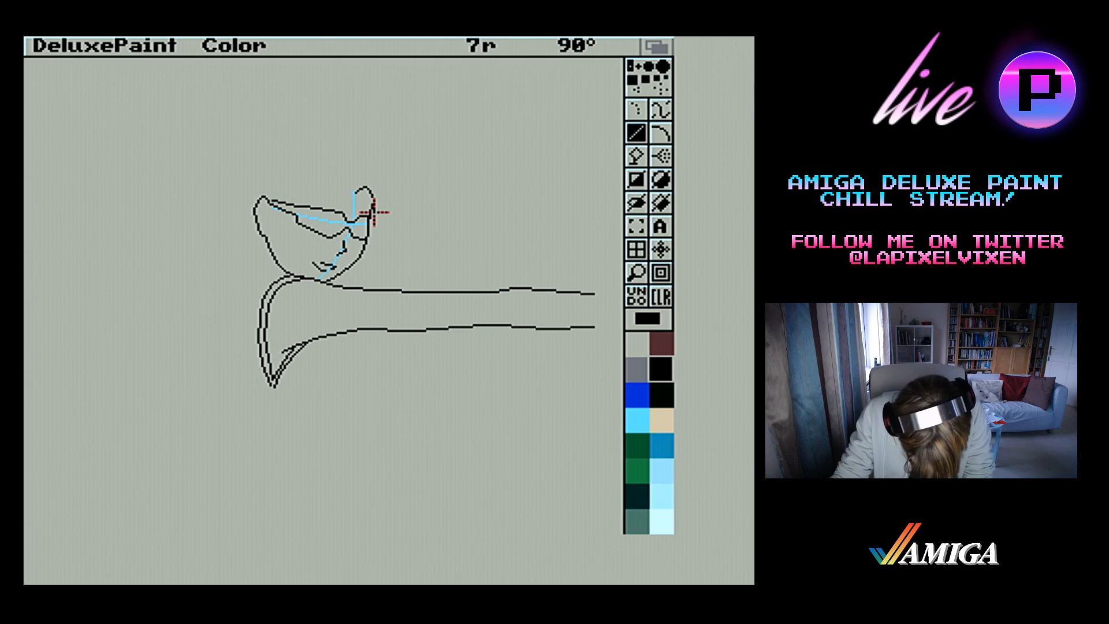
left_click_drag(374, 212, 374, 182)
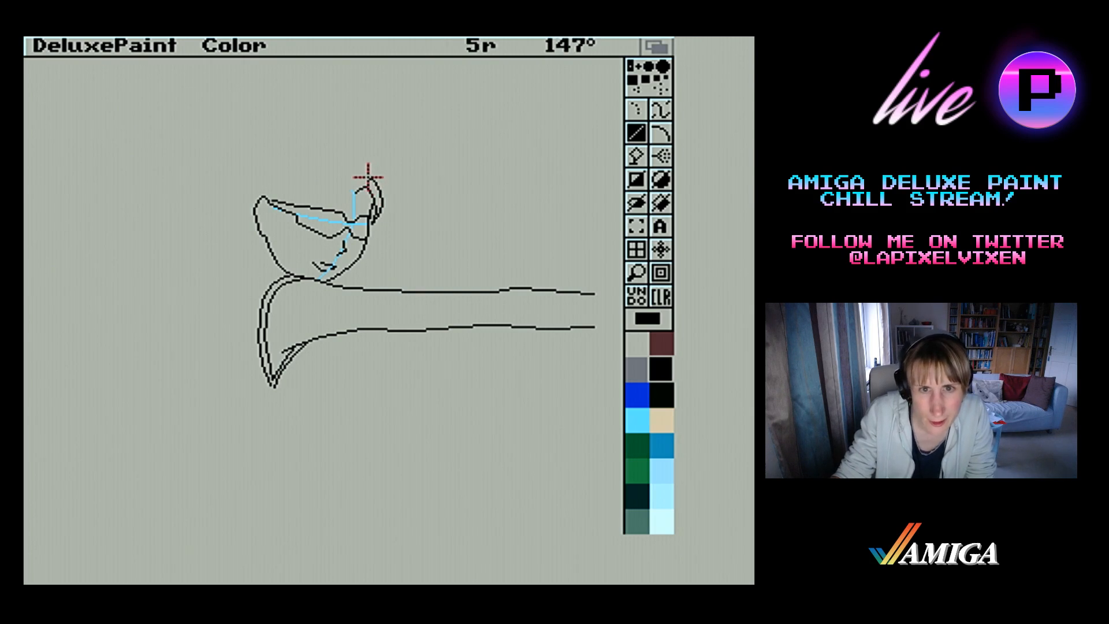
left_click_drag(368, 177, 367, 175)
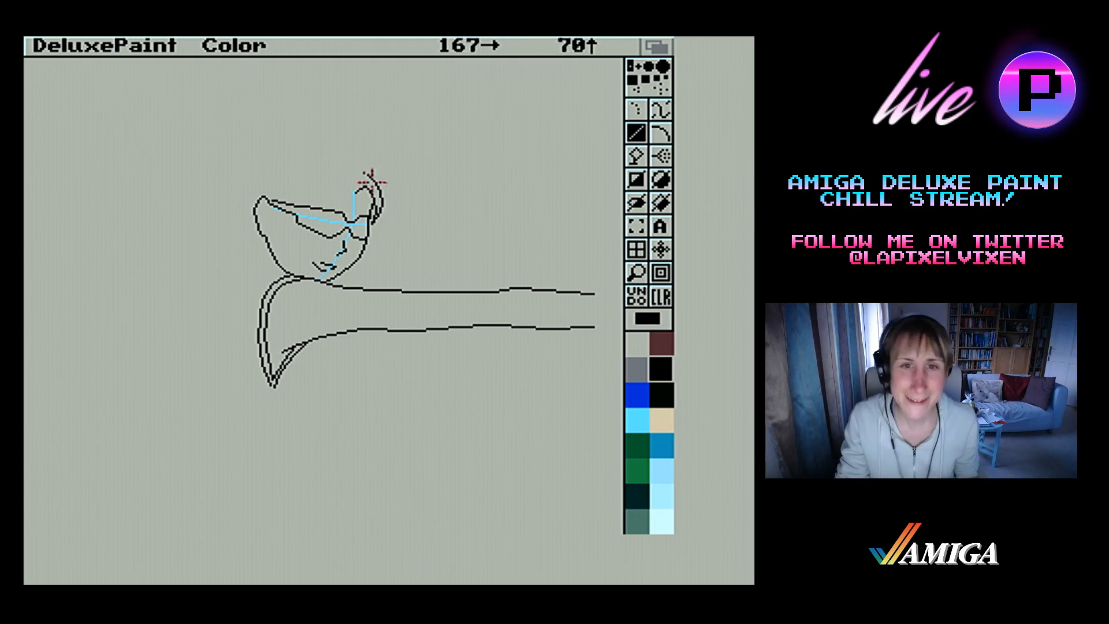
Add overlapping pointed black hair locks outside the far temple, rising above the forehead, and clear the stray stroke above the hairline
mouse_move(382, 202)
left_mouse_down()
mouse_move(381, 225)
mouse_move(381, 177)
left_mouse_up()
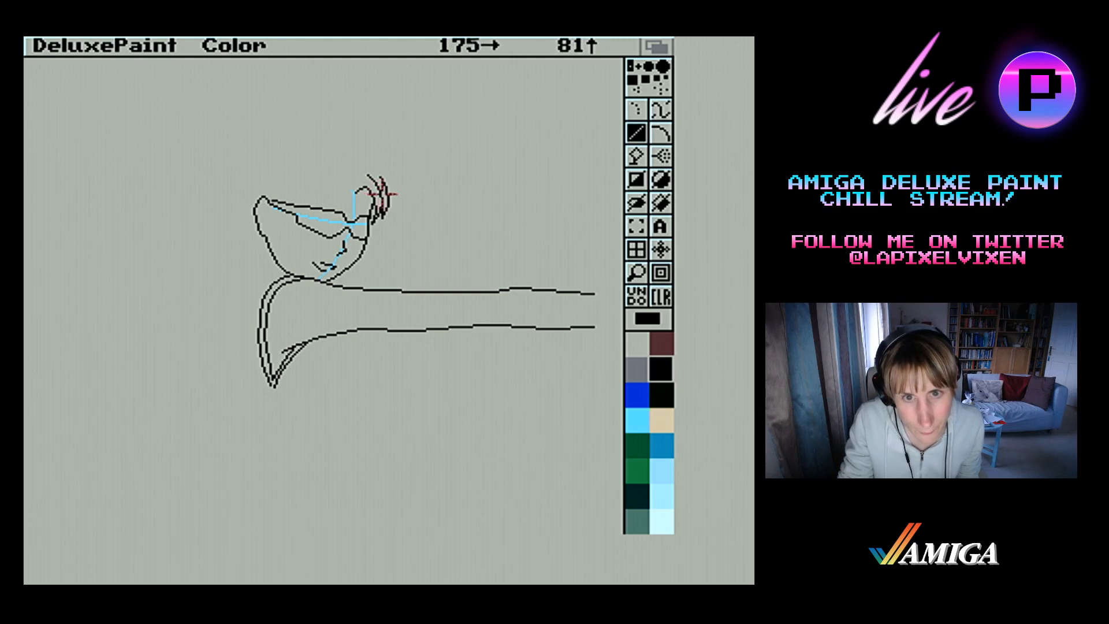
left_click_drag(389, 197, 363, 177)
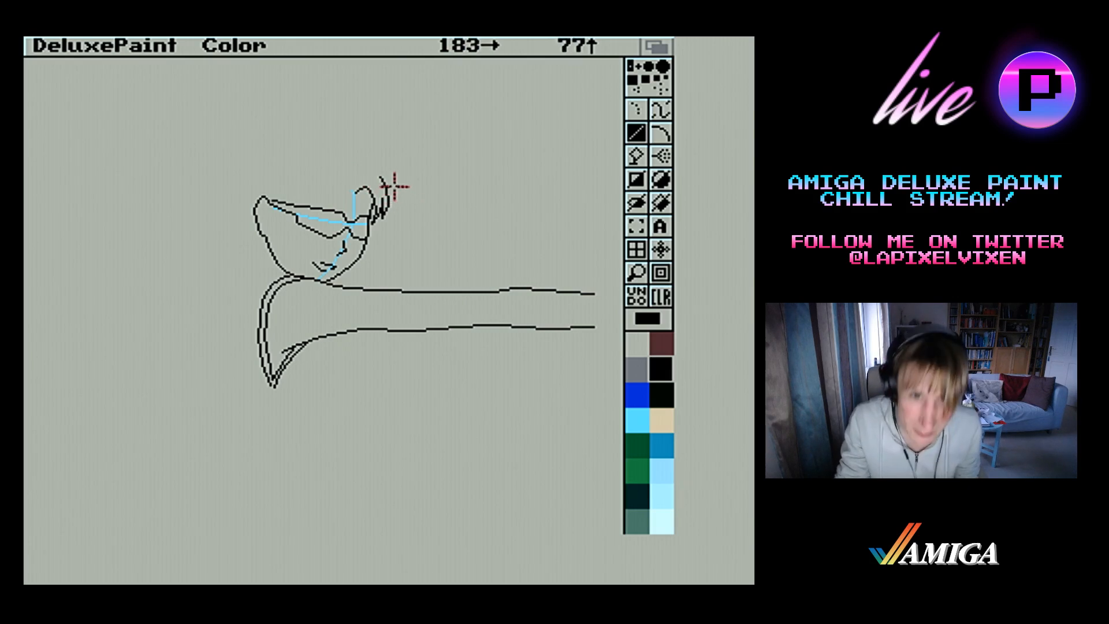
mouse_move(389, 186)
left_mouse_down()
mouse_move(395, 203)
mouse_move(383, 167)
left_mouse_up()
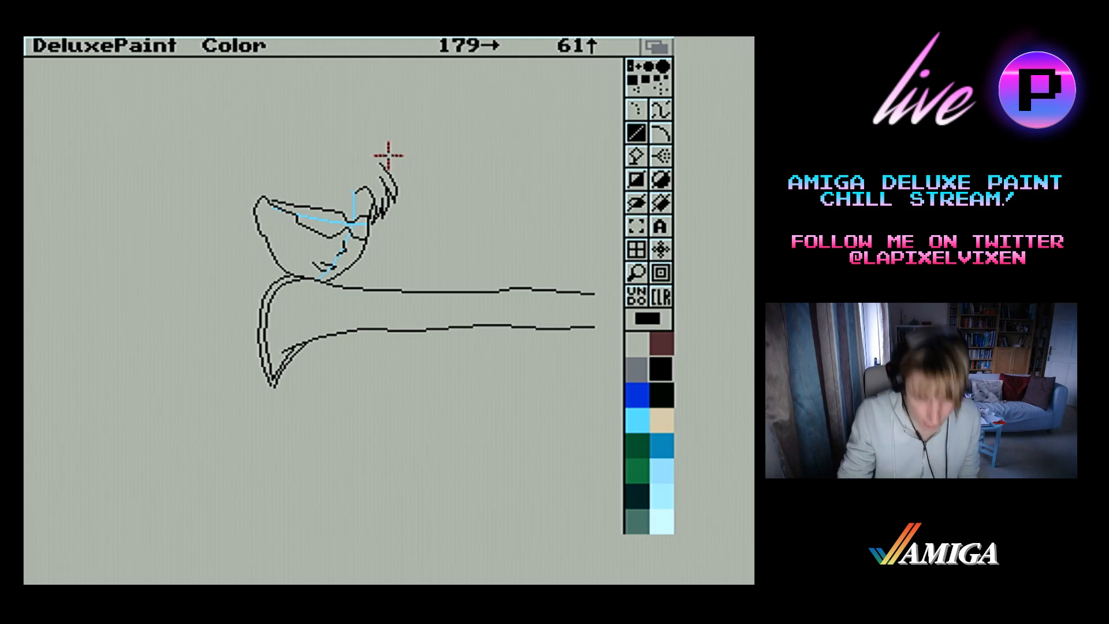
mouse_move(384, 167)
left_mouse_down()
mouse_move(397, 194)
mouse_move(394, 173)
left_mouse_up()
mouse_move(398, 188)
left_mouse_down()
mouse_move(386, 171)
mouse_move(396, 213)
mouse_move(394, 201)
left_mouse_up()
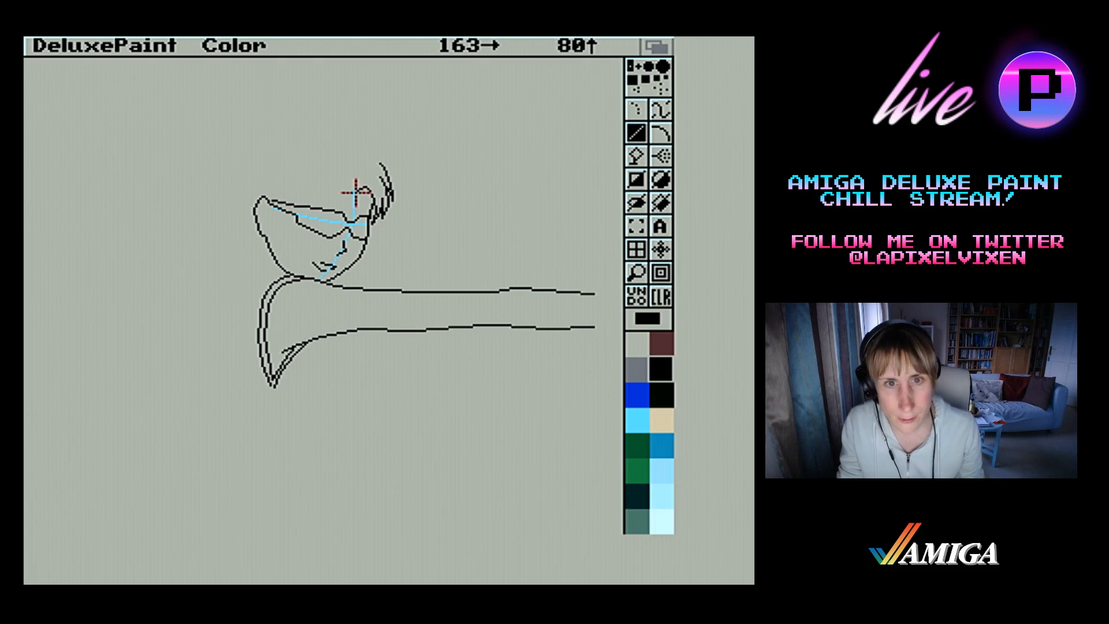
Draw the black fringe from the vertical blue guide across the forehead to the ear, with an arch and short spiky locks
left_click_drag(356, 191, 325, 173)
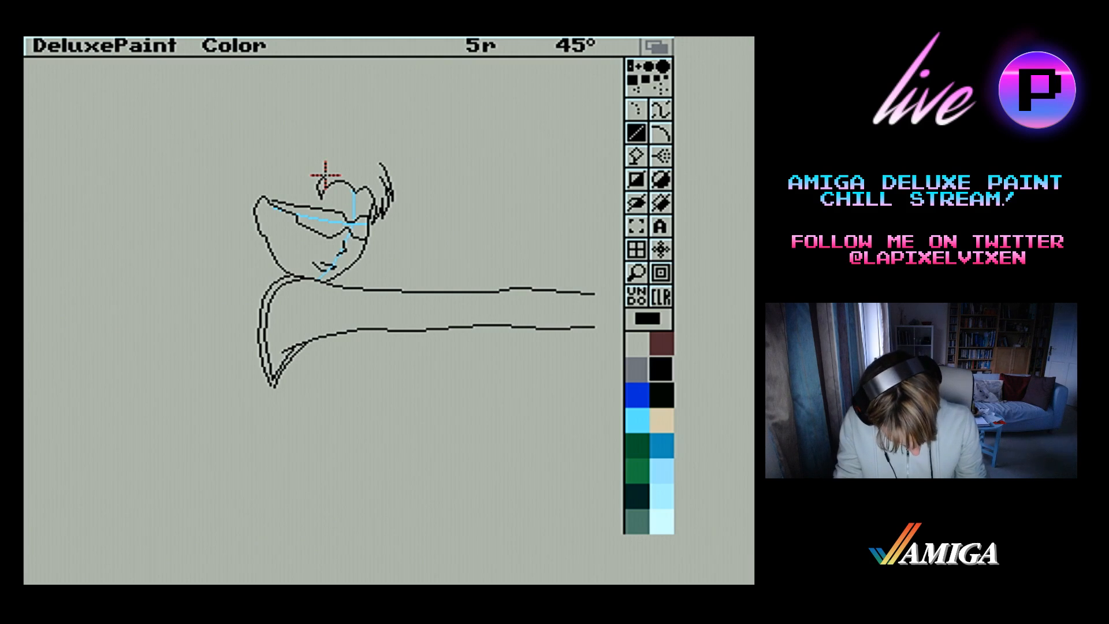
left_click_drag(325, 175, 315, 181)
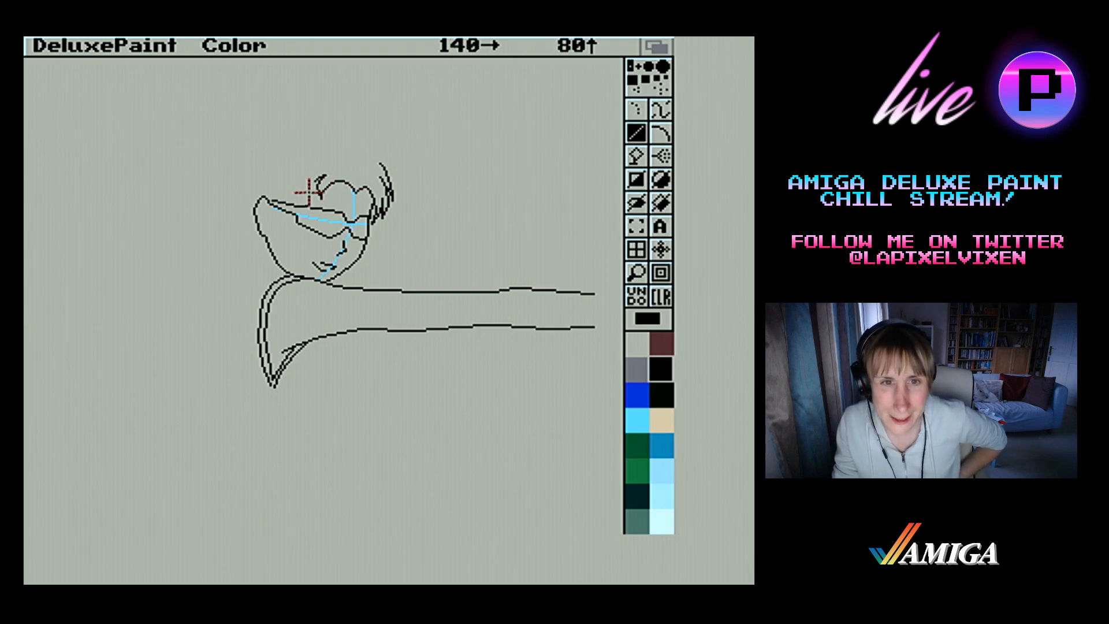
left_click_drag(306, 190, 313, 180)
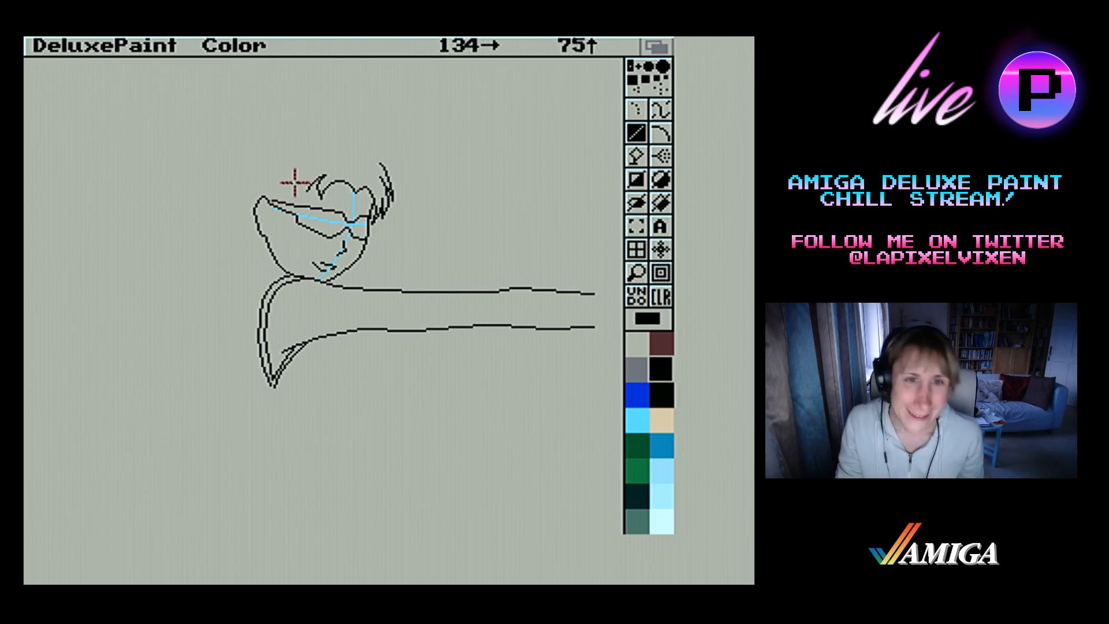
left_click_drag(293, 178, 301, 198)
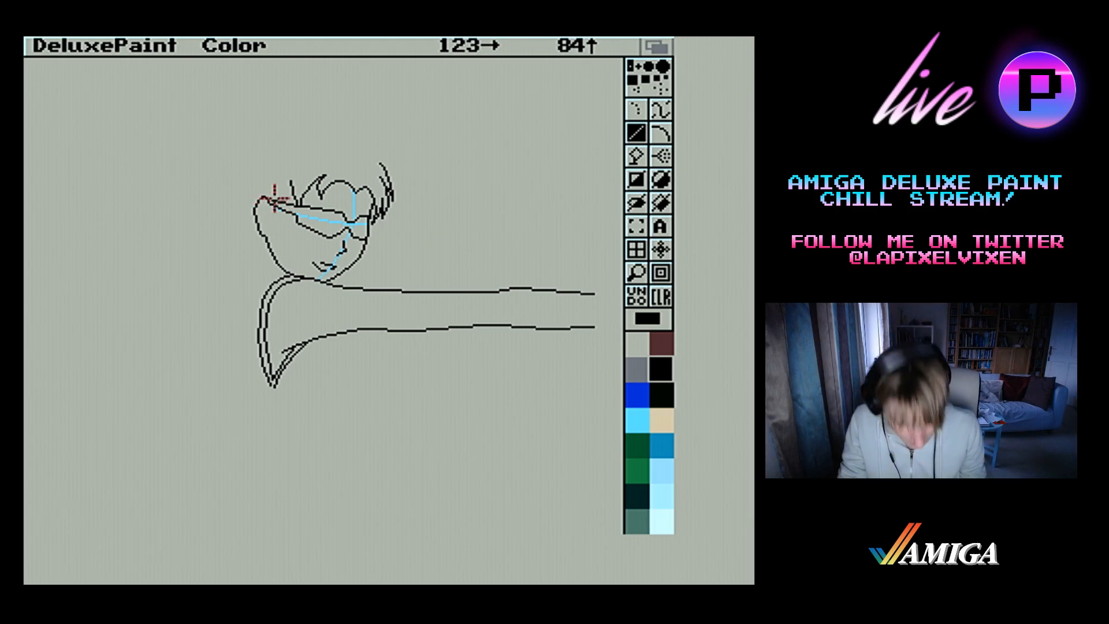
left_click_drag(297, 180, 281, 193)
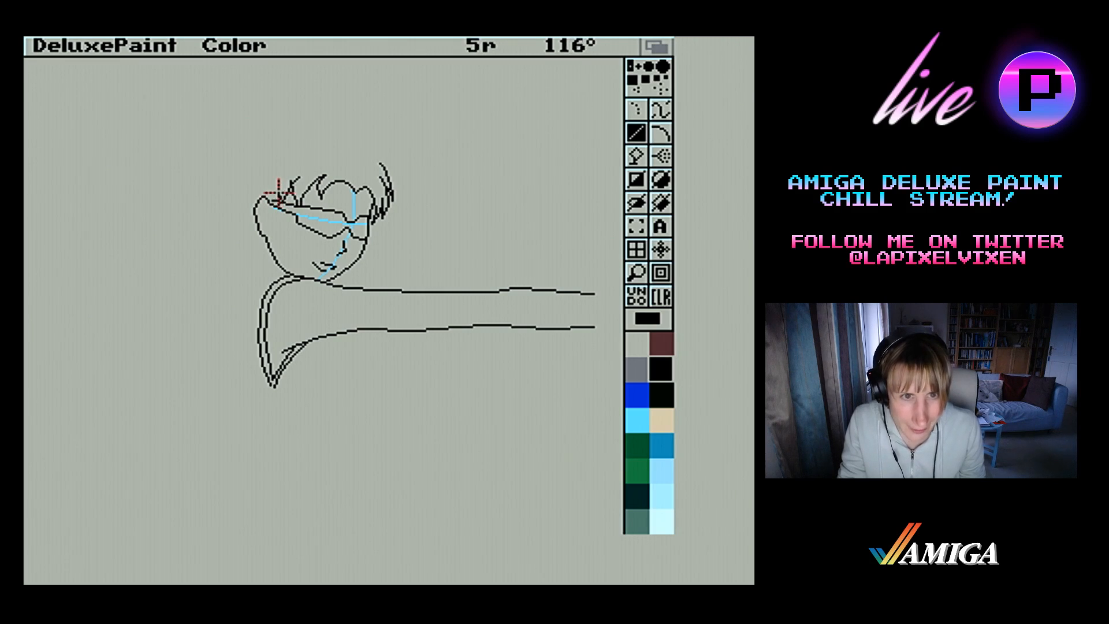
mouse_move(279, 192)
left_mouse_down()
mouse_move(268, 188)
mouse_move(270, 220)
mouse_move(259, 209)
left_mouse_up()
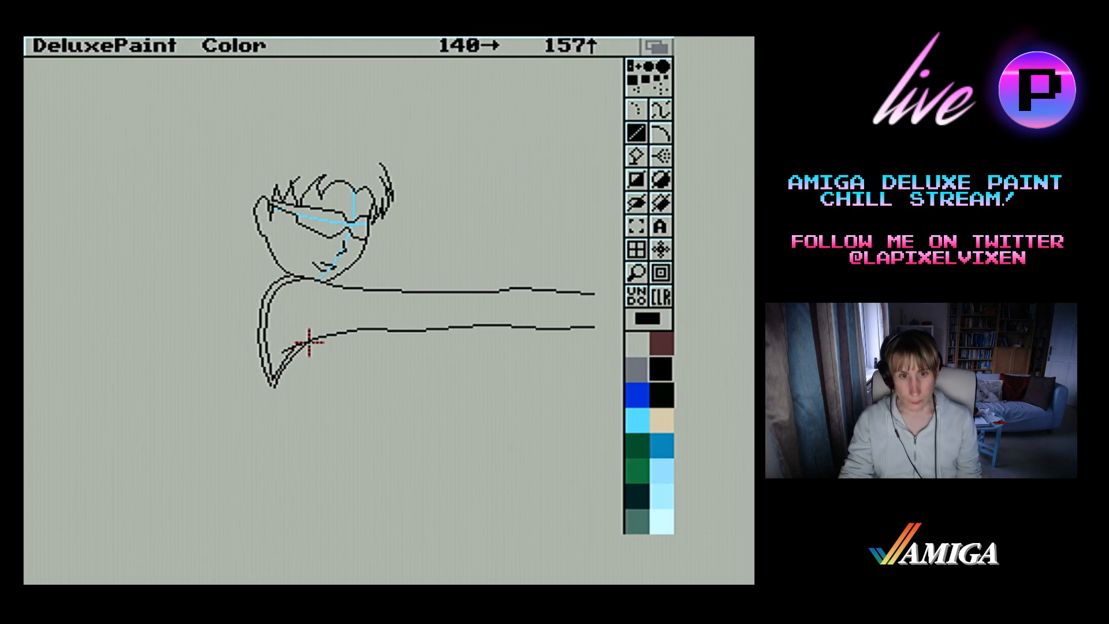
Sketch a light blue body guide curving from the neck down through the torso, with a waist curve at its lower end
left_click(637, 418)
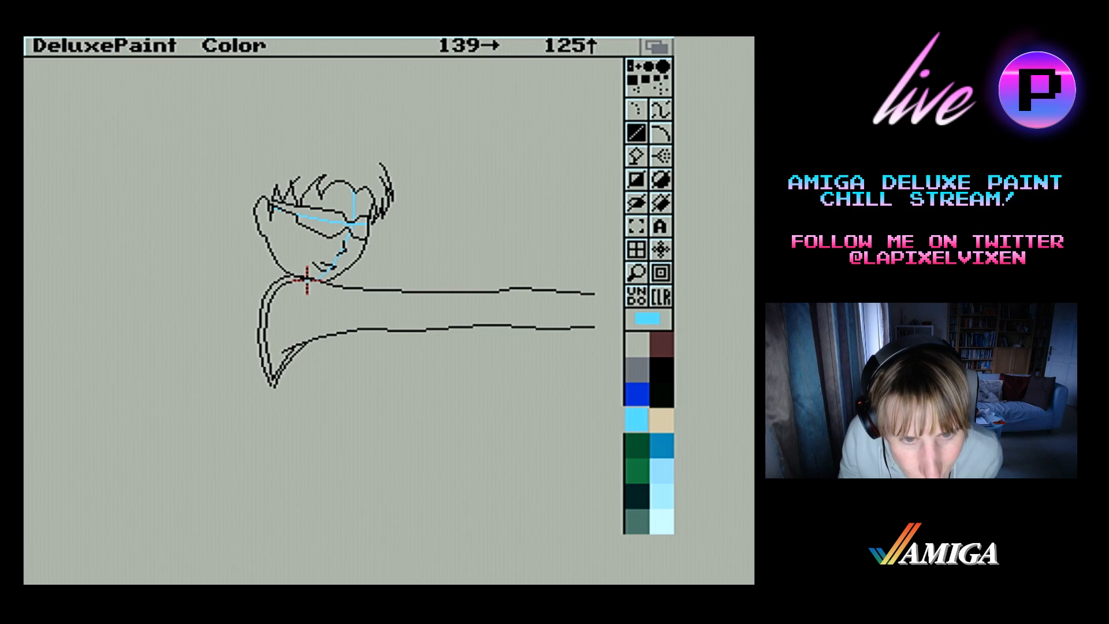
left_click_drag(307, 282, 302, 283)
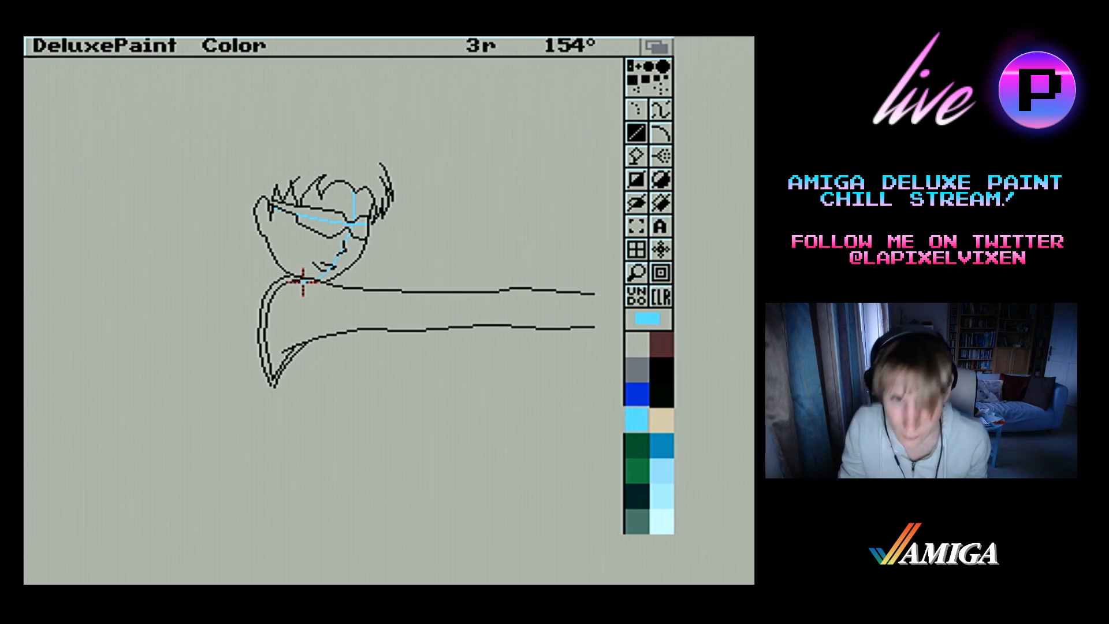
left_click_drag(302, 281, 317, 365)
left_click_drag(318, 365, 302, 431)
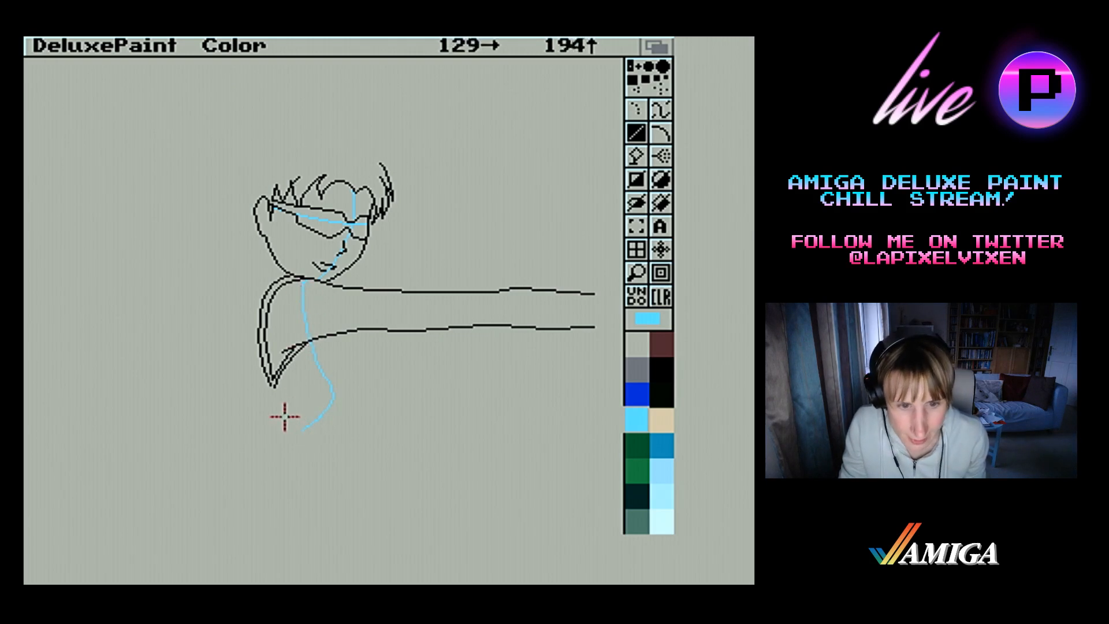
left_click_drag(272, 424, 316, 416)
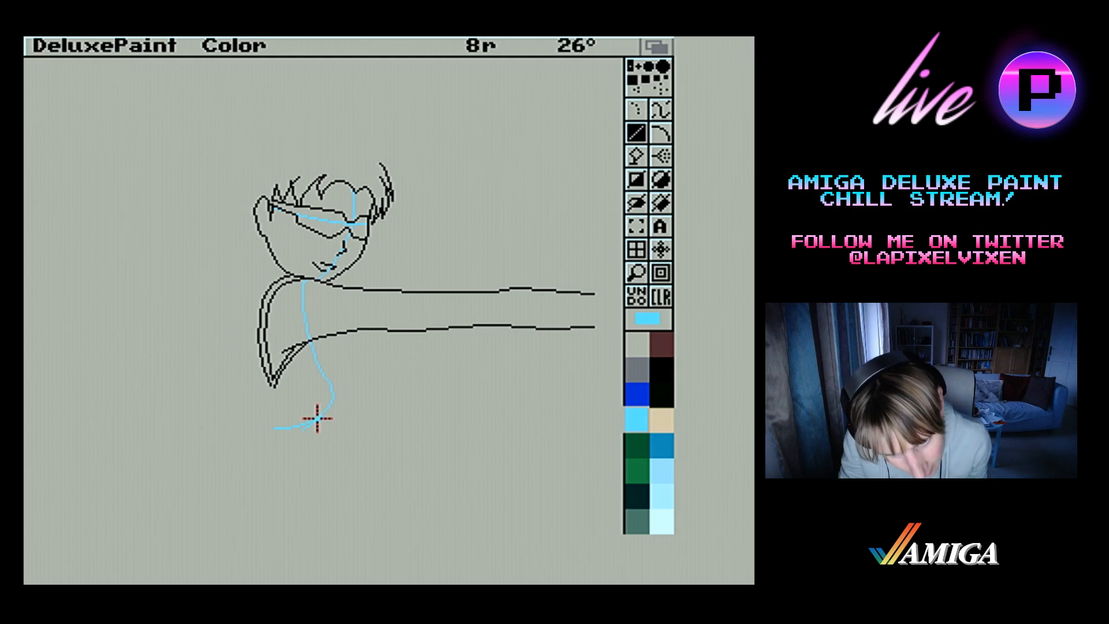
mouse_move(317, 418)
left_mouse_down()
mouse_move(324, 426)
mouse_move(327, 415)
left_mouse_up()
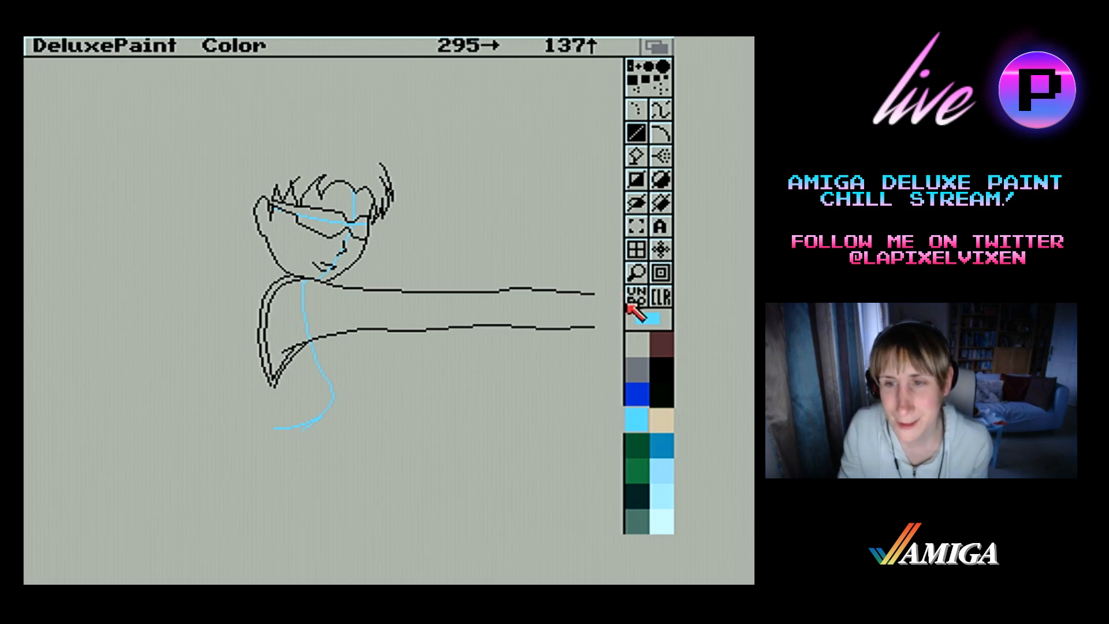
Shorten the blue torso guide by erasing a gap below its widest bend and moving the waist curve up as a brush to rejoin it
left_click(636, 272)
left_click(397, 337)
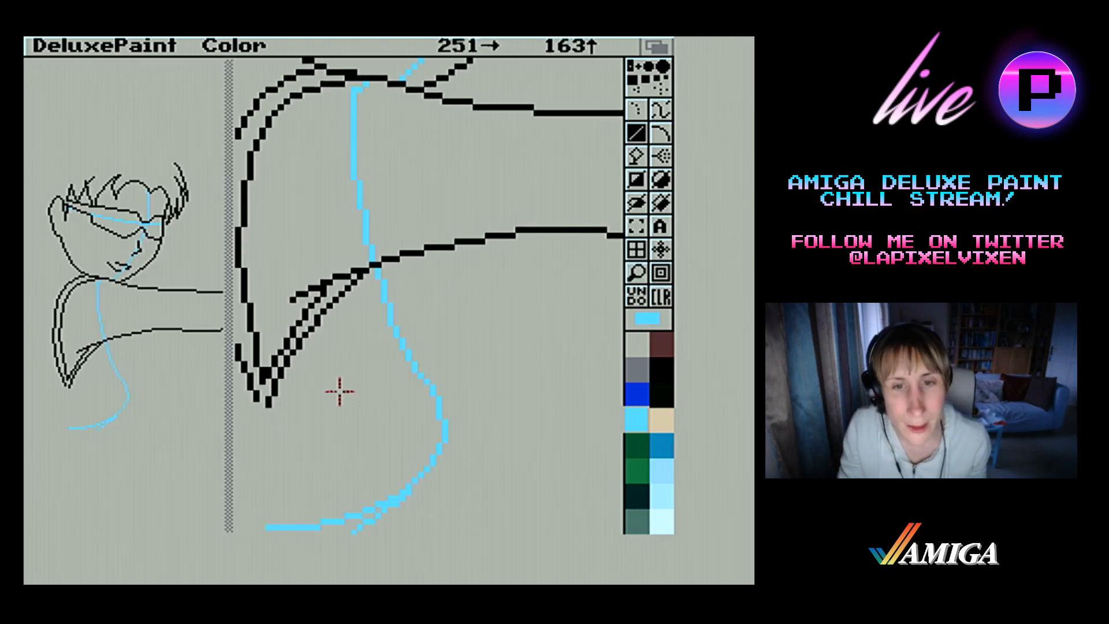
left_click_drag(443, 419, 445, 447)
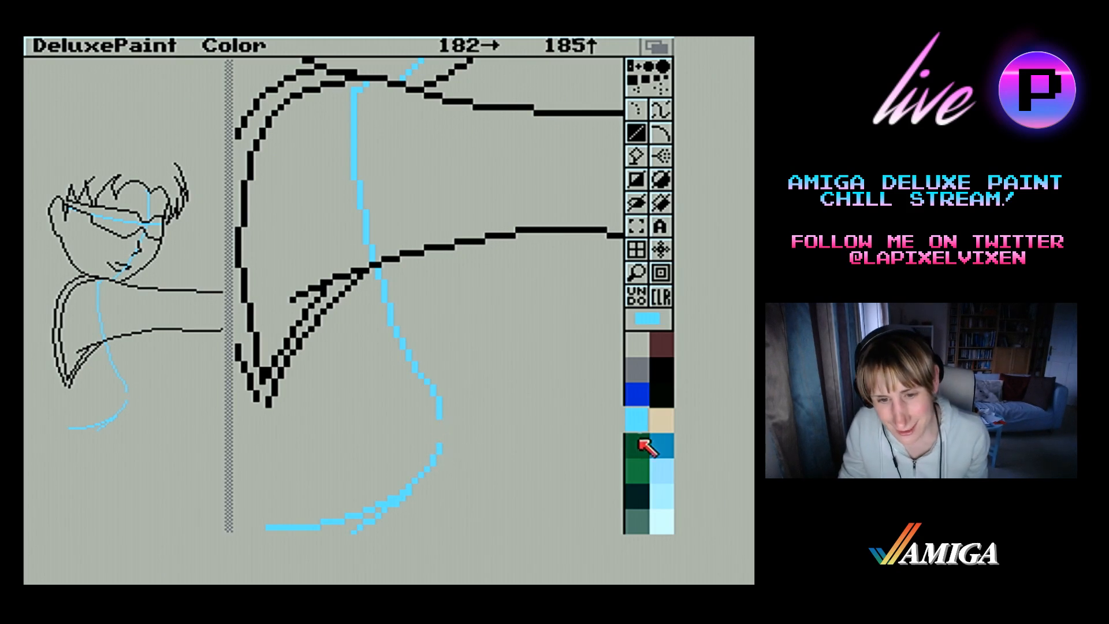
left_click(637, 227)
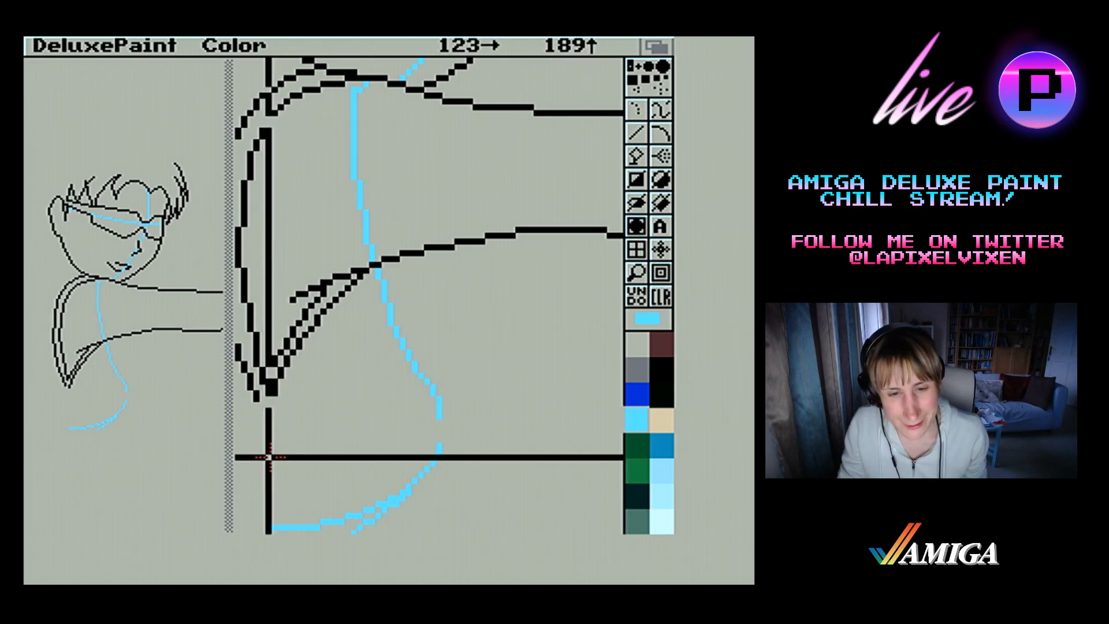
left_click_drag(267, 457, 496, 531)
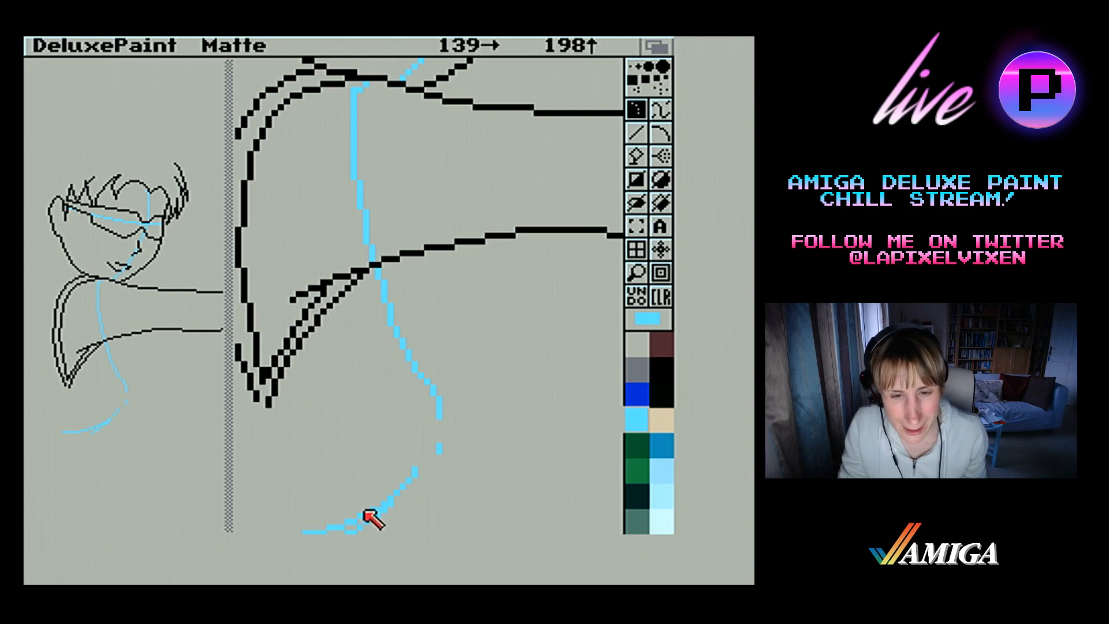
left_click(393, 487)
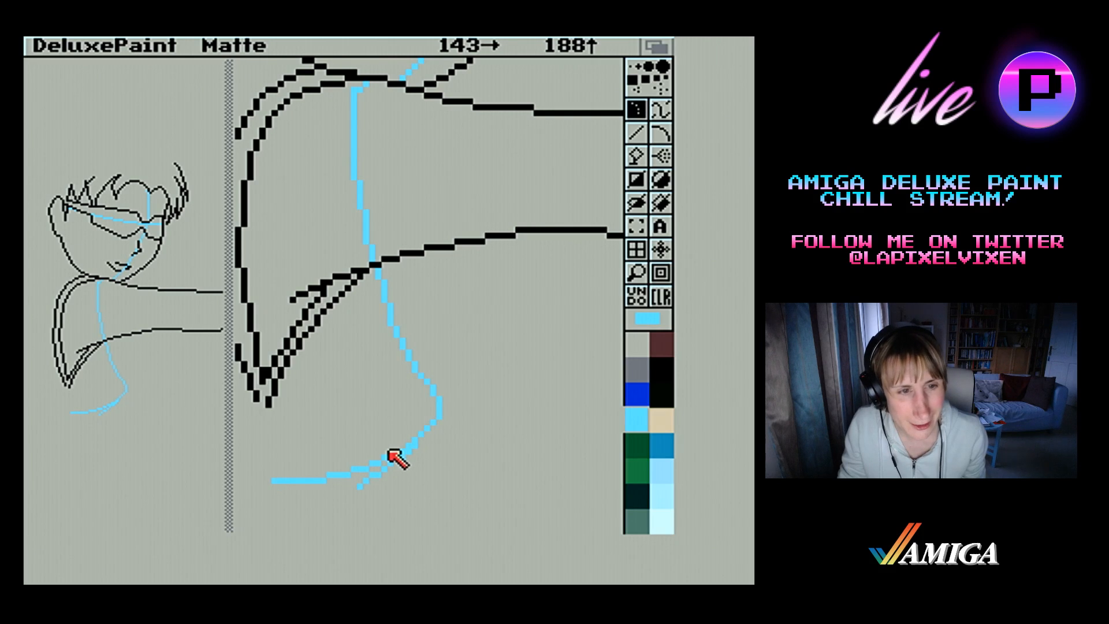
left_click(390, 452)
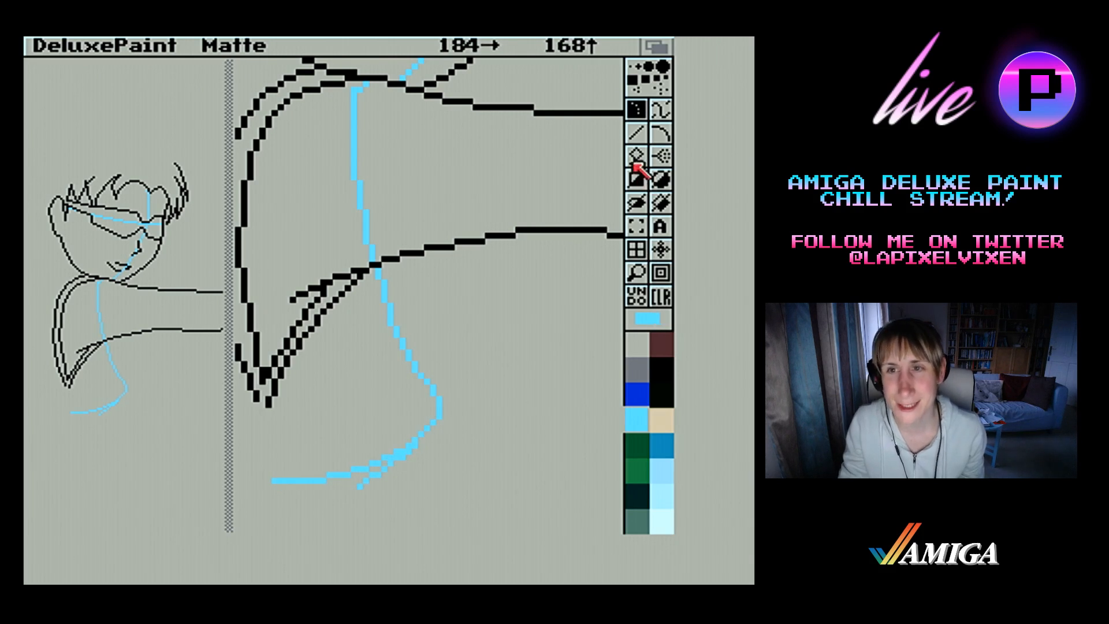
left_click(633, 139)
left_click(640, 183)
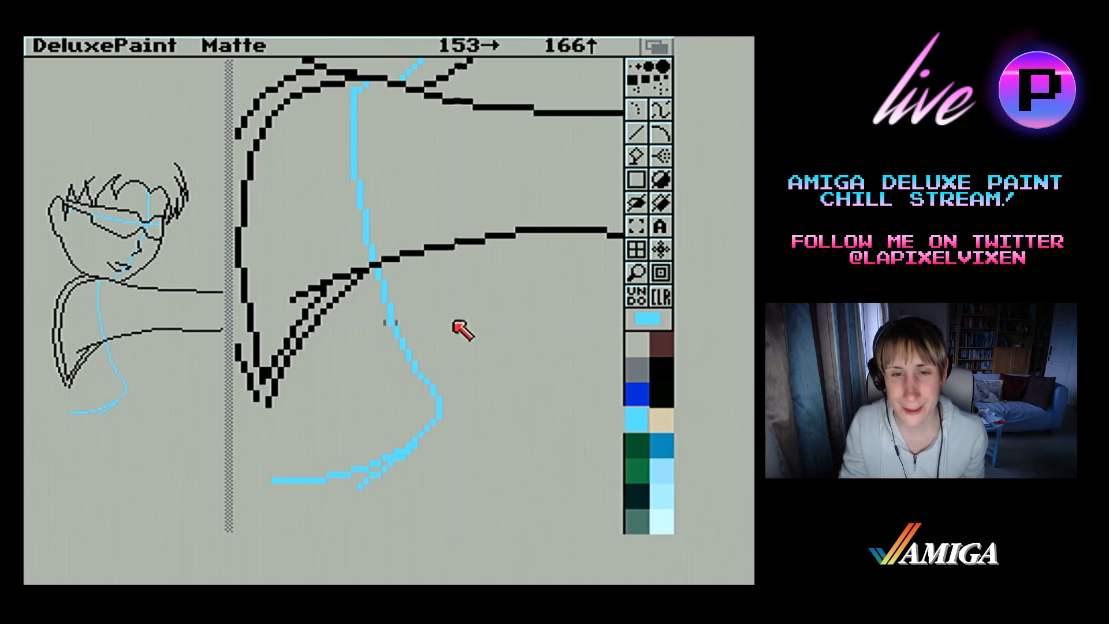
Erase the widest bend of the blue torso guide and redraw it as a shallower curve joining the waist curve
mouse_move(434, 317)
left_mouse_down()
mouse_move(492, 453)
mouse_move(430, 396)
mouse_move(415, 358)
left_mouse_up()
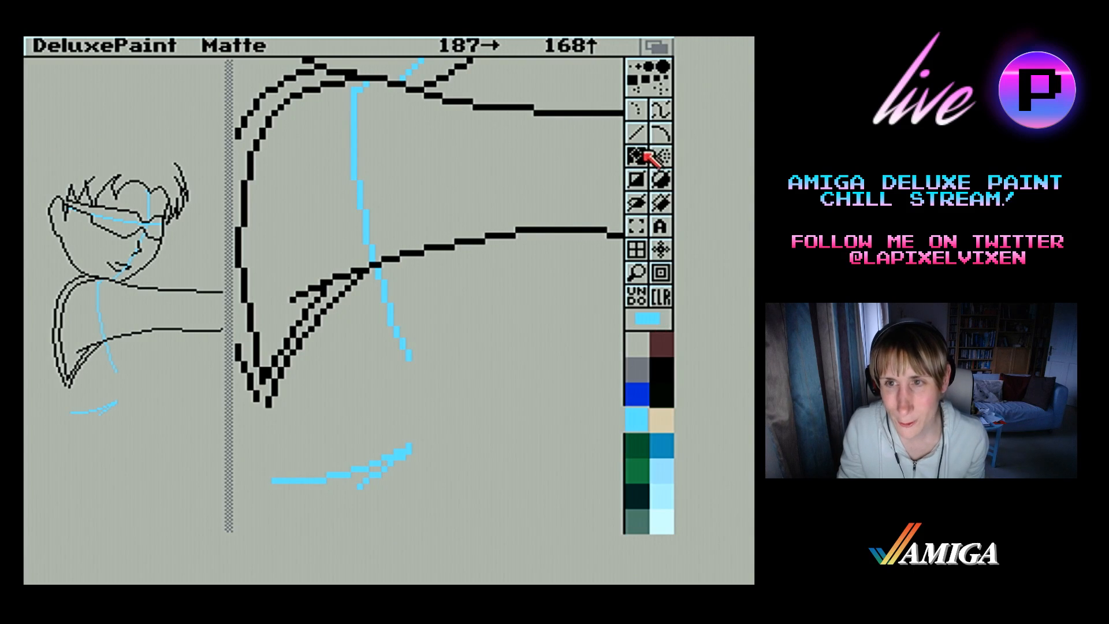
left_click(636, 134)
left_click(631, 65)
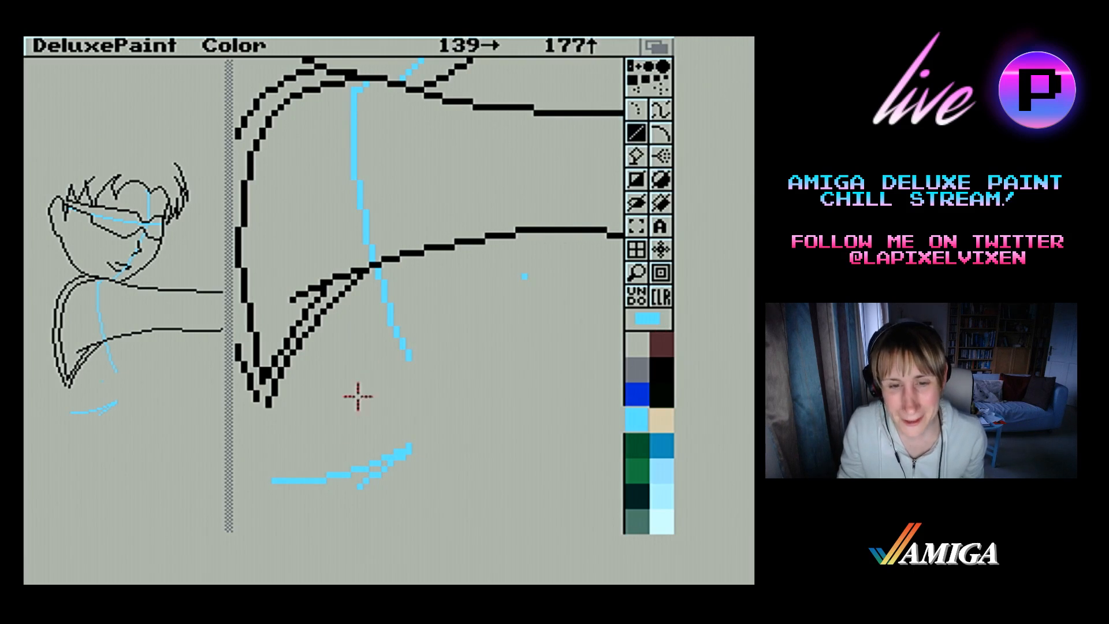
mouse_move(392, 486)
left_mouse_down()
mouse_move(420, 391)
mouse_move(408, 361)
left_mouse_up()
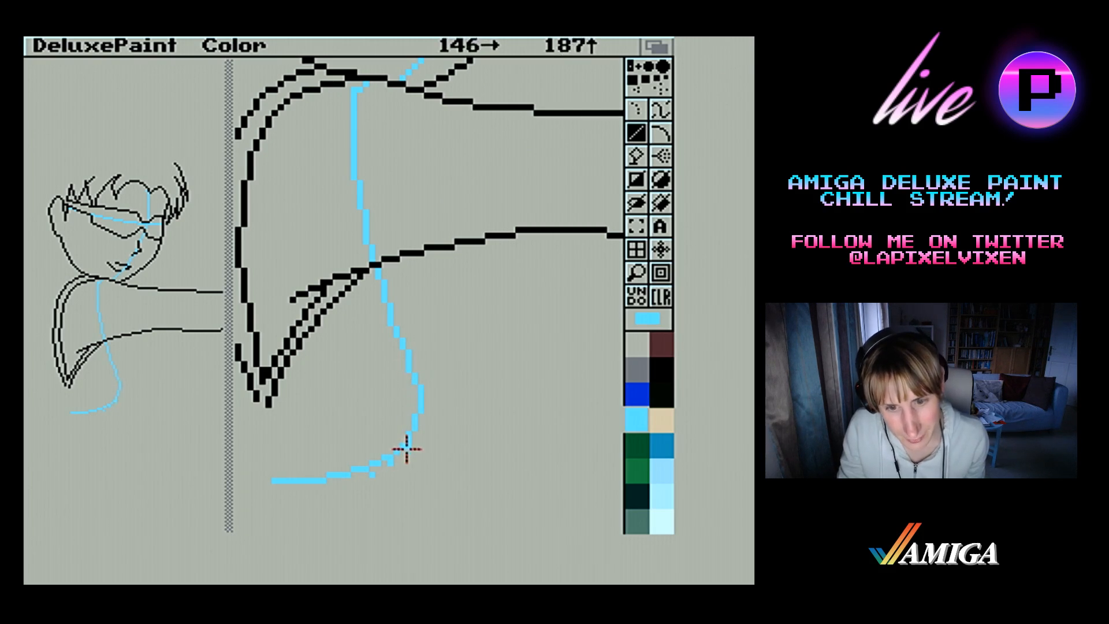
left_click_drag(408, 448, 395, 462)
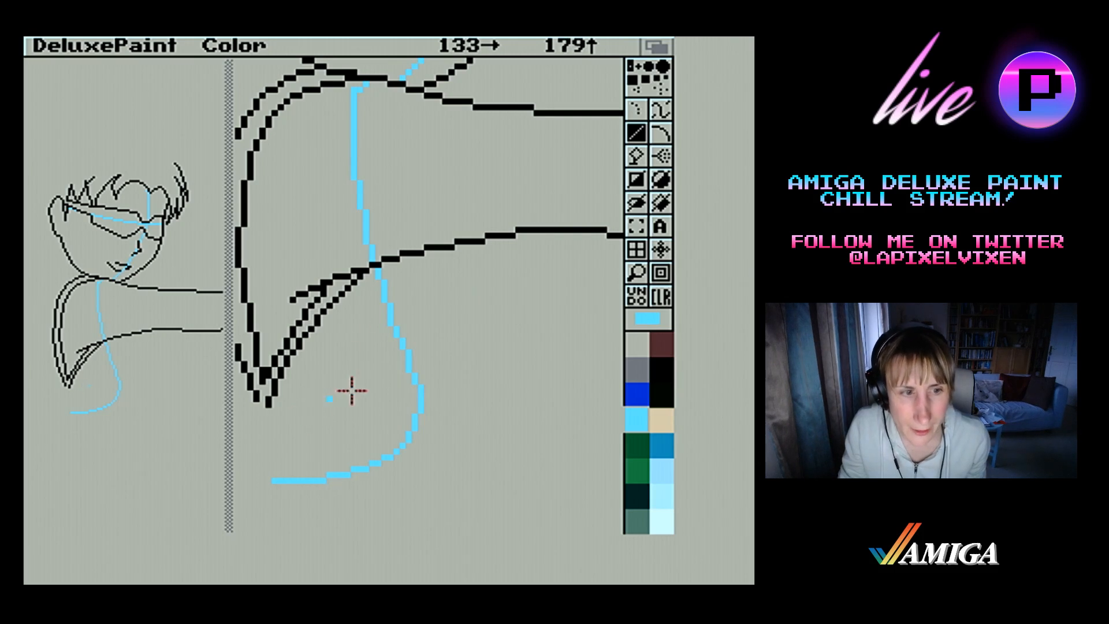
Draw a short, jagged light blue line down from the waist curve and clean up its stray pixels
left_click_drag(322, 481, 336, 507)
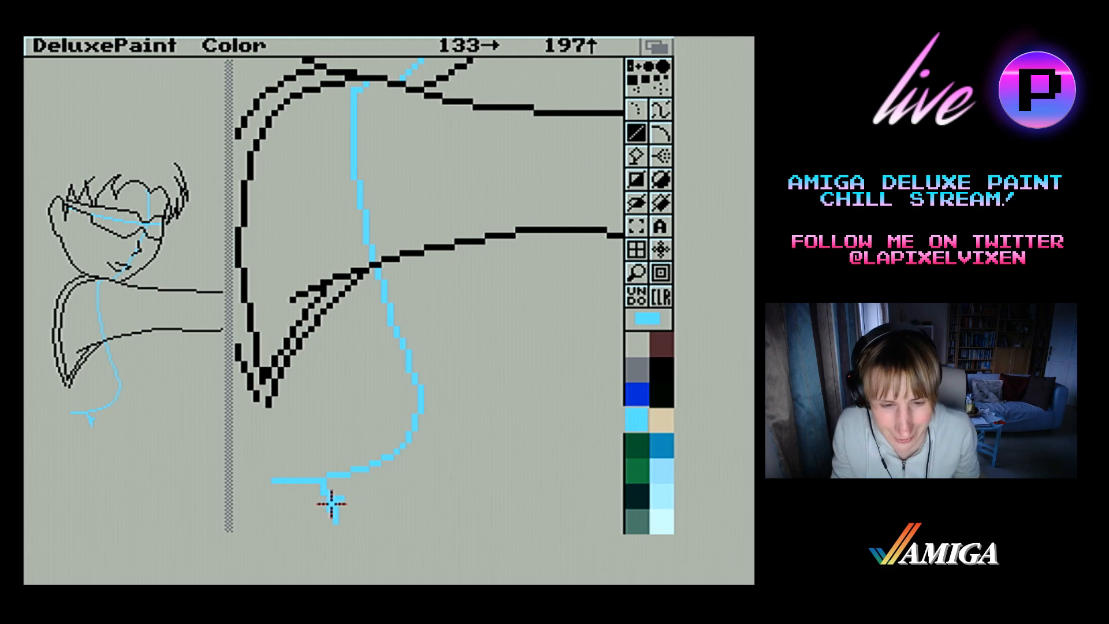
left_click_drag(333, 506, 340, 521)
right_click(328, 496)
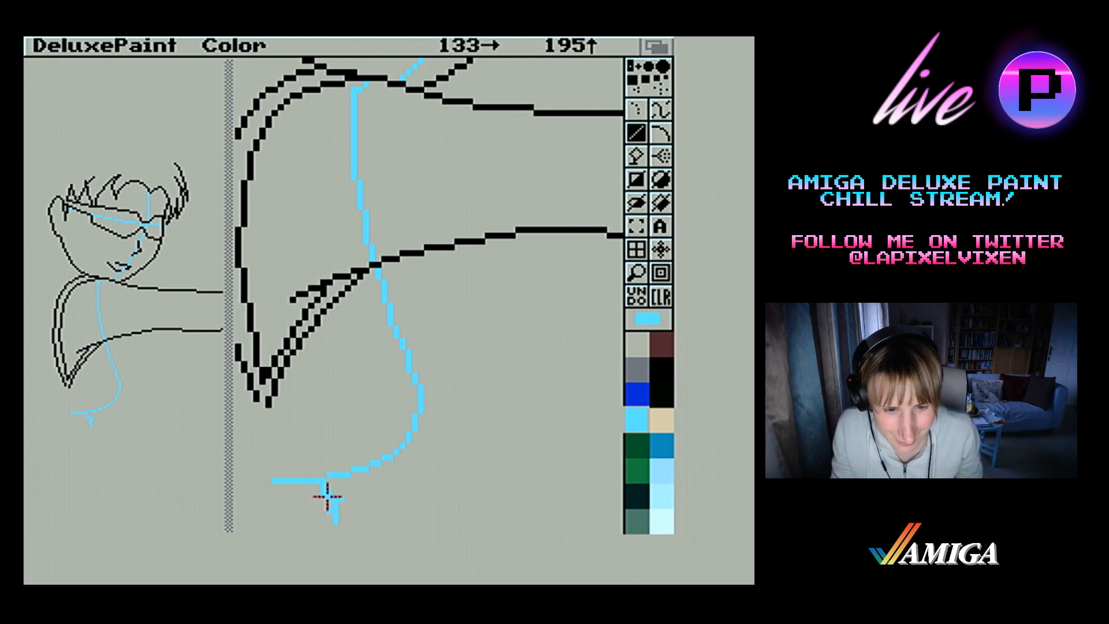
right_click(331, 502)
right_click(337, 498)
right_click(335, 502)
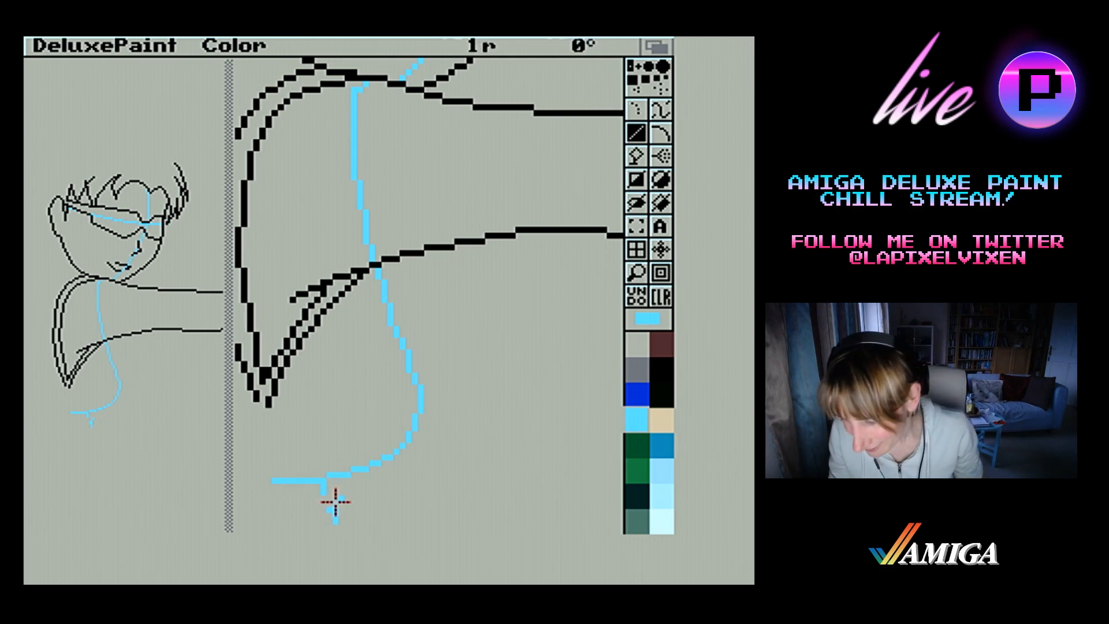
left_click_drag(330, 496, 339, 504)
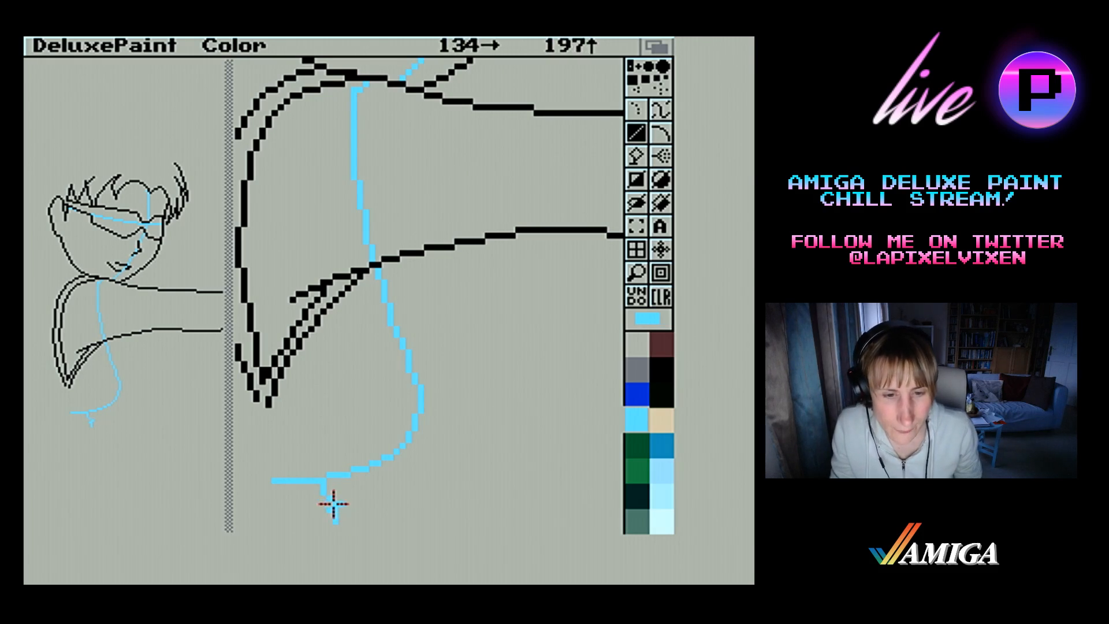
right_click(331, 509)
left_click(342, 510)
right_click(334, 509)
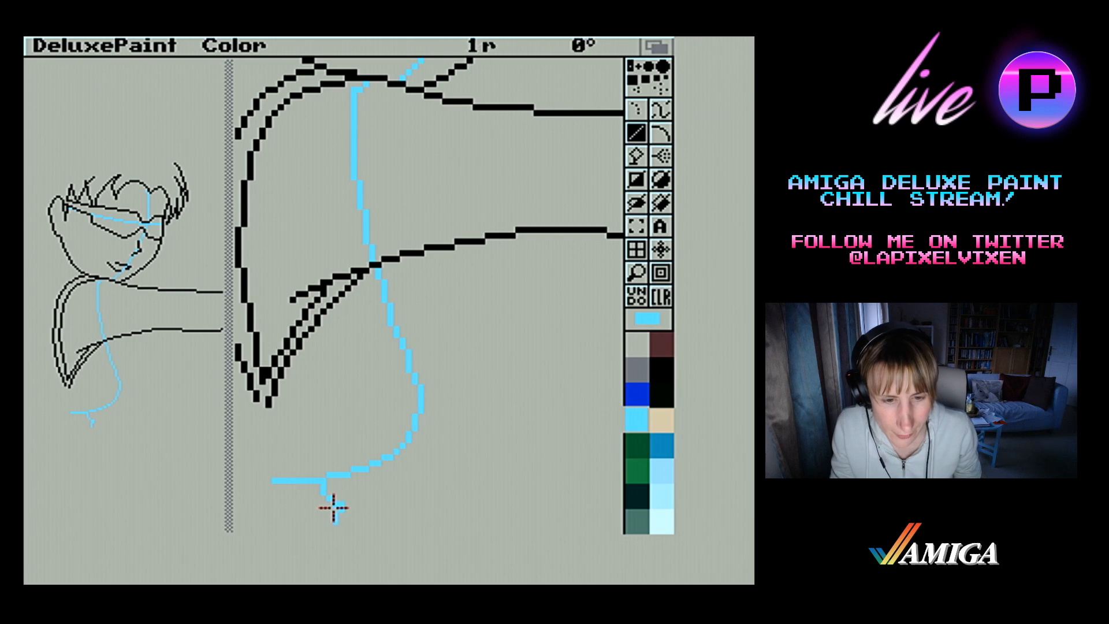
left_click(340, 500)
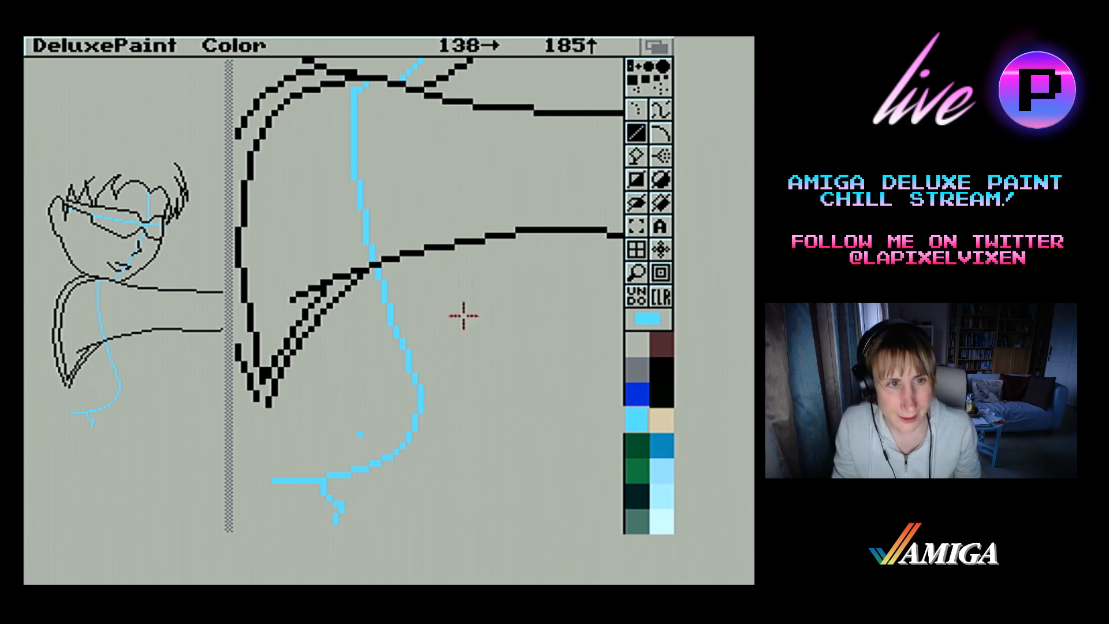
Extend the blue line below the waist into a lower-body guide that curves inward, then slants down and outward
left_click(636, 272)
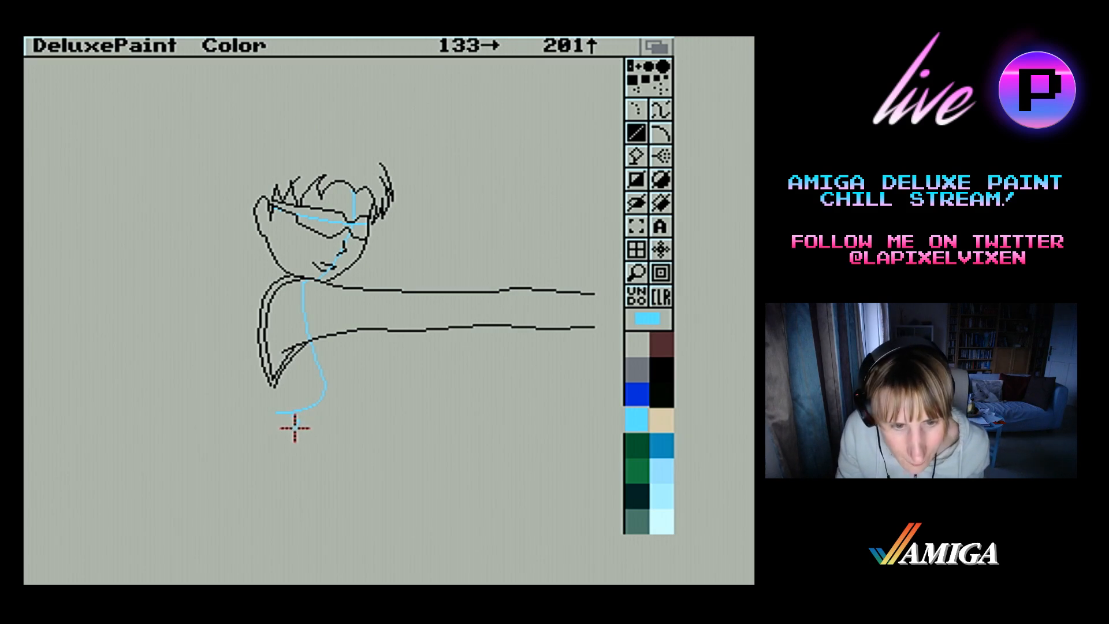
left_click_drag(296, 427, 293, 438)
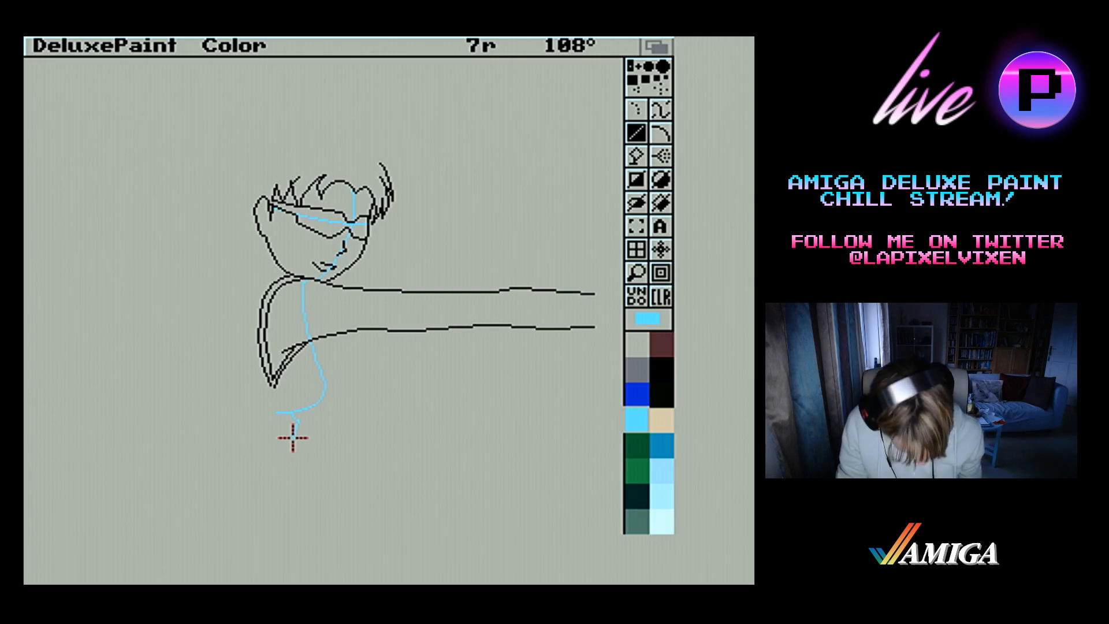
left_click_drag(293, 438, 299, 448)
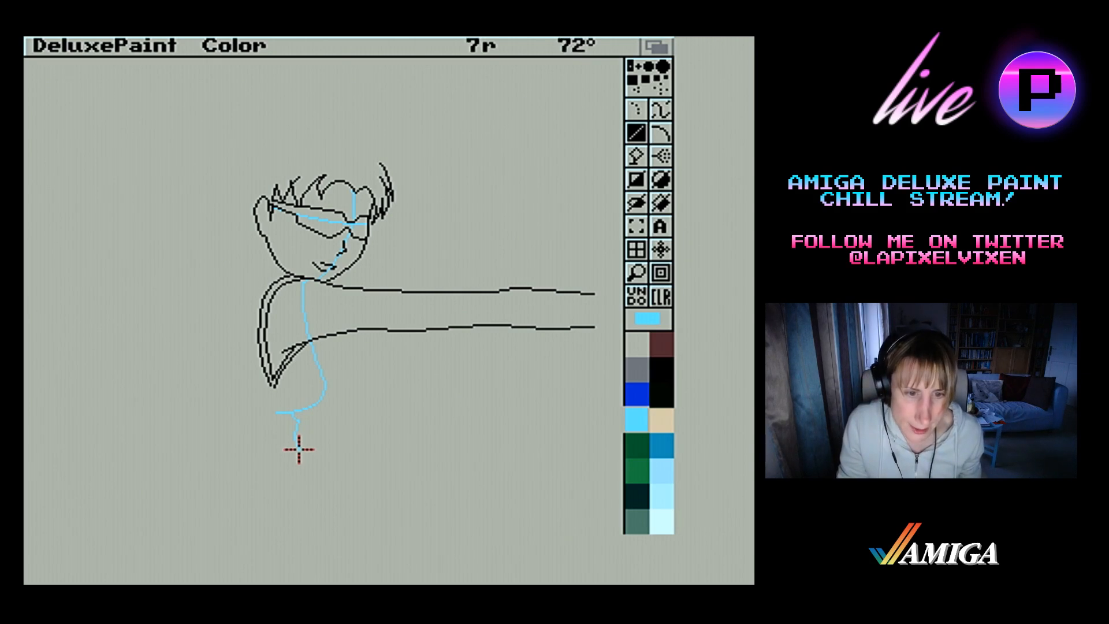
left_click_drag(299, 450, 317, 484)
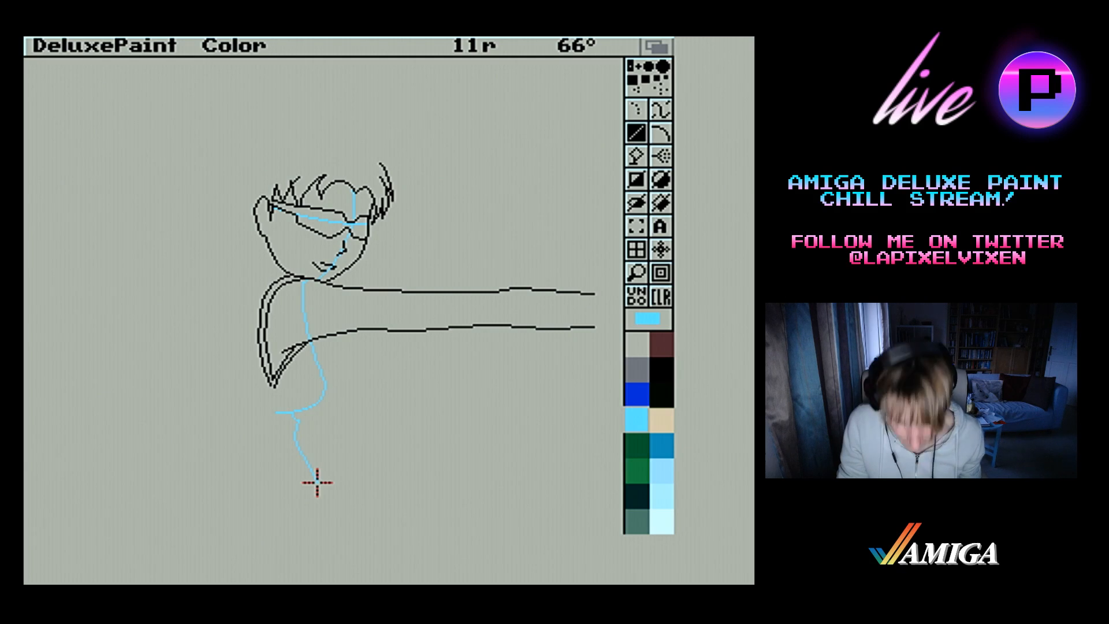
left_click_drag(317, 484, 326, 502)
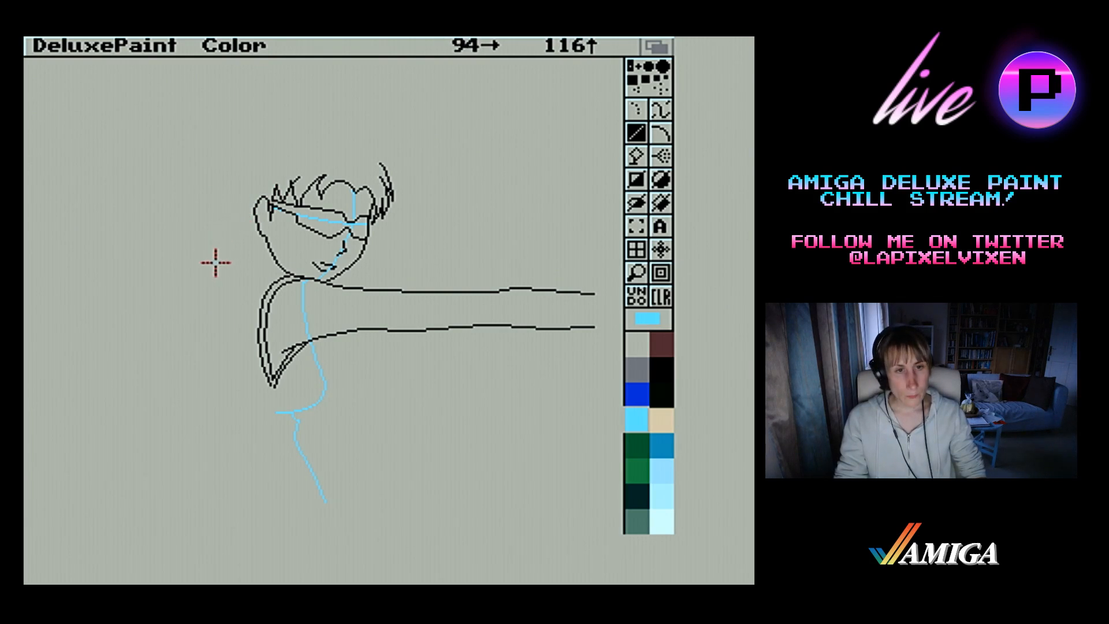
Sketch a light blue hair outline from behind the ear over the crown to the far temple, with a parting line to the fringe
left_click_drag(216, 263, 355, 190)
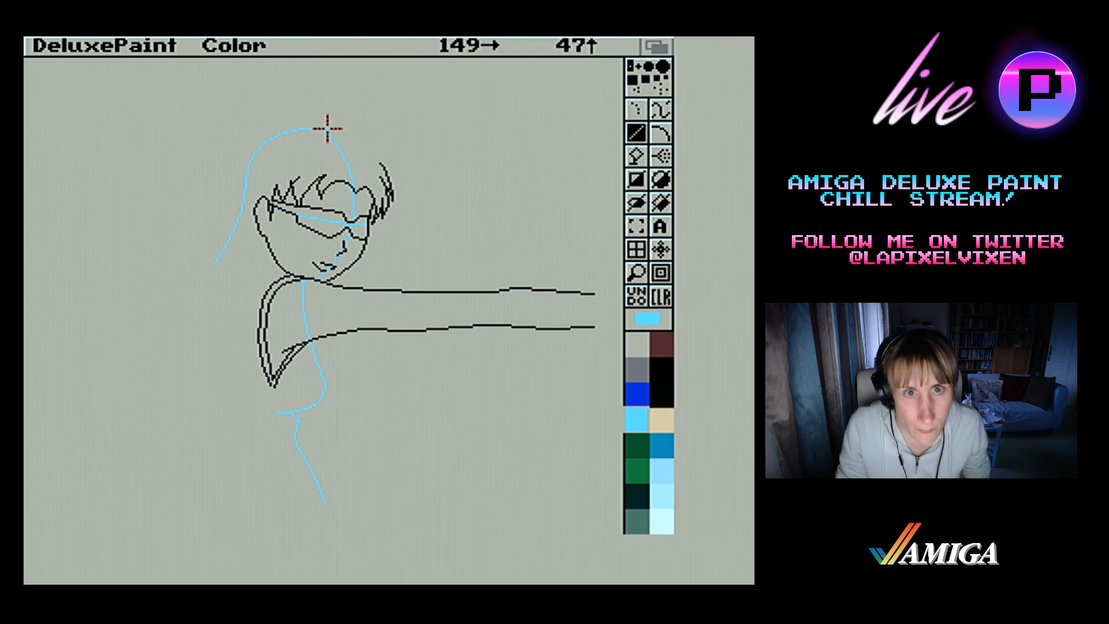
left_click_drag(328, 128, 348, 134)
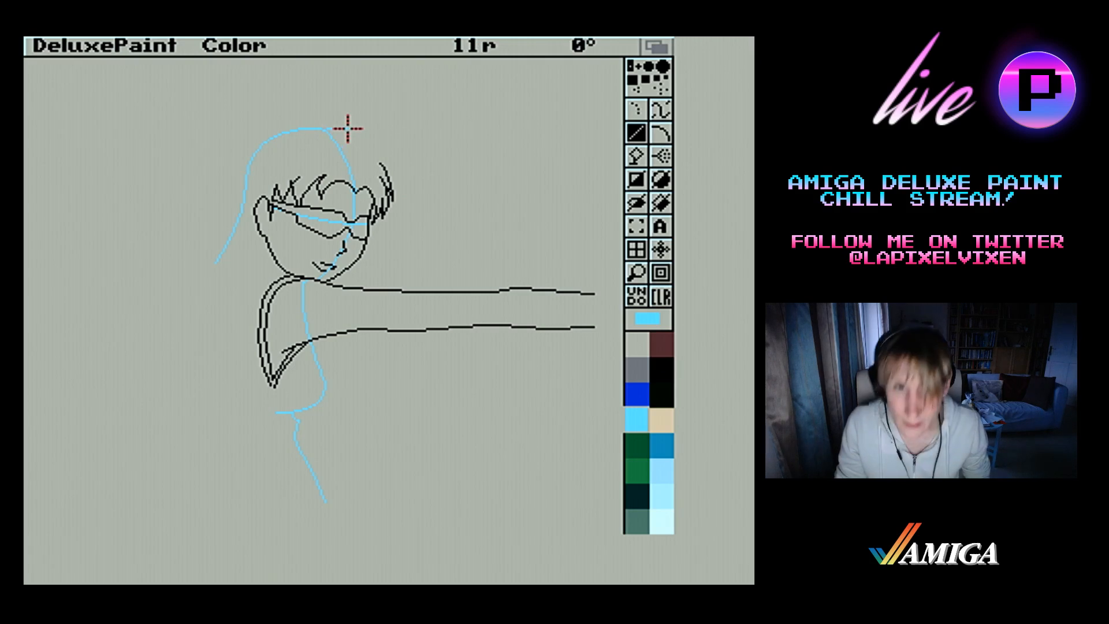
mouse_move(347, 128)
left_mouse_down()
mouse_move(326, 132)
mouse_move(344, 123)
mouse_move(376, 144)
mouse_move(368, 137)
left_mouse_up()
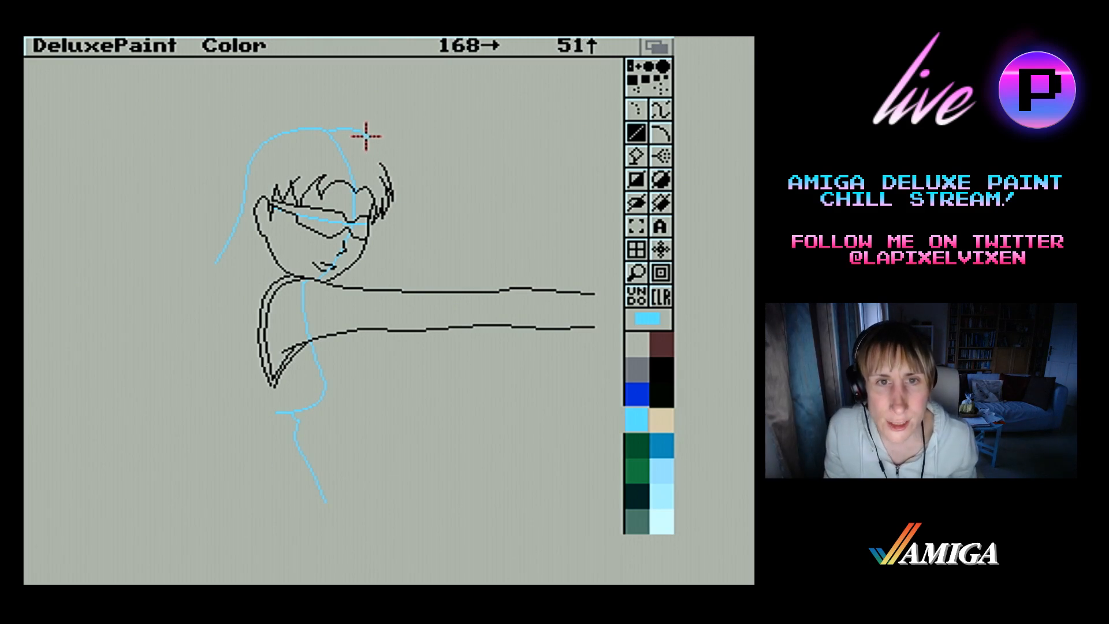
left_click_drag(366, 131, 380, 148)
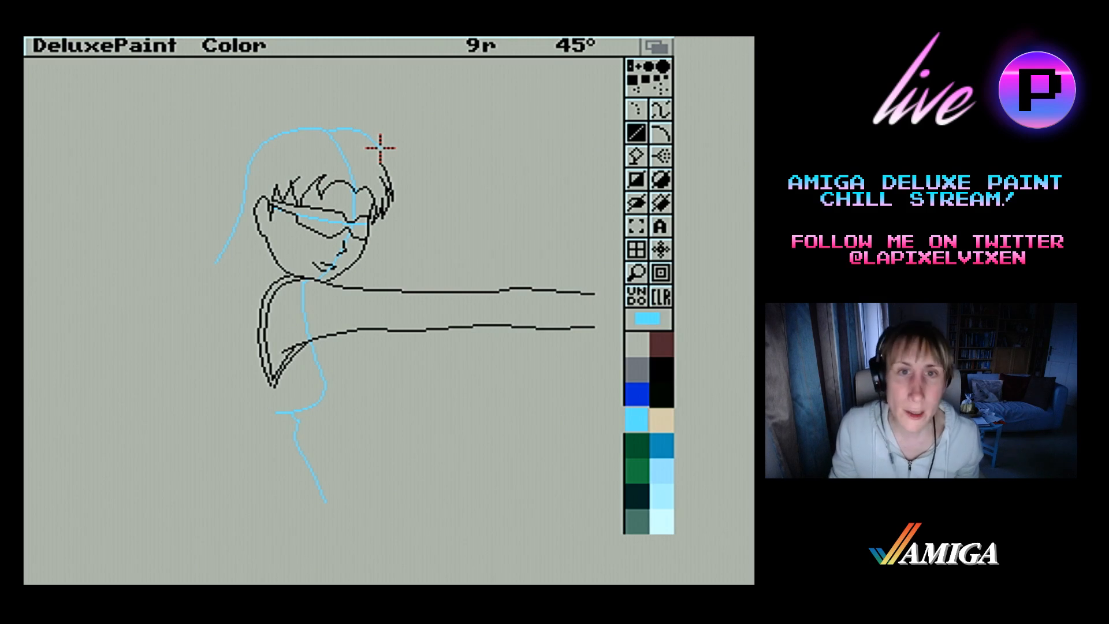
mouse_move(380, 148)
left_mouse_down()
mouse_move(400, 164)
mouse_move(380, 160)
left_mouse_up()
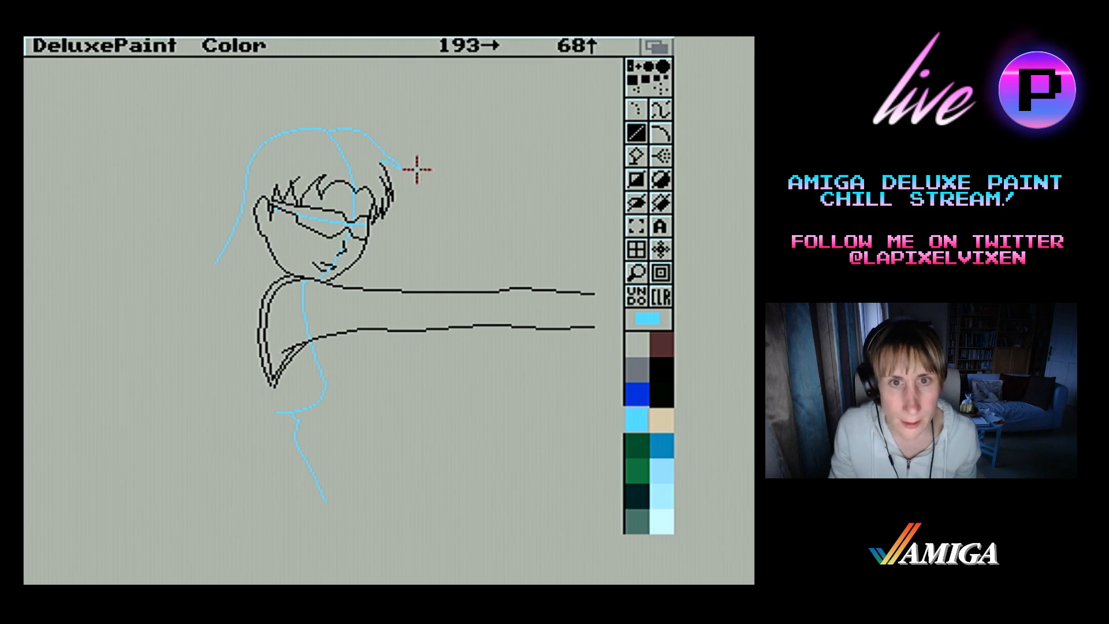
Trim and reshape the blue lock tip beside the far temple into a cleaner hooked point
left_click(636, 272)
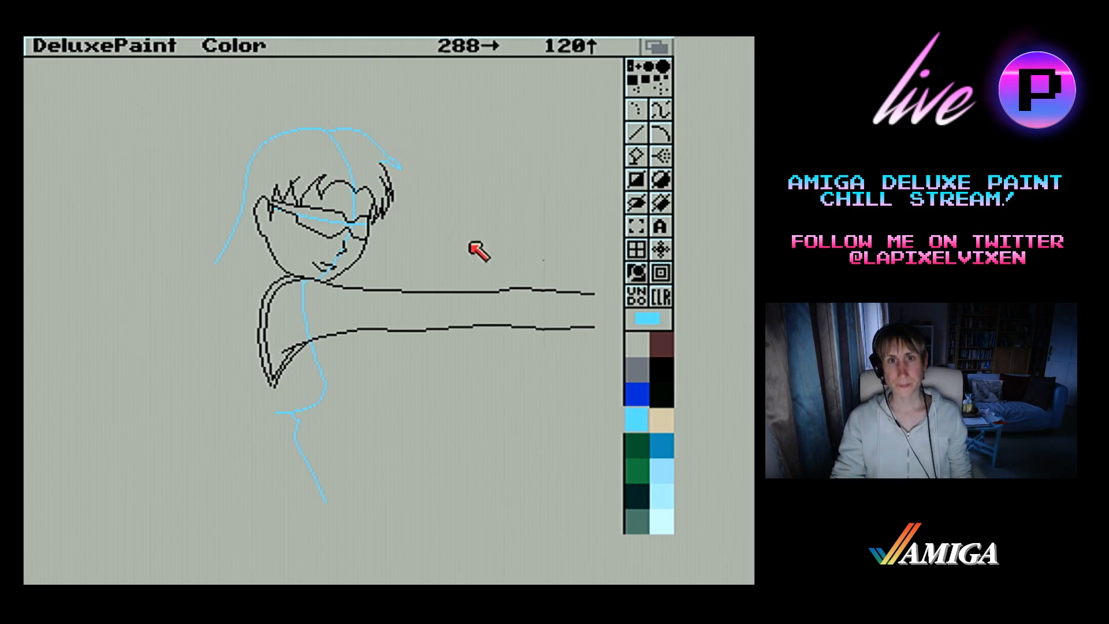
left_click(378, 210)
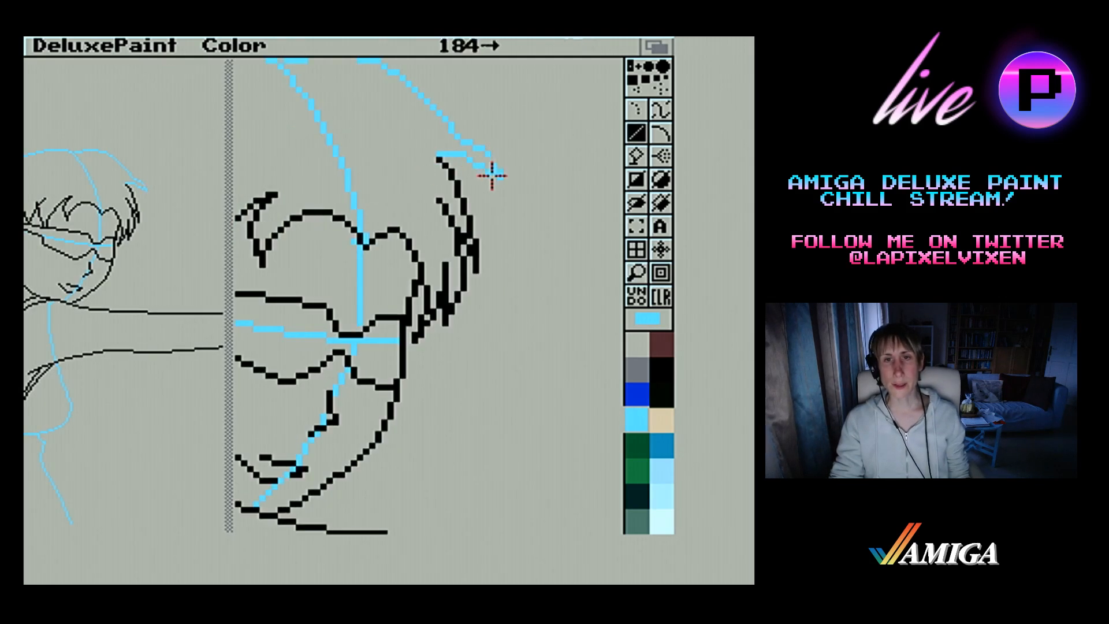
right_click(500, 174)
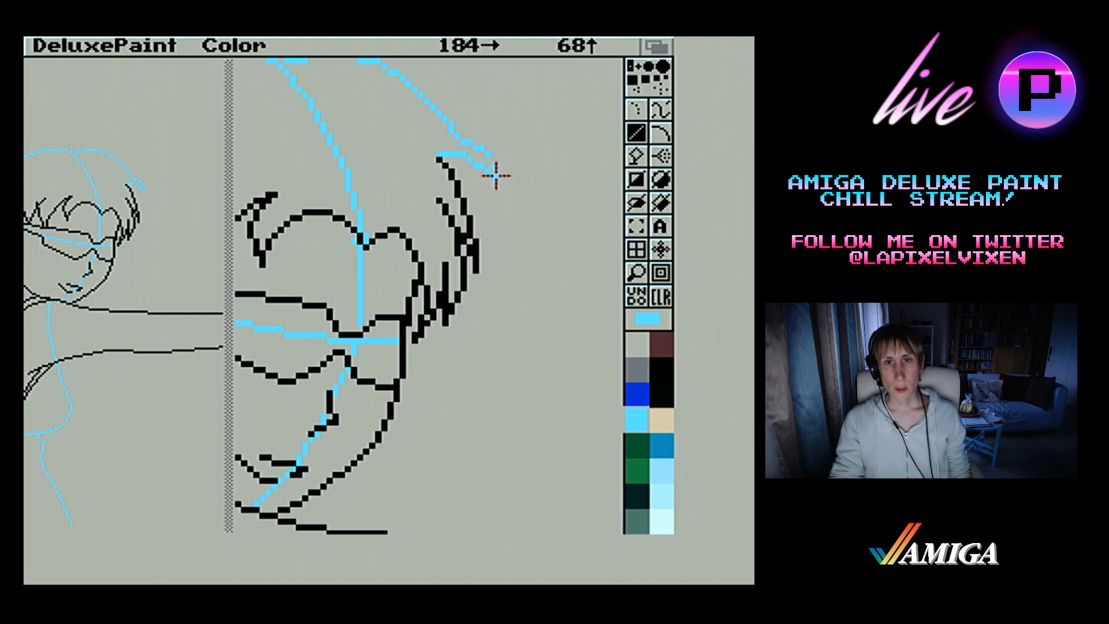
left_click(494, 173)
mouse_move(494, 171)
left_mouse_down()
mouse_move(458, 141)
mouse_move(469, 144)
left_mouse_up()
left_click(465, 141)
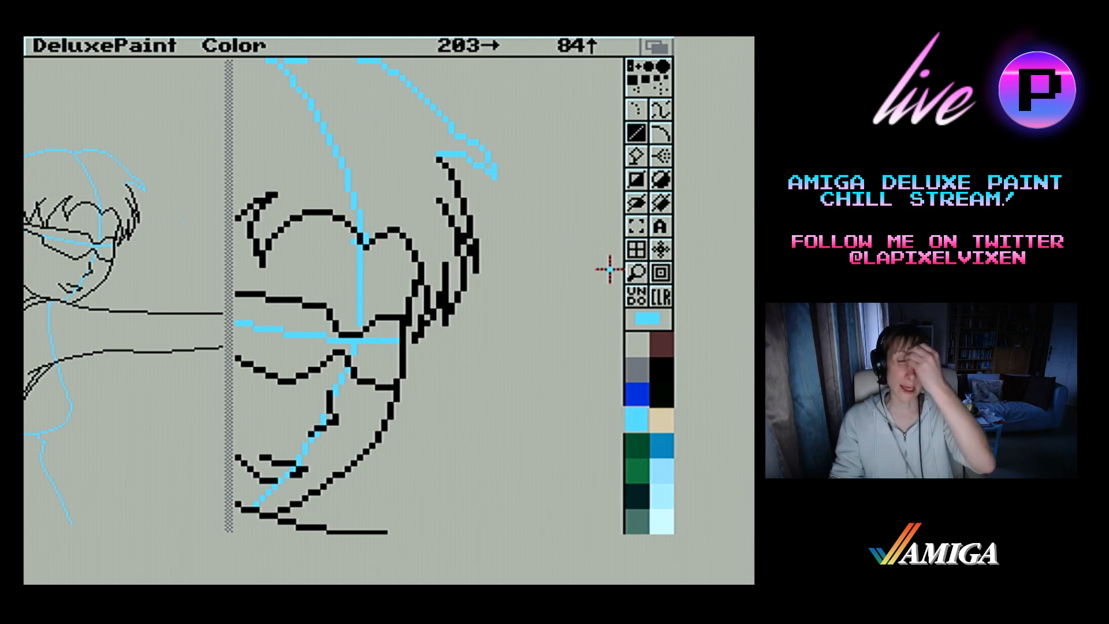
Erase the blue hair outline between the parting and the far lock tip, and redraw it as a smoother slope
left_click(636, 276)
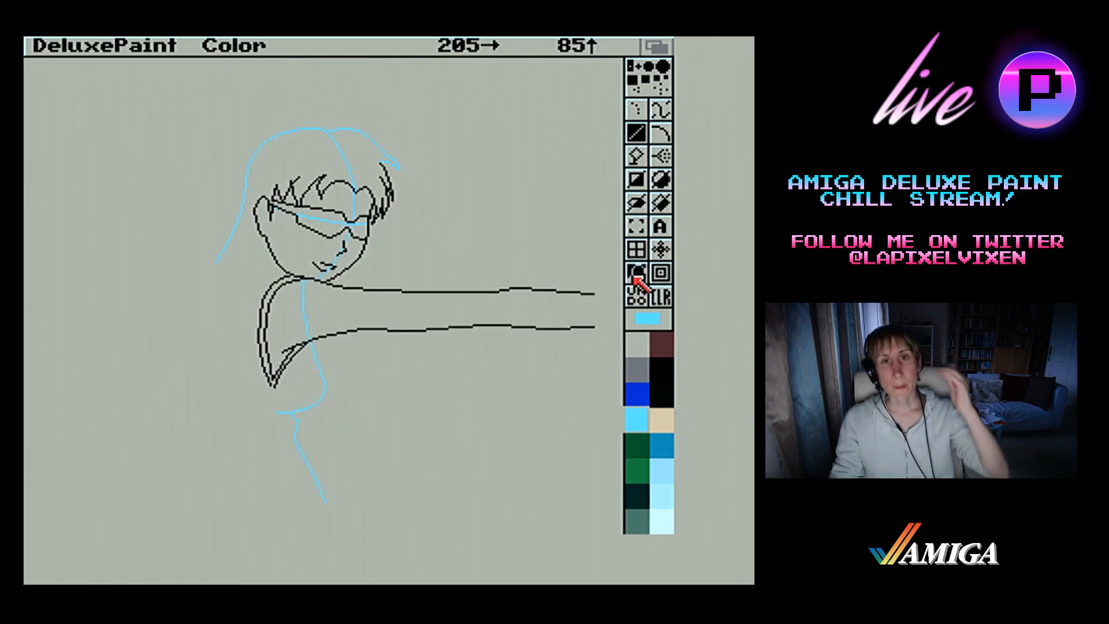
left_click(417, 202)
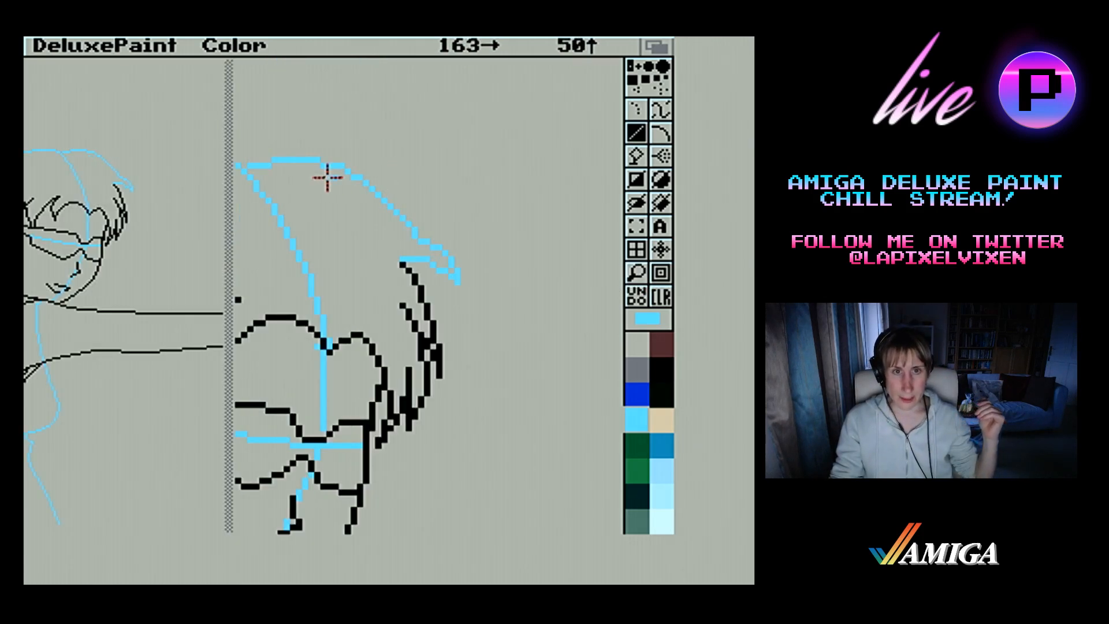
mouse_move(273, 160)
left_mouse_down()
mouse_move(344, 160)
mouse_move(292, 161)
mouse_move(317, 156)
mouse_move(365, 183)
left_mouse_up()
left_click_drag(366, 183, 411, 228)
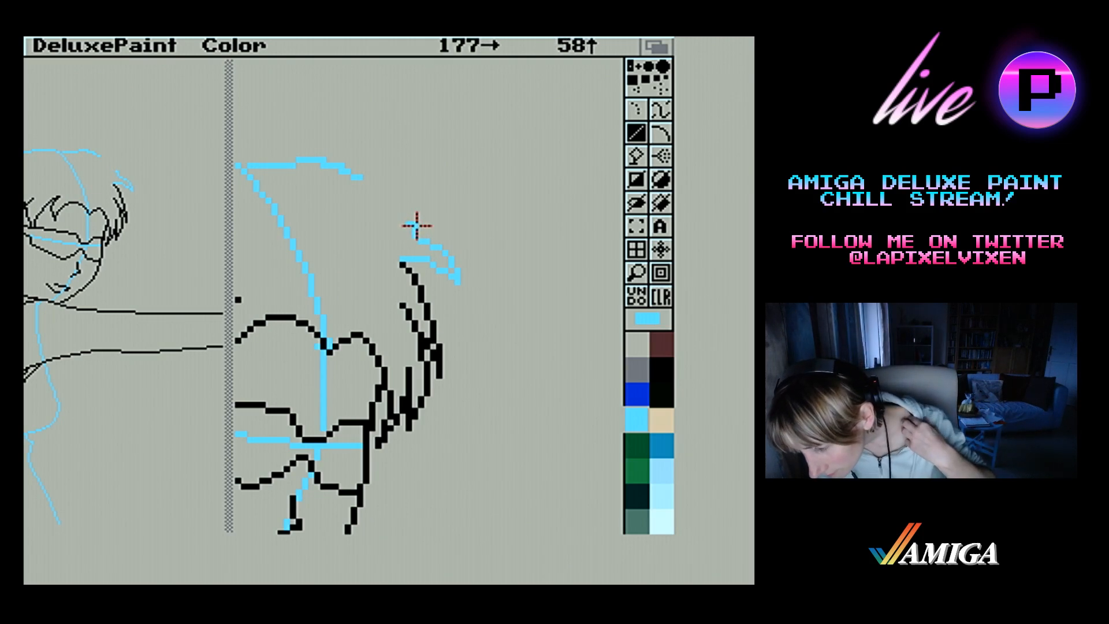
left_click(347, 174)
left_click_drag(354, 175, 361, 177)
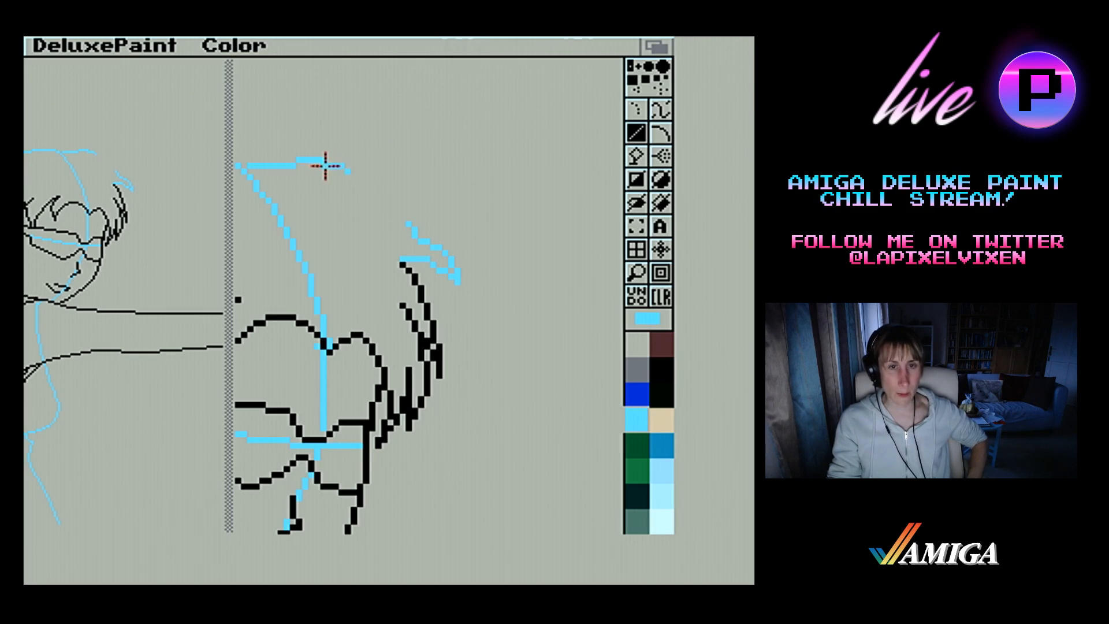
left_click_drag(348, 172, 408, 230)
left_click(404, 223)
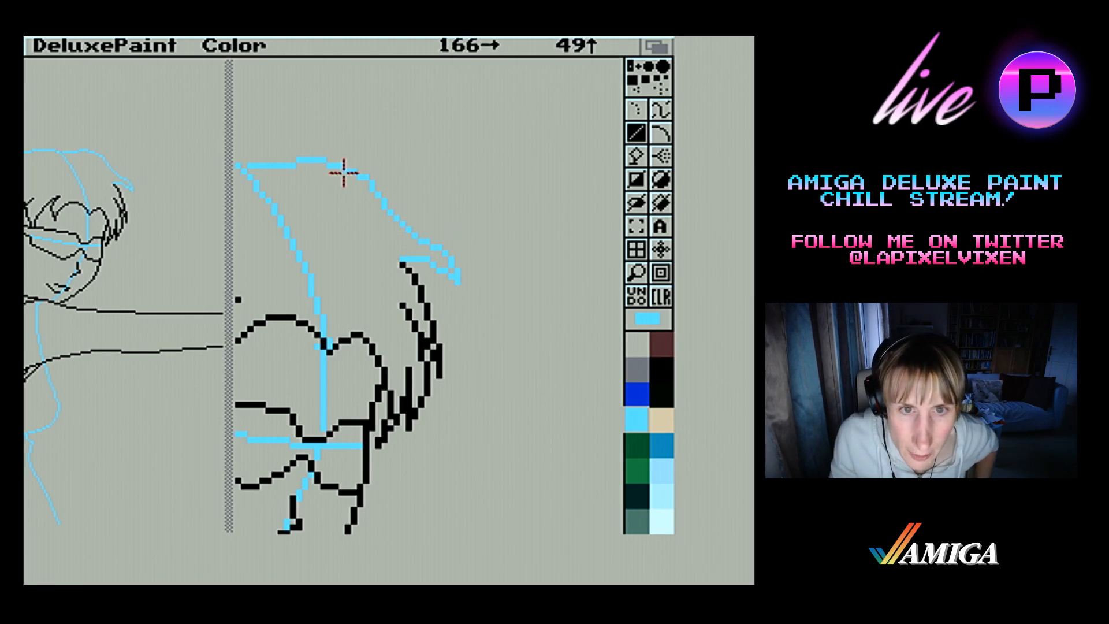
left_click_drag(359, 176, 375, 190)
left_click_drag(376, 195, 347, 171)
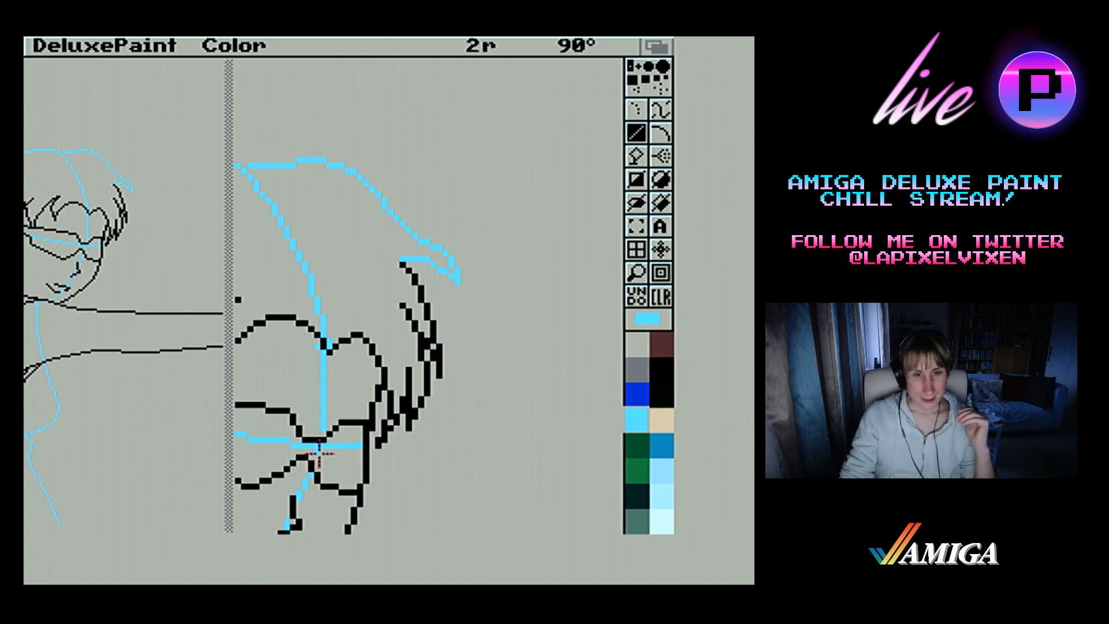
Erase the light blue eye-level guide line running across the glasses from the ear side to the far side
left_click_drag(318, 445, 360, 446)
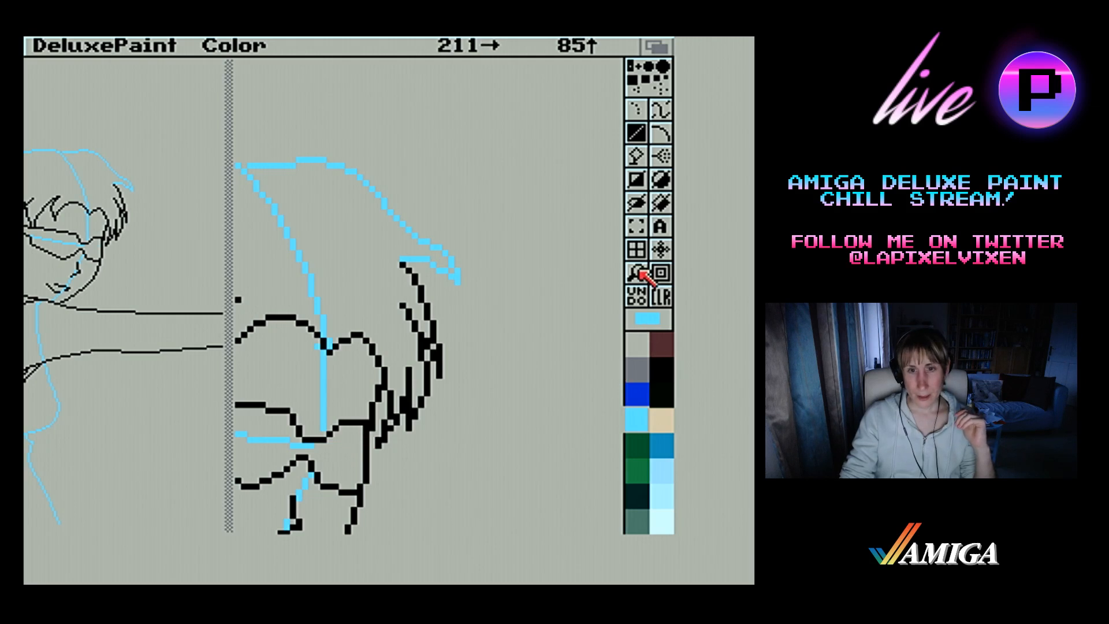
left_click(639, 272)
left_click(639, 272)
left_click(309, 261)
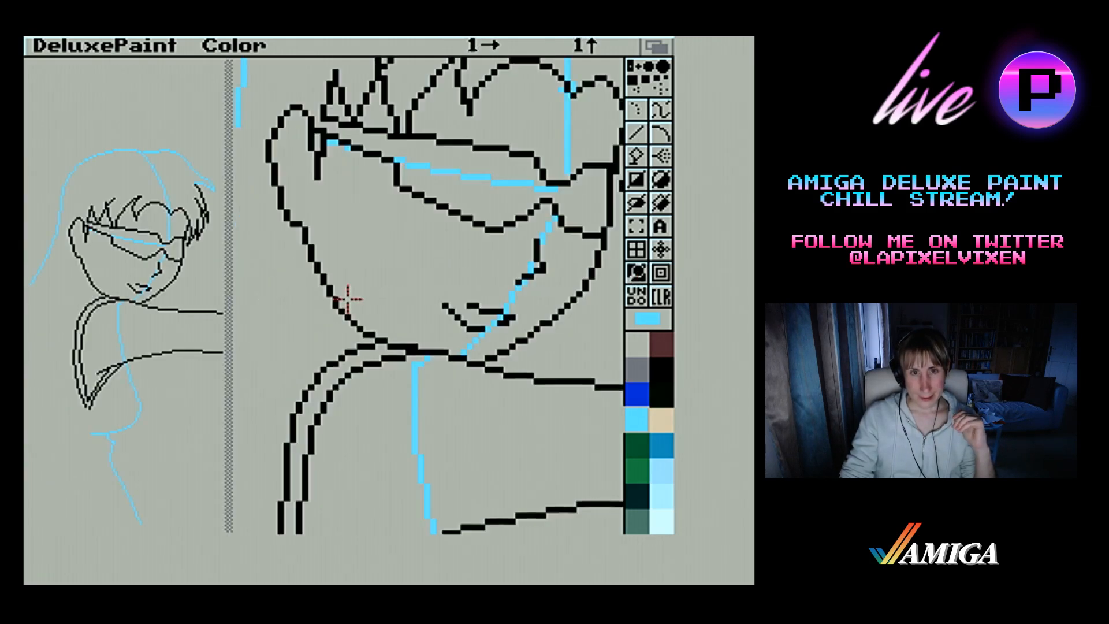
right_click(333, 143)
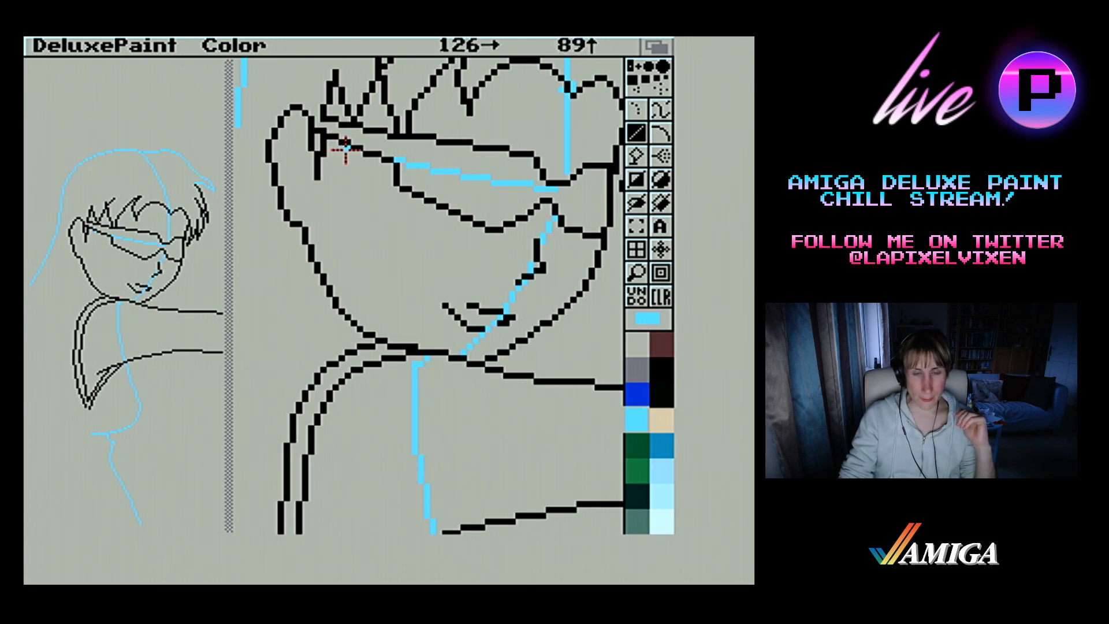
right_click(397, 160)
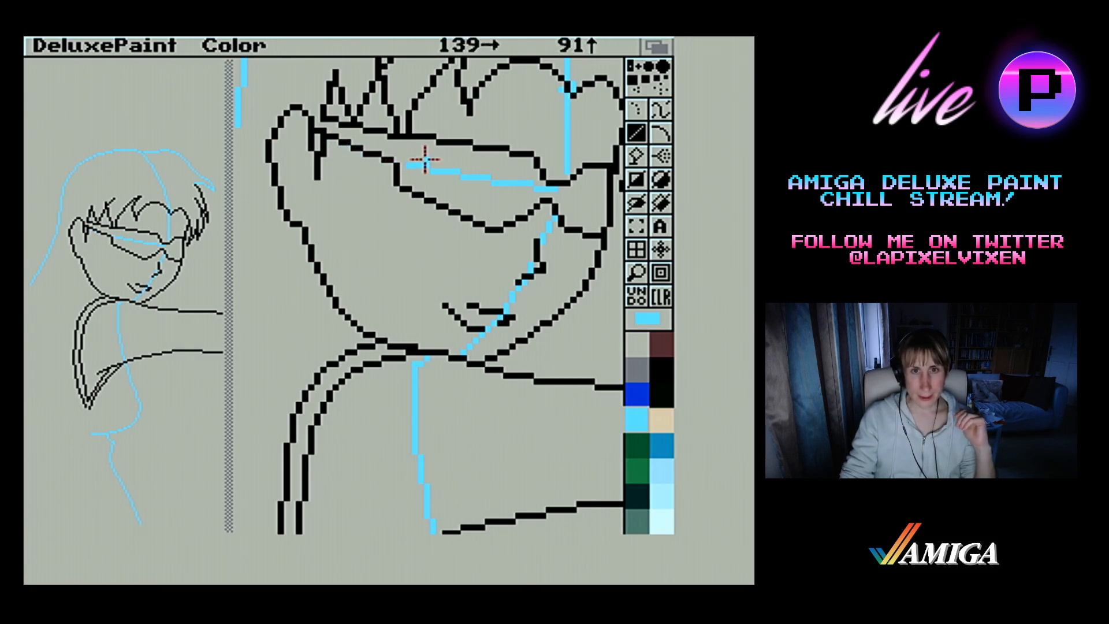
left_click_drag(410, 168, 469, 167)
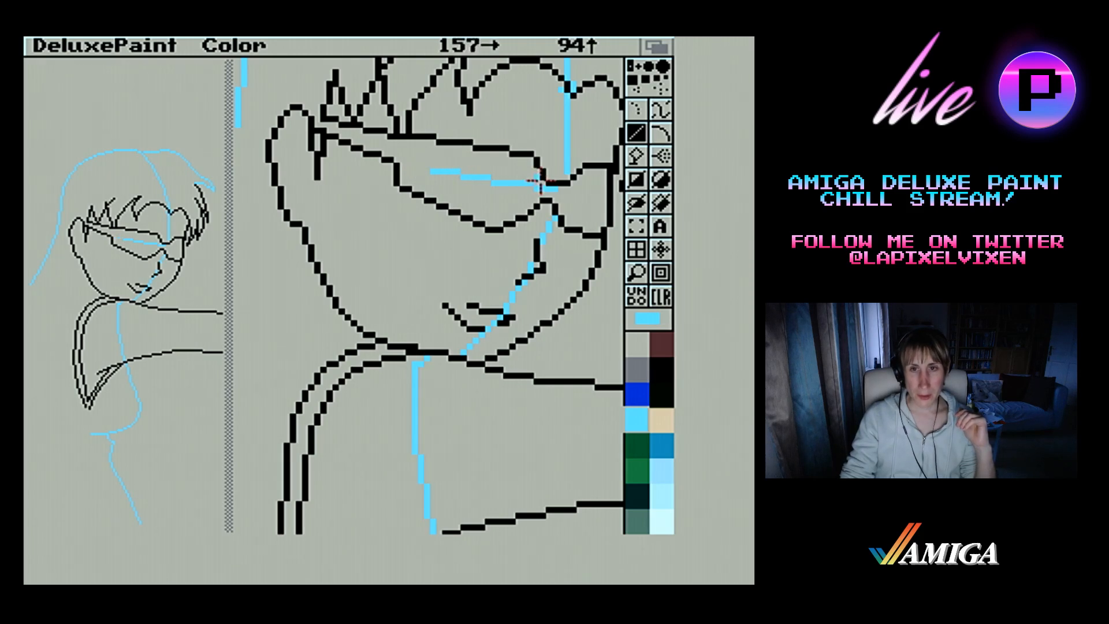
mouse_move(561, 189)
left_mouse_down()
mouse_move(449, 174)
mouse_move(464, 177)
left_mouse_up()
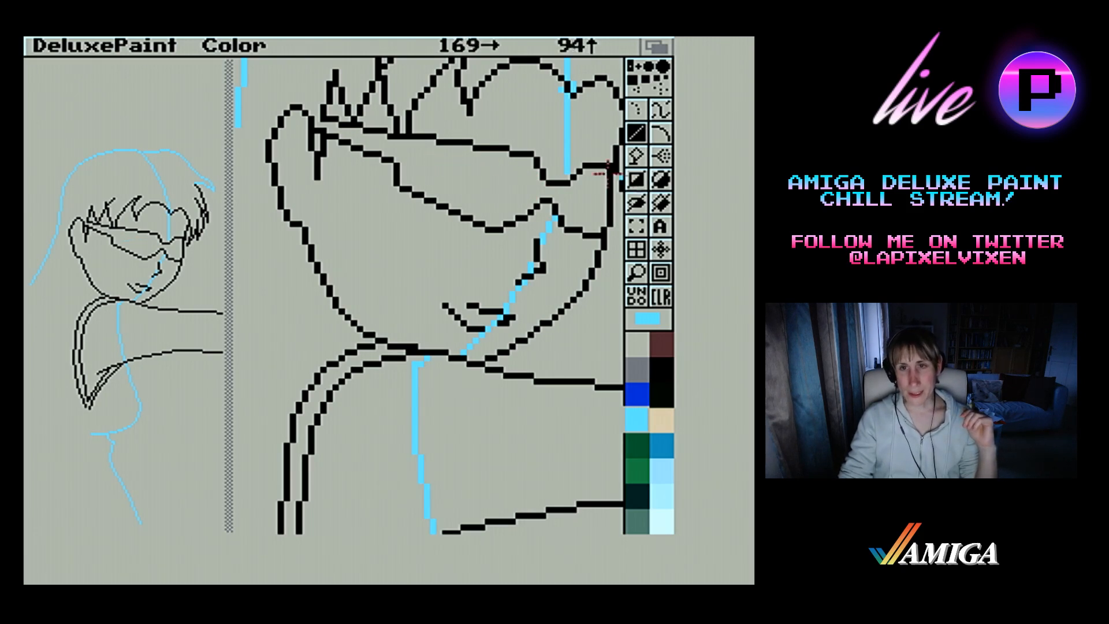
Erase the light blue face centre guide from the lower forehead through the nose to the chin, keeping the black nose outline
left_click_drag(567, 174, 559, 93)
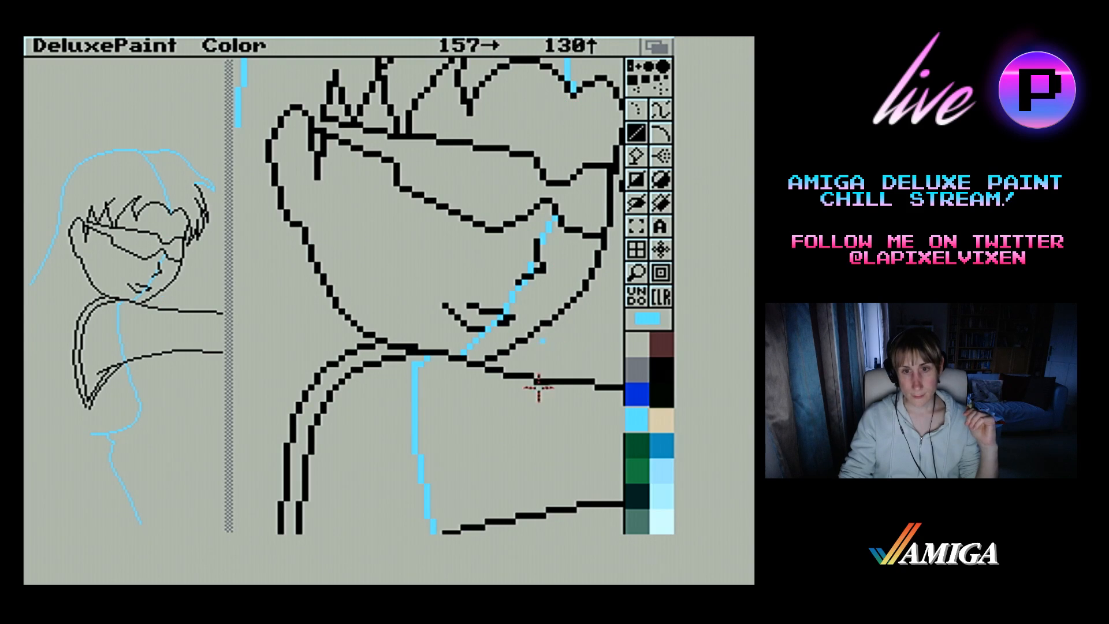
left_click_drag(458, 354, 538, 259)
right_click(539, 248)
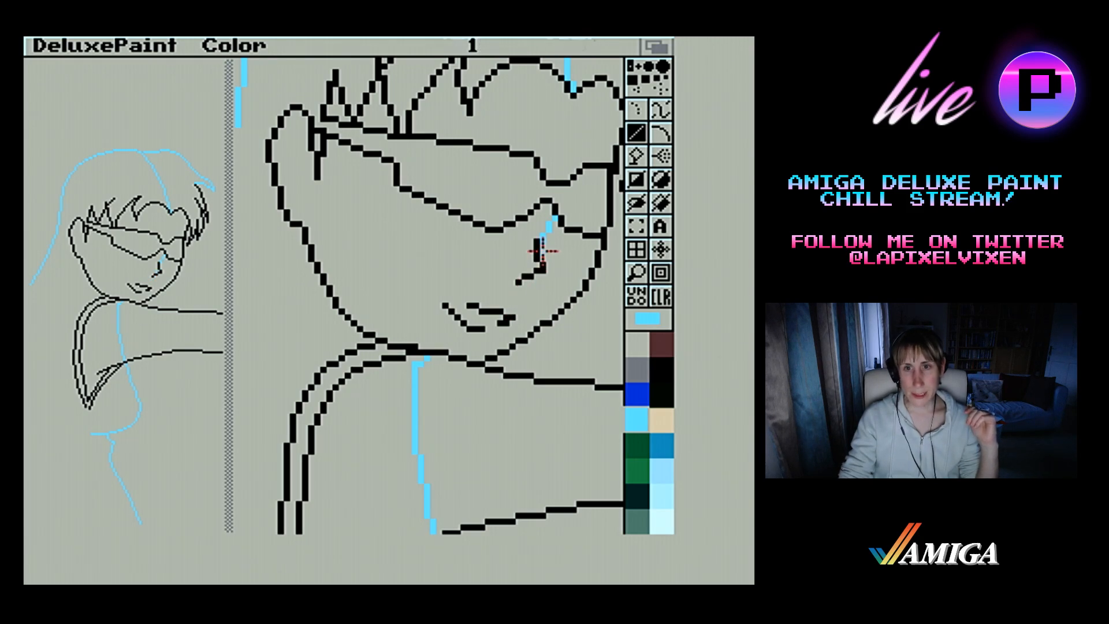
right_click(537, 241)
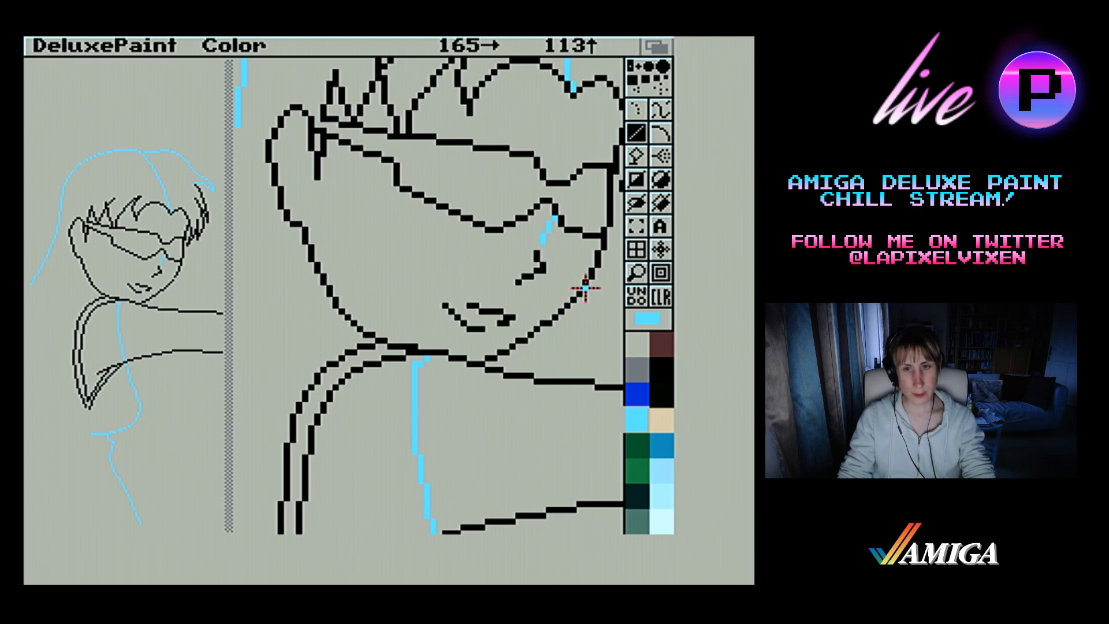
left_click_drag(543, 244, 547, 223)
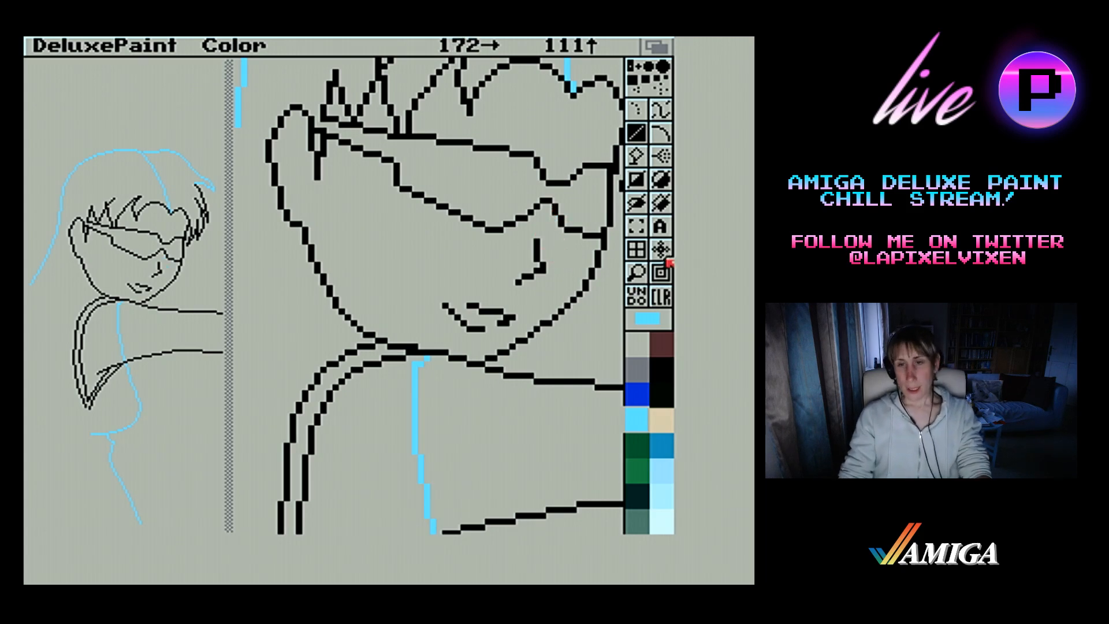
Erase the part of the light blue body guide that crosses the shoulder and arm between the chin and the underarm
left_click(638, 276)
key("m")
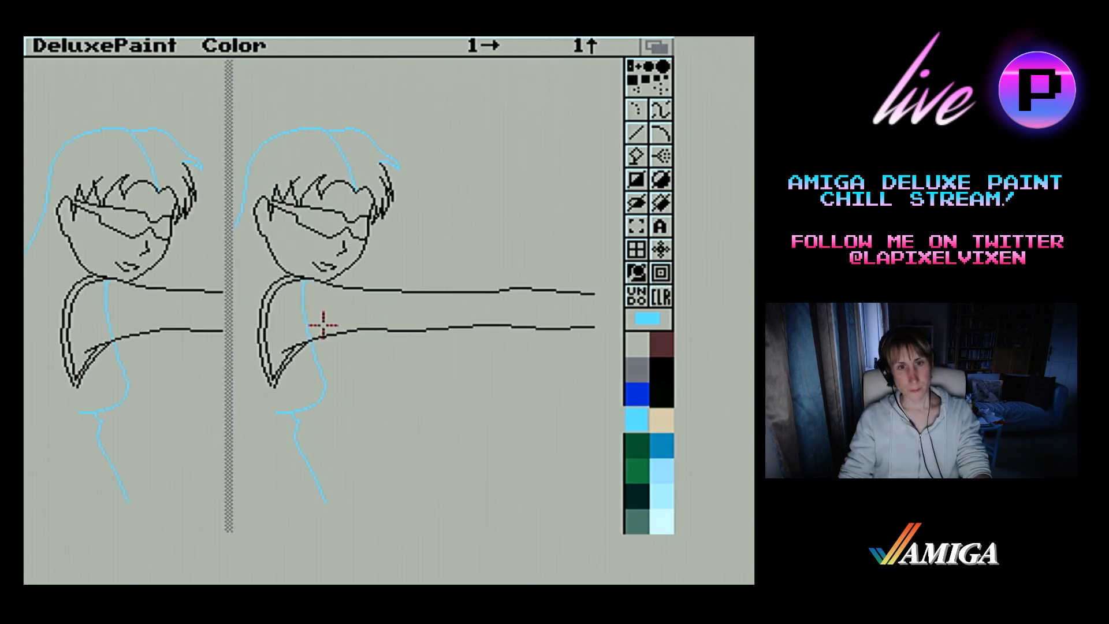
left_click_drag(402, 338, 398, 322)
mouse_move(391, 332)
left_mouse_down()
mouse_move(376, 178)
mouse_move(388, 168)
left_mouse_up()
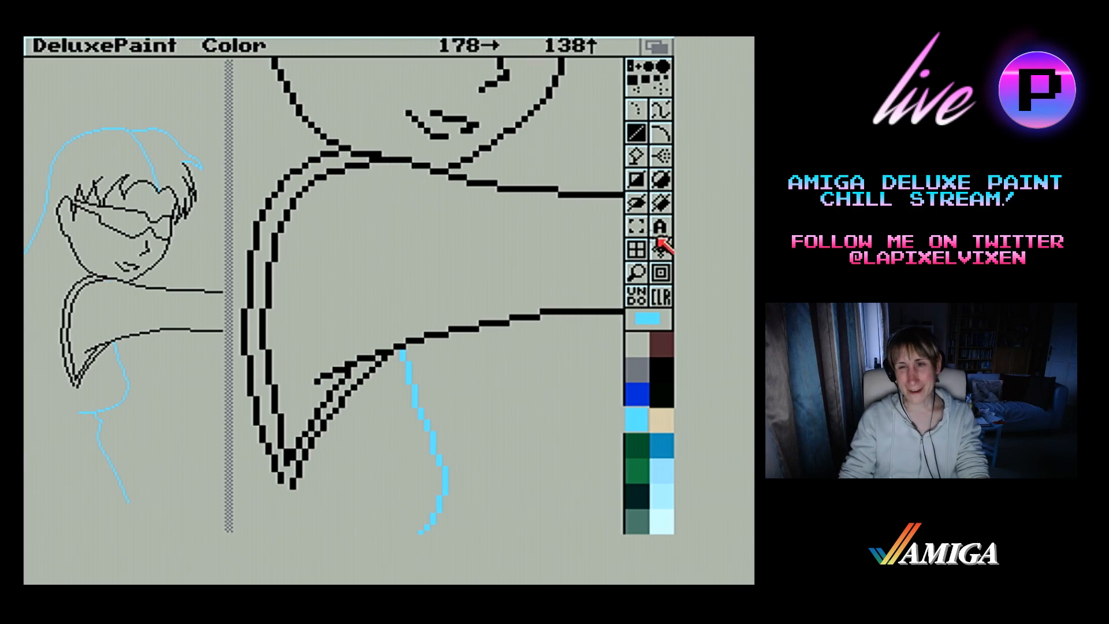
left_click(637, 273)
Save the picture under the file name 1B in the Misato Arrival drawer
right_click(130, 46)
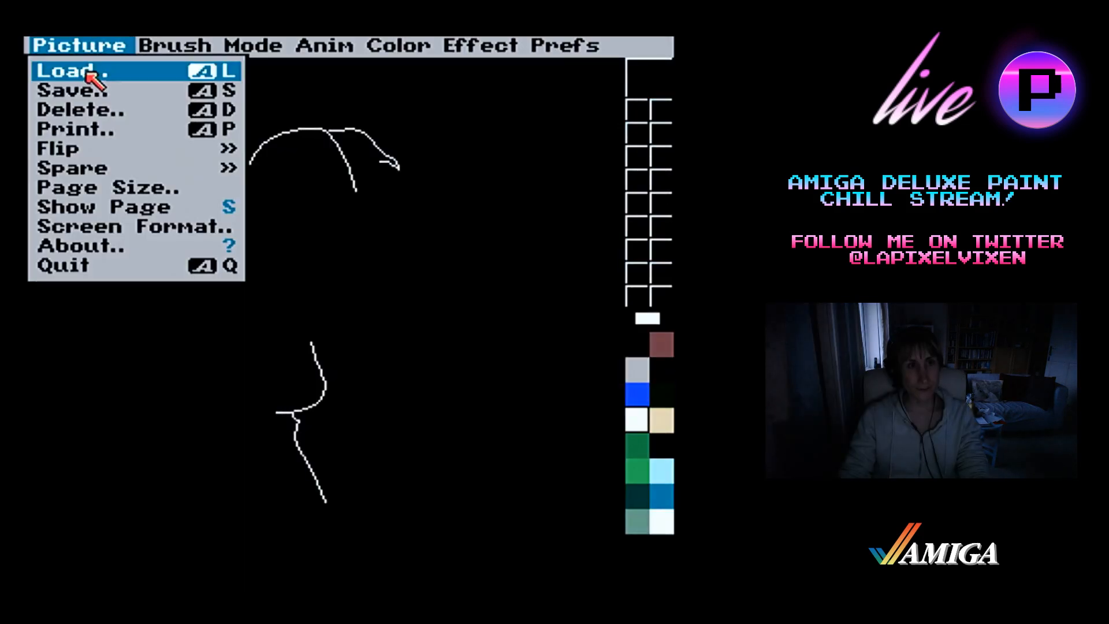
right_click(67, 91)
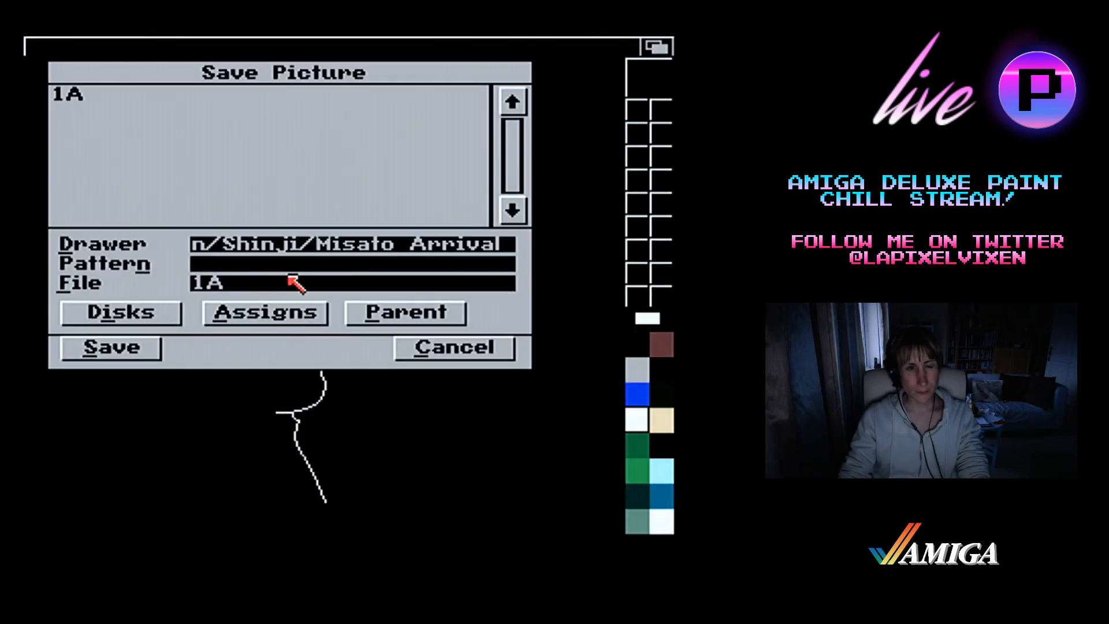
left_click(288, 267)
left_click(278, 282)
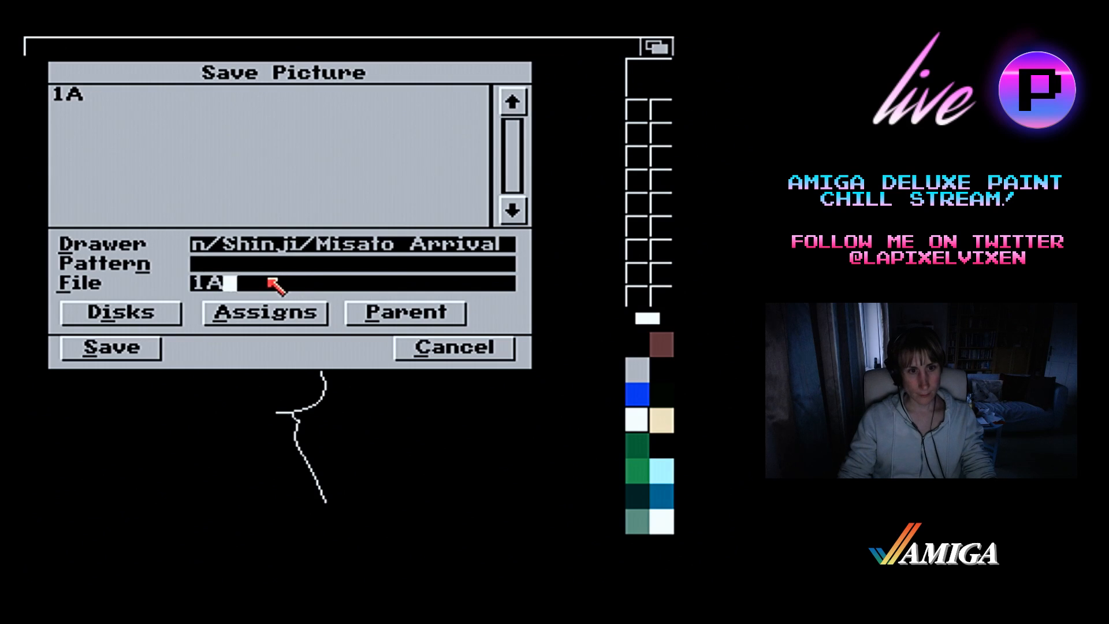
key("BackSpace")
type("B")
key("Return")
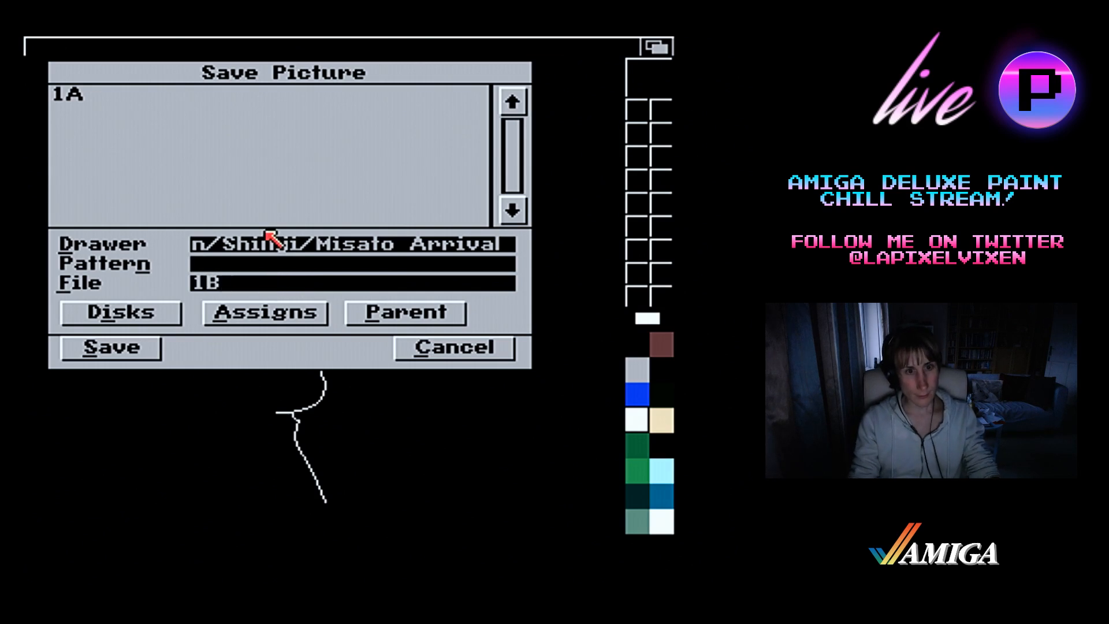
left_click(132, 337)
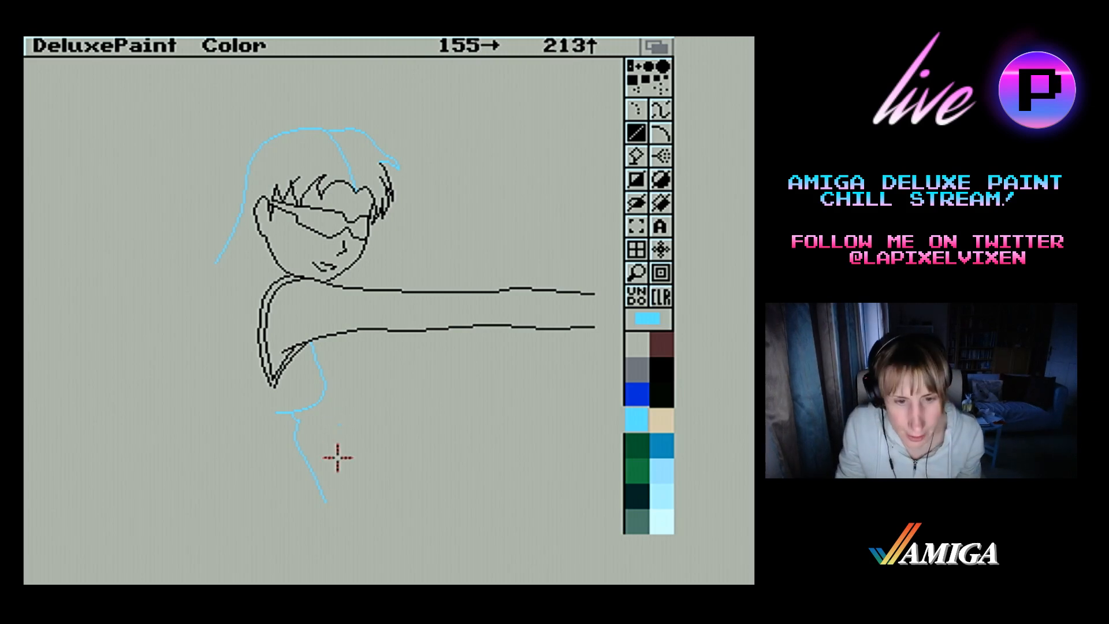
Extend the light blue lower-body guide forward in a nearly level line, ending in a short curve down to the canvas edge
left_click_drag(323, 496, 380, 497)
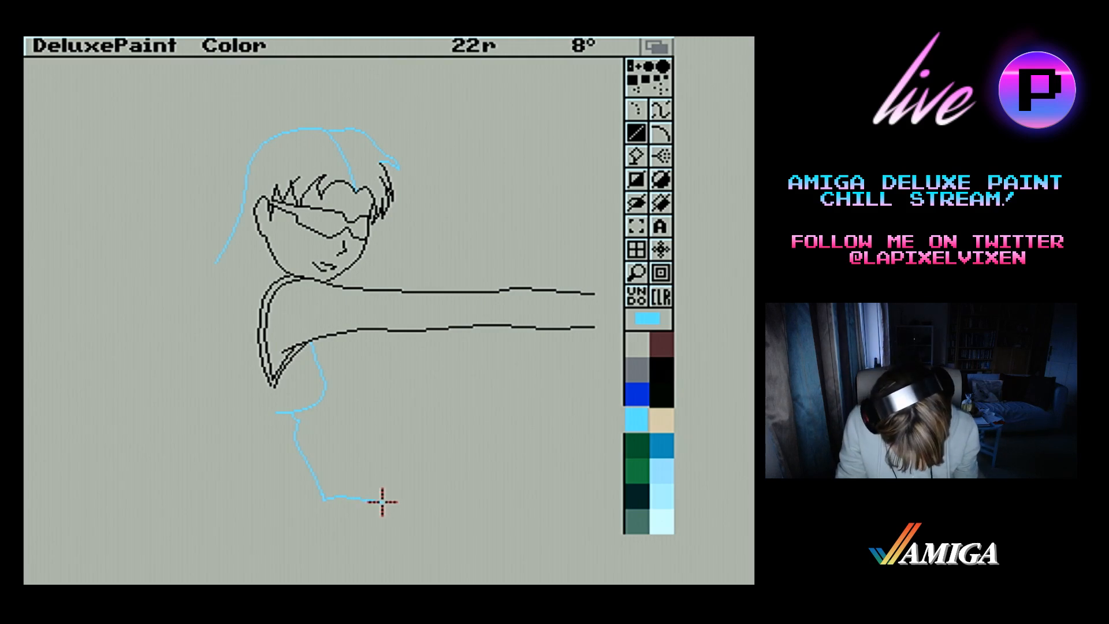
left_click_drag(382, 502, 439, 495)
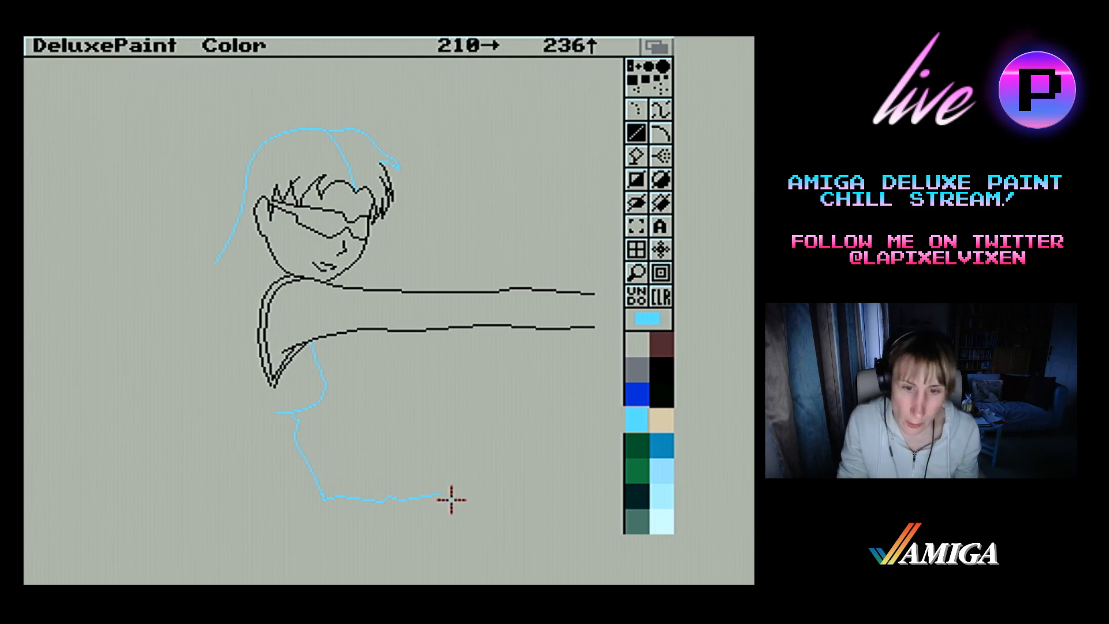
left_click_drag(441, 496, 464, 521)
left_click_drag(464, 521, 466, 533)
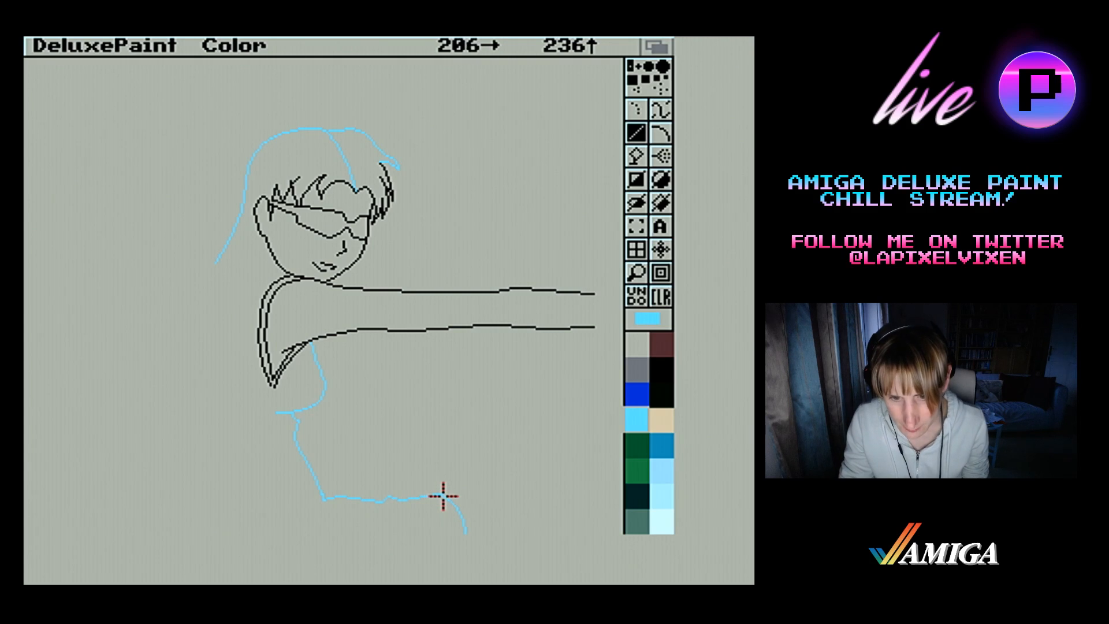
Sketch a light blue leg guide rising gently forward, then slanting down to the canvas edge, with a small peaked mark beneath it
left_click_drag(441, 495, 624, 529)
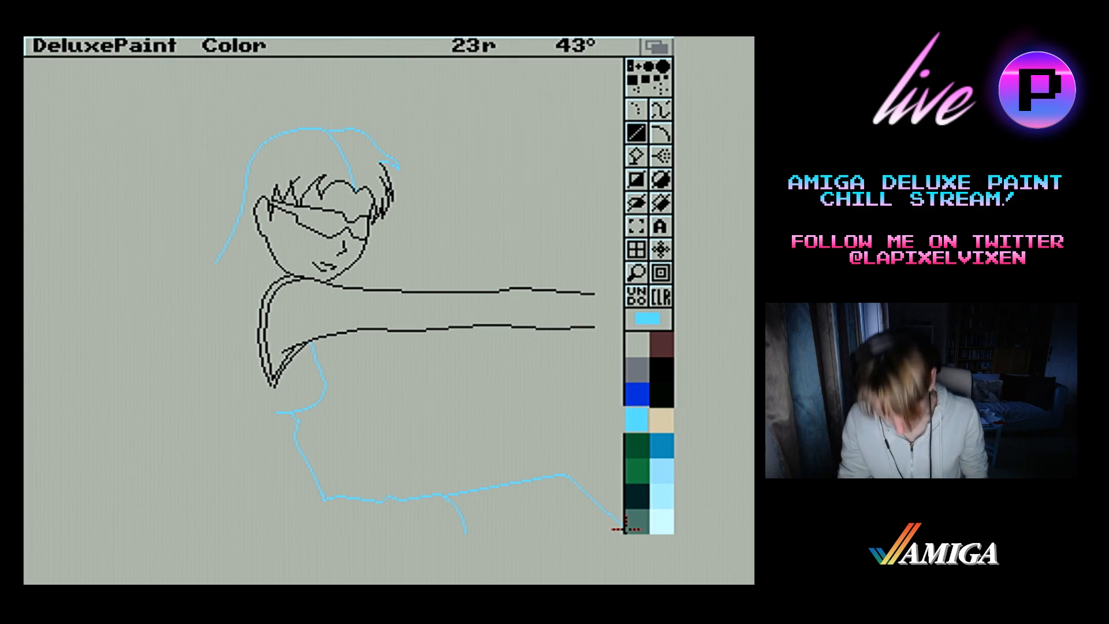
left_click_drag(636, 527, 628, 529)
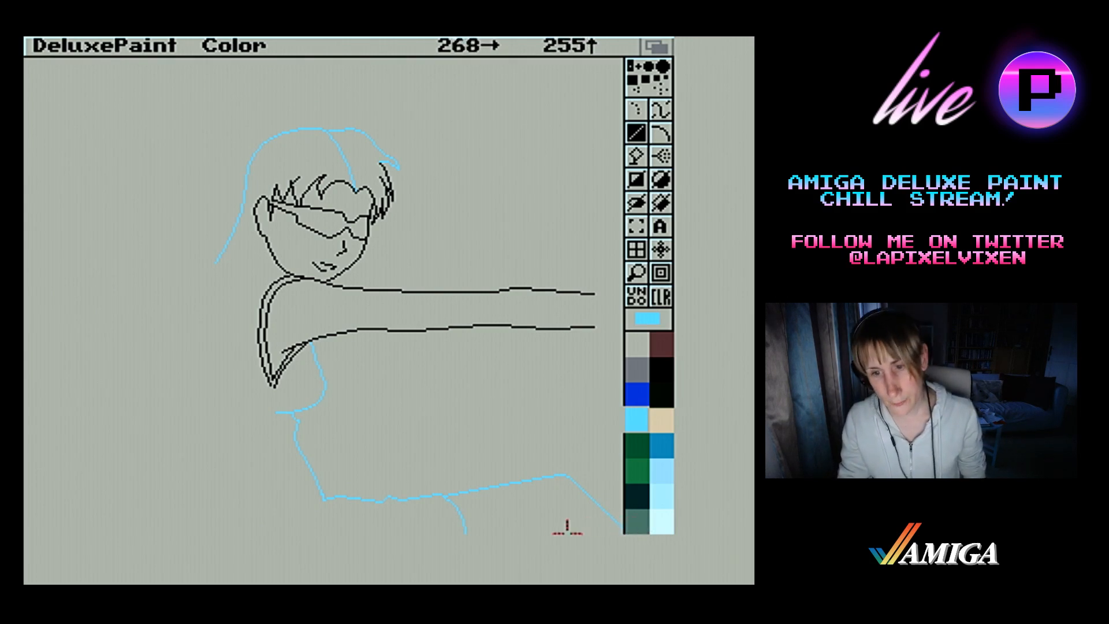
left_click_drag(533, 527, 563, 525)
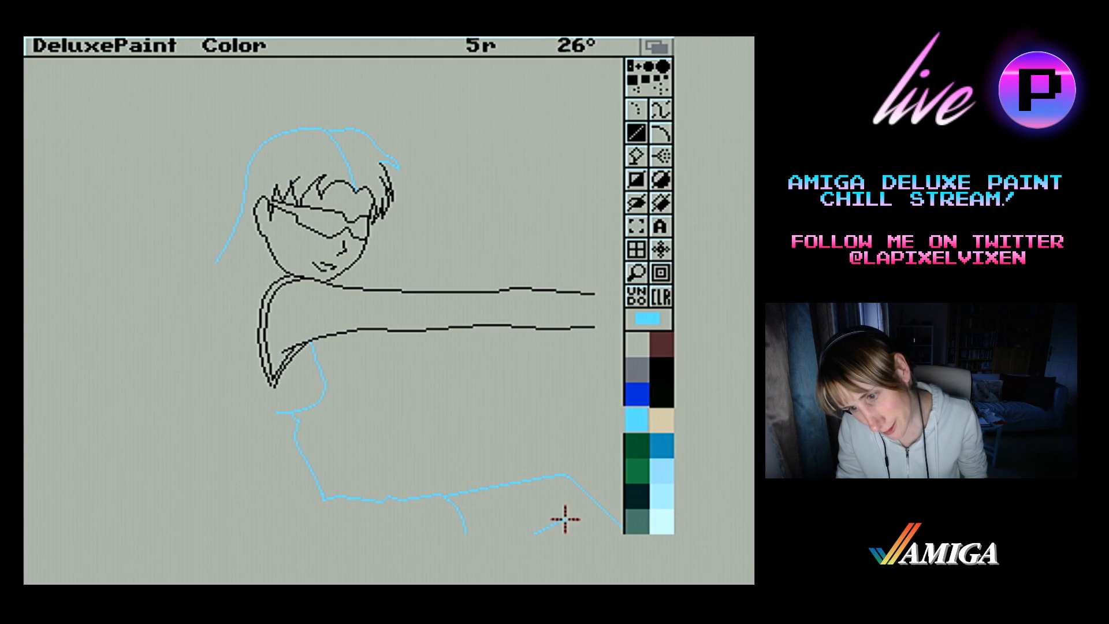
left_click_drag(567, 520, 567, 520)
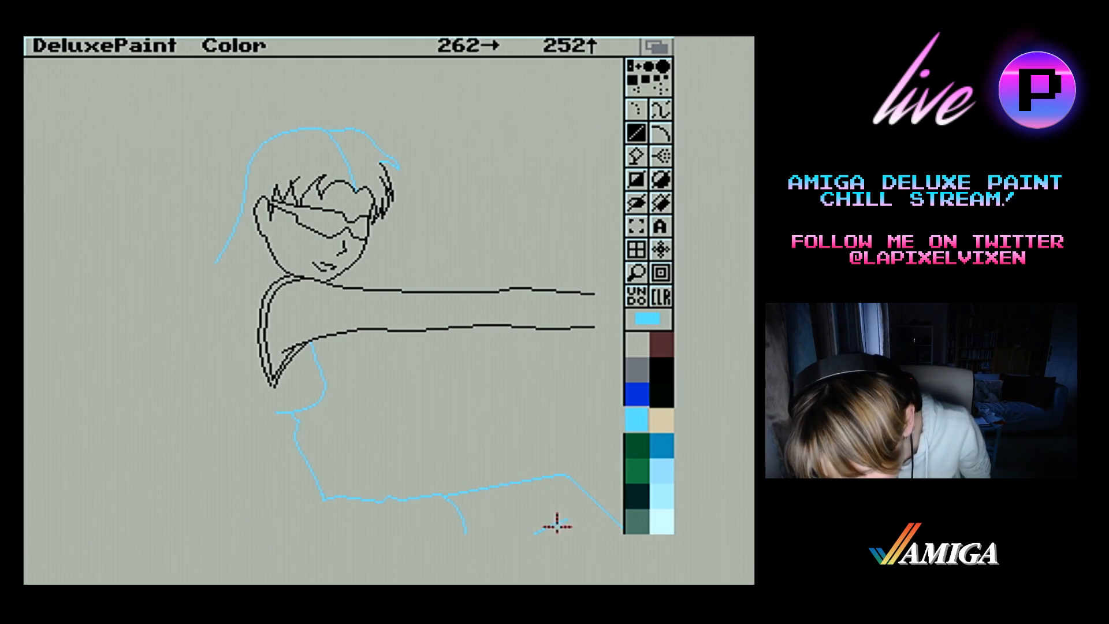
left_click(559, 523)
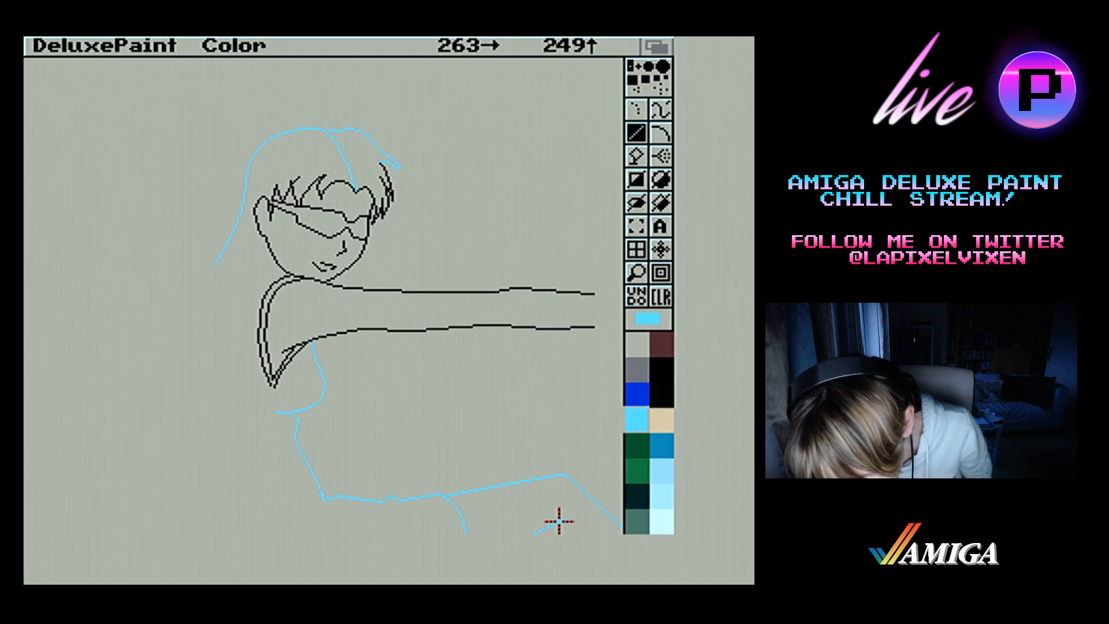
left_click(560, 521)
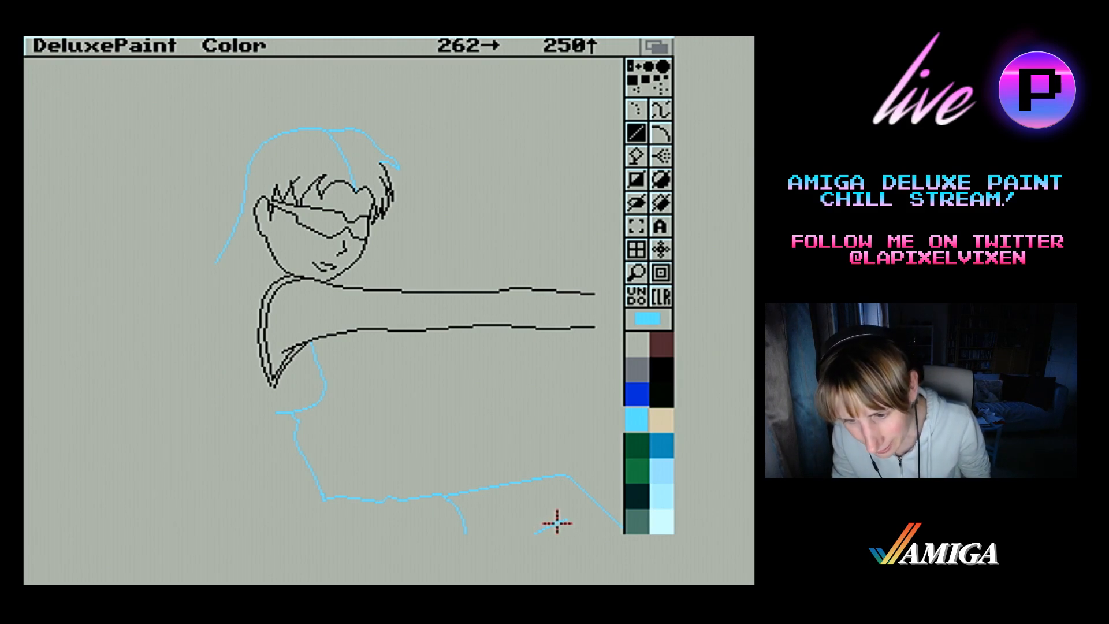
left_click_drag(556, 523, 572, 531)
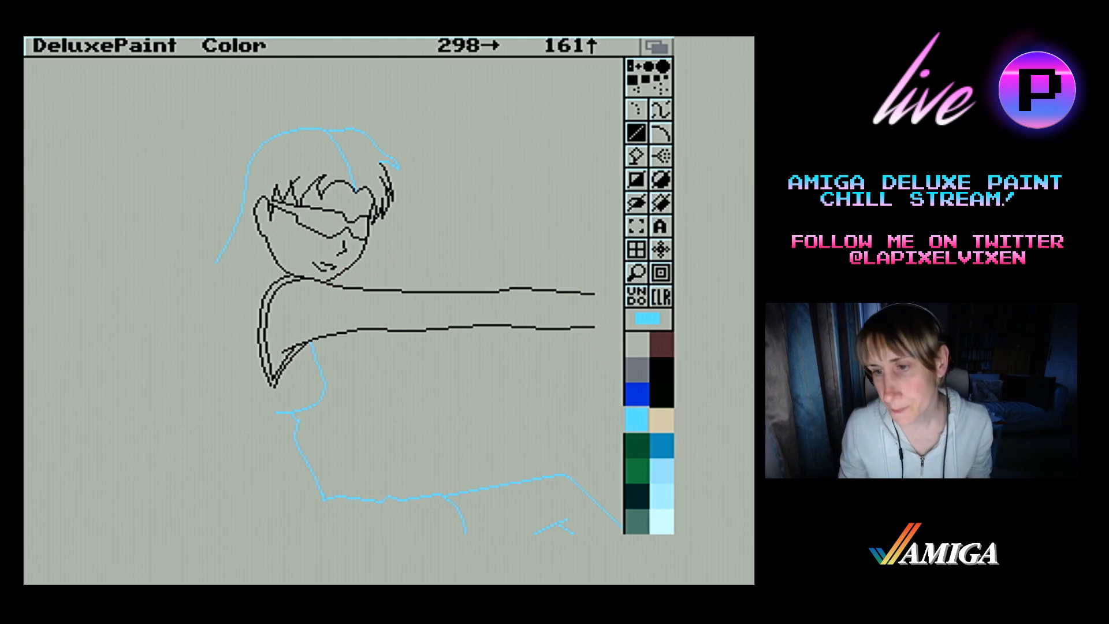
Draw a small black hanging loop below the ear lobe, with short inner detail strokes, as an earring
left_click(661, 368)
left_click(636, 272)
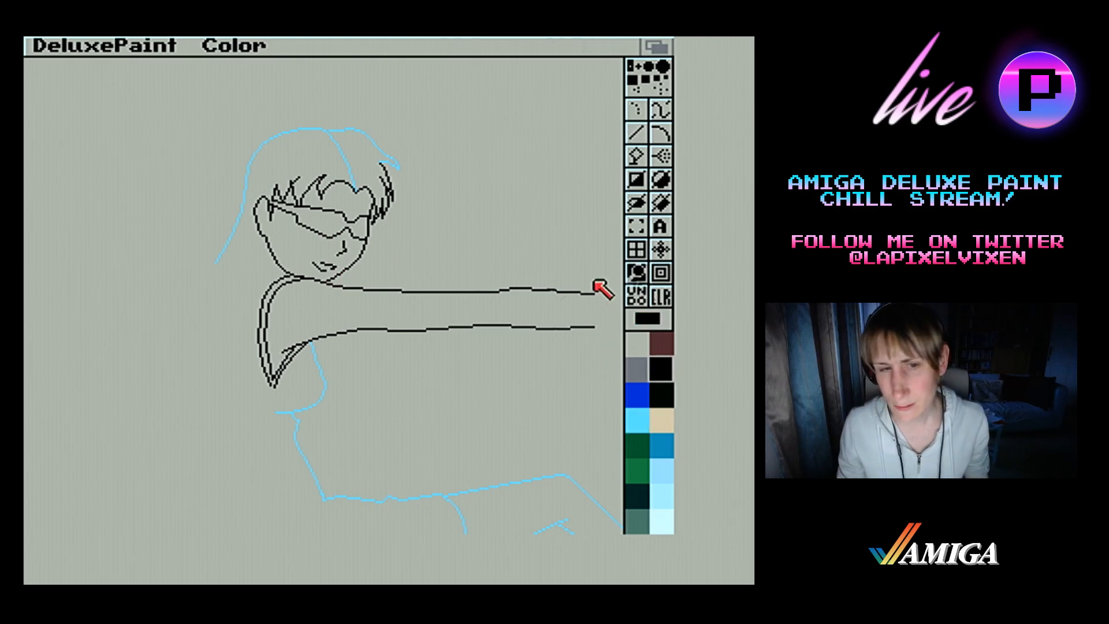
left_click(228, 263)
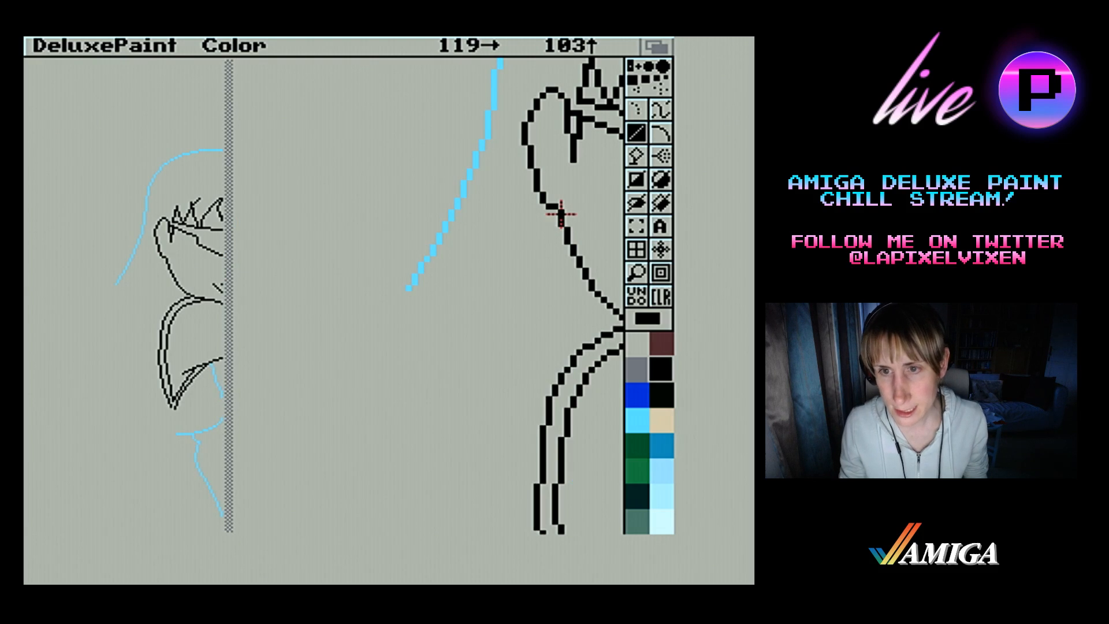
left_click_drag(560, 215, 554, 250)
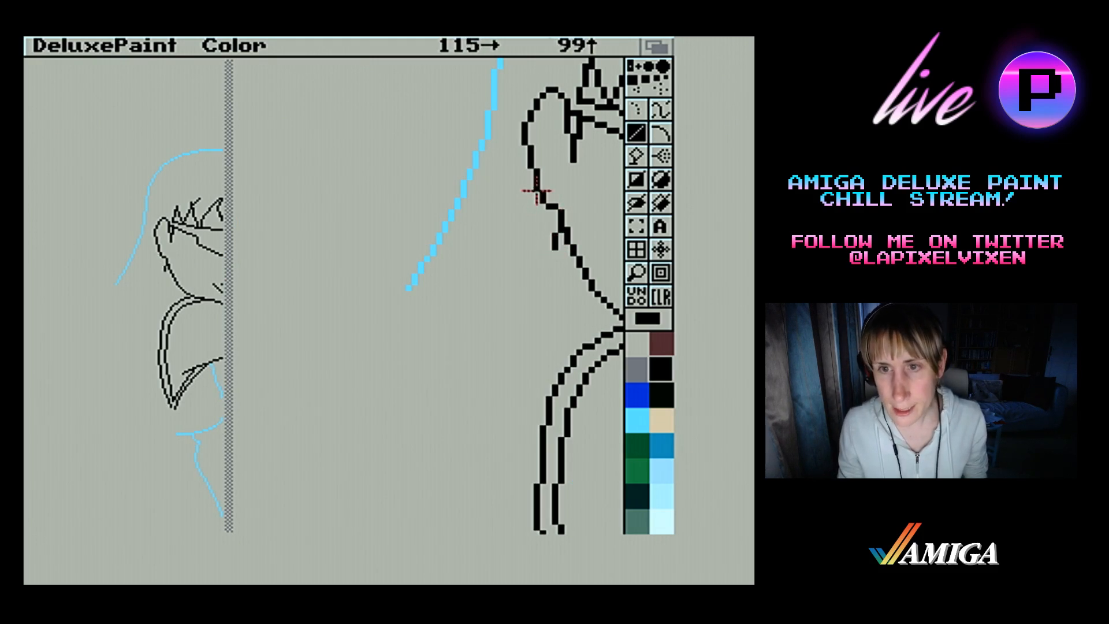
left_click_drag(536, 189, 543, 247)
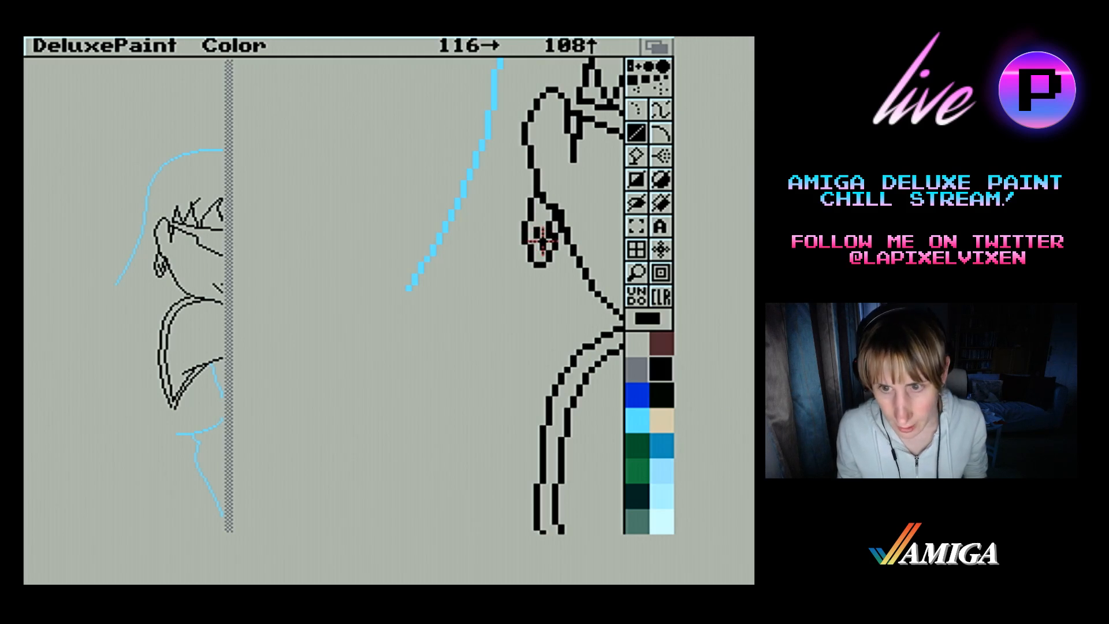
mouse_move(543, 241)
left_mouse_down()
mouse_move(547, 217)
mouse_move(540, 247)
left_mouse_up()
right_click(549, 222)
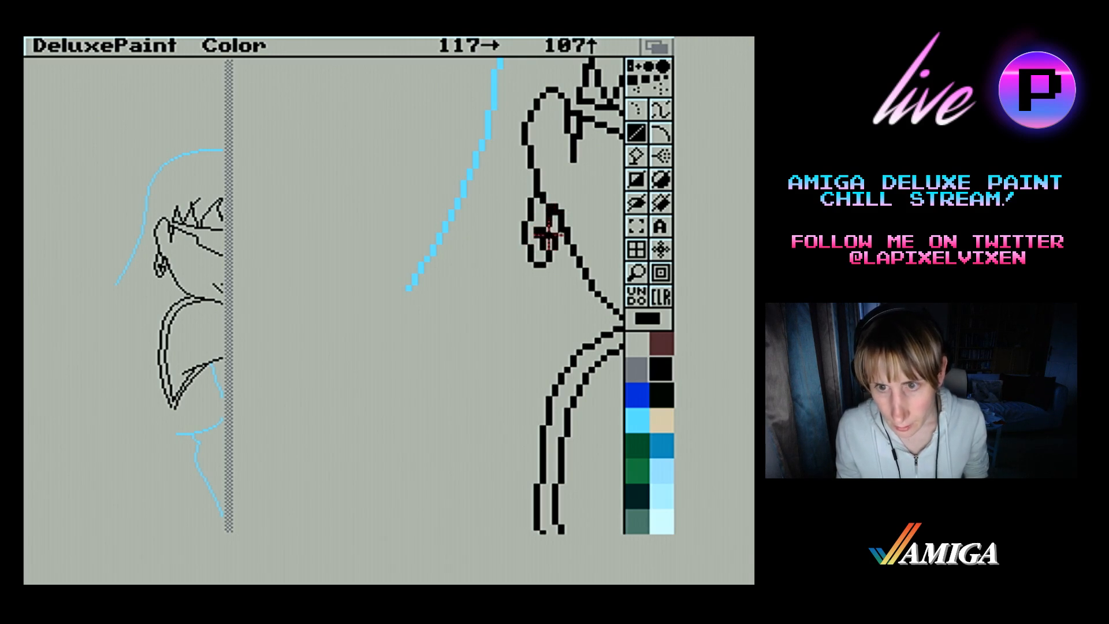
left_click_drag(537, 234, 541, 247)
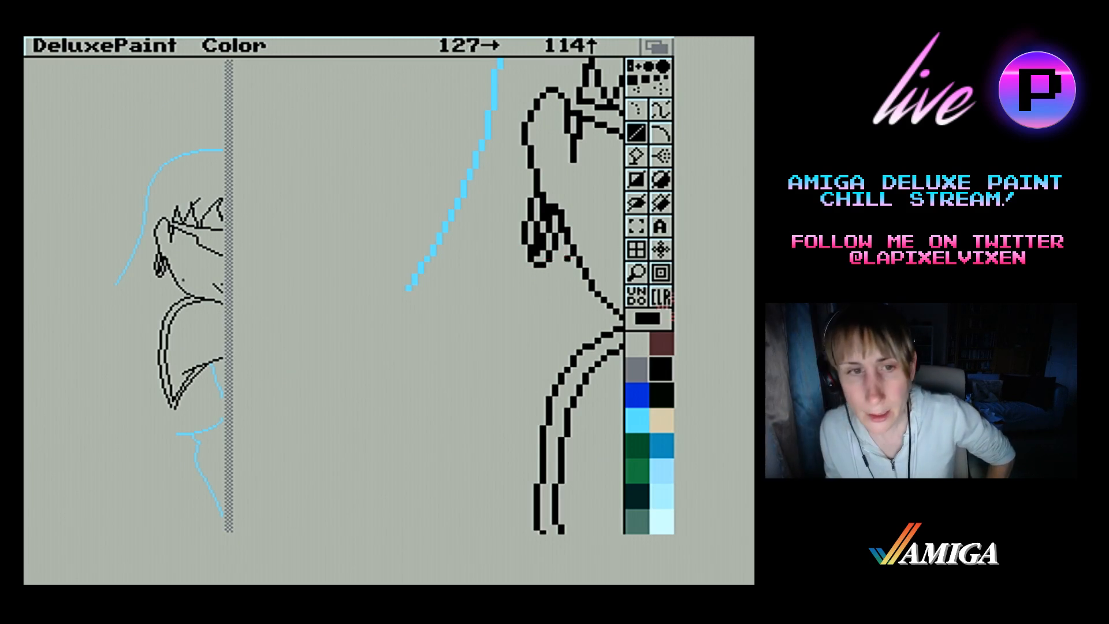
left_click(641, 274)
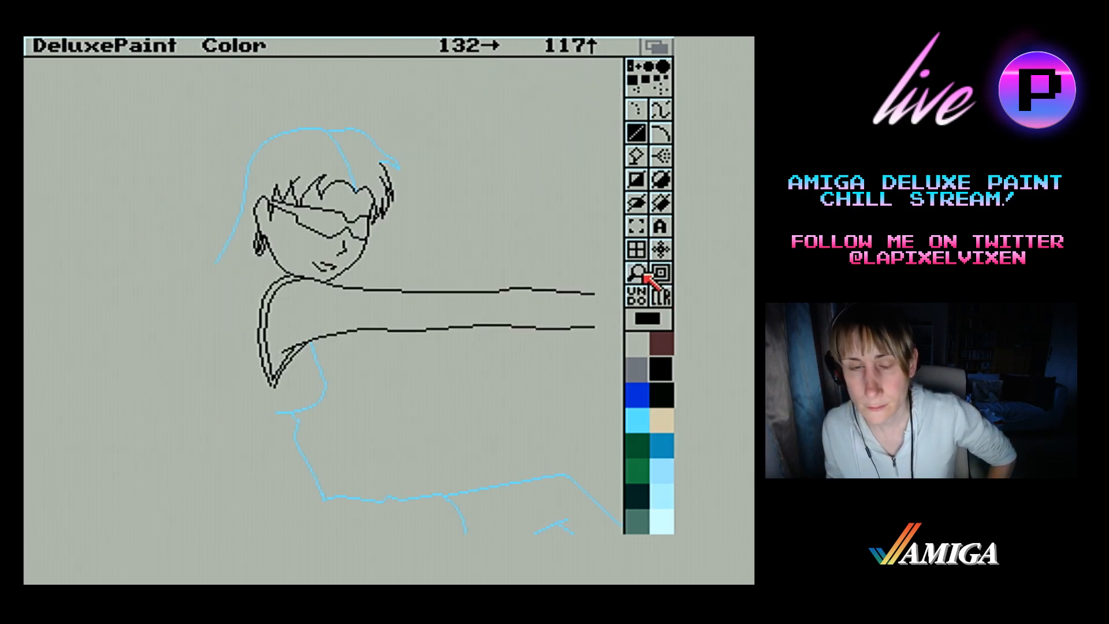
left_click(643, 274)
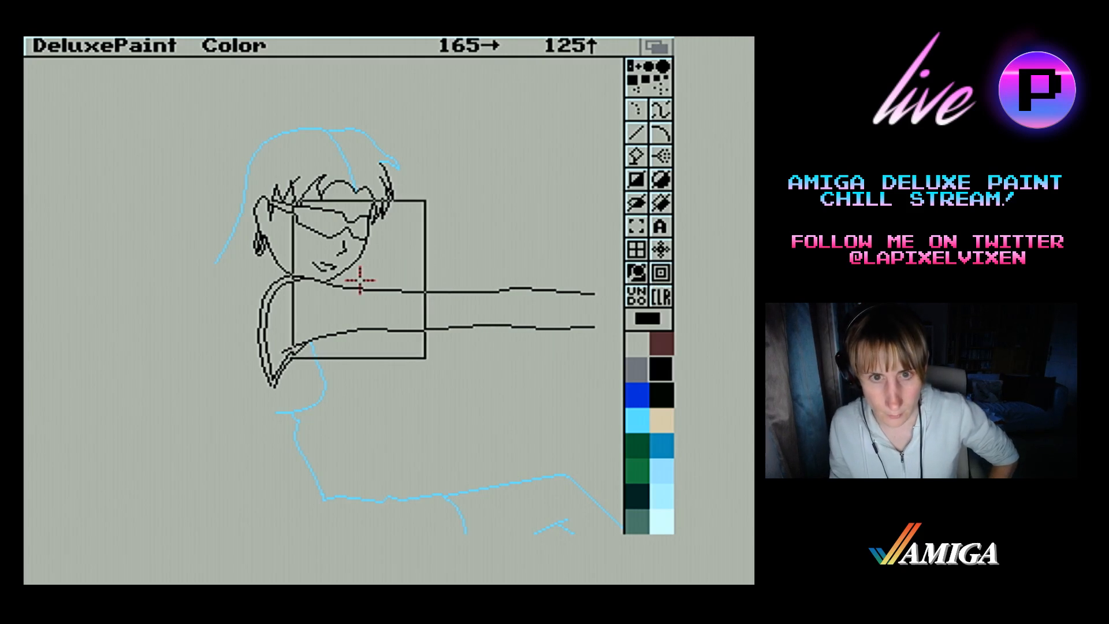
Thicken the lower rim of the wraparound glasses in black along both lenses, including the short segment at the far edge of the face
left_click(322, 203)
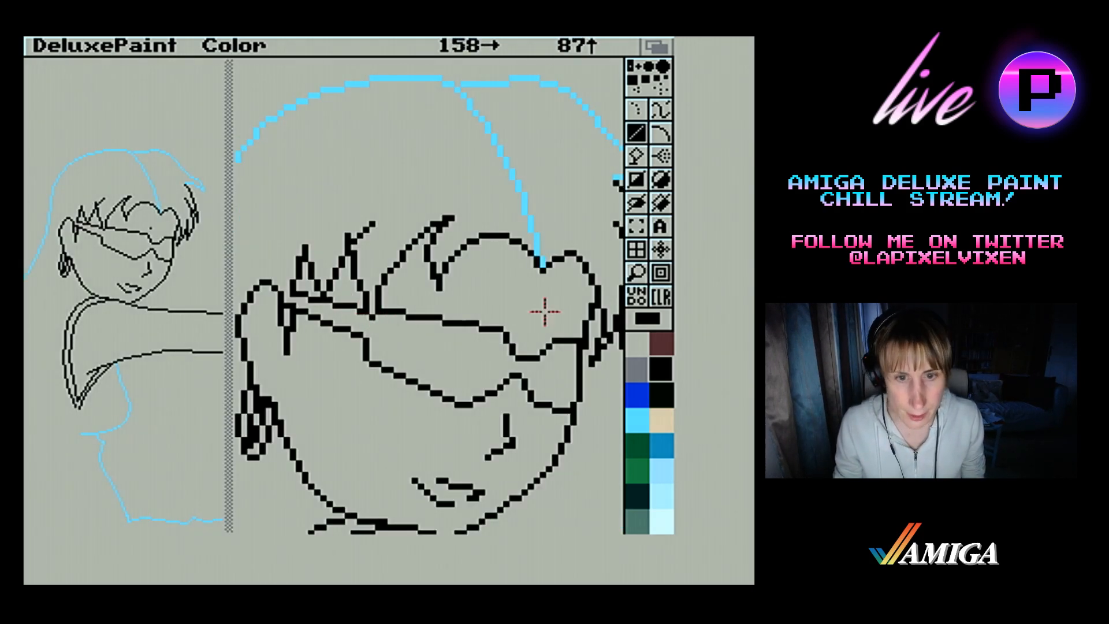
left_click(525, 305)
key("u")
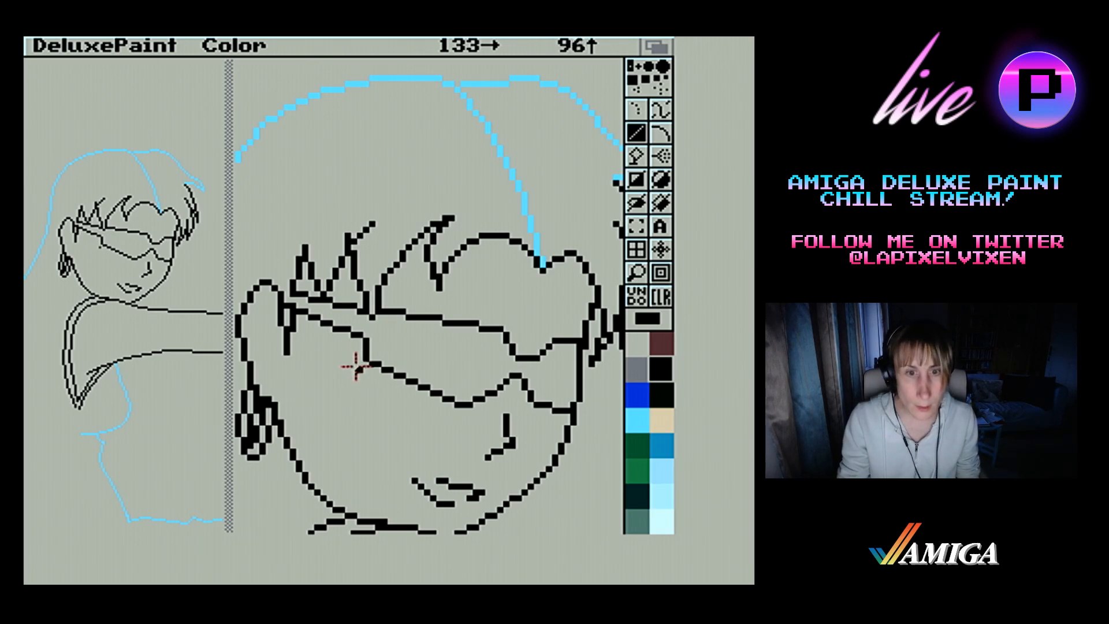
mouse_move(358, 341)
left_mouse_down()
mouse_move(359, 379)
mouse_move(362, 364)
mouse_move(453, 396)
mouse_move(461, 417)
mouse_move(359, 353)
left_mouse_up()
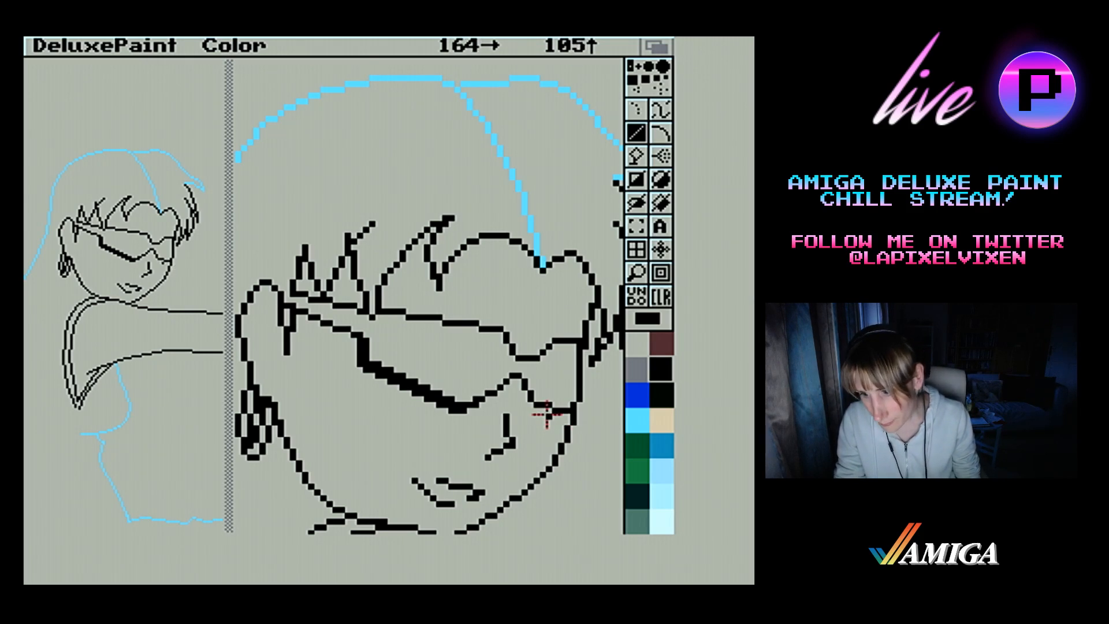
left_click_drag(581, 424, 537, 410)
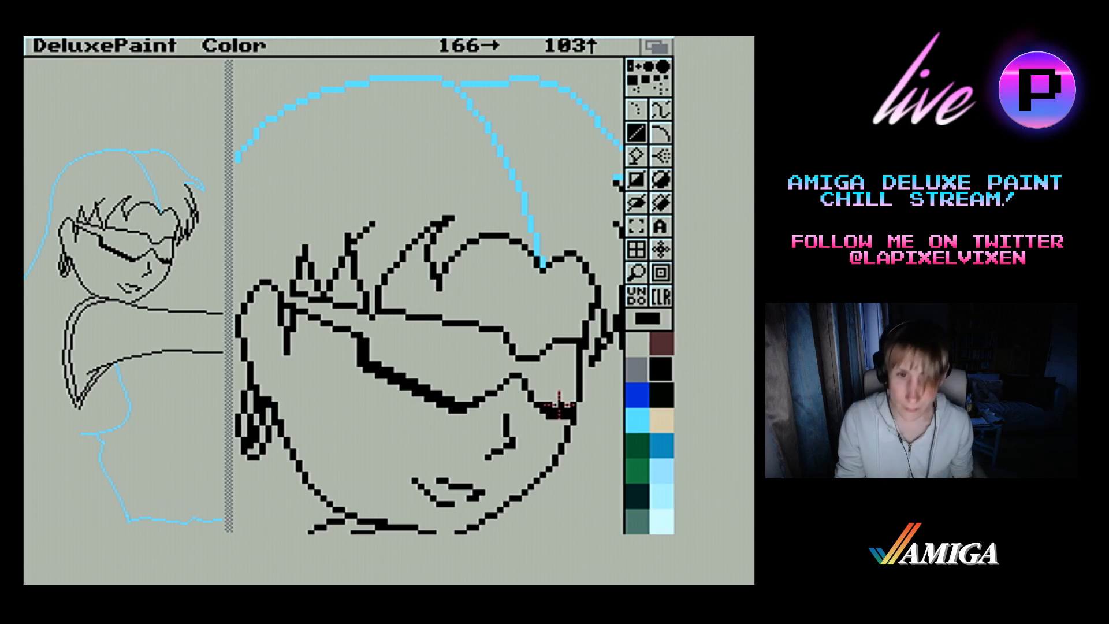
left_click_drag(514, 381, 518, 382)
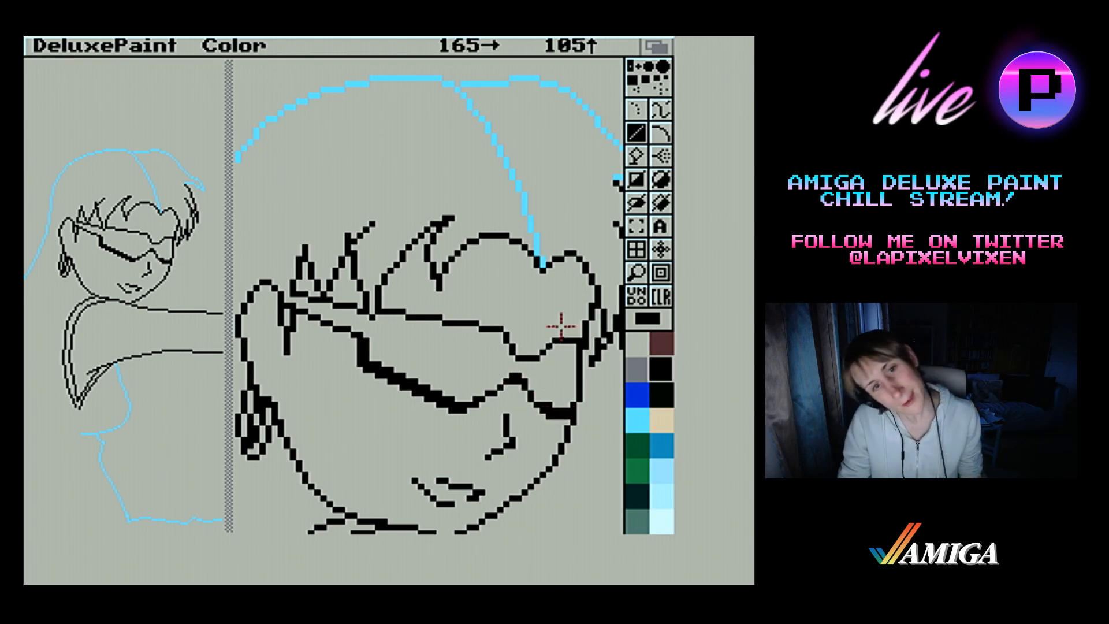
left_click(642, 281)
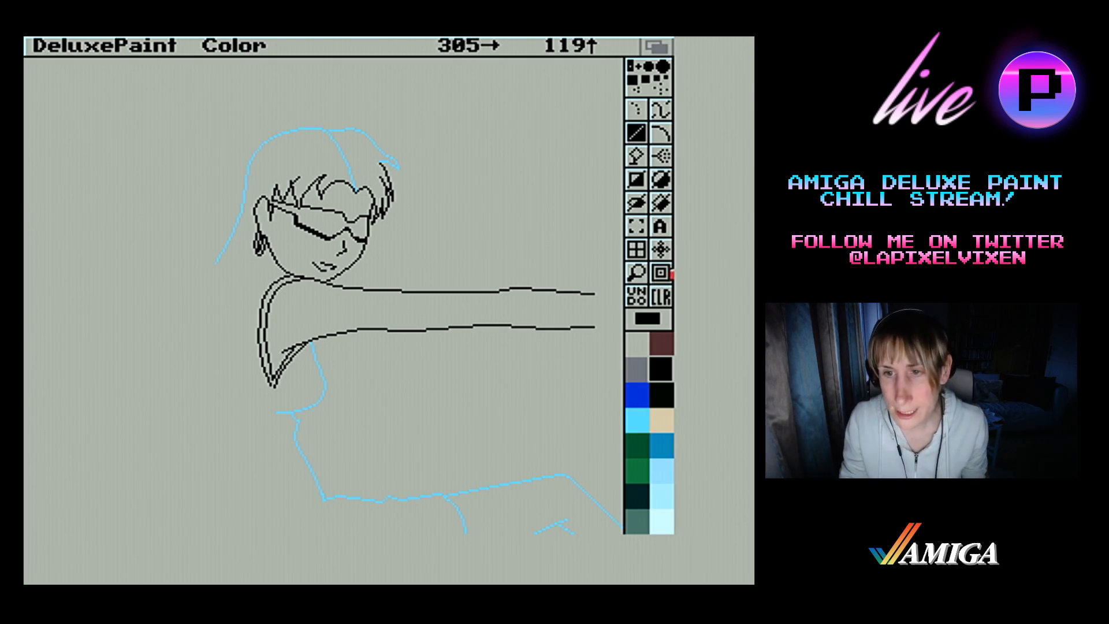
Draw a small, narrow black teardrop-shaped loop on the cheek just below the near lens of the glasses
left_click(638, 272)
left_click(214, 262)
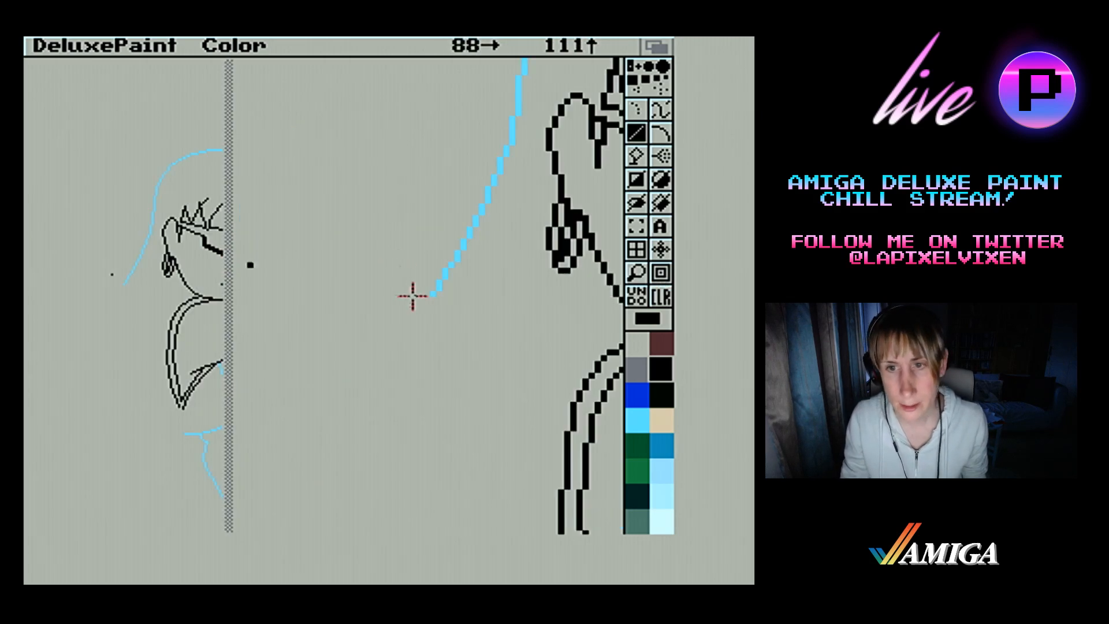
key("n")
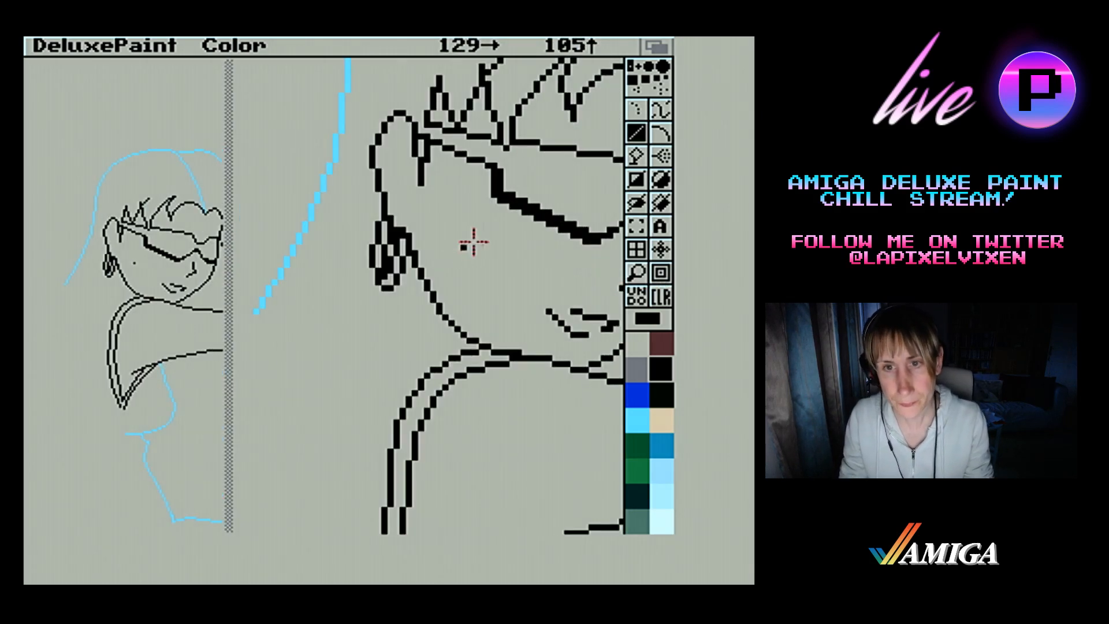
left_click_drag(493, 211, 493, 264)
mouse_move(494, 264)
left_mouse_down()
mouse_move(502, 270)
mouse_move(508, 253)
mouse_move(502, 272)
mouse_move(506, 225)
mouse_move(500, 256)
mouse_move(511, 238)
mouse_move(502, 218)
mouse_move(510, 244)
mouse_move(506, 227)
left_mouse_up()
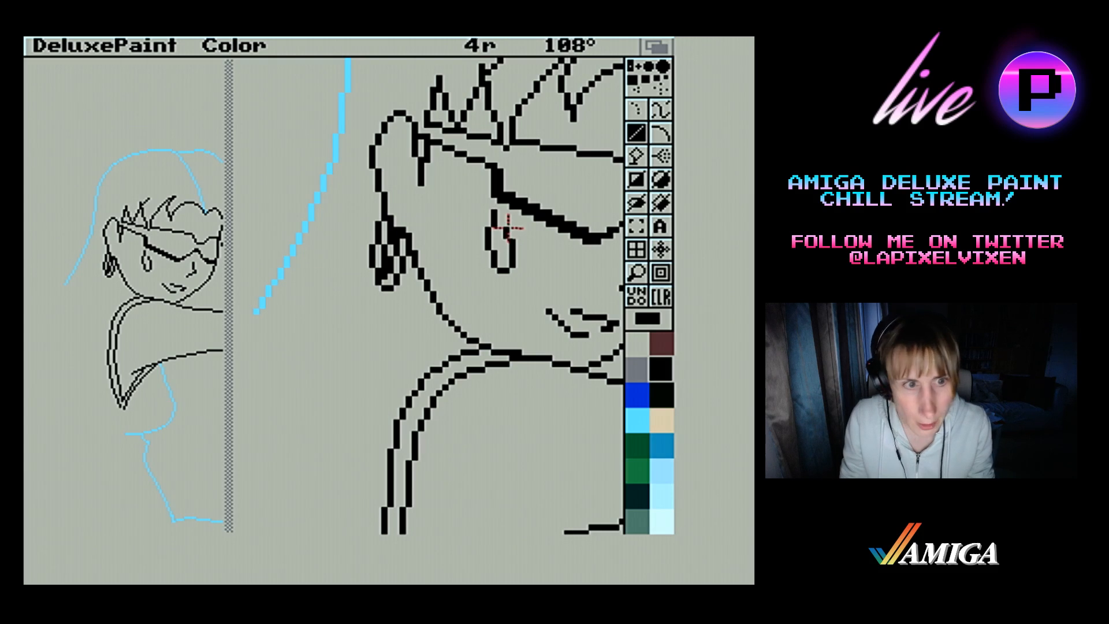
left_click_drag(506, 249, 506, 264)
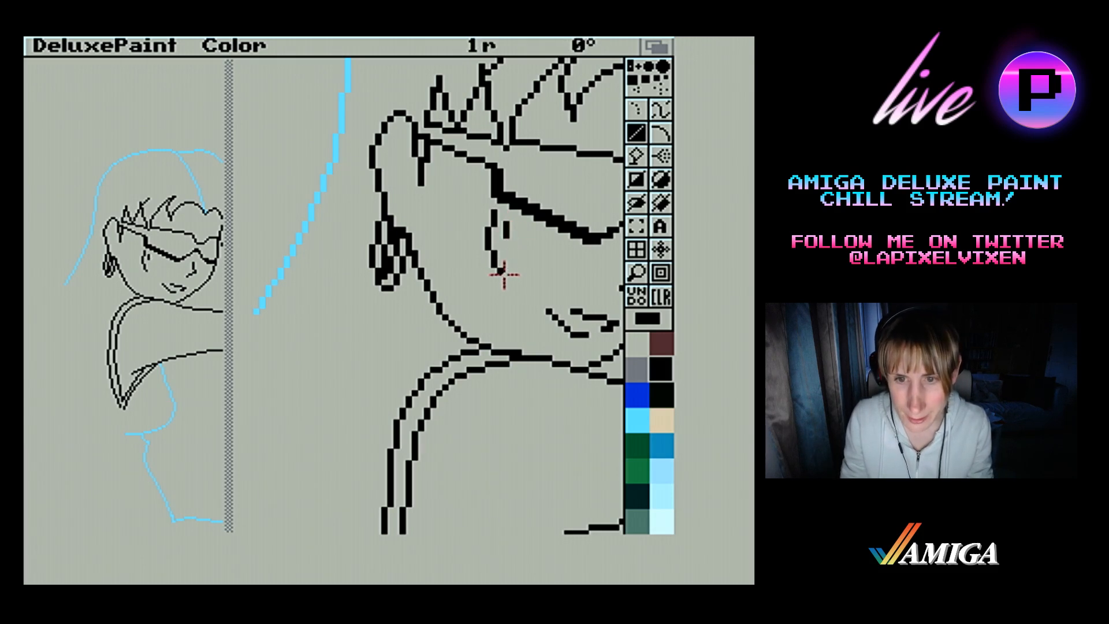
mouse_move(494, 254)
left_mouse_down()
mouse_move(494, 265)
mouse_move(484, 259)
mouse_move(492, 268)
left_mouse_up()
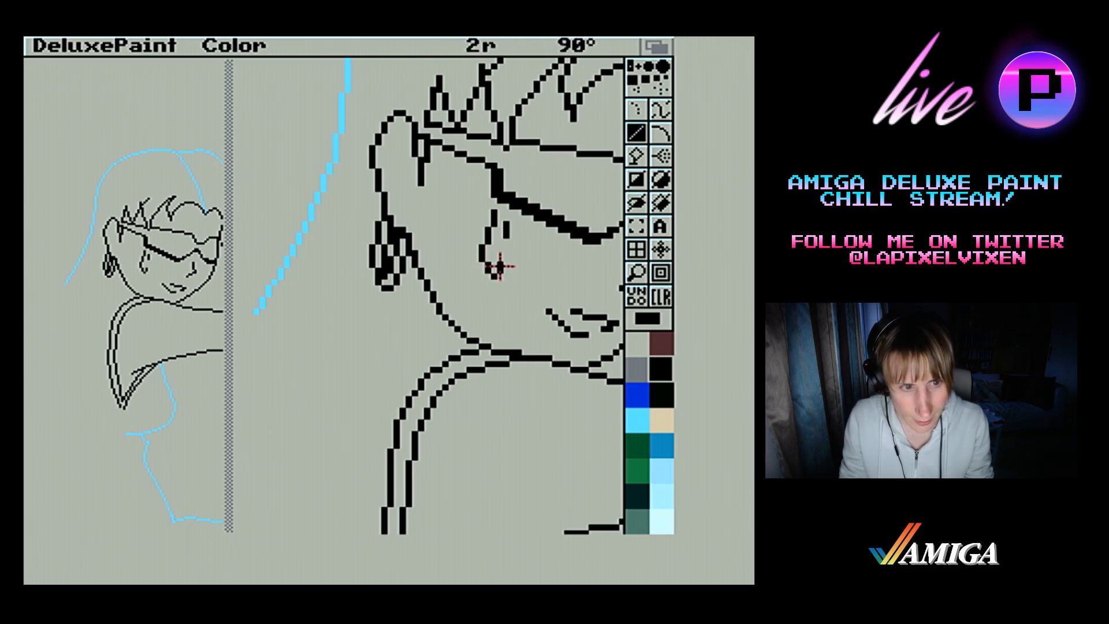
mouse_move(507, 257)
left_mouse_down()
mouse_move(503, 226)
mouse_move(512, 238)
left_mouse_up()
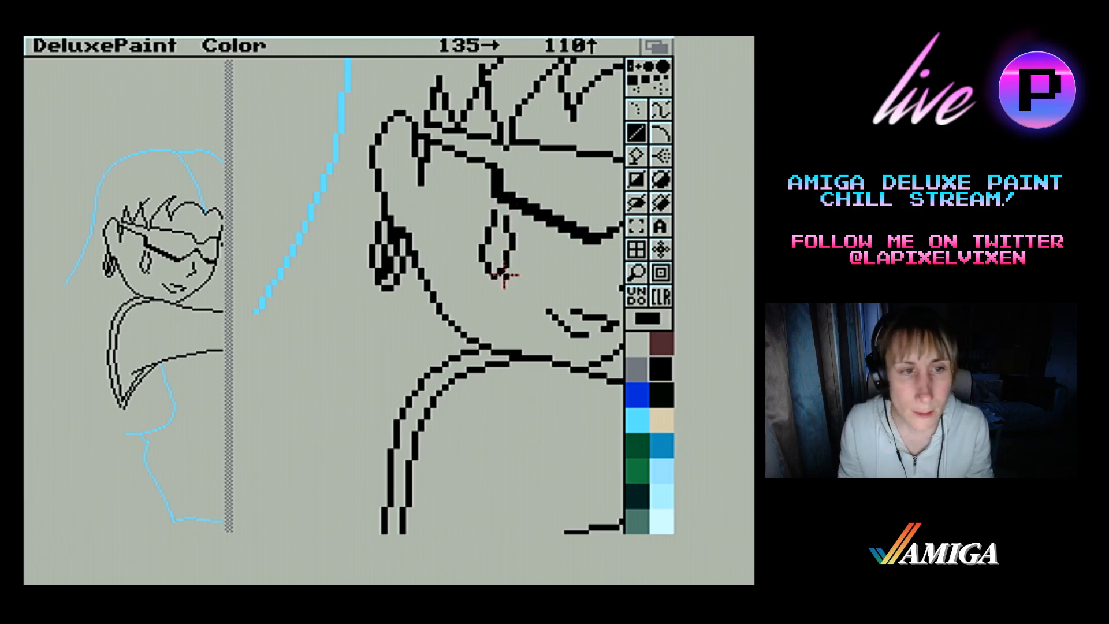
left_click_drag(494, 215, 496, 215)
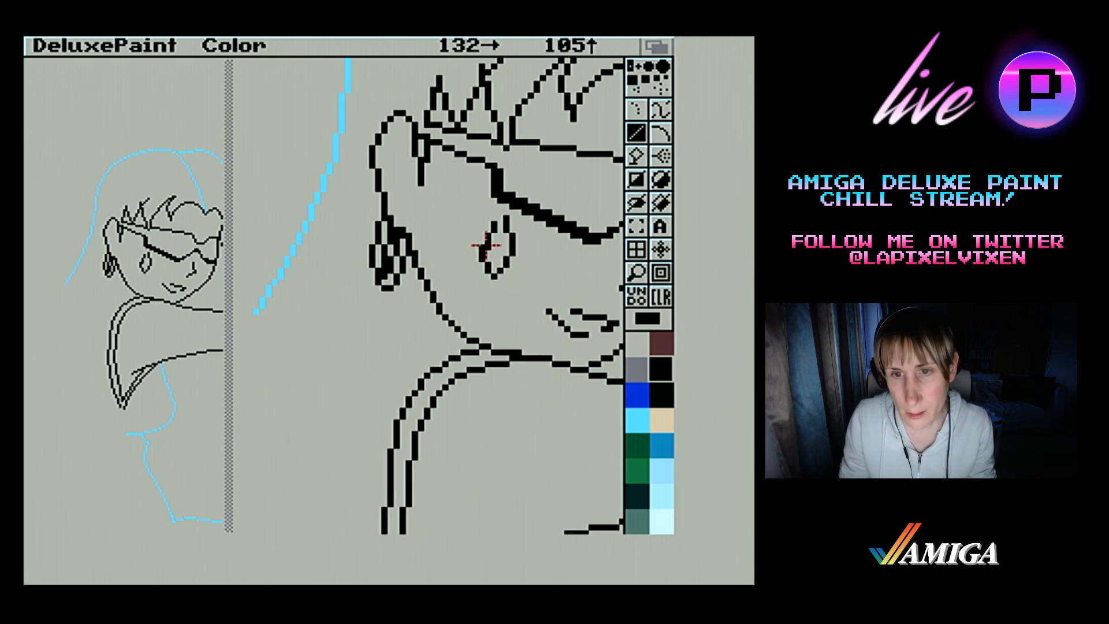
left_click_drag(483, 245, 488, 261)
left_click_drag(483, 249, 484, 255)
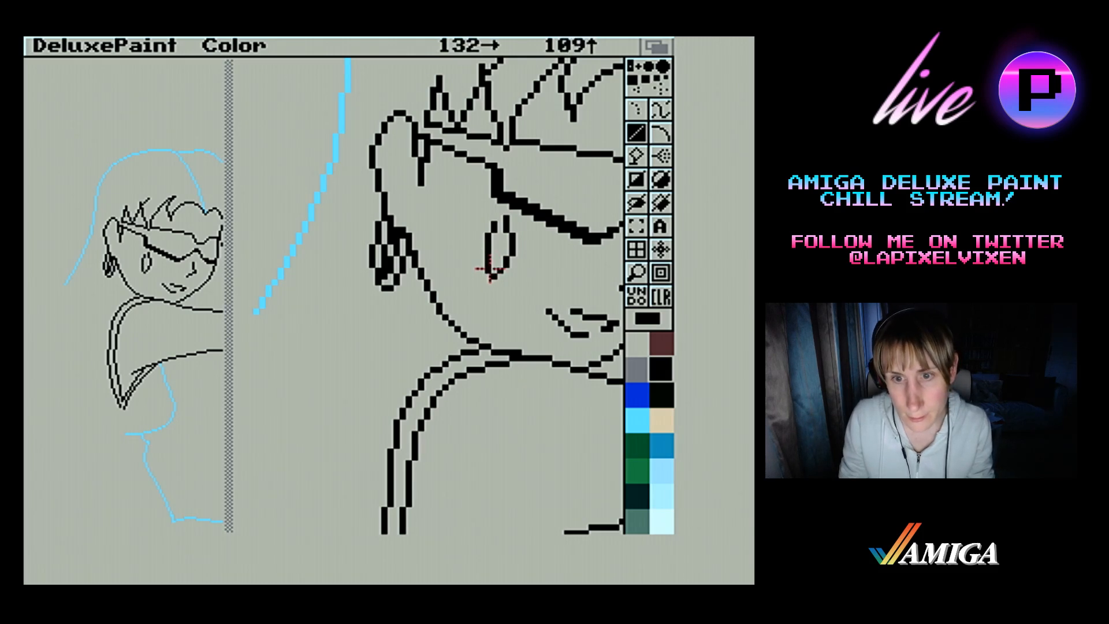
left_click(489, 273)
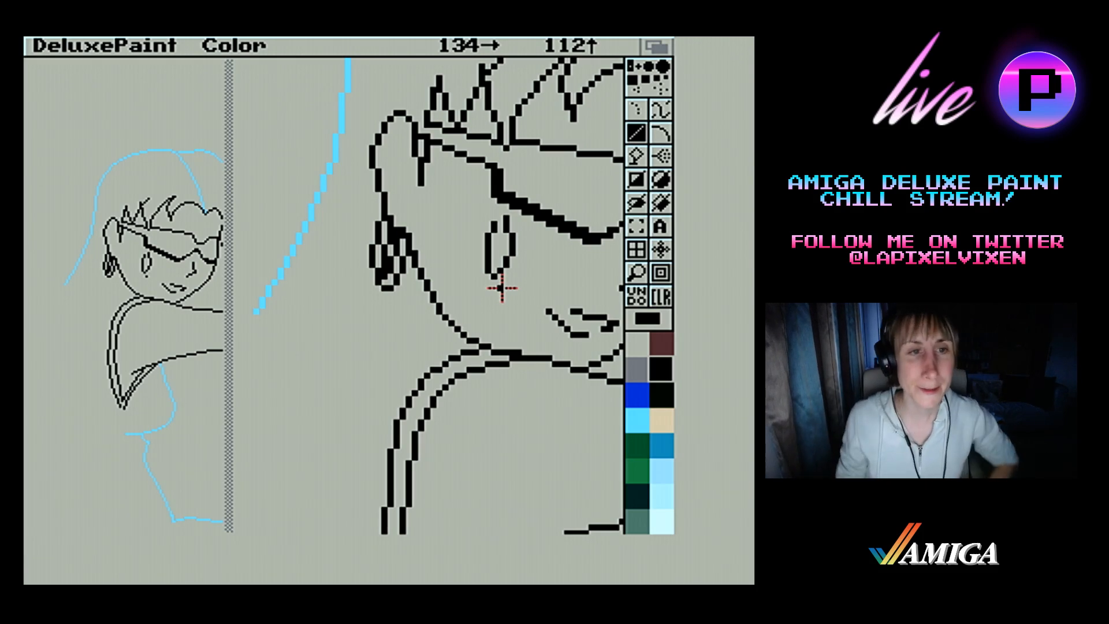
left_click(636, 272)
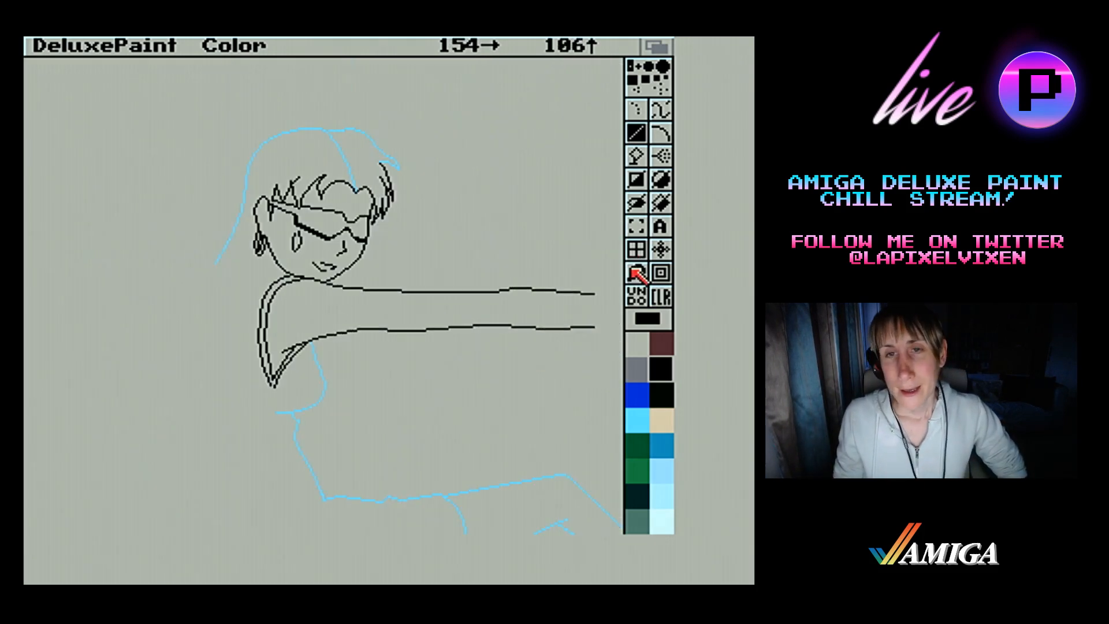
Redraw the tip of the second hair spike above the glasses as a longer, smooth diagonal line slanting toward the forehead
left_click(636, 272)
left_click(312, 218)
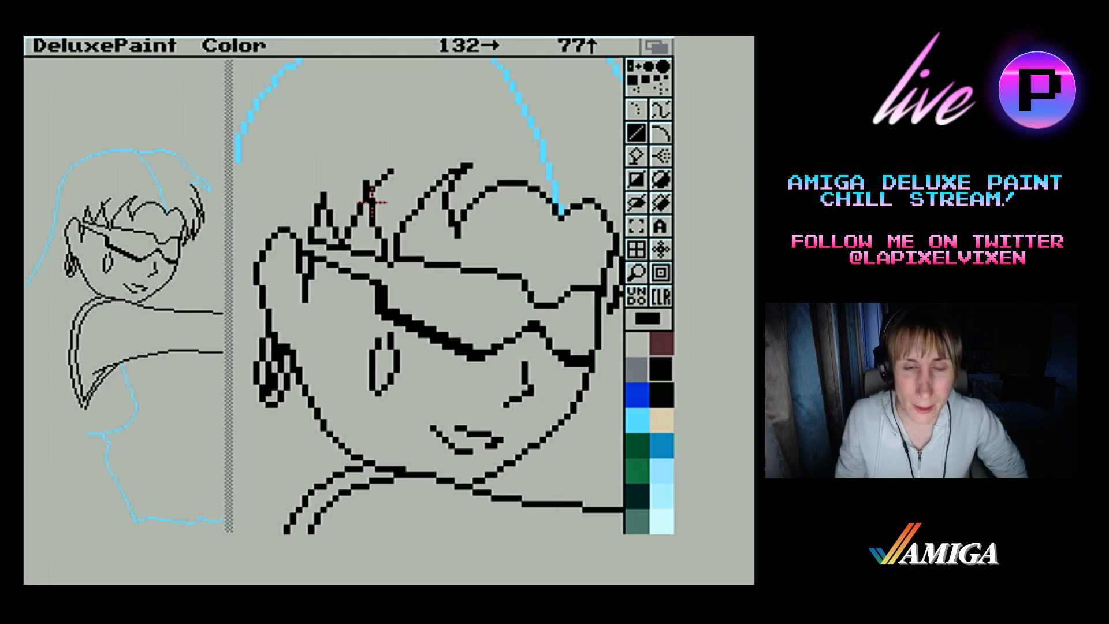
left_click_drag(378, 166, 391, 170)
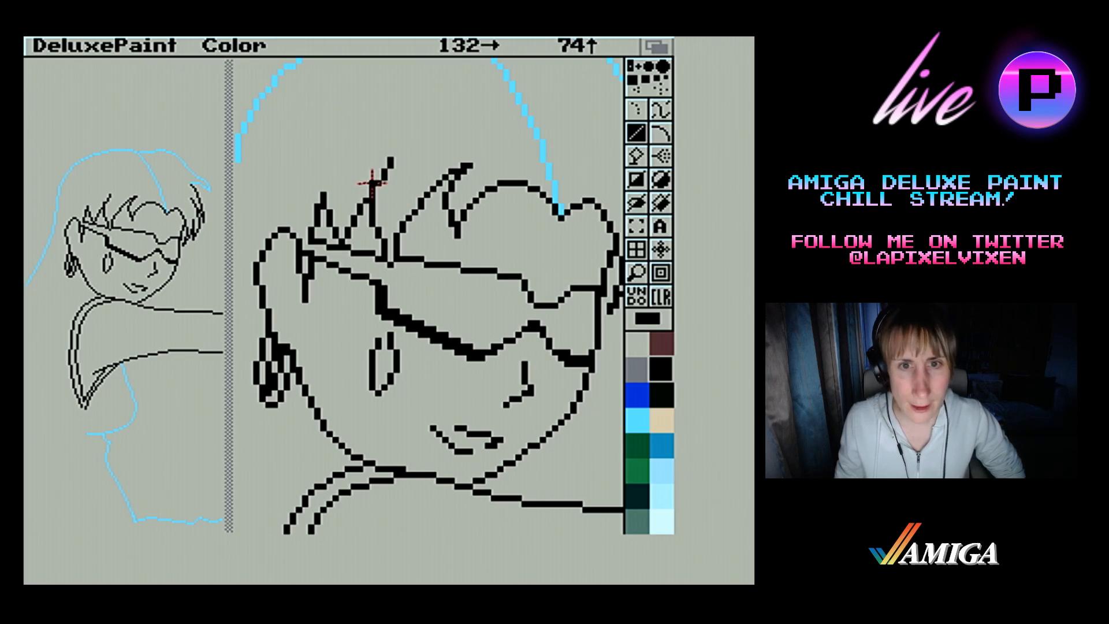
left_click_drag(390, 164, 390, 151)
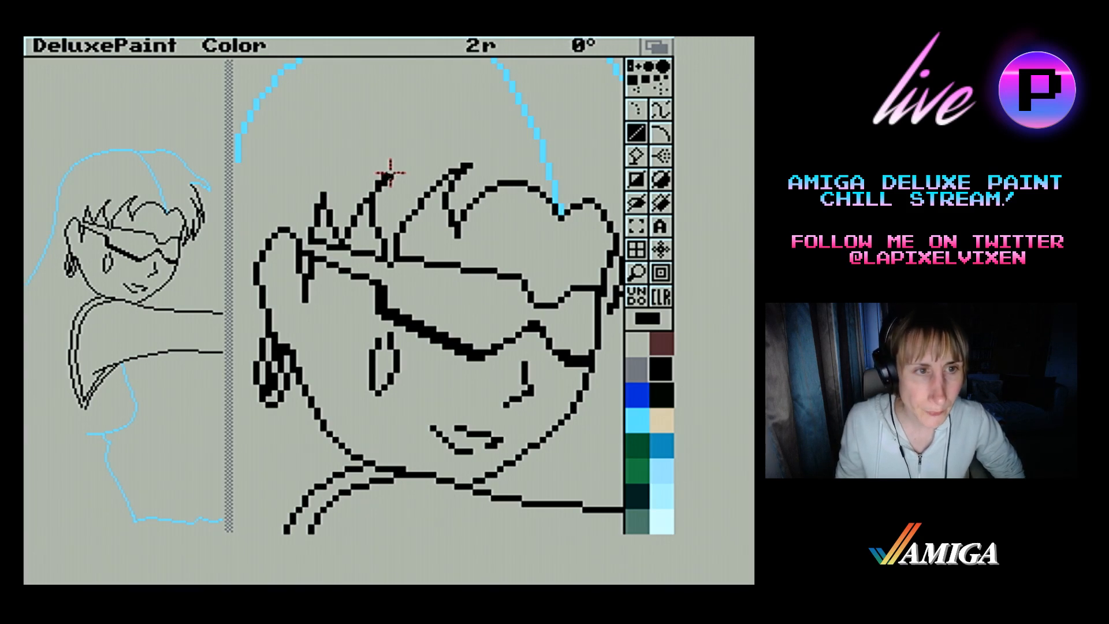
left_click_drag(391, 173, 391, 172)
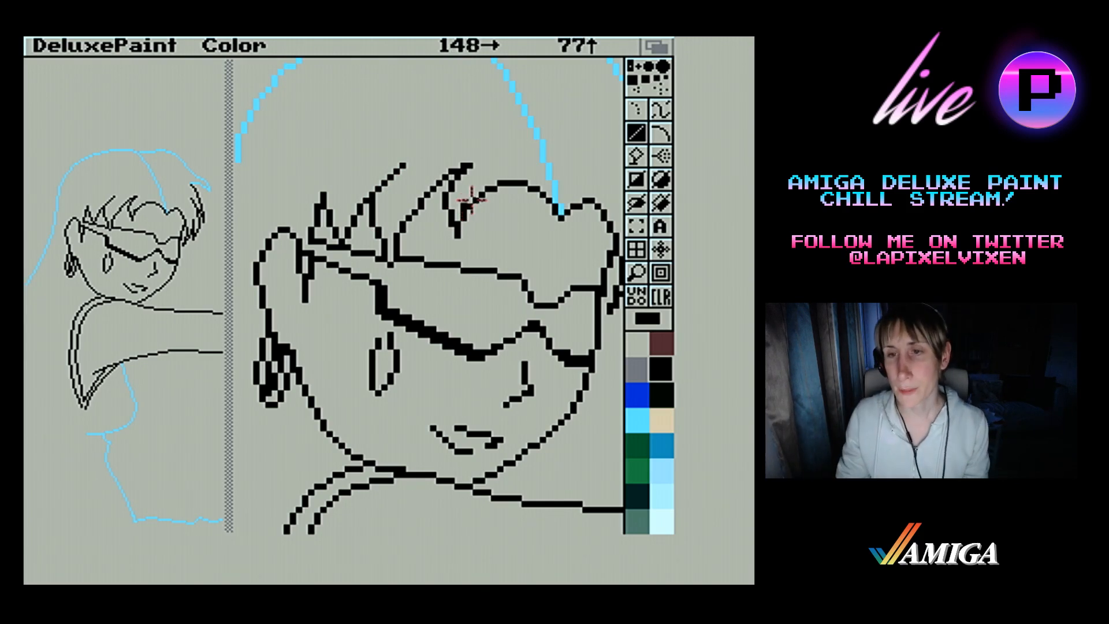
left_click(646, 270)
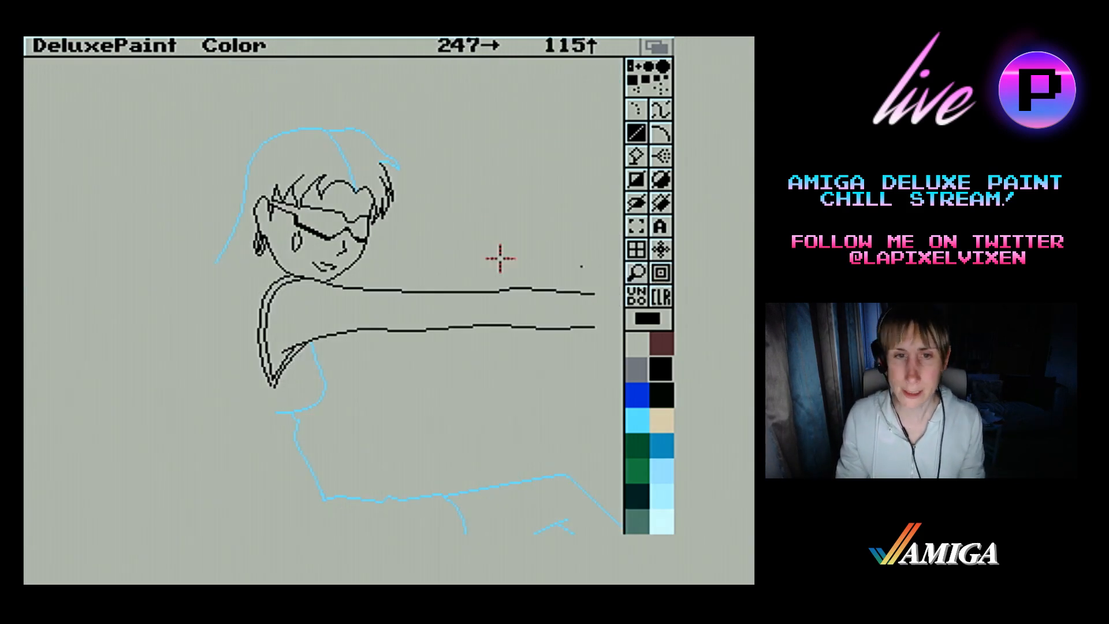
Make a colour stencil and paint over the light blue outer hair guide in black with the largest round brush, leaving the parting line blue
key("asciitilde")
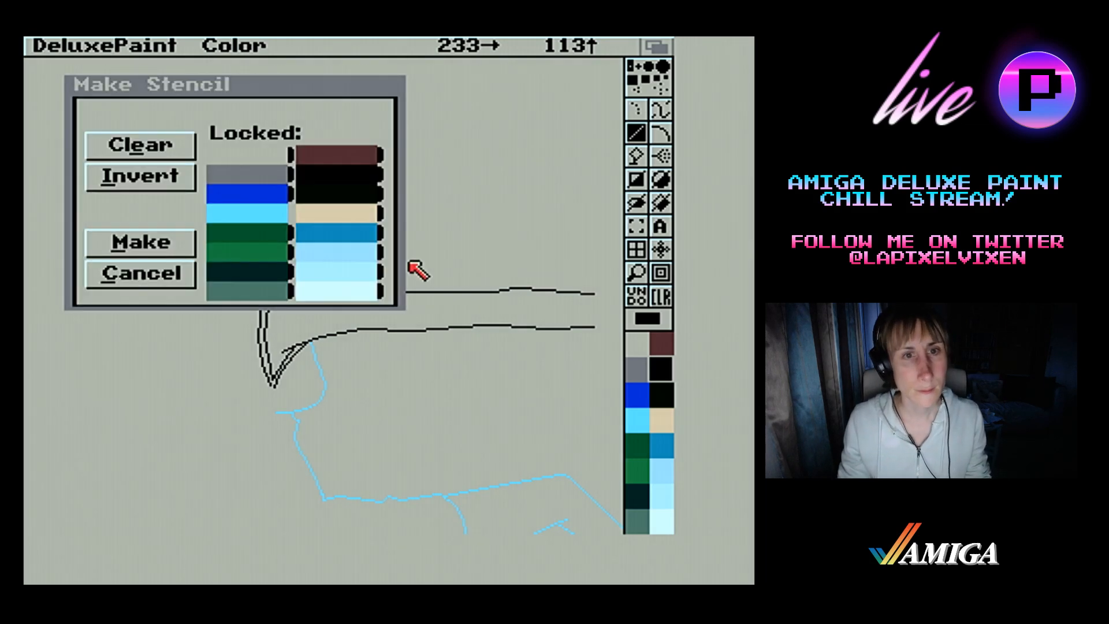
left_click(167, 247)
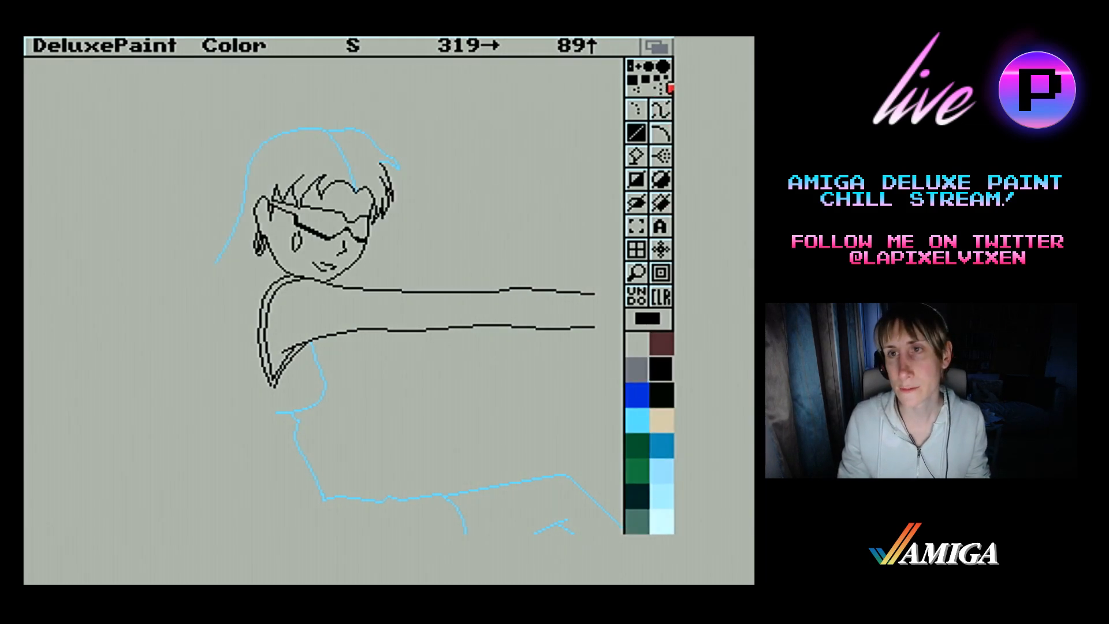
left_click(663, 67)
left_click(658, 103)
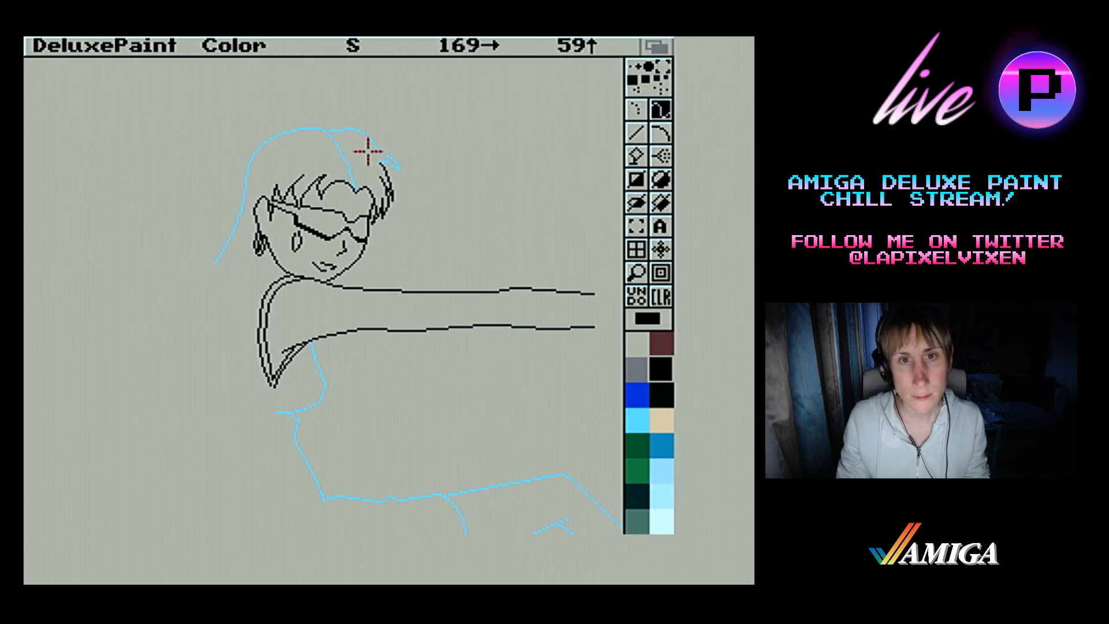
mouse_move(380, 154)
left_mouse_down()
mouse_move(397, 174)
mouse_move(379, 166)
mouse_move(364, 122)
mouse_move(310, 117)
mouse_move(359, 119)
mouse_move(290, 134)
mouse_move(297, 123)
mouse_move(265, 149)
mouse_move(203, 265)
mouse_move(228, 230)
left_mouse_up()
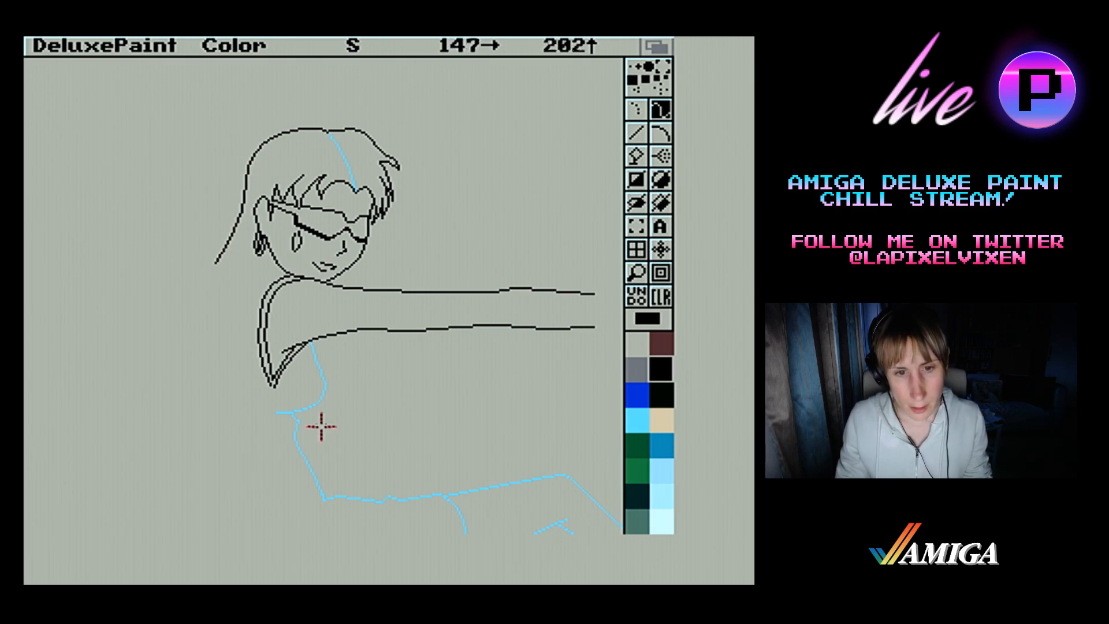
Paint over the light blue body and leg guides in black, including the short thigh curve and the small peaked mark
mouse_move(310, 335)
left_mouse_down()
mouse_move(322, 384)
mouse_move(314, 408)
mouse_move(285, 421)
mouse_move(293, 408)
mouse_move(310, 488)
mouse_move(325, 505)
mouse_move(582, 478)
mouse_move(560, 467)
mouse_move(613, 524)
mouse_move(567, 488)
mouse_move(607, 525)
mouse_move(595, 503)
left_mouse_up()
mouse_move(533, 525)
left_mouse_down()
mouse_move(586, 532)
mouse_move(550, 520)
left_mouse_up()
left_click_drag(445, 496, 464, 527)
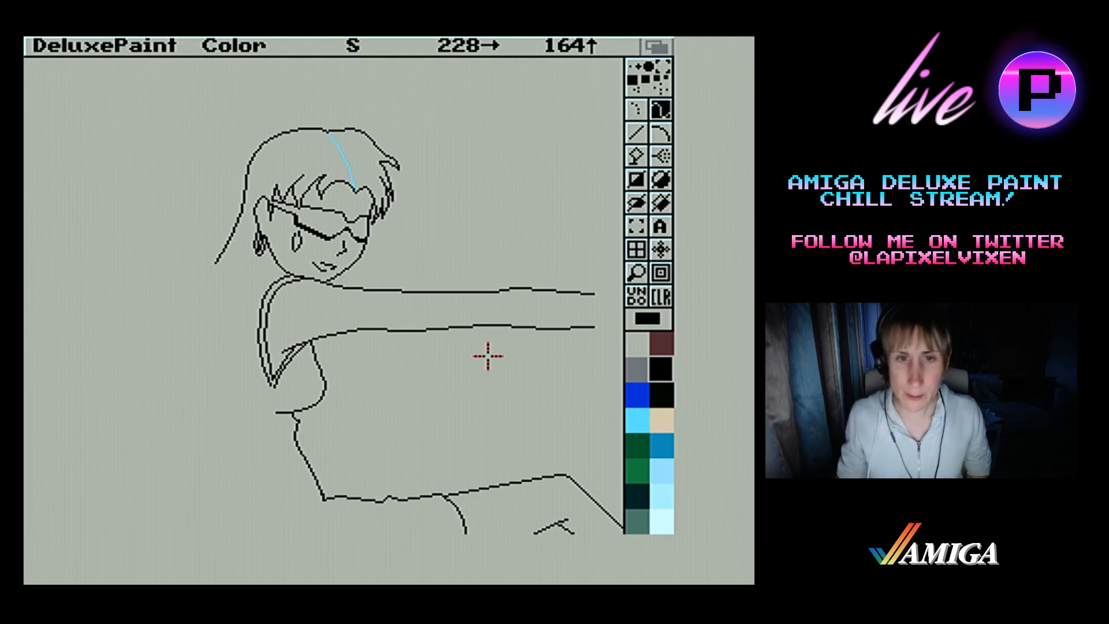
Save the picture under the file name 1C in the Misato Arrival drawer
right_click(81, 44)
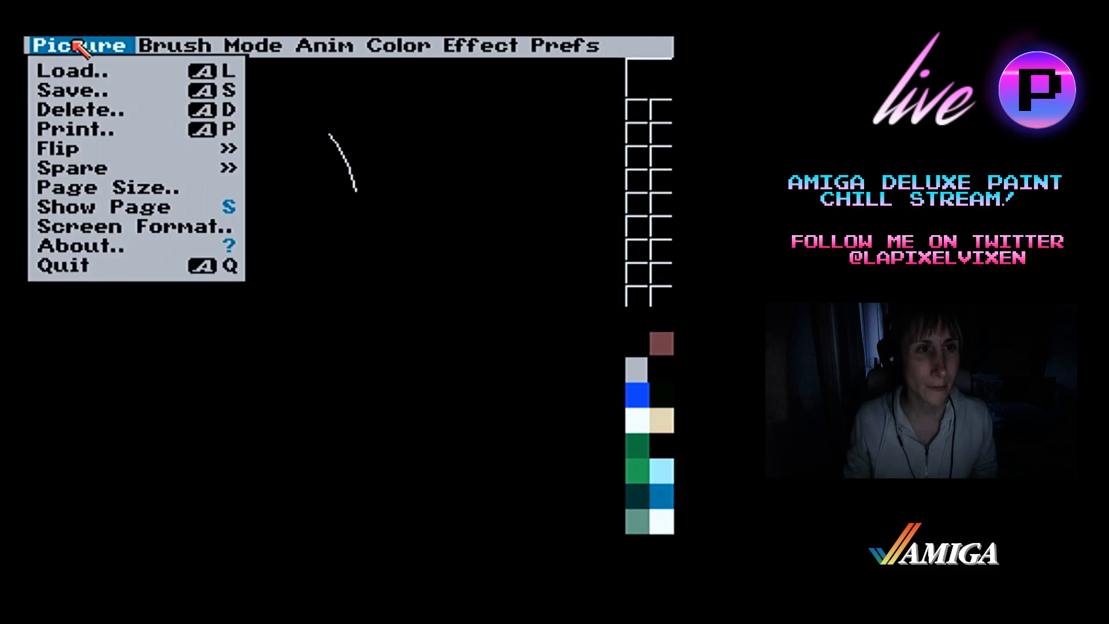
right_click(82, 90)
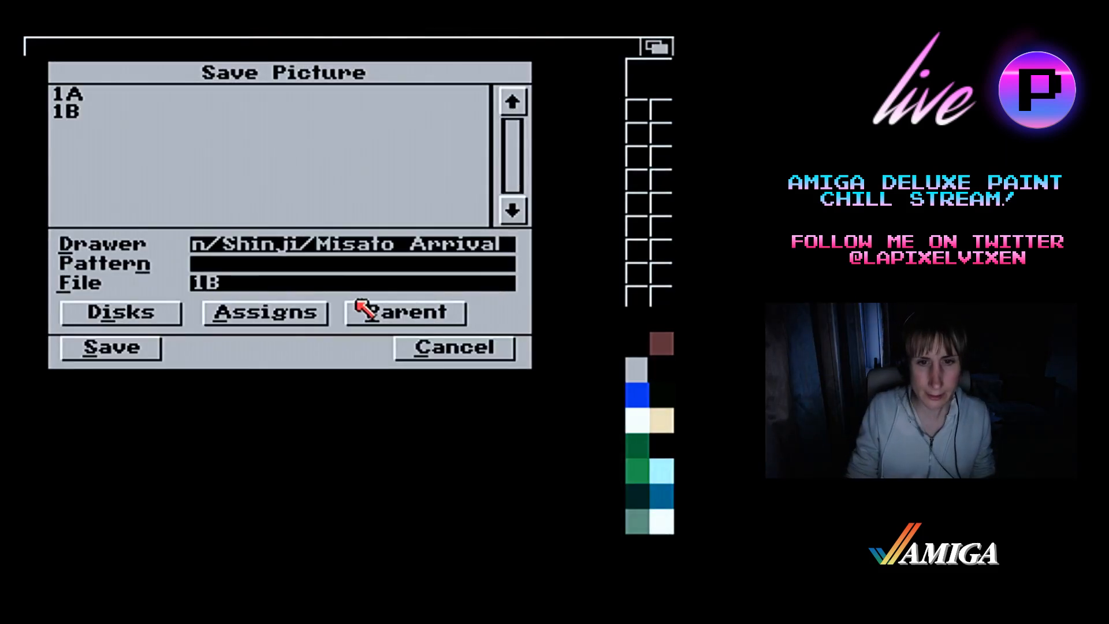
key("BackSpace")
type("C")
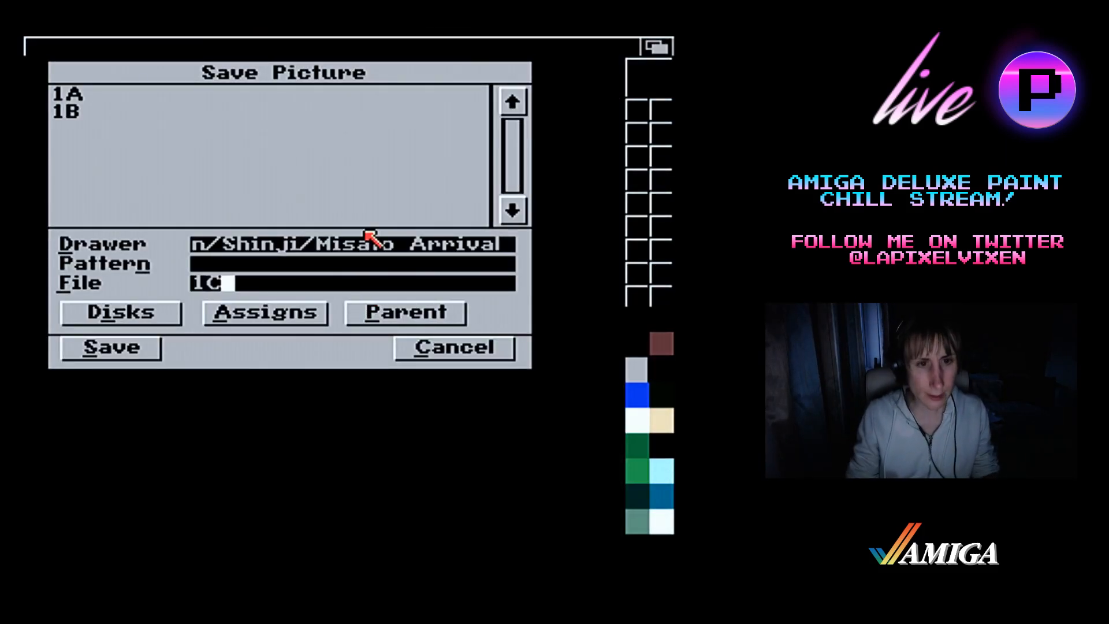
left_click(109, 346)
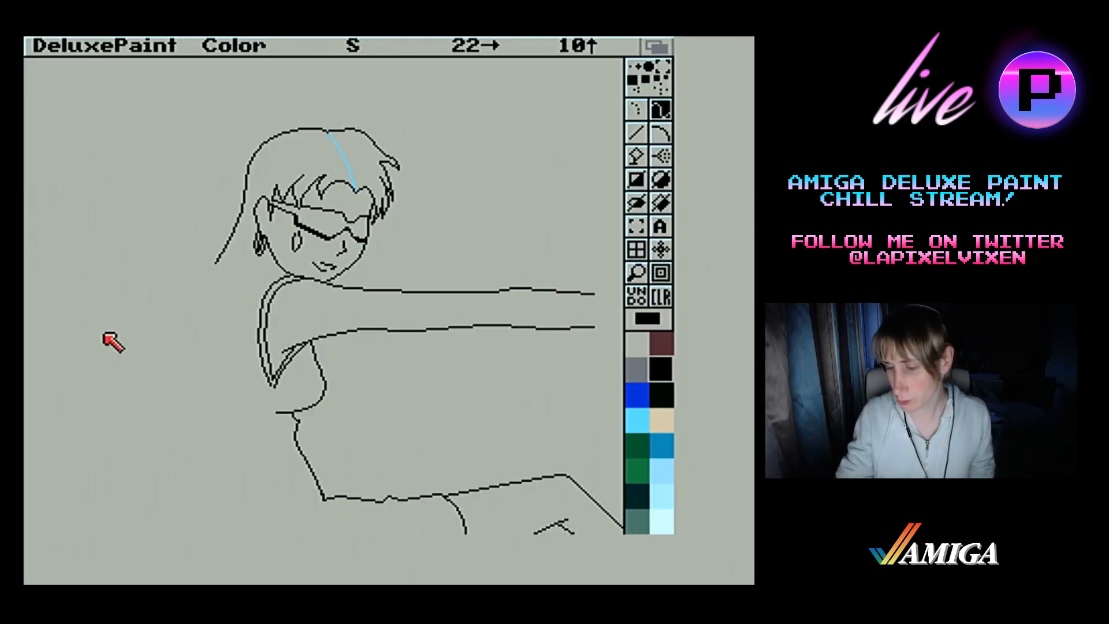